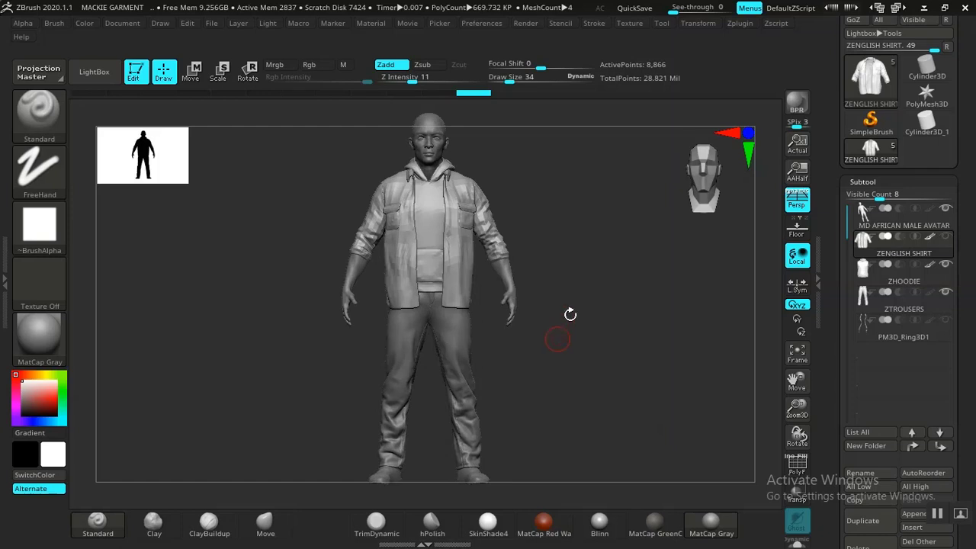
- Hide the hoodie, trousers and avatar subtools so that only the ZENGLISH SHIRT subtool is shown
{"action": "left_click_drag", "start_coordinate": [569, 313], "coordinate": [635, 509], "text": "alt"}
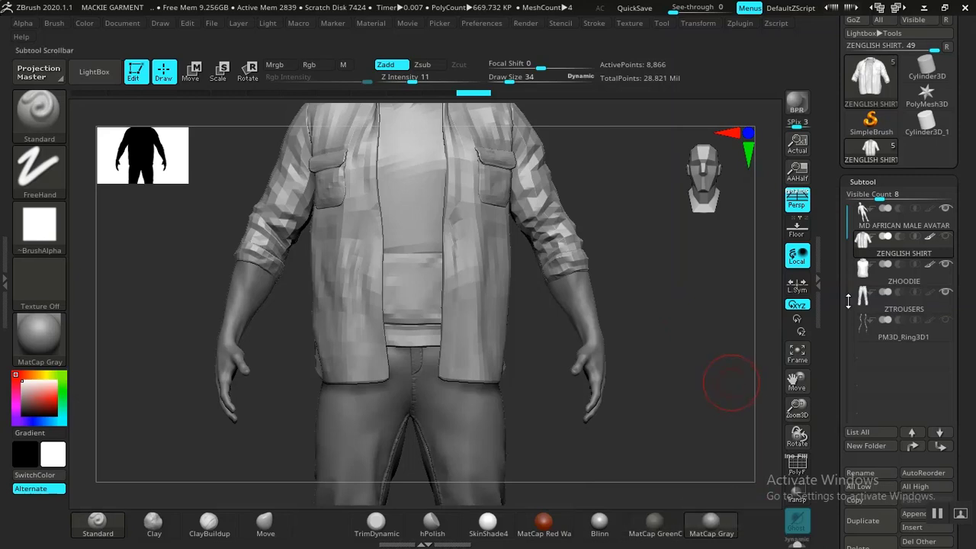
{"action": "left_click", "coordinate": [946, 291]}
{"action": "left_click", "coordinate": [945, 293]}
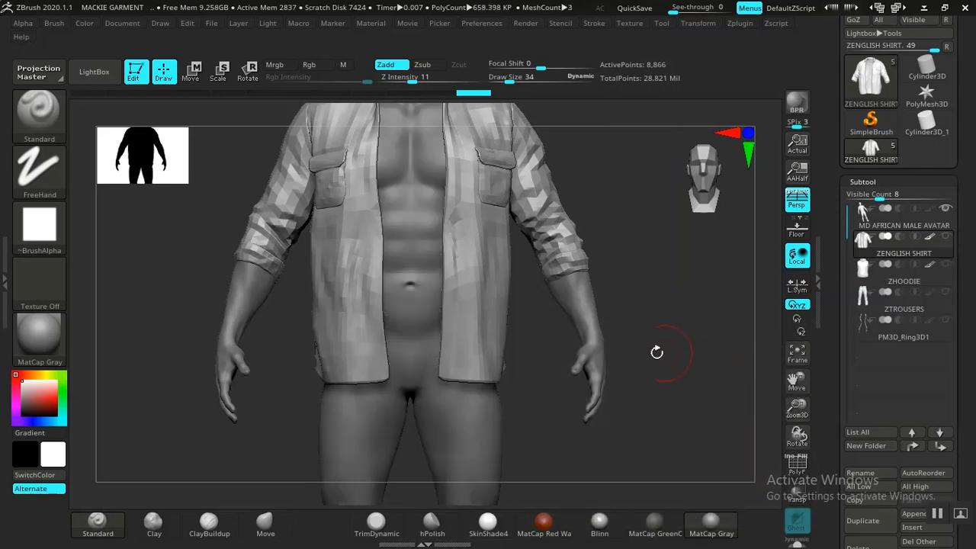
{"action": "left_click", "coordinate": [945, 208]}
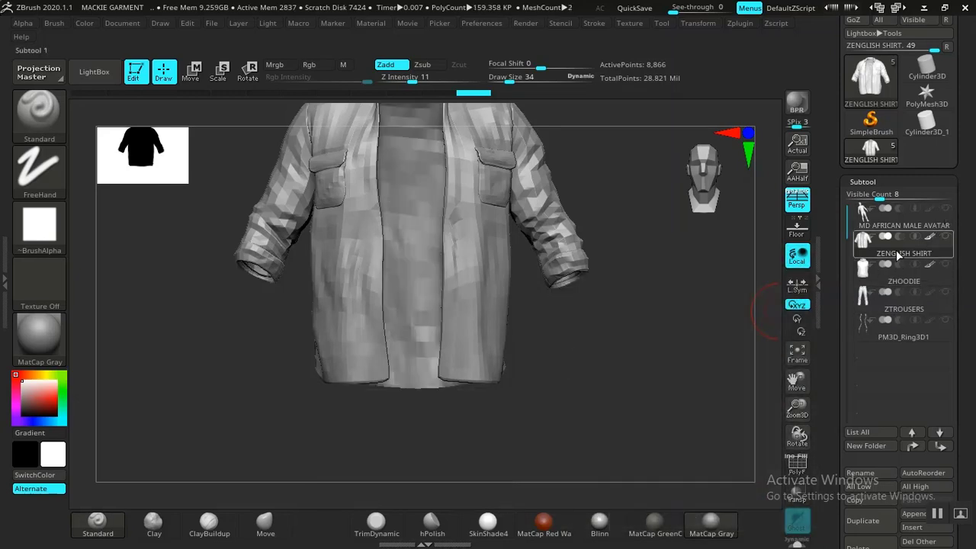
{"action": "left_click_drag", "start_coordinate": [606, 355], "coordinate": [627, 407], "text": "alt"}
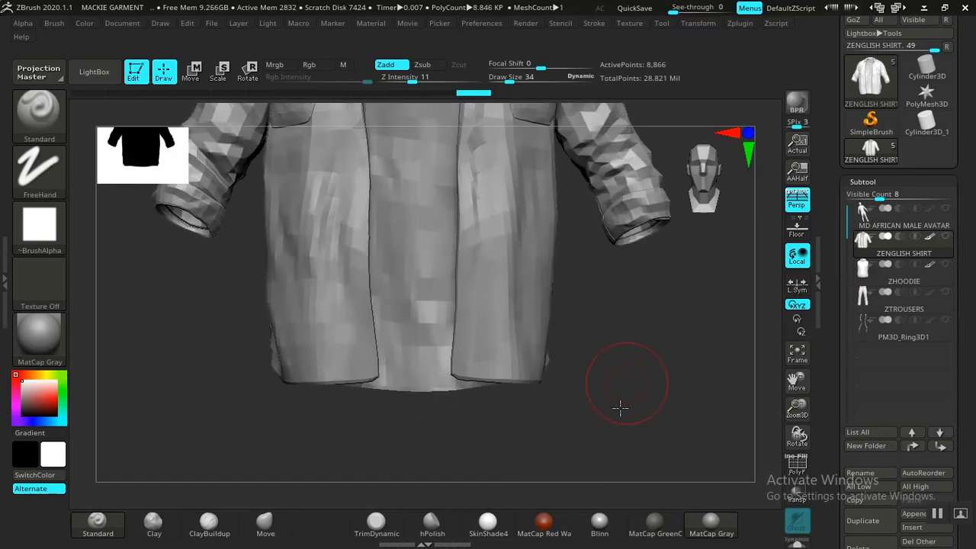
{"action": "left_click_drag", "start_coordinate": [620, 339], "coordinate": [606, 402], "text": "alt"}
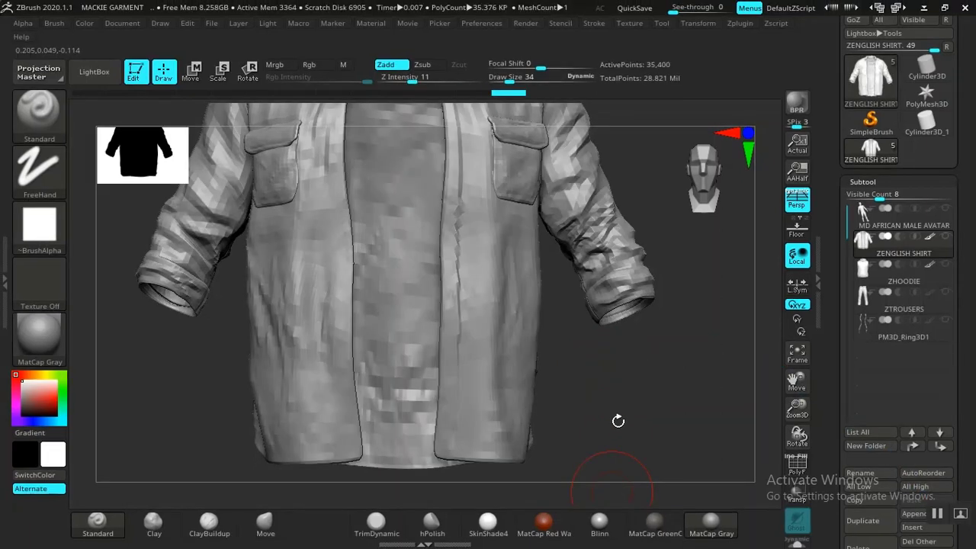
- Raise the shirt's subdivision by two levels
{"action": "left_click_drag", "start_coordinate": [616, 417], "coordinate": [605, 392]}
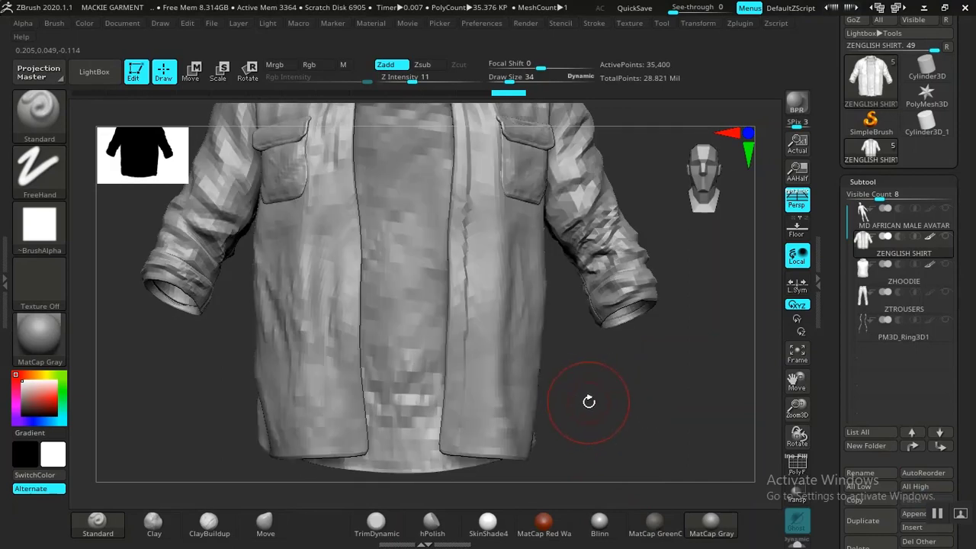
{"action": "key", "text": "d"}
{"action": "key", "text": "d"}
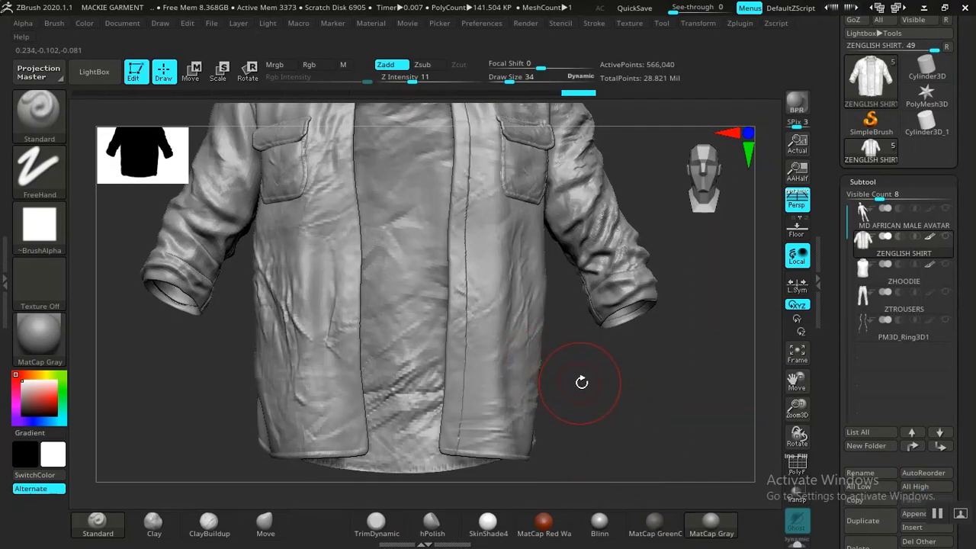
{"action": "left_click_drag", "start_coordinate": [607, 404], "coordinate": [597, 475], "text": "alt"}
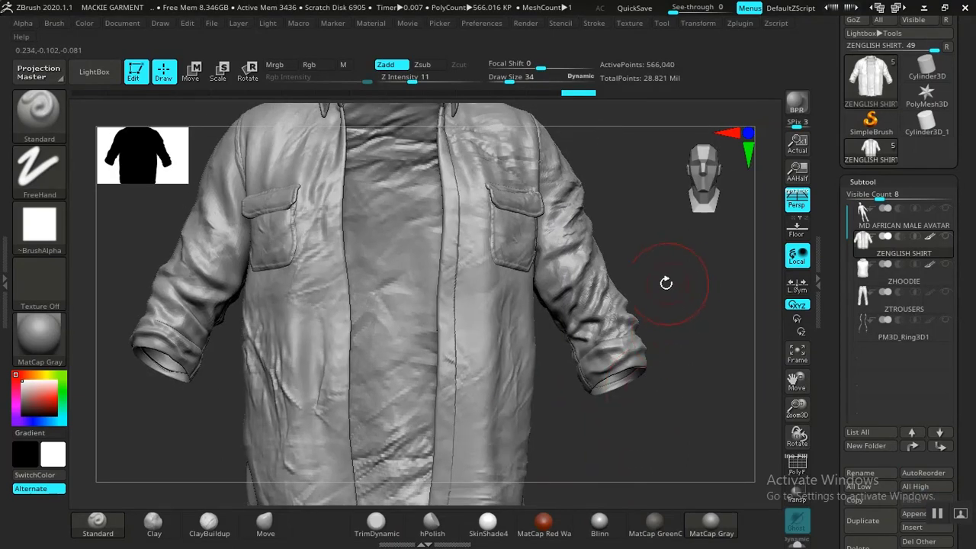
{"action": "left_click_drag", "start_coordinate": [679, 280], "coordinate": [677, 213]}
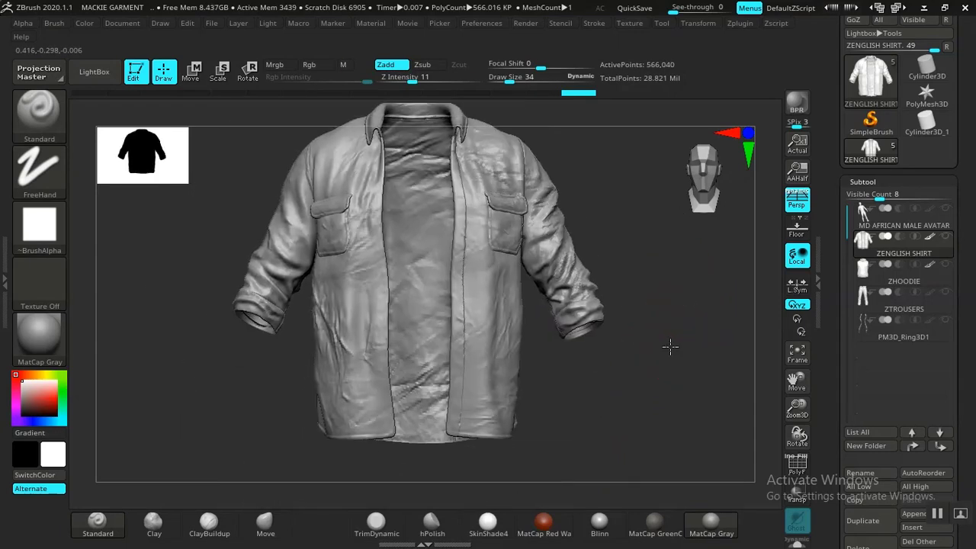
{"action": "left_click_drag", "start_coordinate": [669, 346], "coordinate": [675, 359], "text": "alt"}
{"action": "left_click_drag", "start_coordinate": [646, 431], "coordinate": [642, 493], "text": "alt"}
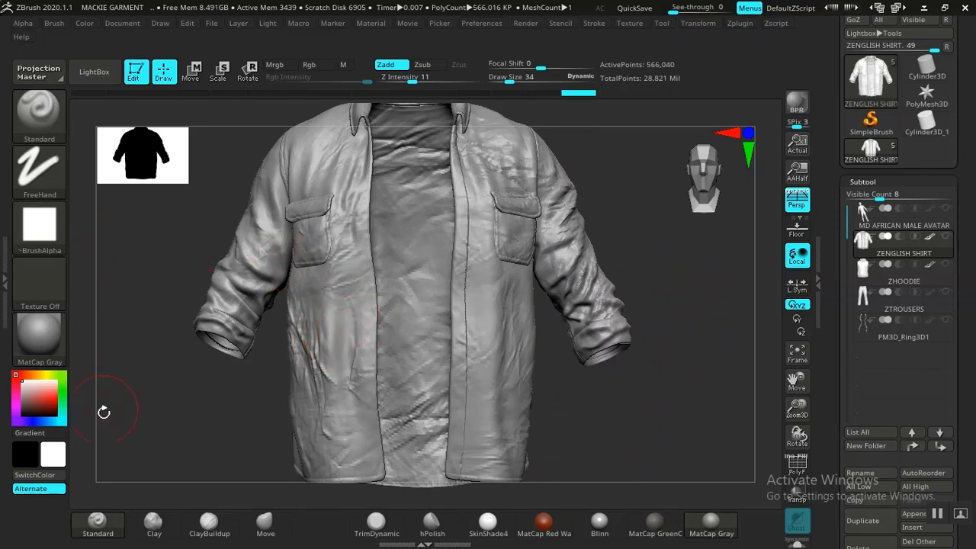
- Set the brush draw size to 11 and raise the shirt's subdivision by one more level
{"action": "key", "text": "space"}
{"action": "left_click_drag", "start_coordinate": [306, 305], "coordinate": [294, 306]}
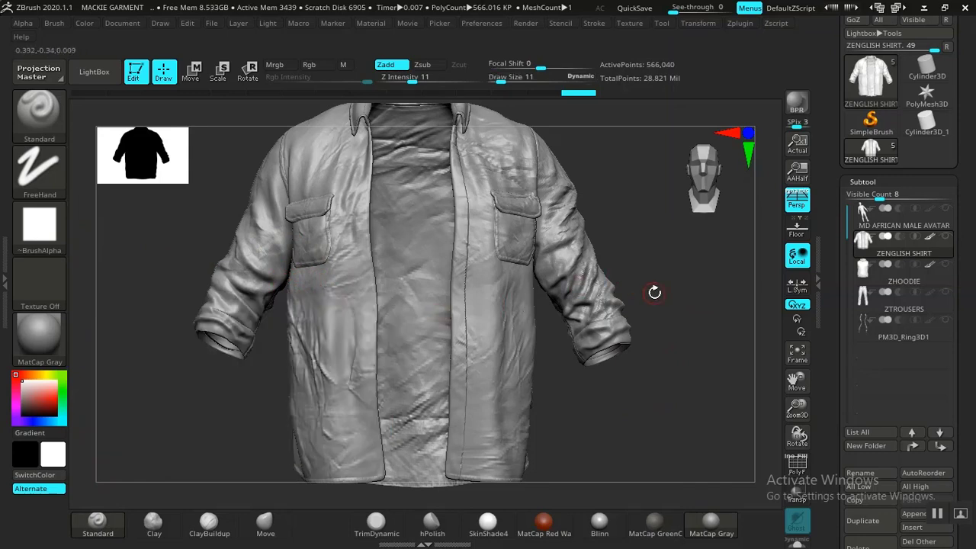
{"action": "left_click_drag", "start_coordinate": [686, 301], "coordinate": [653, 277], "text": "alt"}
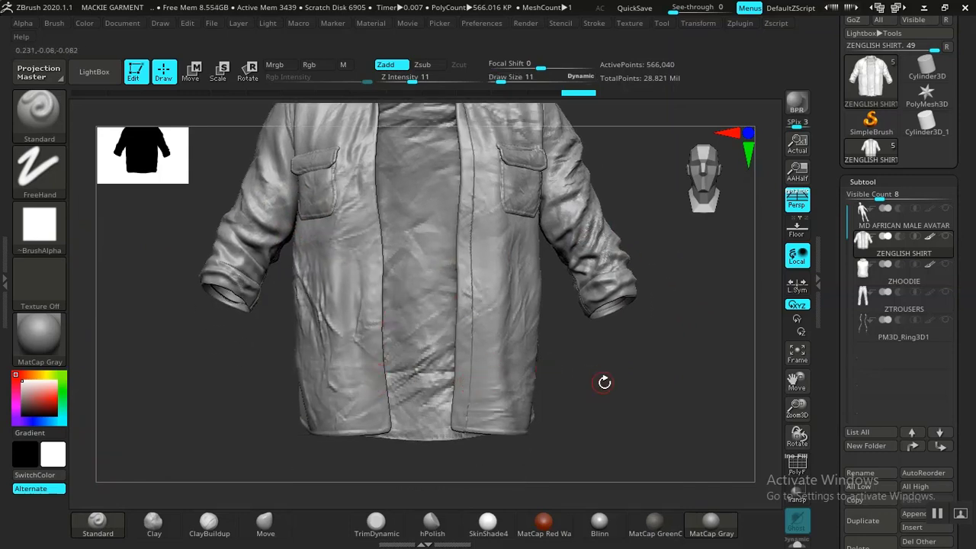
{"action": "left_click_drag", "start_coordinate": [603, 383], "coordinate": [632, 465], "text": "alt"}
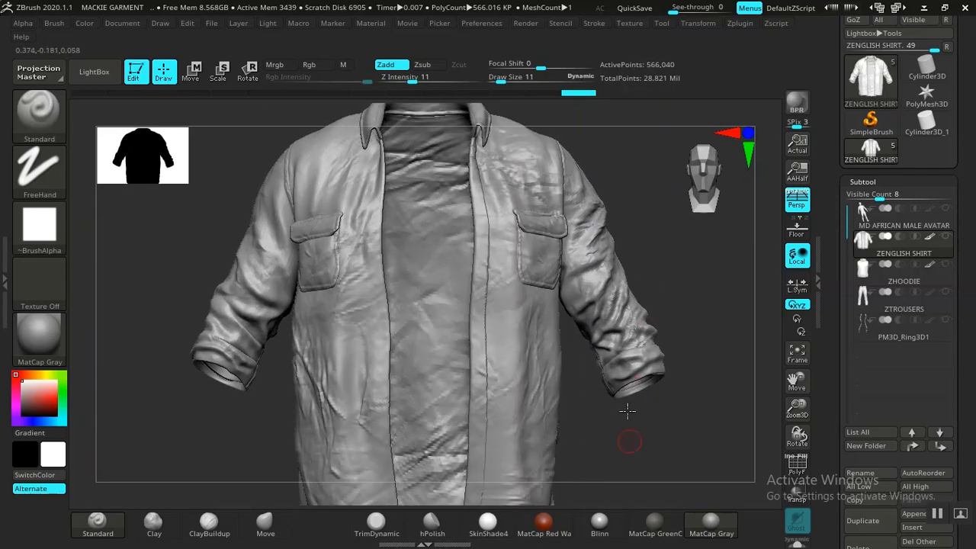
{"action": "left_click_drag", "start_coordinate": [627, 407], "coordinate": [448, 450], "text": "alt"}
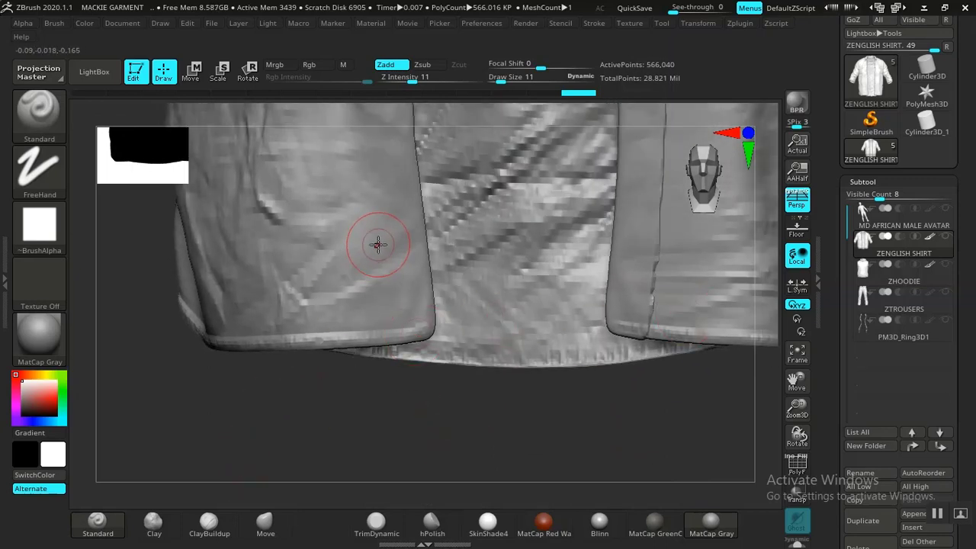
{"action": "key", "text": "d"}
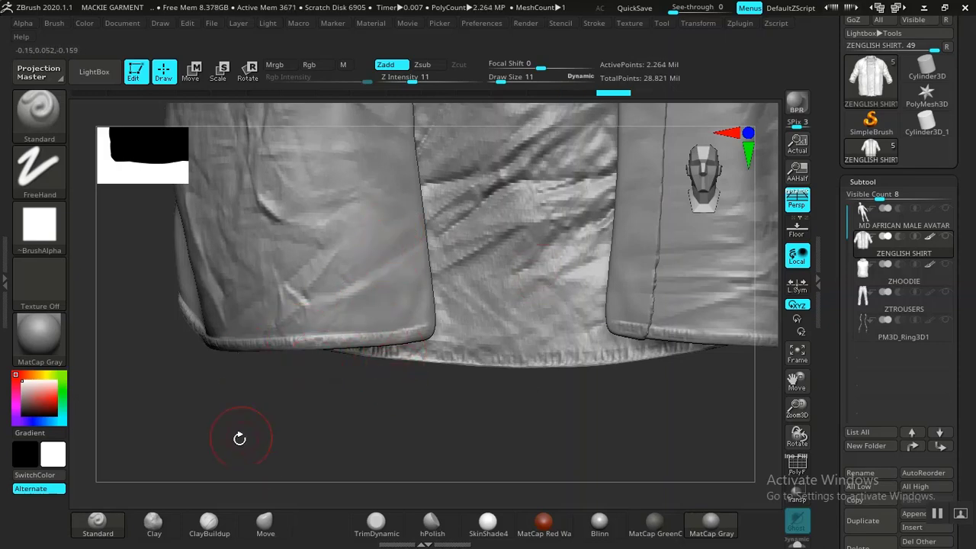
- With MaskPen and draw size 6, mask a button spot beside the front opening near the hem of the wearer's right panel
{"action": "key", "text": "ctrl"}
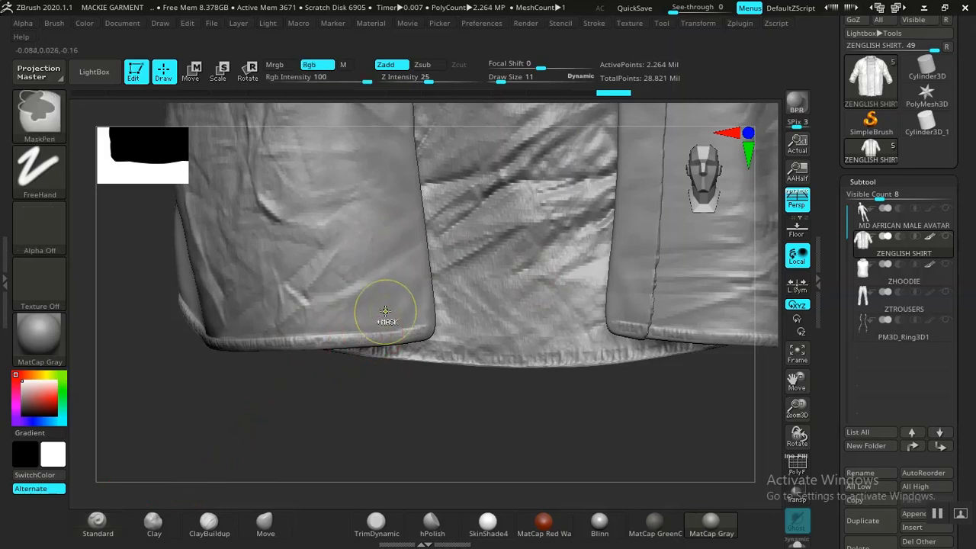
{"action": "left_click", "coordinate": [39, 116], "text": "ctrl"}
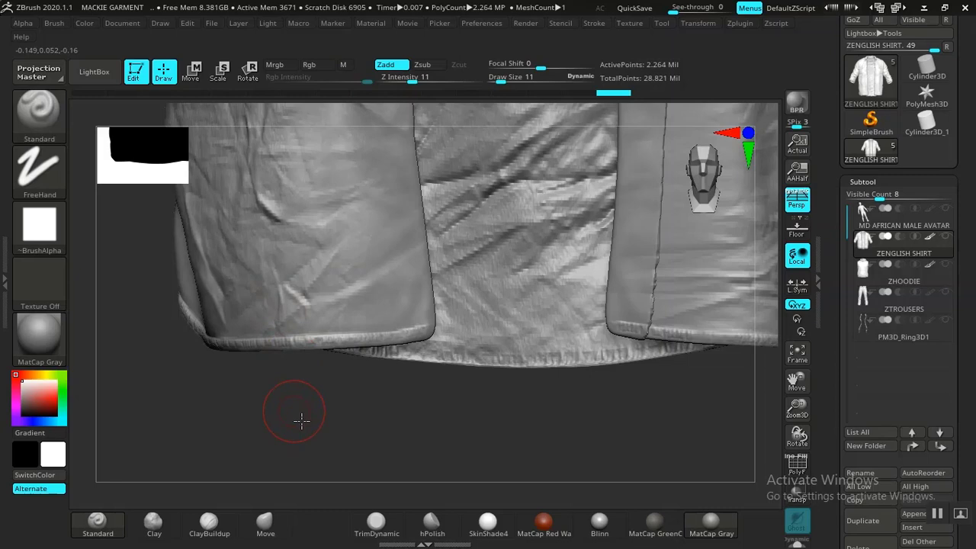
{"action": "left_click_drag", "start_coordinate": [301, 421], "coordinate": [295, 340], "text": "alt"}
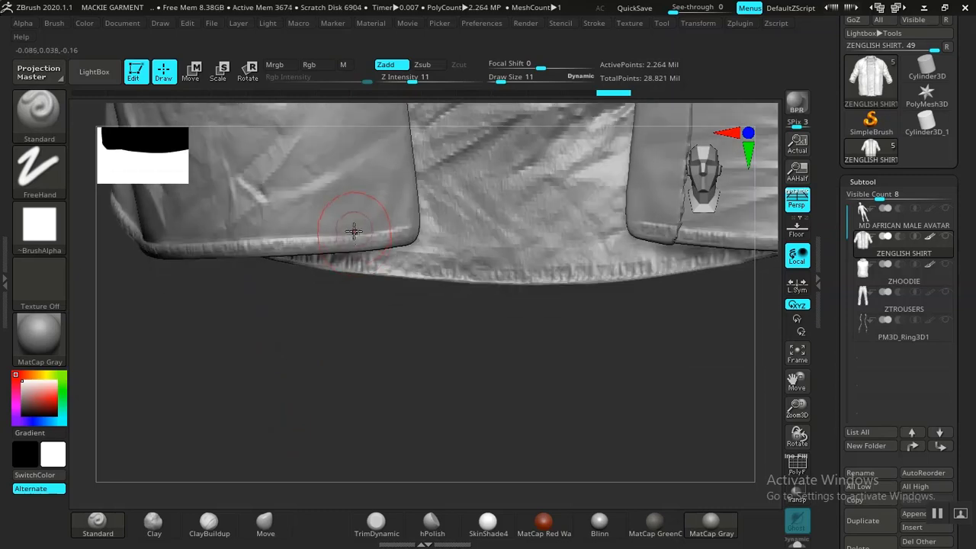
{"action": "key", "text": "space"}
{"action": "left_click_drag", "start_coordinate": [358, 228], "coordinate": [355, 228]}
{"action": "mouse_move", "coordinate": [343, 404]}
{"action": "left_mouse_down", "text": "alt"}
{"action": "mouse_move", "coordinate": [331, 490]}
{"action": "mouse_move", "coordinate": [319, 497]}
{"action": "left_mouse_up", "text": "alt"}
{"action": "key", "text": "ctrl"}
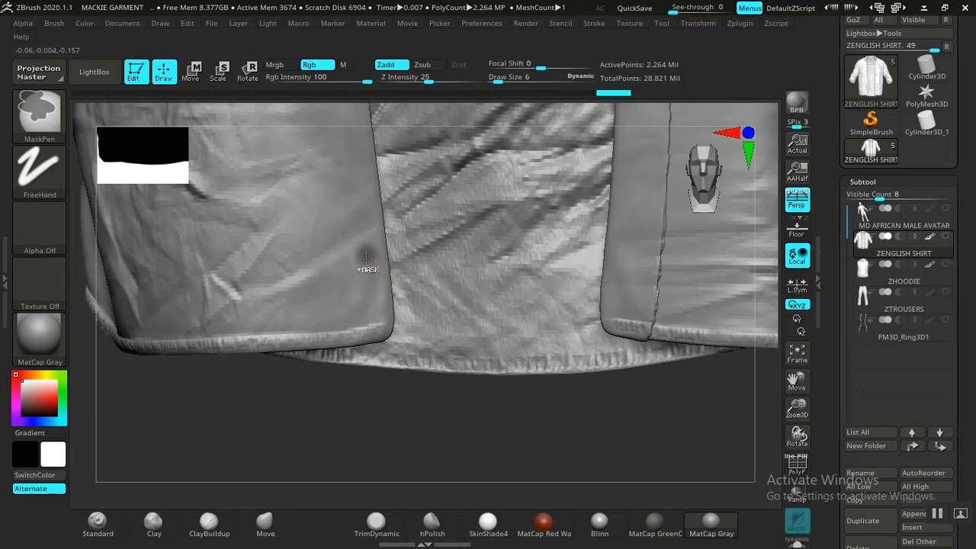
- Mask a matching button spot at the same height near the hem of the wearer's left front panel, redoing its first placement
{"action": "mouse_move", "coordinate": [359, 420]}
{"action": "left_mouse_down", "text": "alt"}
{"action": "mouse_move", "coordinate": [381, 465]}
{"action": "mouse_move", "coordinate": [381, 427]}
{"action": "left_mouse_up", "text": "alt"}
{"action": "key", "text": "ctrl"}
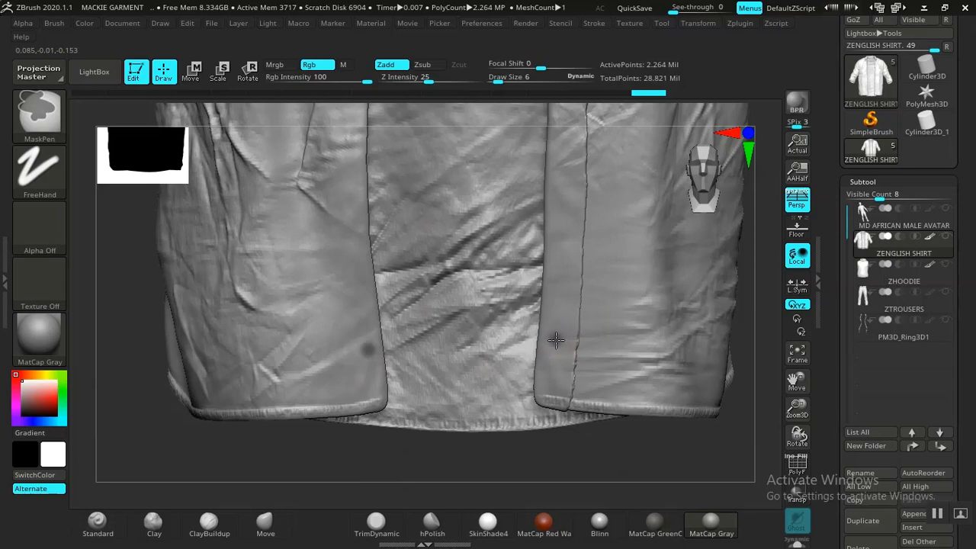
{"action": "left_click", "coordinate": [556, 340], "text": "ctrl"}
{"action": "key", "text": "ctrl"}
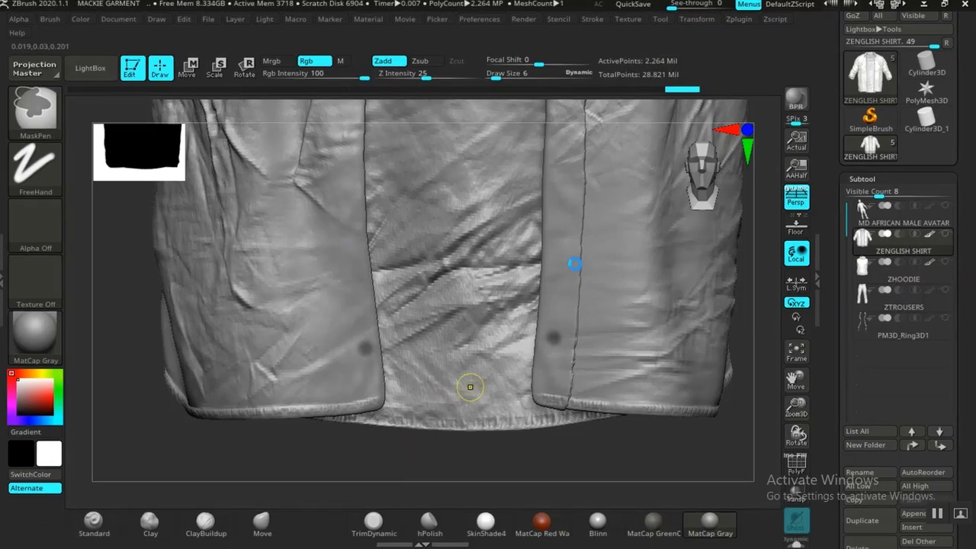
{"action": "left_click", "coordinate": [552, 337], "text": "ctrl+alt"}
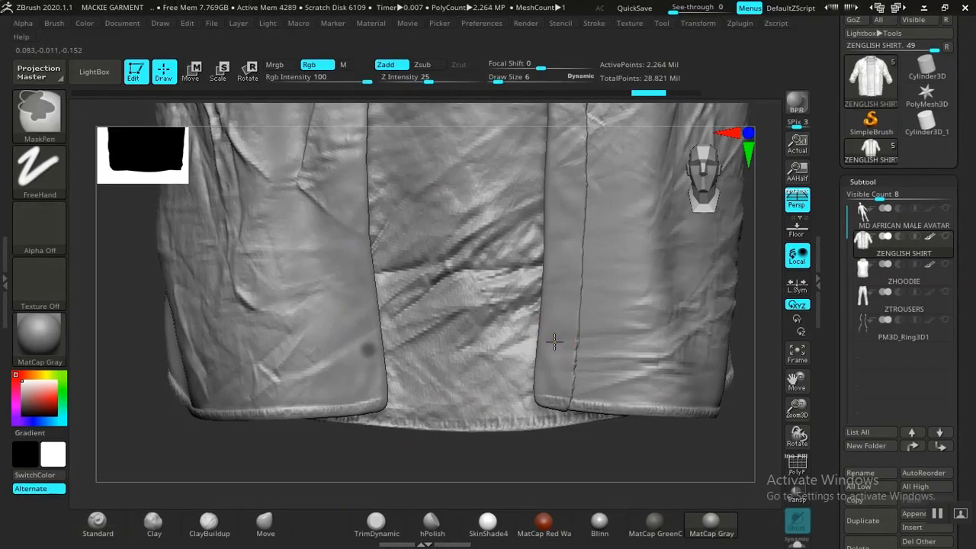
{"action": "left_click", "coordinate": [553, 342], "text": "ctrl"}
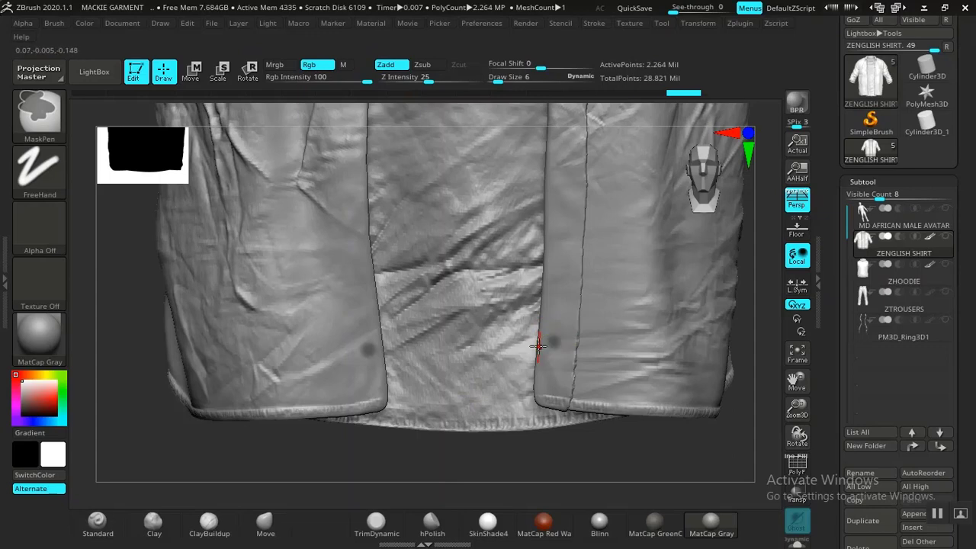
- Mask a second pair of button spots above the first on both front panels, placing the wearer's left one again slightly lower
{"action": "left_click", "coordinate": [357, 252], "text": "ctrl"}
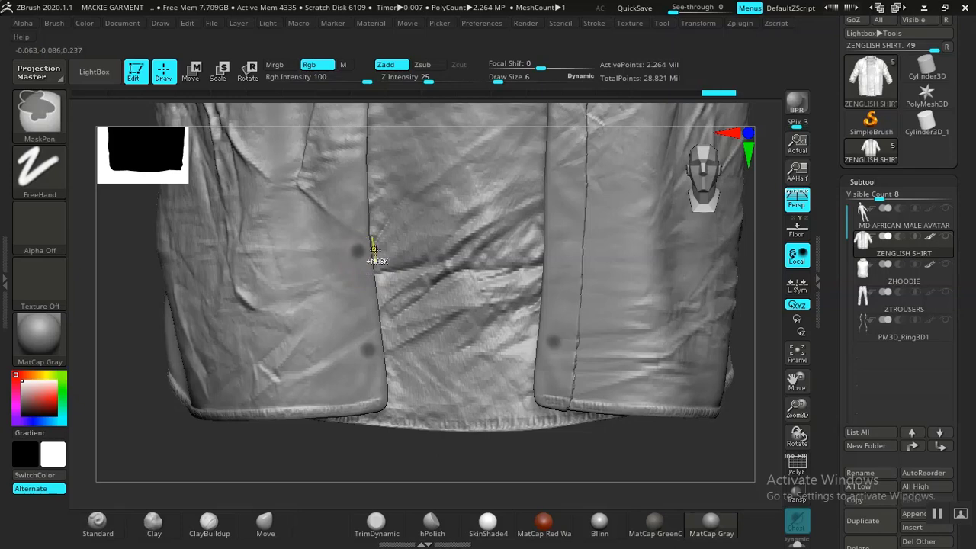
{"action": "left_click", "coordinate": [561, 236], "text": "ctrl"}
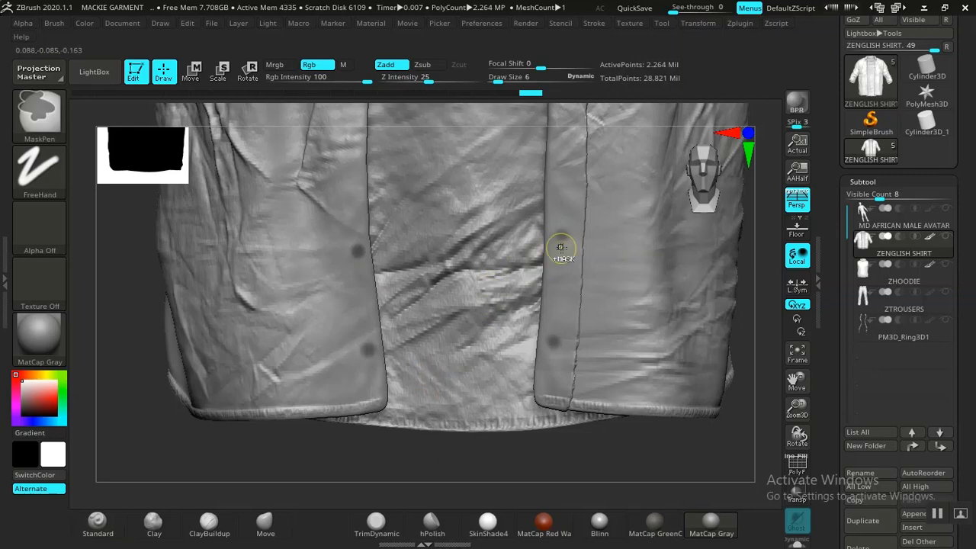
{"action": "key", "text": "ctrl+z"}
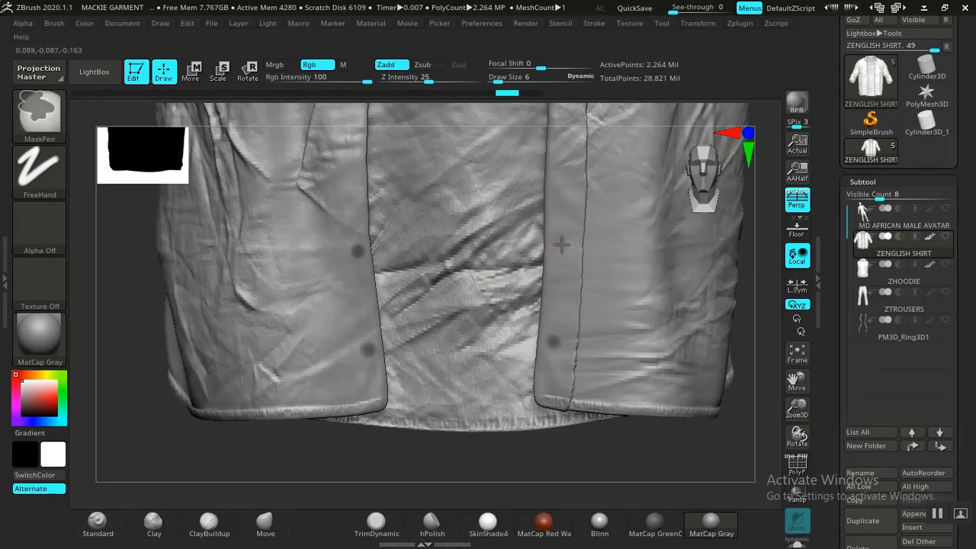
{"action": "left_click", "coordinate": [561, 244], "text": "ctrl"}
- Mask a third pair of button spots above the second pair, one on each side of the shirt's front opening
{"action": "left_click_drag", "start_coordinate": [360, 463], "coordinate": [317, 474], "text": "alt"}
{"action": "left_click_drag", "start_coordinate": [196, 320], "coordinate": [174, 498], "text": "alt"}
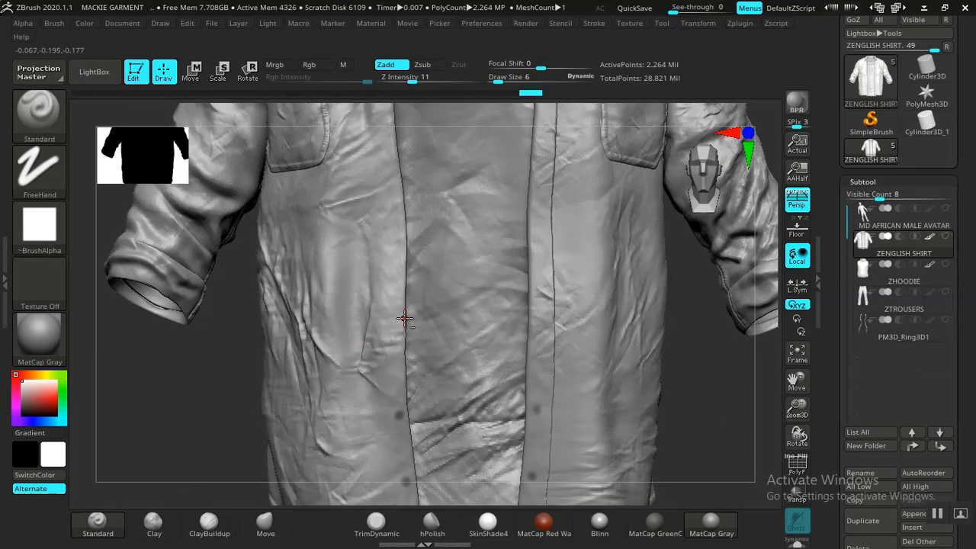
{"action": "left_click_drag", "start_coordinate": [222, 394], "coordinate": [216, 381], "text": "alt"}
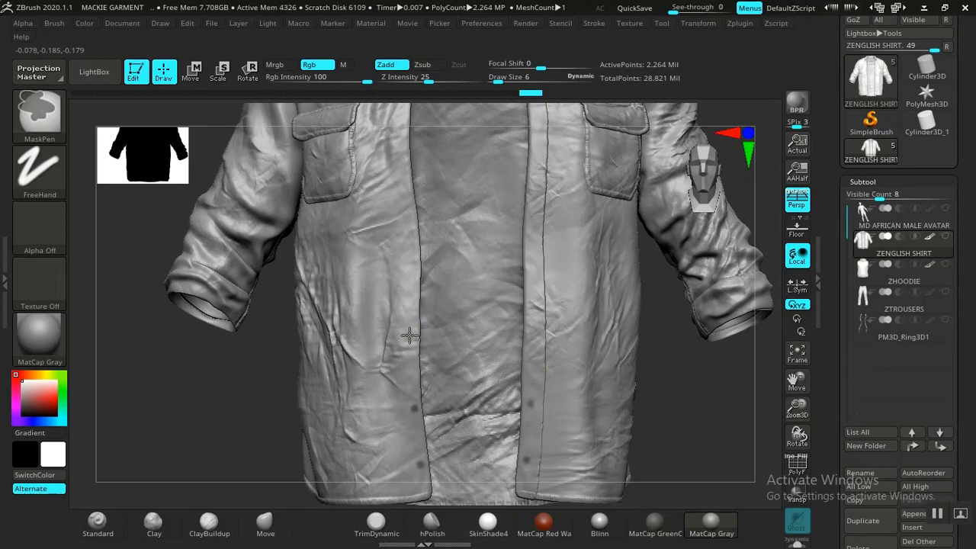
{"action": "left_click", "coordinate": [533, 330], "text": "ctrl"}
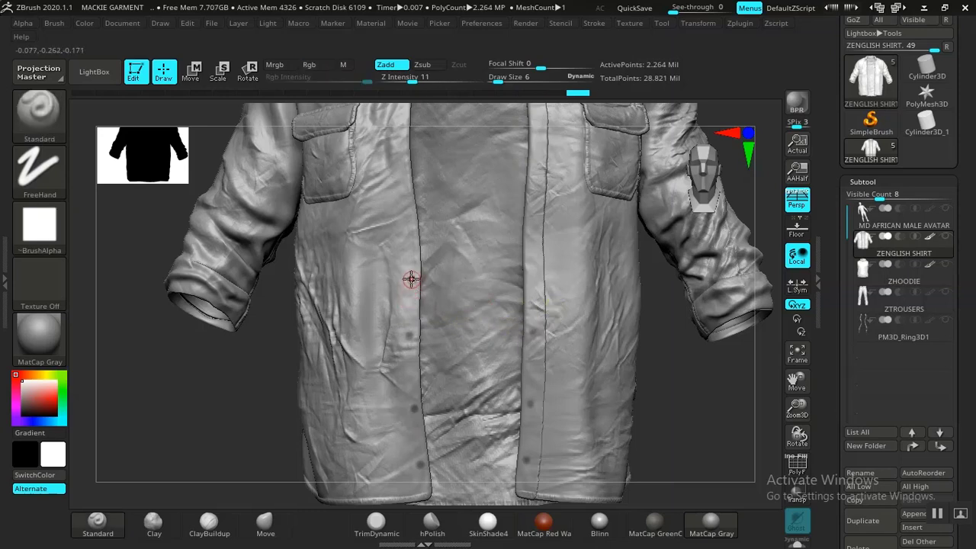
- Mask the fourth and fifth pairs of button spots up both front edges, reaching the lower edge of the chest pockets
{"action": "key", "text": "ctrl"}
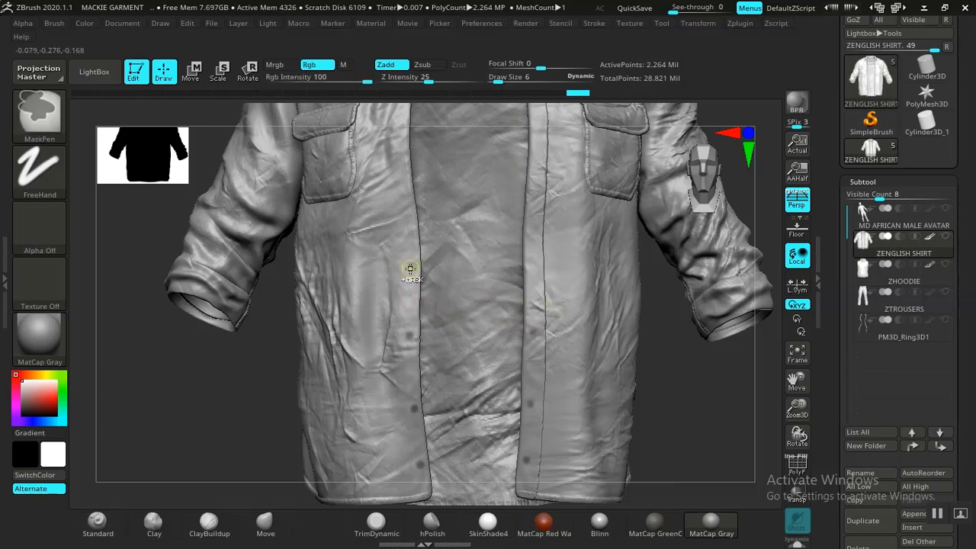
{"action": "left_click", "coordinate": [409, 271], "text": "ctrl"}
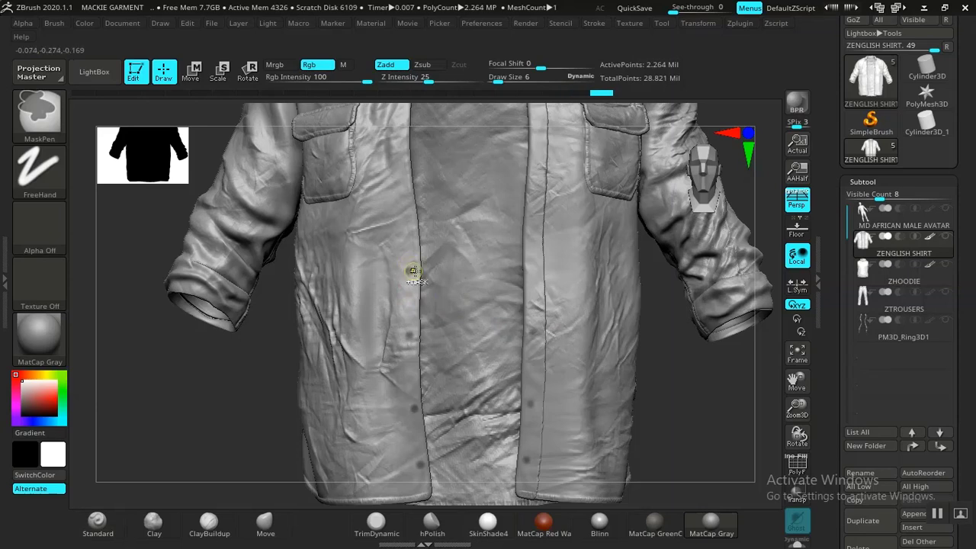
{"action": "left_click", "coordinate": [537, 265], "text": "ctrl"}
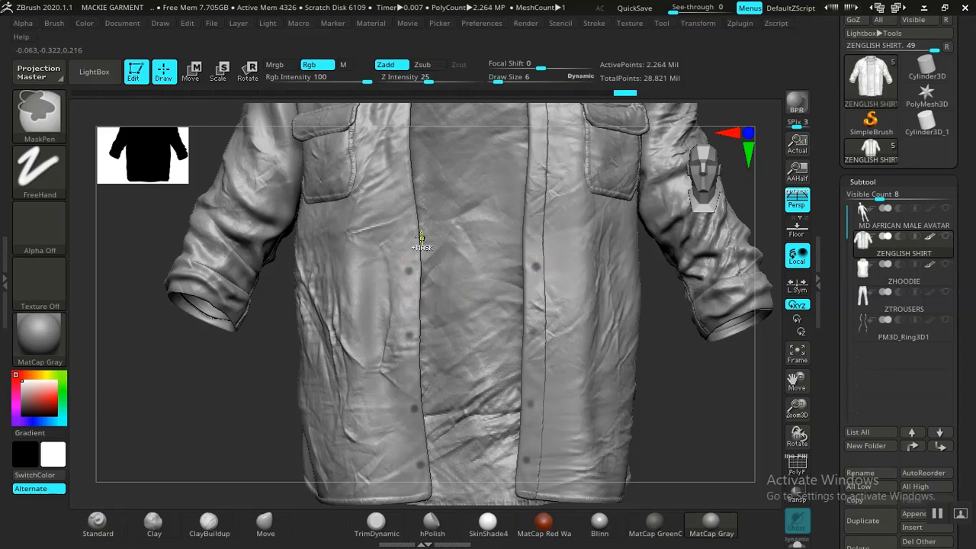
{"action": "left_click", "coordinate": [405, 198], "text": "ctrl"}
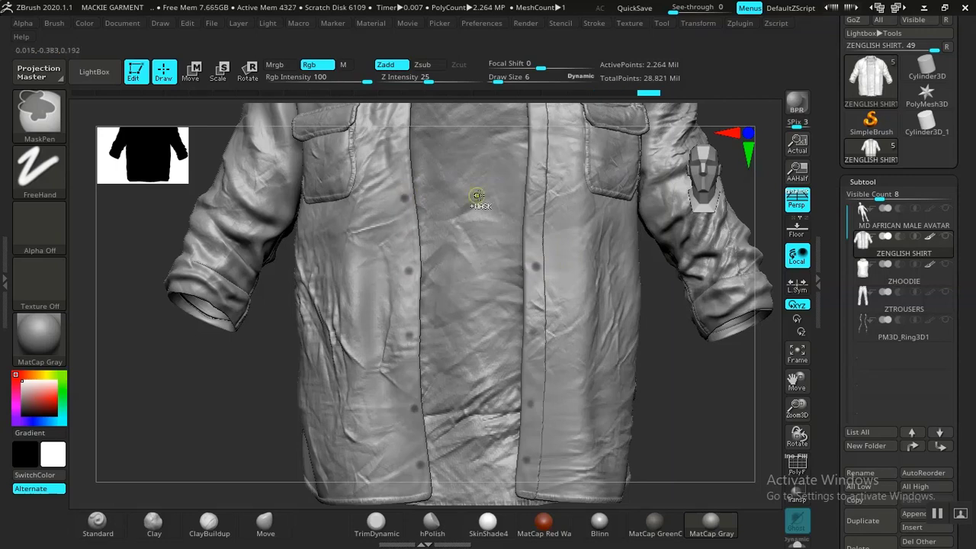
{"action": "left_click", "coordinate": [537, 192], "text": "ctrl"}
{"action": "left_click_drag", "start_coordinate": [685, 424], "coordinate": [674, 395], "text": "alt"}
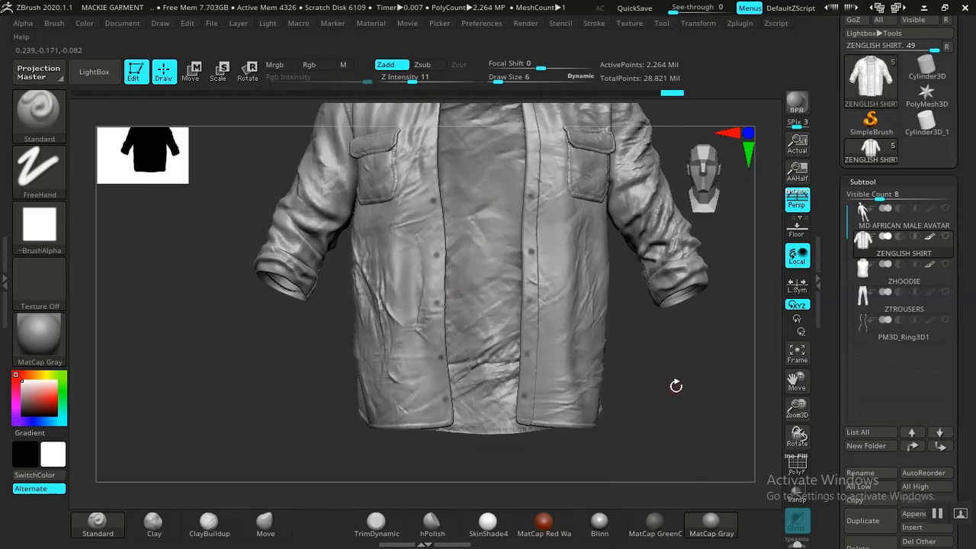
{"action": "left_click_drag", "start_coordinate": [687, 359], "coordinate": [688, 469], "text": "alt"}
{"action": "mouse_move", "coordinate": [704, 251]}
{"action": "left_mouse_down", "text": "alt"}
{"action": "mouse_move", "coordinate": [727, 302]}
{"action": "mouse_move", "coordinate": [732, 255]}
{"action": "mouse_move", "coordinate": [656, 326]}
{"action": "mouse_move", "coordinate": [686, 382]}
{"action": "left_mouse_up", "text": "alt"}
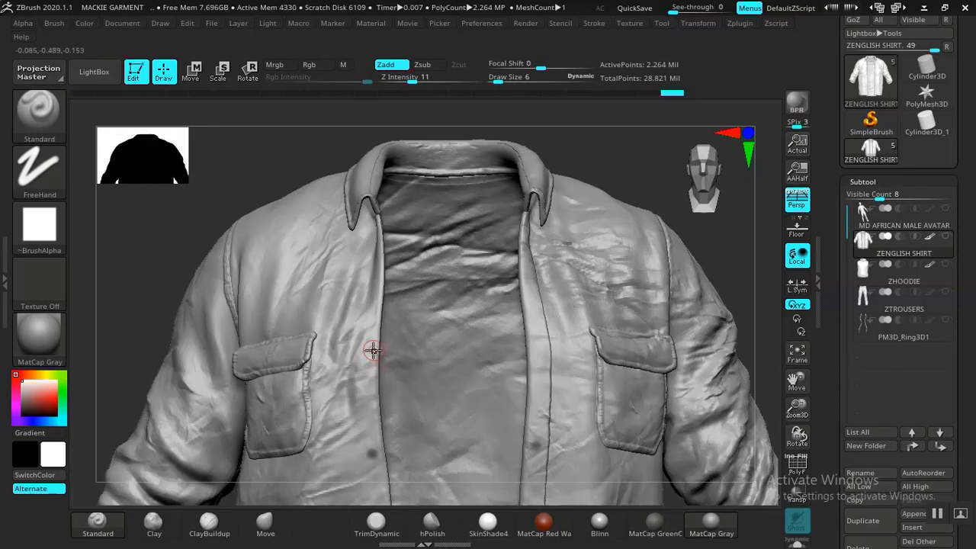
- Mask a sixth pair of button spots on both front edges, level with the chest pocket flaps
{"action": "key", "text": "ctrl"}
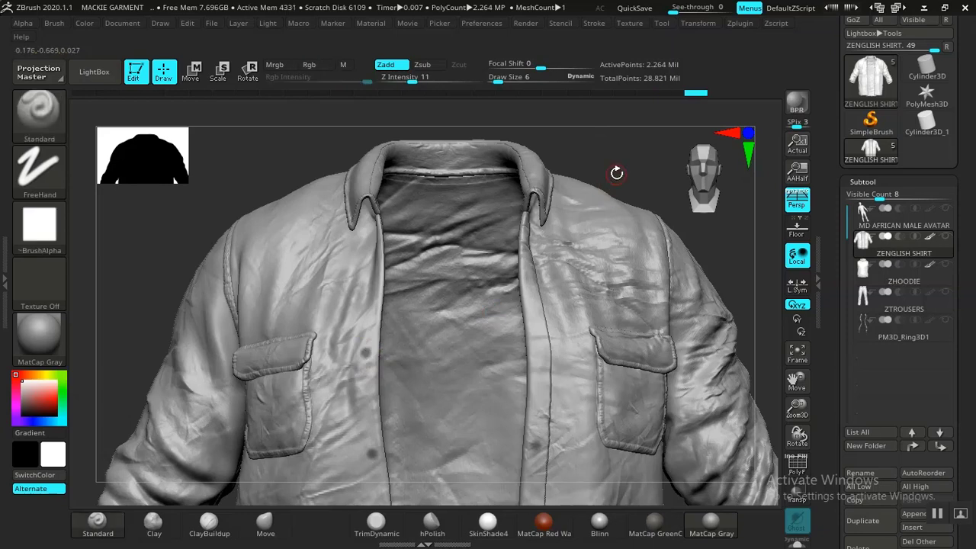
{"action": "left_click_drag", "start_coordinate": [615, 175], "coordinate": [581, 153], "text": "alt"}
{"action": "left_click_drag", "start_coordinate": [571, 209], "coordinate": [582, 119], "text": "alt"}
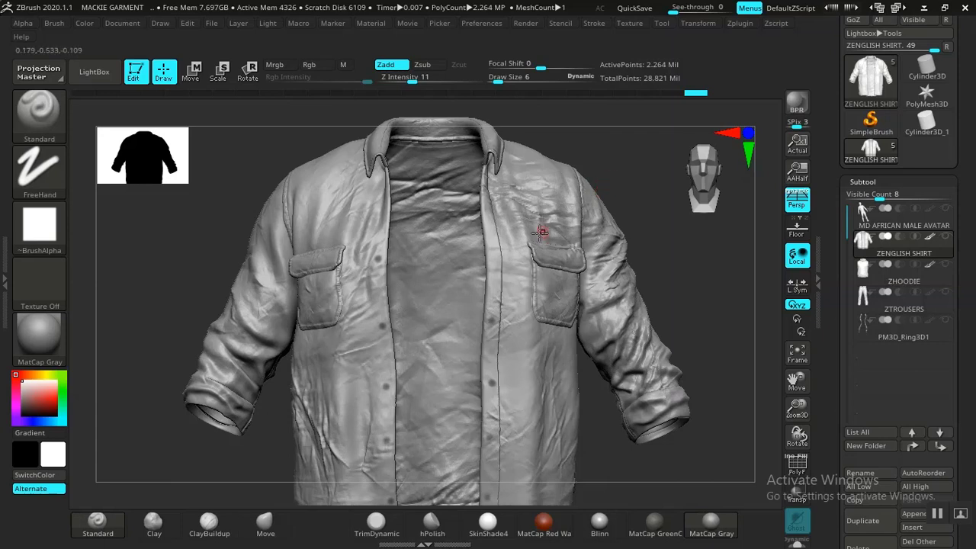
{"action": "mouse_move", "coordinate": [623, 182]}
{"action": "right_mouse_down", "text": "ctrl"}
{"action": "mouse_move", "coordinate": [549, 259]}
{"action": "mouse_move", "coordinate": [539, 250]}
{"action": "right_mouse_up", "text": "ctrl"}
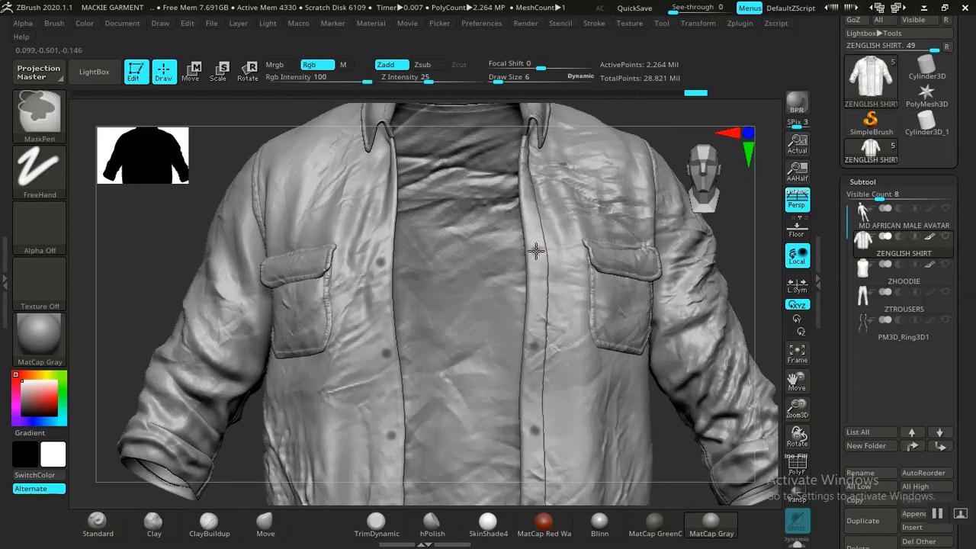
{"action": "right_click_drag", "start_coordinate": [624, 168], "coordinate": [598, 284], "text": "alt"}
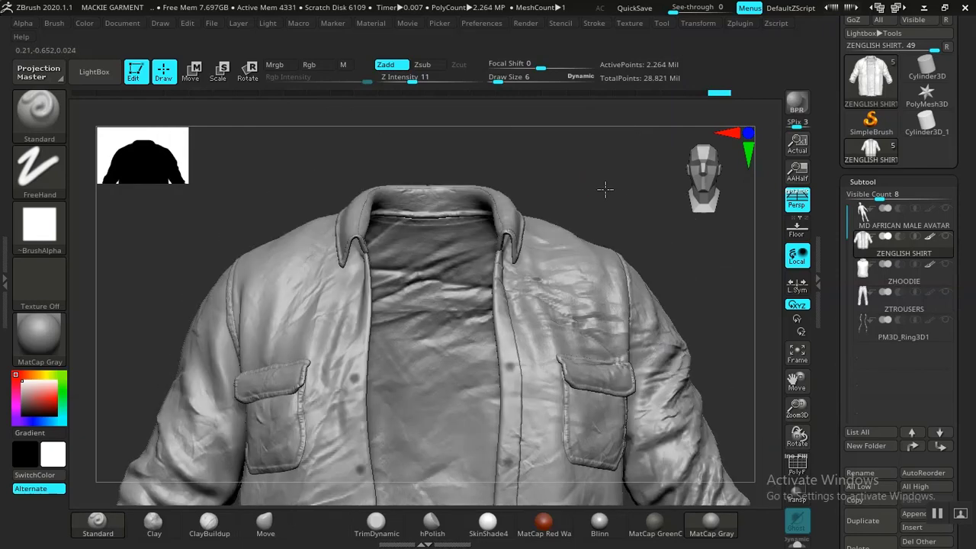
- Mask a seventh pair of button spots on both front edges, between the pocket flaps and the collar
{"action": "mouse_move", "coordinate": [605, 190]}
{"action": "right_mouse_down"}
{"action": "mouse_move", "coordinate": [567, 178]}
{"action": "mouse_move", "coordinate": [583, 243]}
{"action": "right_mouse_up"}
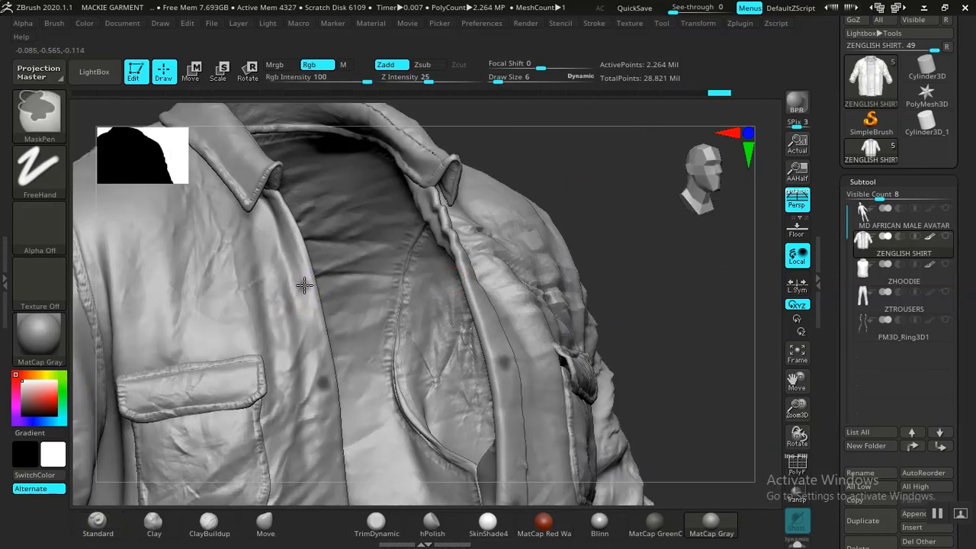
{"action": "right_click_drag", "start_coordinate": [577, 152], "coordinate": [542, 163]}
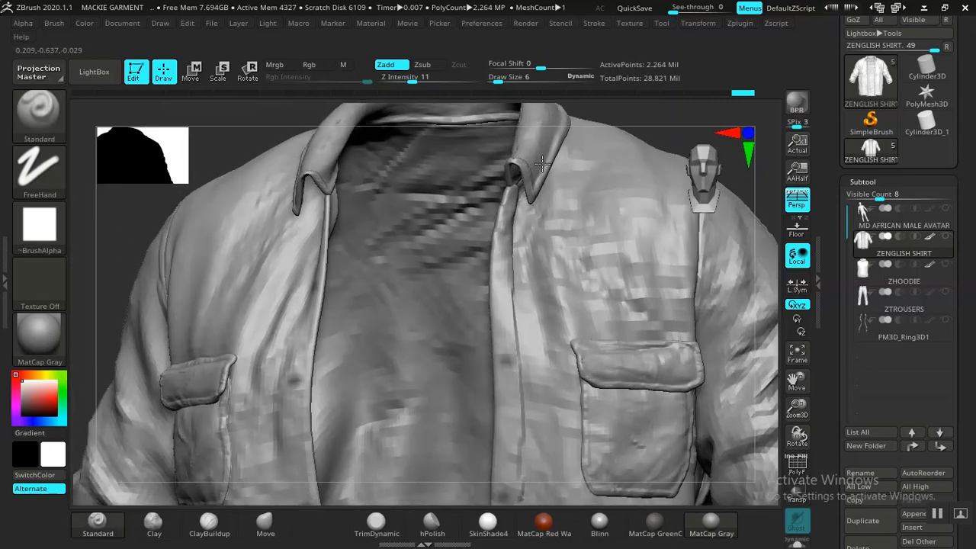
{"action": "key", "text": "ctrl"}
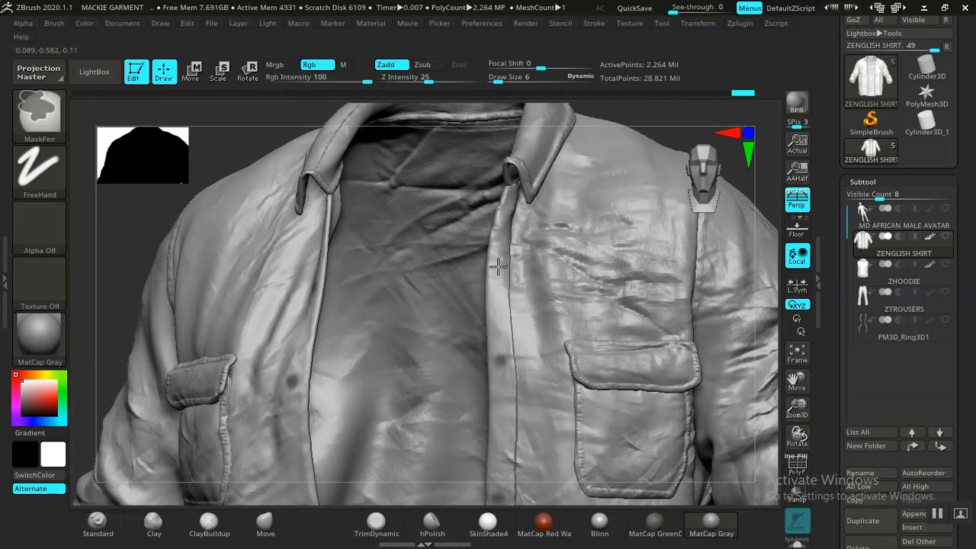
{"action": "mouse_move", "coordinate": [636, 159]}
{"action": "right_mouse_down"}
{"action": "mouse_move", "coordinate": [514, 173]}
{"action": "mouse_move", "coordinate": [601, 135]}
{"action": "mouse_move", "coordinate": [592, 175]}
{"action": "mouse_move", "coordinate": [499, 183]}
{"action": "right_mouse_up"}
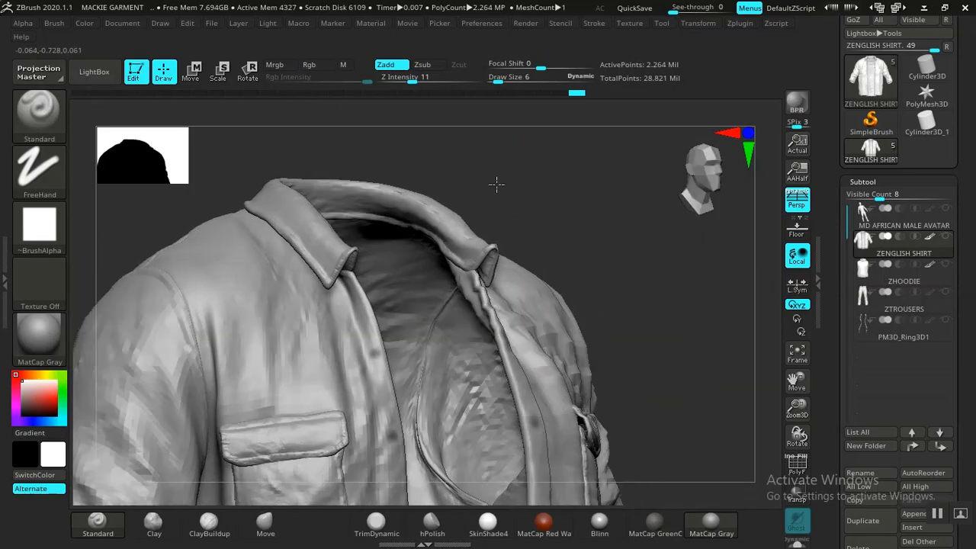
{"action": "mouse_move", "coordinate": [560, 228]}
{"action": "right_mouse_down"}
{"action": "mouse_move", "coordinate": [514, 218]}
{"action": "mouse_move", "coordinate": [525, 161]}
{"action": "mouse_move", "coordinate": [621, 173]}
{"action": "mouse_move", "coordinate": [555, 163]}
{"action": "mouse_move", "coordinate": [577, 217]}
{"action": "right_mouse_up"}
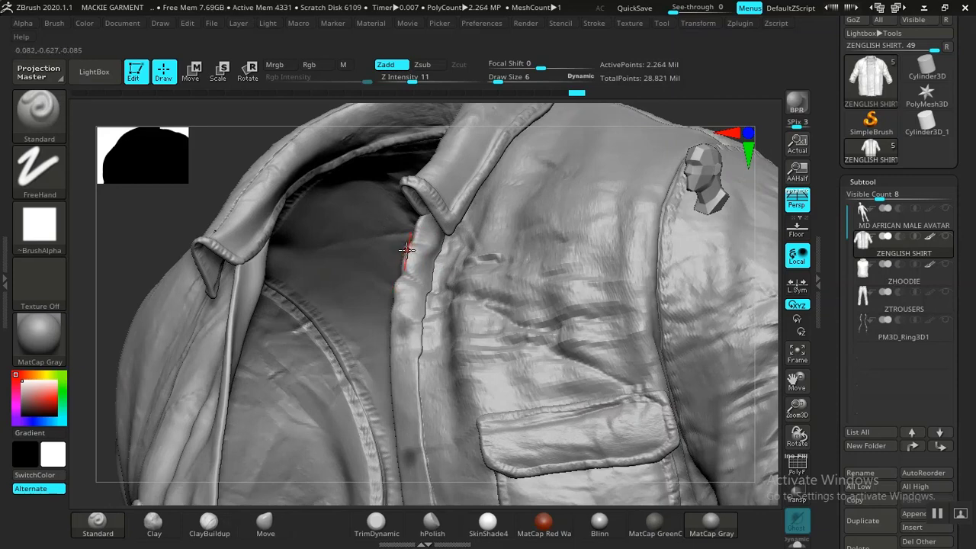
{"action": "key", "text": "shift"}
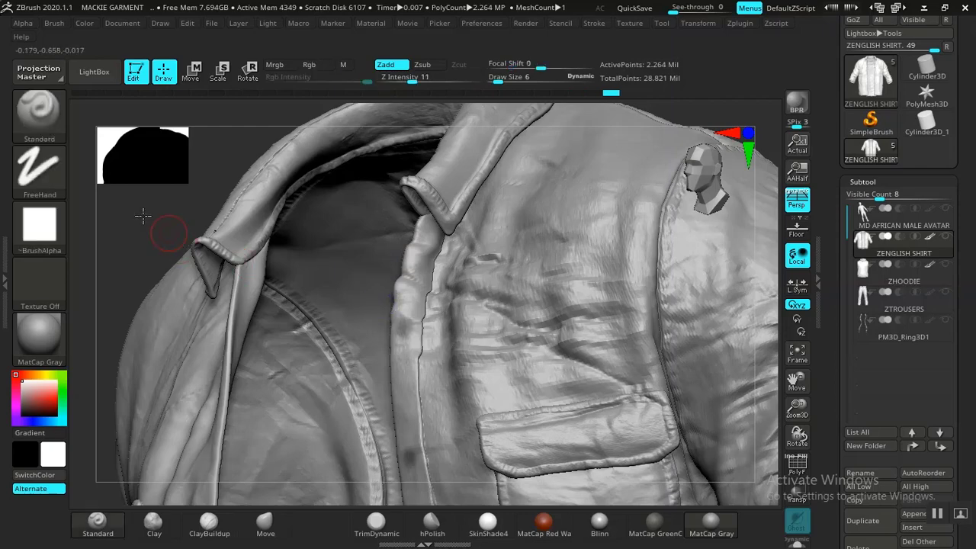
- Append a Sphere3D mesh to the garment model as a new subtool
{"action": "key", "text": "f"}
{"action": "left_click_drag", "start_coordinate": [620, 142], "coordinate": [559, 159]}
{"action": "left_click_drag", "start_coordinate": [593, 149], "coordinate": [583, 162]}
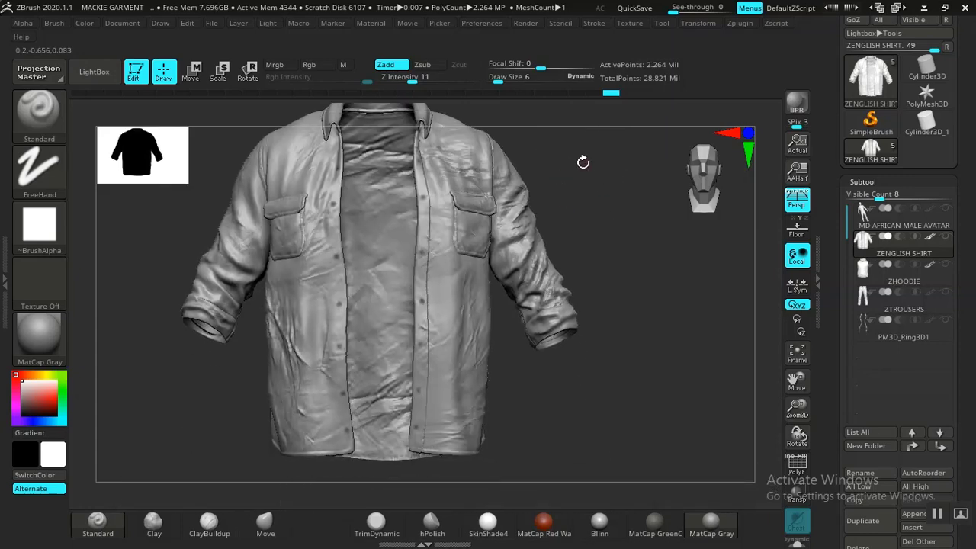
{"action": "left_click_drag", "start_coordinate": [627, 294], "coordinate": [604, 375], "text": "alt"}
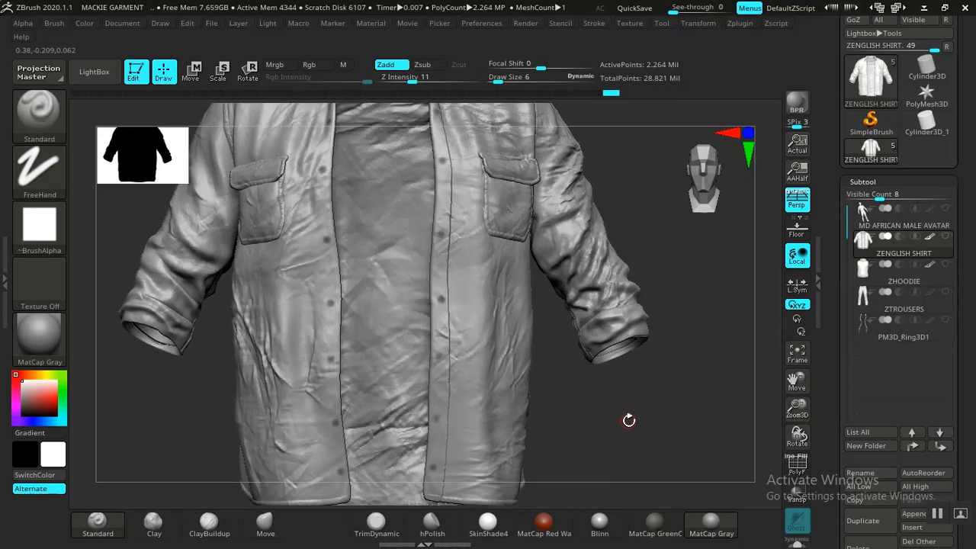
{"action": "scroll", "coordinate": [848, 412], "scroll_direction": "down", "scroll_amount": 5}
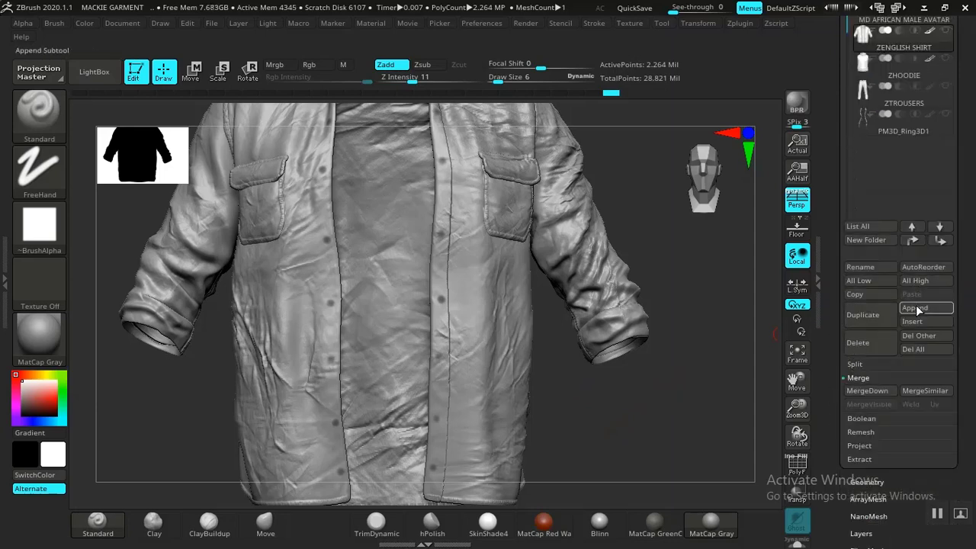
{"action": "left_click", "coordinate": [918, 311]}
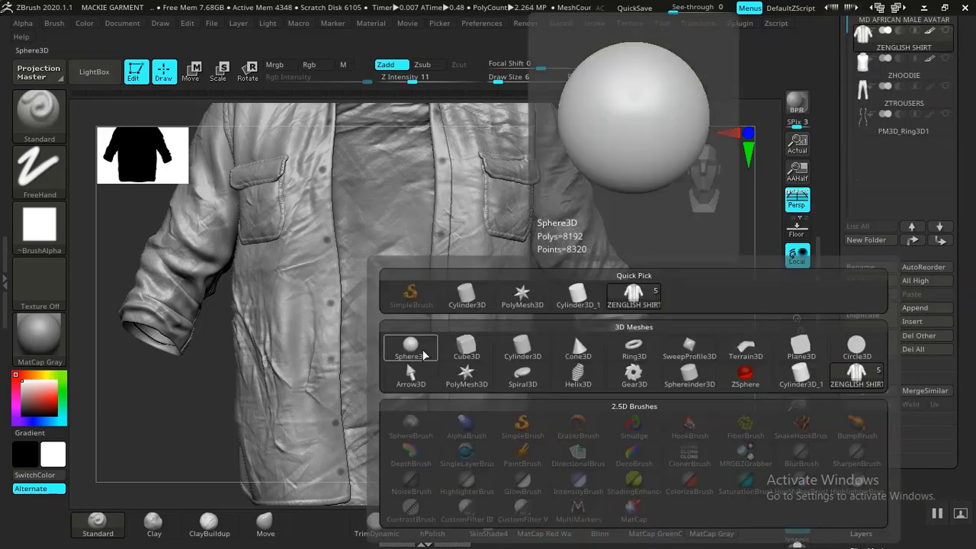
{"action": "left_click", "coordinate": [402, 357]}
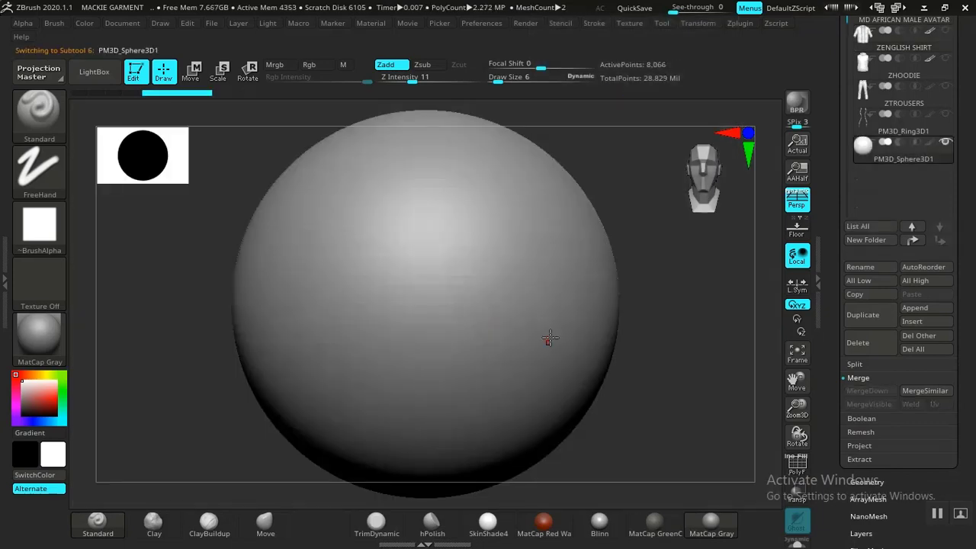
- Scale the appended sphere down uniformly in two passes
{"action": "key", "text": "w"}
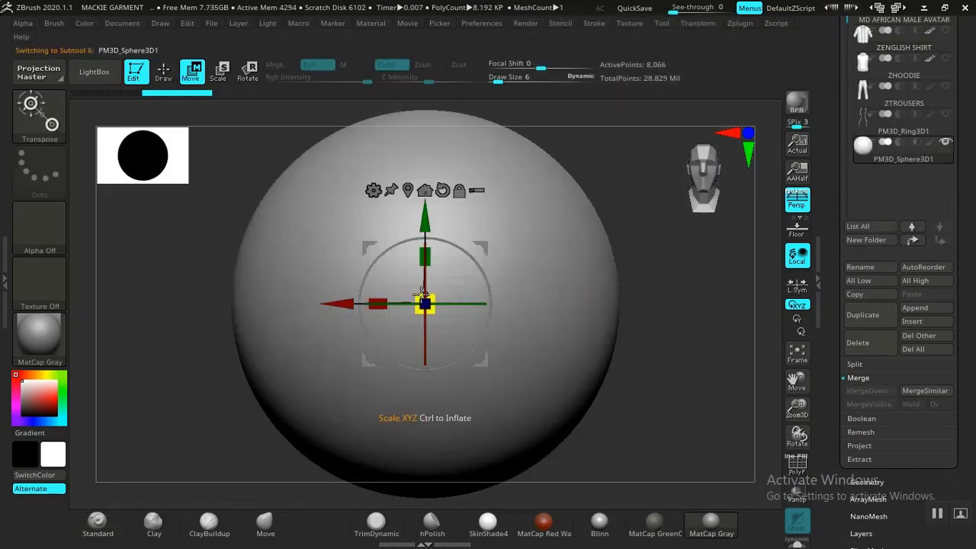
{"action": "left_click_drag", "start_coordinate": [435, 311], "coordinate": [247, 262]}
{"action": "left_click_drag", "start_coordinate": [578, 251], "coordinate": [625, 328], "text": "alt"}
{"action": "left_click_drag", "start_coordinate": [579, 283], "coordinate": [566, 352], "text": "alt"}
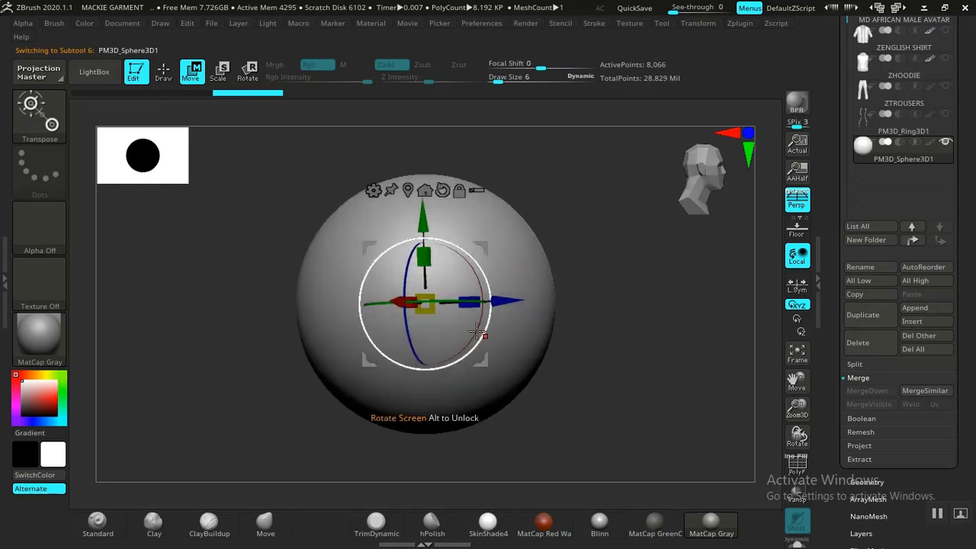
{"action": "left_click_drag", "start_coordinate": [432, 310], "coordinate": [274, 296]}
{"action": "left_click_drag", "start_coordinate": [629, 285], "coordinate": [647, 392]}
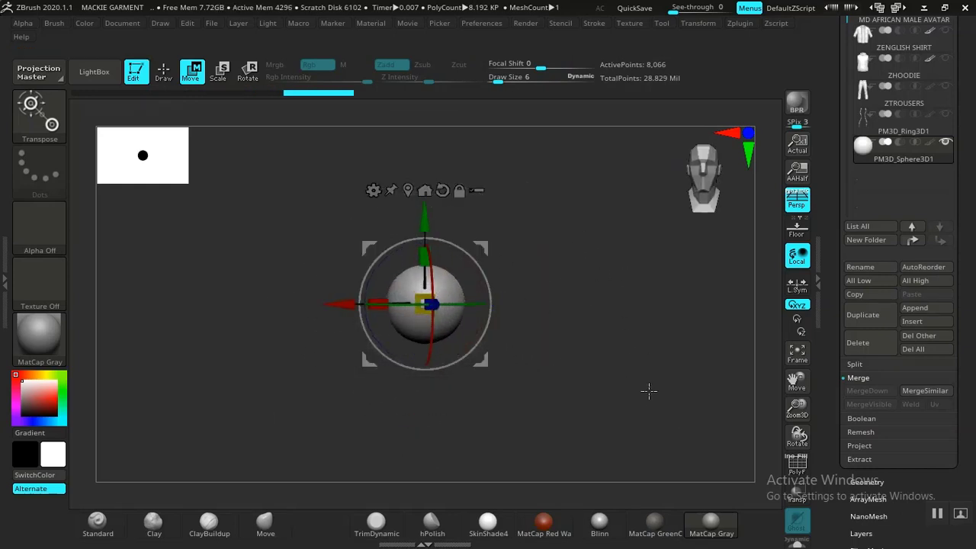
{"action": "left_click_drag", "start_coordinate": [571, 336], "coordinate": [597, 333]}
{"action": "key", "text": "ctrl+z"}
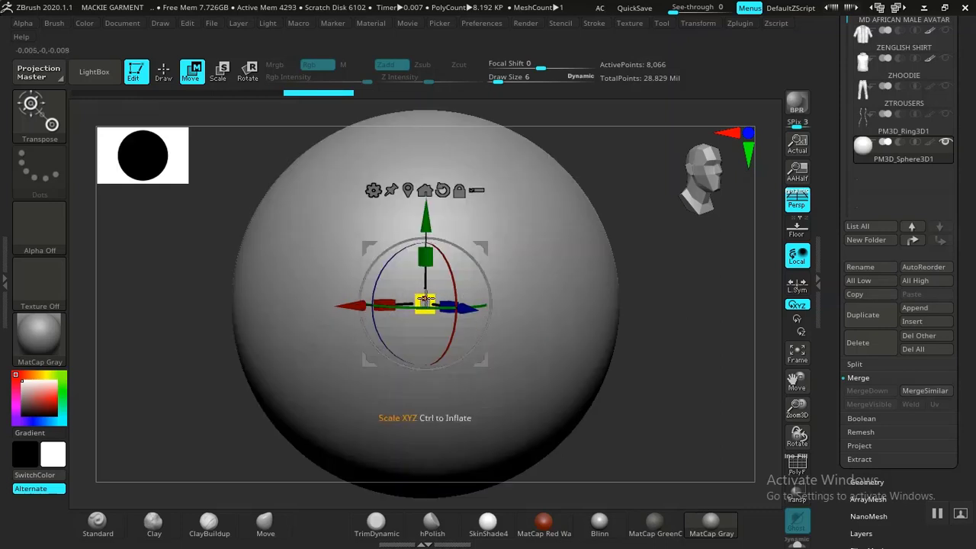
- Try scaling the sphere down once more, check the shirt subtool for comparison, and undo that scaling
{"action": "left_click_drag", "start_coordinate": [376, 288], "coordinate": [444, 475]}
{"action": "left_click_drag", "start_coordinate": [637, 352], "coordinate": [602, 302]}
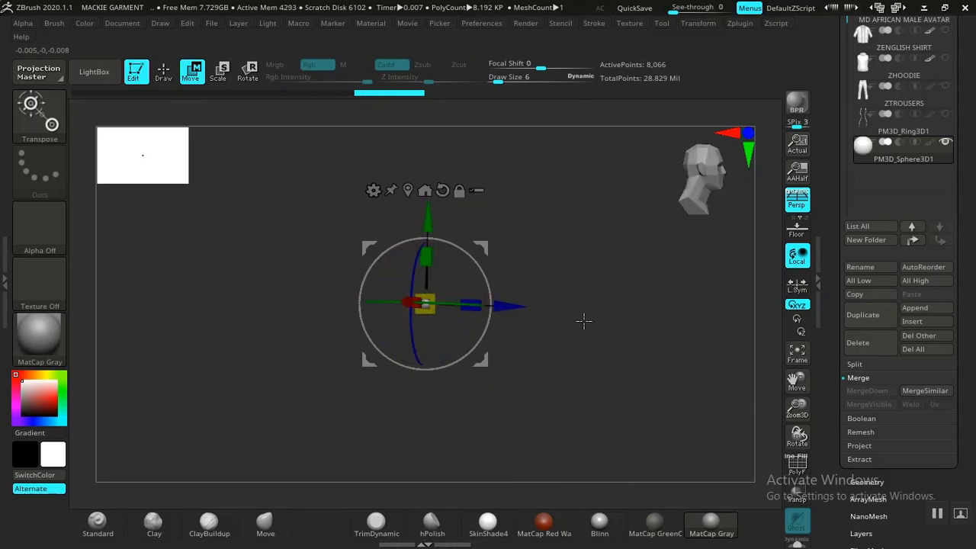
{"action": "left_click", "coordinate": [885, 70]}
{"action": "left_click_drag", "start_coordinate": [508, 336], "coordinate": [588, 337]}
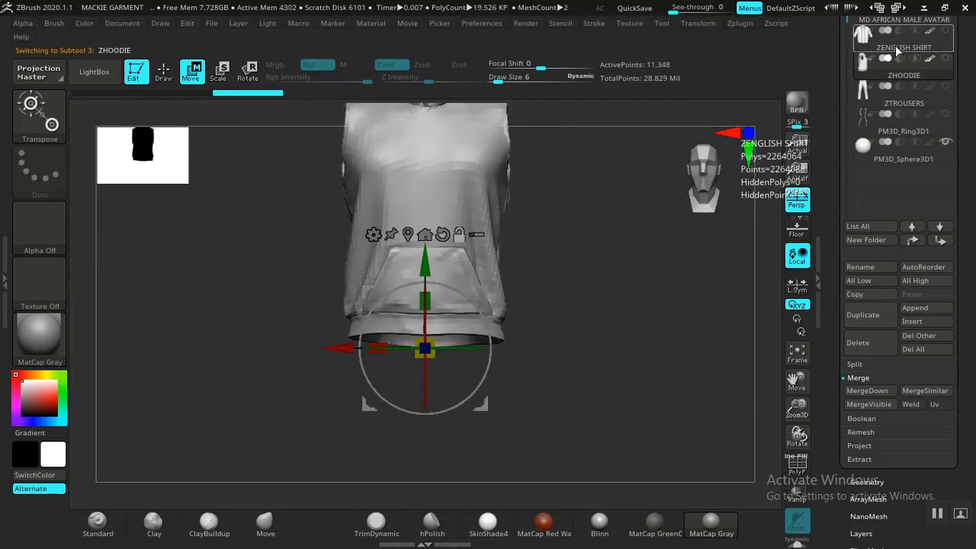
{"action": "left_click", "coordinate": [884, 58]}
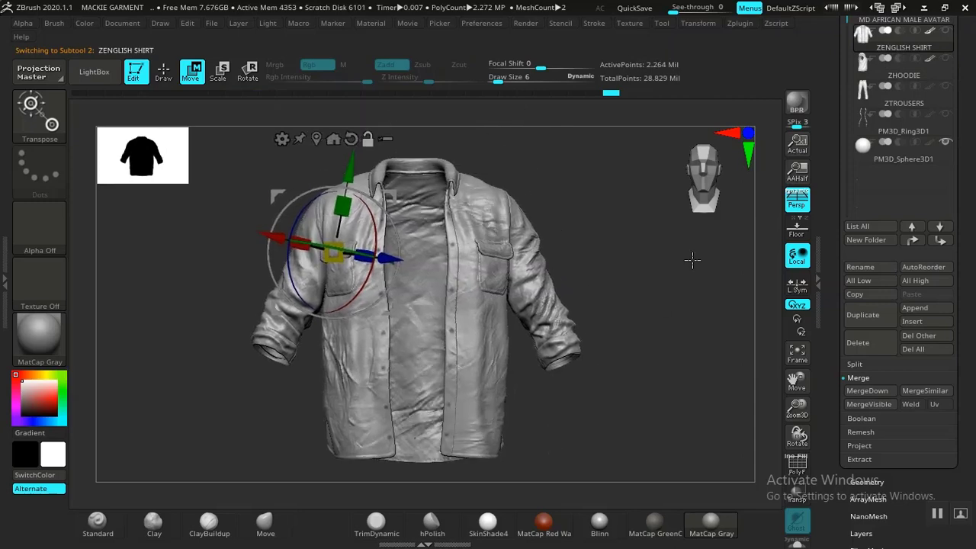
{"action": "left_click", "coordinate": [884, 153]}
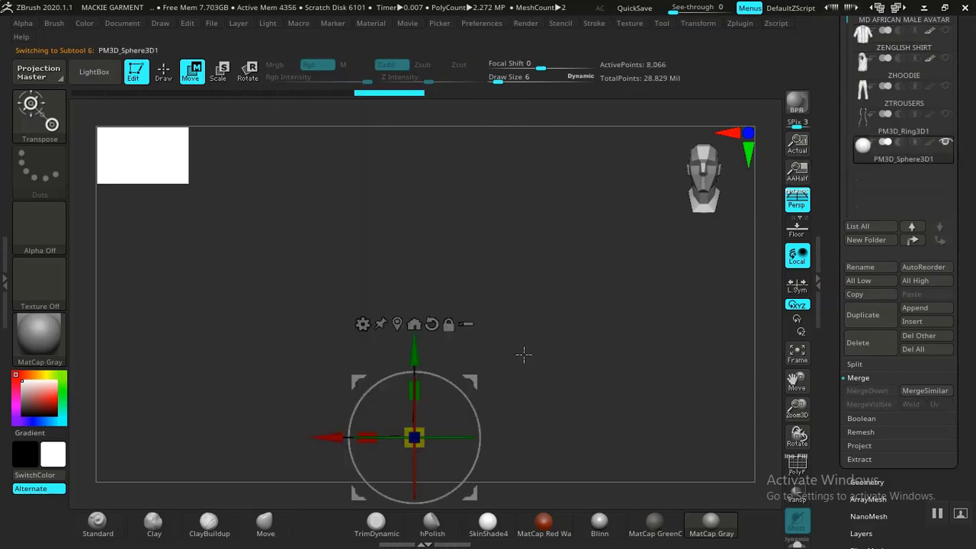
{"action": "key", "text": "f"}
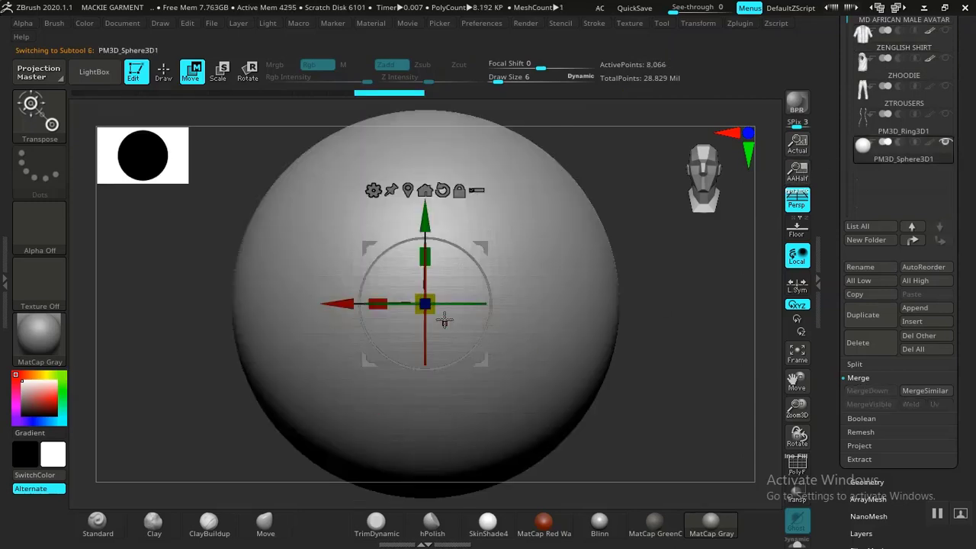
{"action": "key", "text": "ctrl+z"}
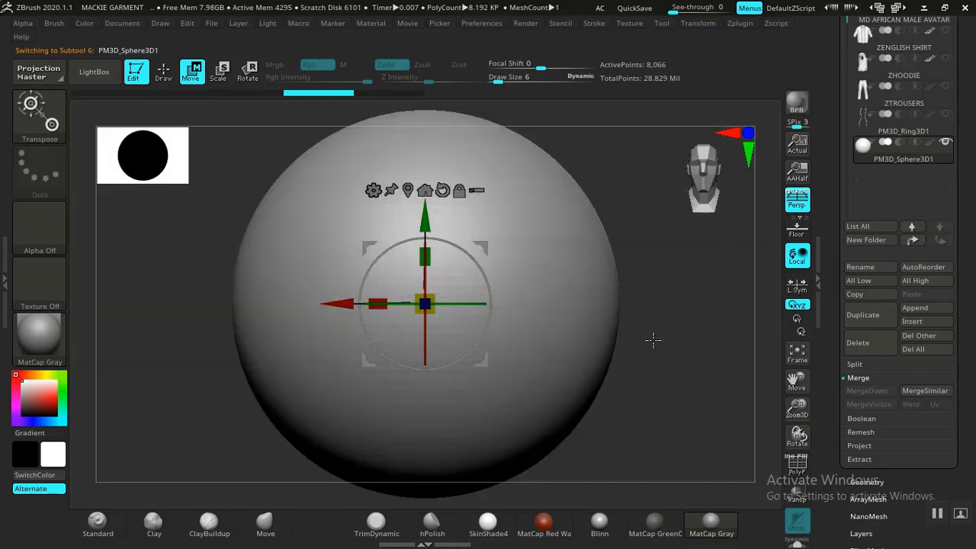
- Make the shirt visible together with the sphere
{"action": "left_click_drag", "start_coordinate": [653, 340], "coordinate": [518, 226], "text": "alt"}
{"action": "left_click_drag", "start_coordinate": [567, 245], "coordinate": [567, 353], "text": "alt"}
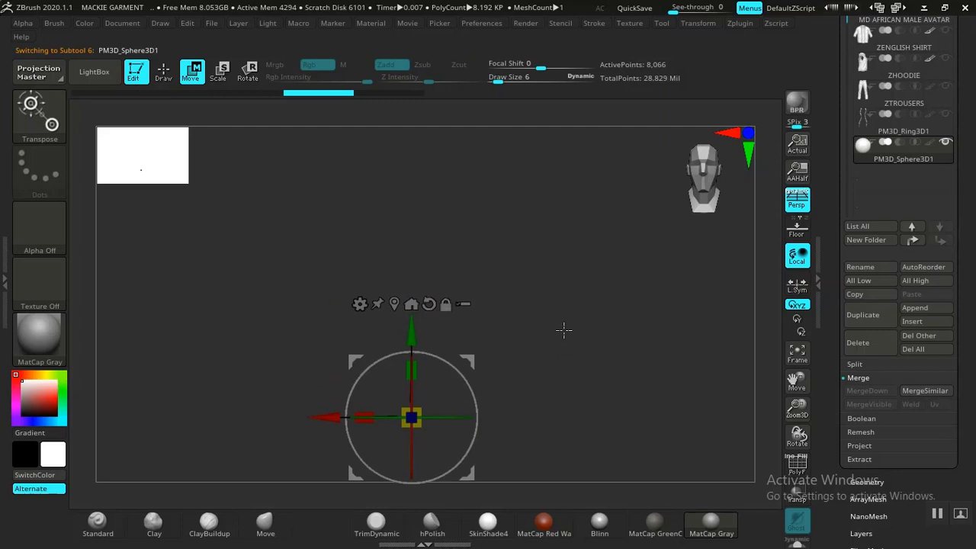
{"action": "left_click_drag", "start_coordinate": [516, 257], "coordinate": [568, 306]}
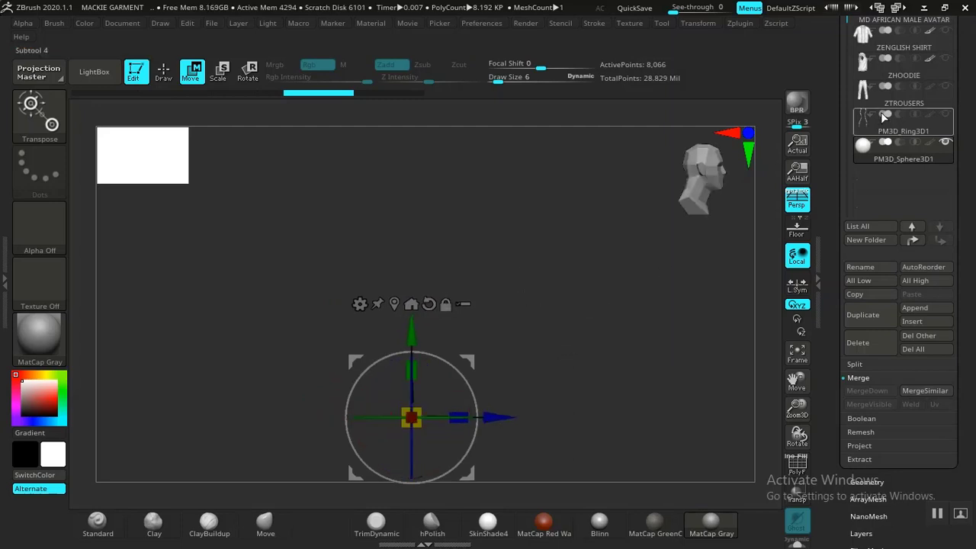
{"action": "left_click", "coordinate": [946, 31]}
{"action": "left_click_drag", "start_coordinate": [590, 318], "coordinate": [625, 329]}
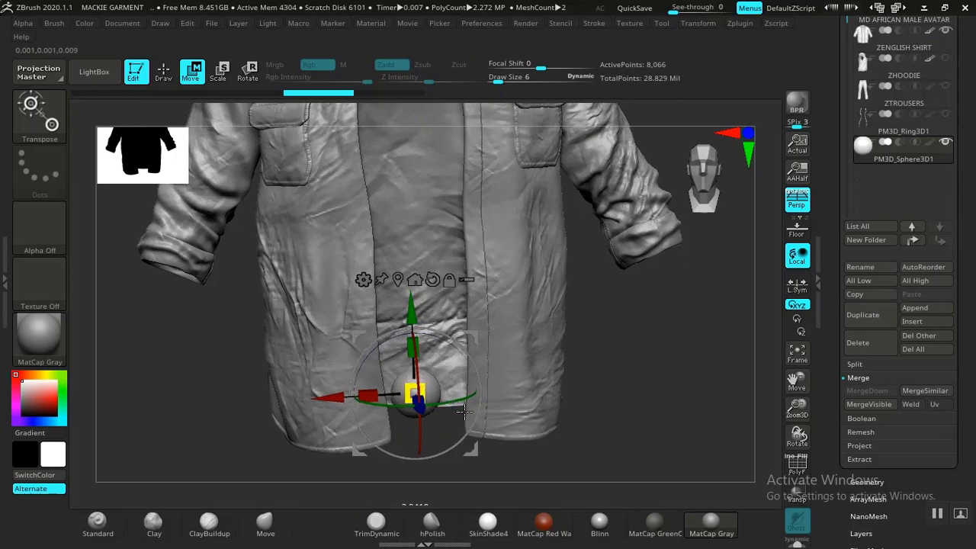
- Enlarge the sphere and move it up to mid-torso height between the shirt's front edges
{"action": "left_click_drag", "start_coordinate": [464, 412], "coordinate": [472, 415]}
{"action": "left_click_drag", "start_coordinate": [592, 362], "coordinate": [642, 311]}
{"action": "left_click_drag", "start_coordinate": [412, 305], "coordinate": [412, 125]}
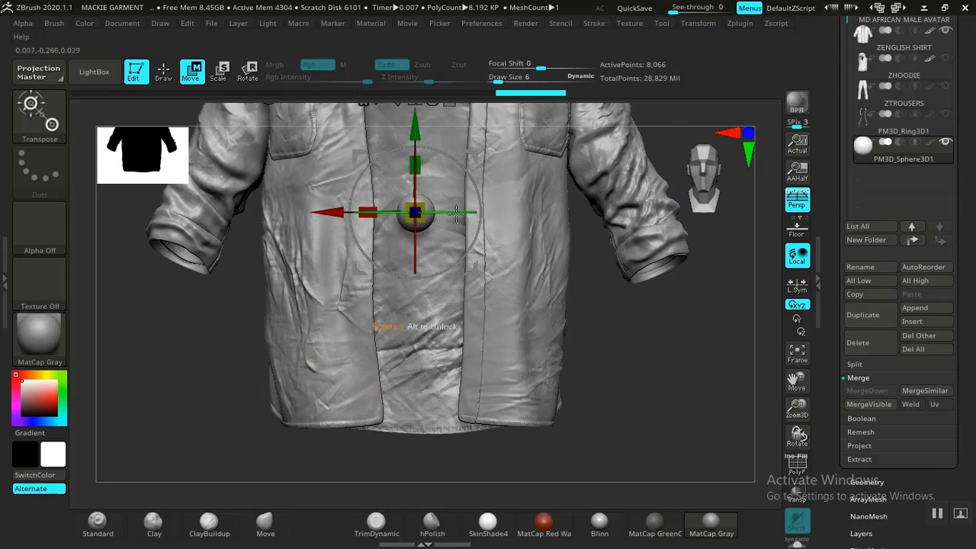
{"action": "key", "text": "q"}
{"action": "mouse_move", "coordinate": [636, 346]}
{"action": "left_mouse_down", "text": "alt"}
{"action": "mouse_move", "coordinate": [582, 347]}
{"action": "mouse_move", "coordinate": [640, 325]}
{"action": "left_mouse_up", "text": "alt"}
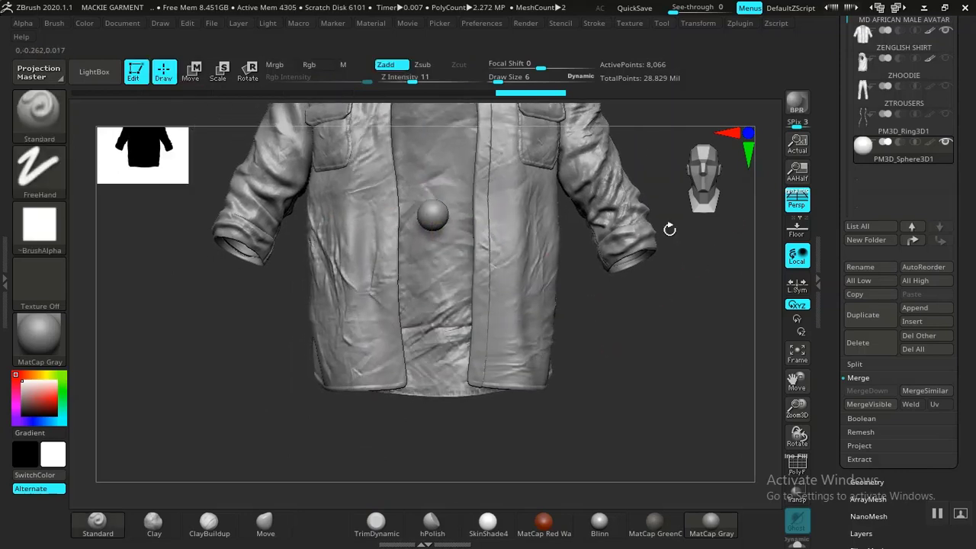
- Make the shirt the active subtool and inspect the masked button spots beside the sphere
{"action": "key", "text": "b"}
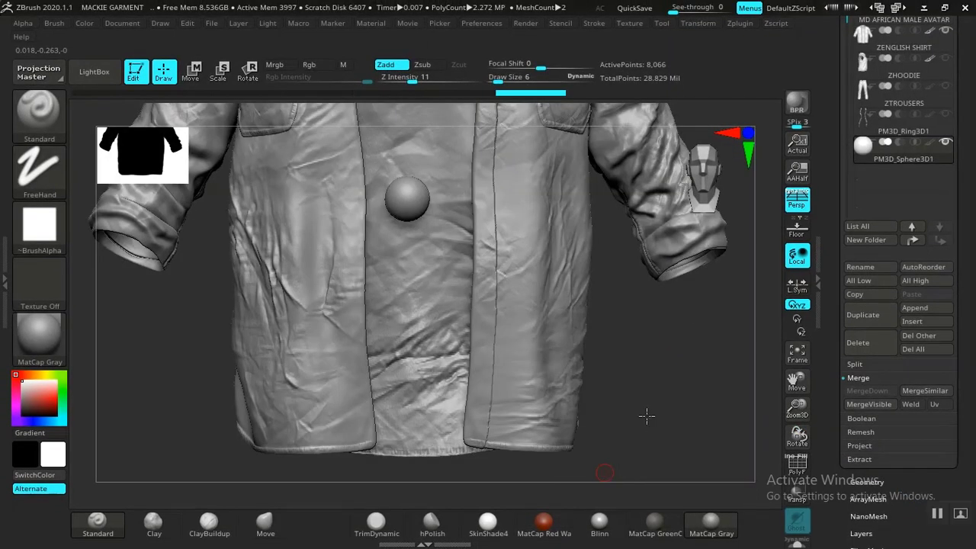
{"action": "left_click_drag", "start_coordinate": [647, 414], "coordinate": [679, 407]}
{"action": "left_click", "coordinate": [533, 344], "text": "alt"}
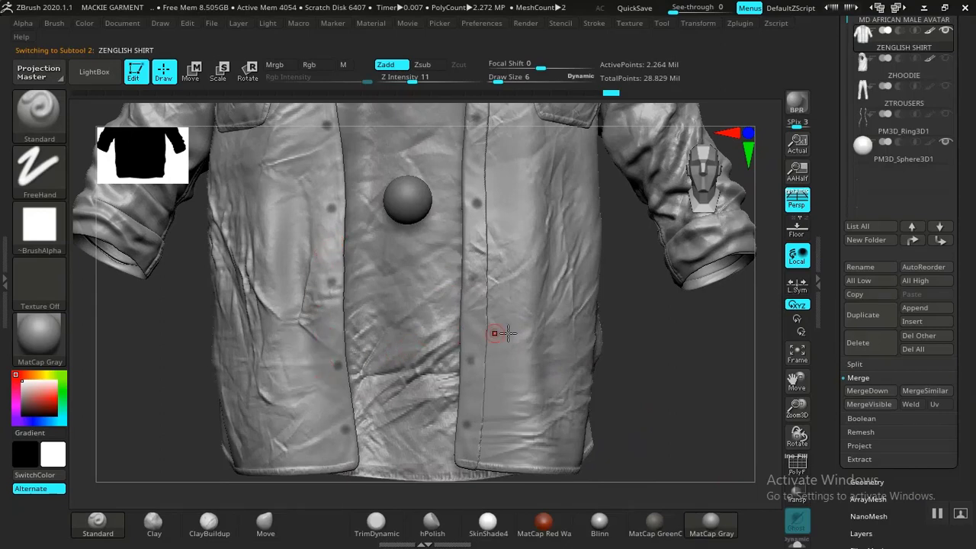
{"action": "left_click_drag", "start_coordinate": [630, 365], "coordinate": [626, 418]}
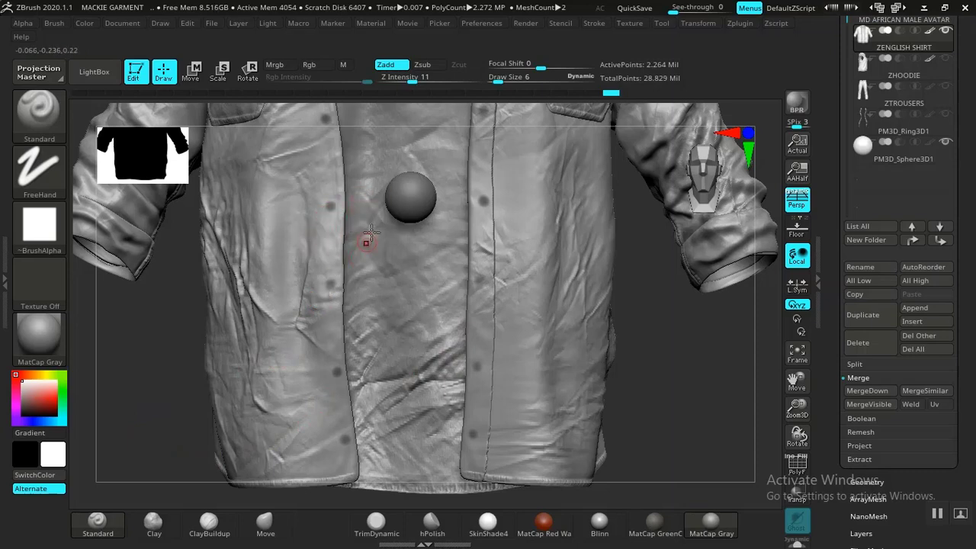
{"action": "mouse_move", "coordinate": [667, 335]}
{"action": "left_mouse_down", "text": "alt"}
{"action": "mouse_move", "coordinate": [651, 310]}
{"action": "mouse_move", "coordinate": [660, 328]}
{"action": "left_mouse_up", "text": "alt"}
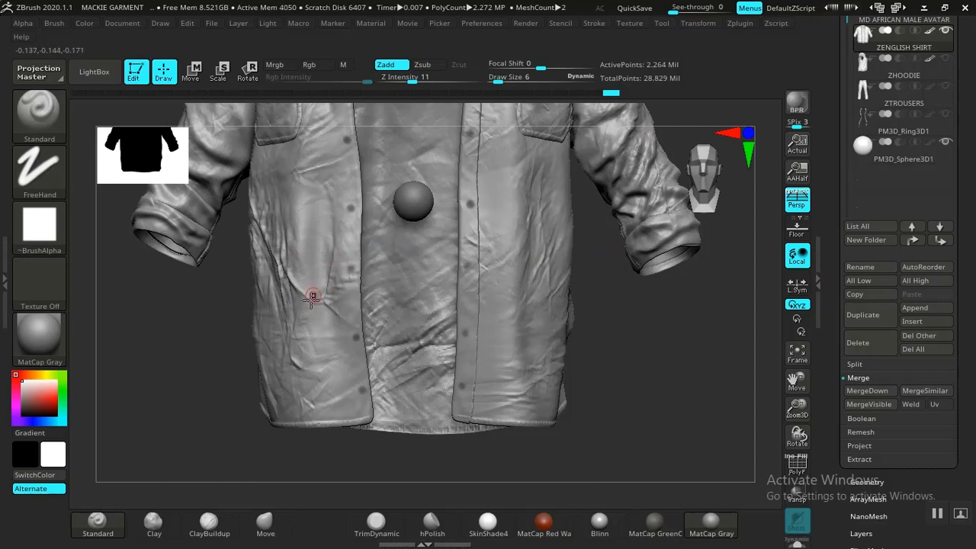
{"action": "left_click_drag", "start_coordinate": [631, 352], "coordinate": [659, 395], "text": "alt"}
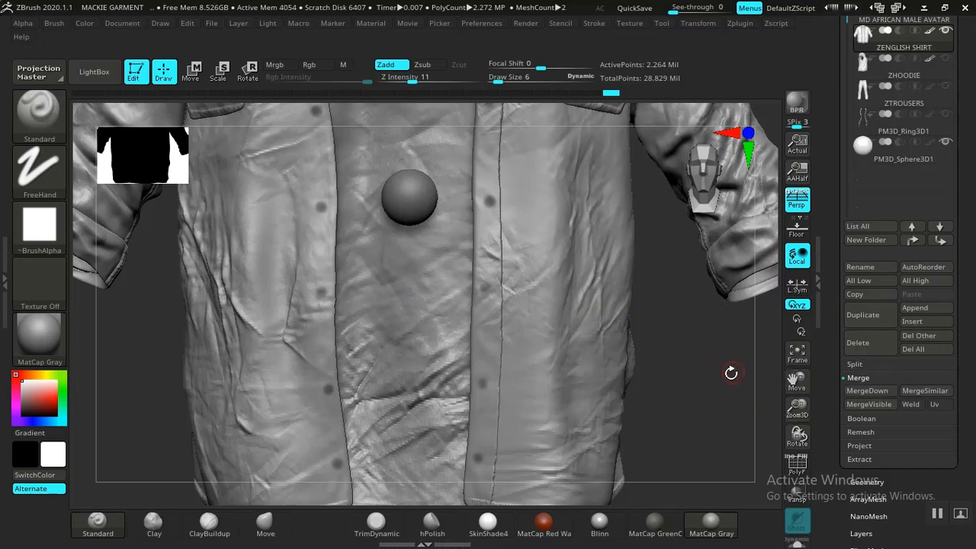
- Make the sphere the active subtool and load the Buttons Brush Set from the LightBox brush library
{"action": "left_click_drag", "start_coordinate": [724, 378], "coordinate": [627, 350], "text": "alt"}
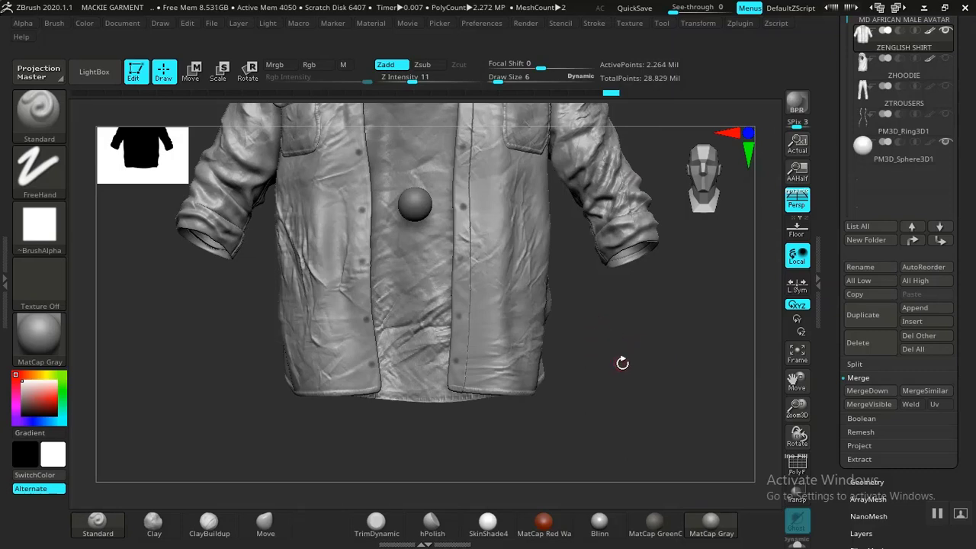
{"action": "left_click_drag", "start_coordinate": [622, 363], "coordinate": [653, 364], "text": "alt"}
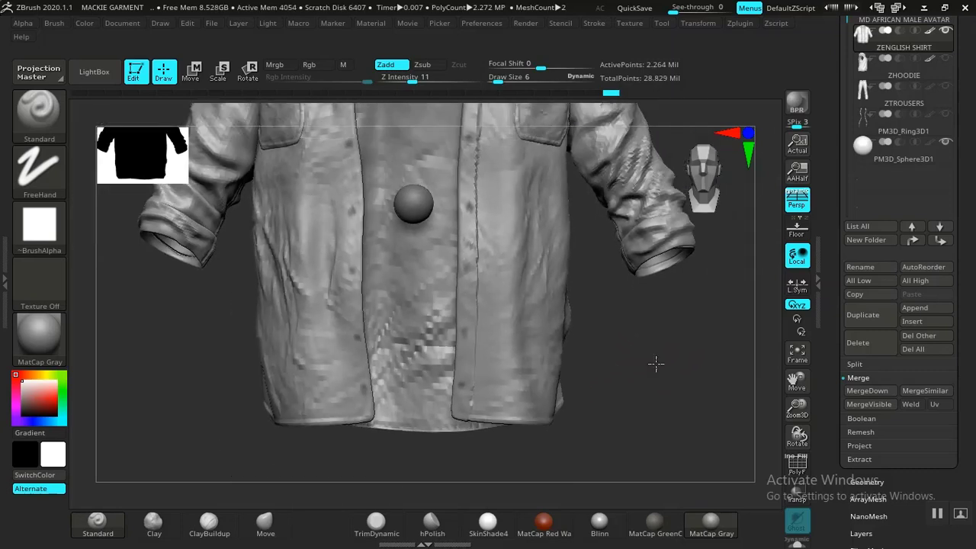
{"action": "left_click", "coordinate": [880, 159]}
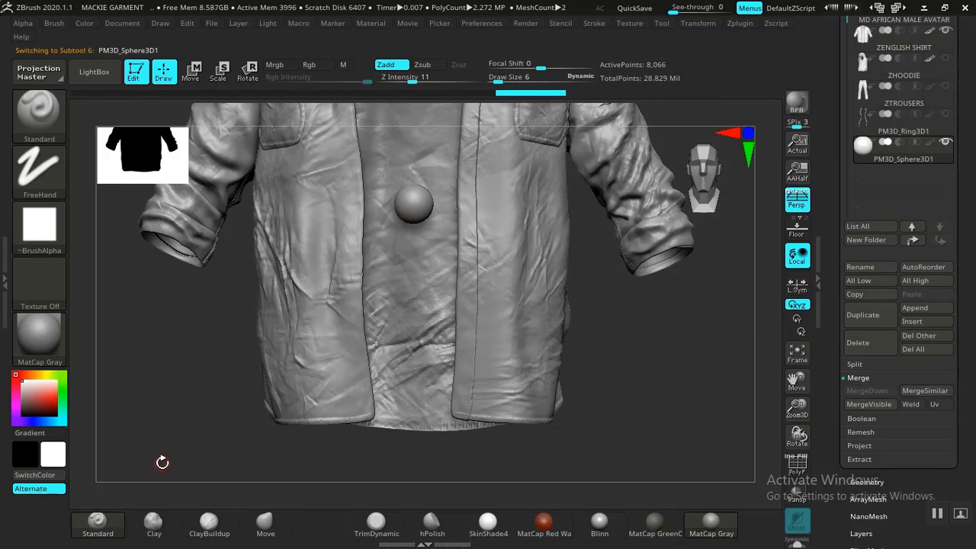
{"action": "key", "text": "b"}
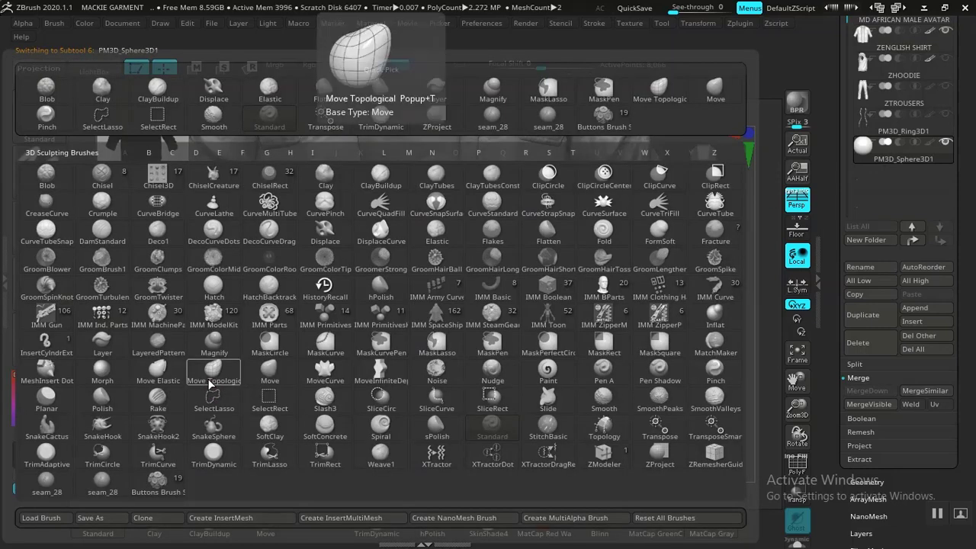
{"action": "key", "text": "i"}
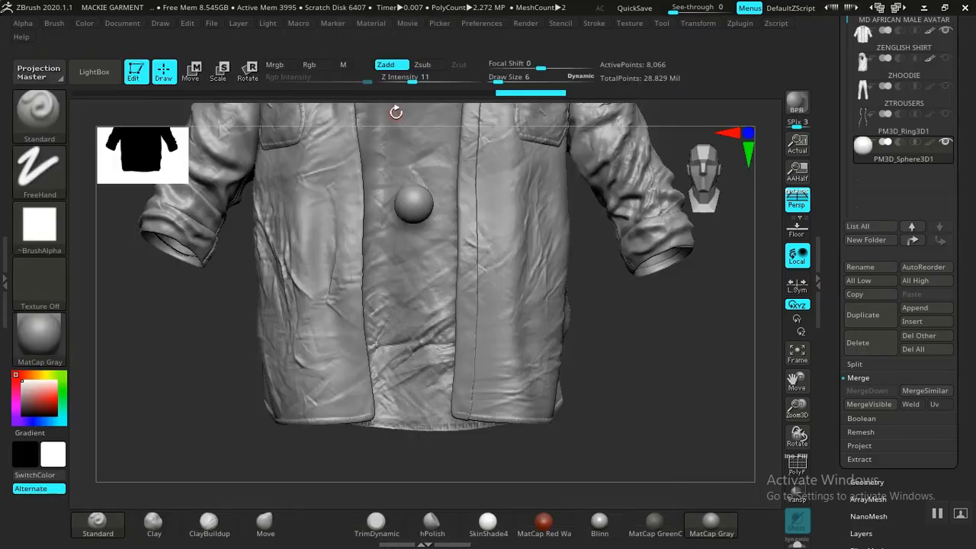
{"action": "left_click", "coordinate": [94, 72]}
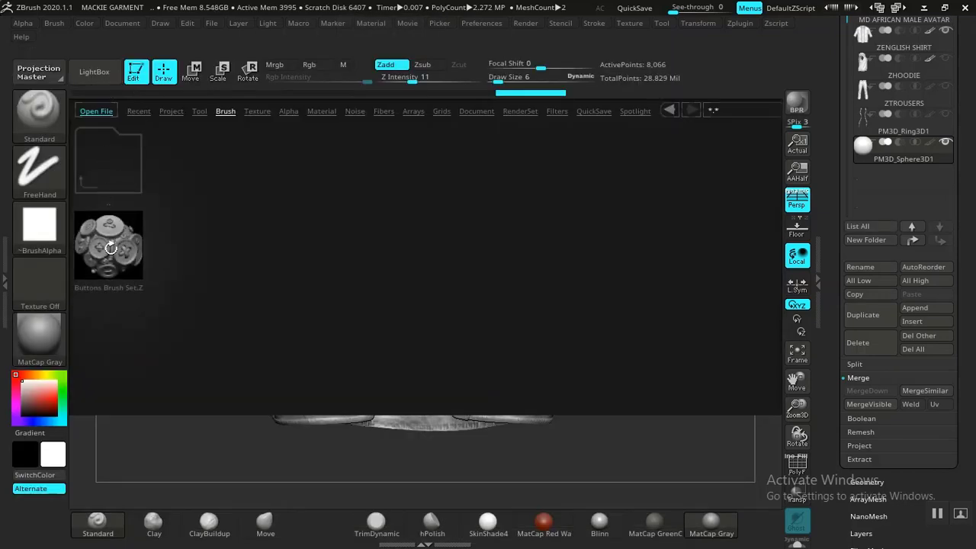
{"action": "double_click", "coordinate": [110, 248]}
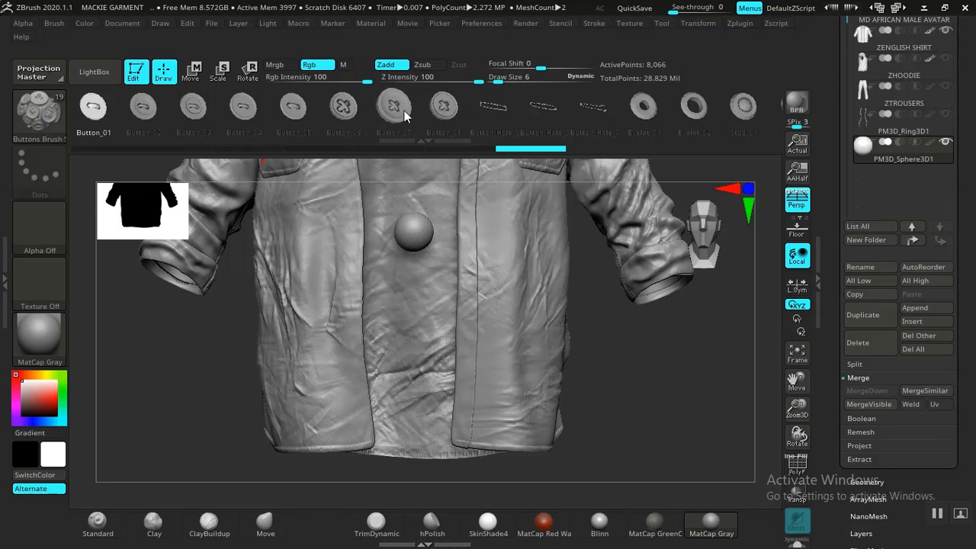
- Choose Button_07 and insert one small button near the hem on the wearer's right front edge of the shirt
{"action": "left_click", "coordinate": [391, 109]}
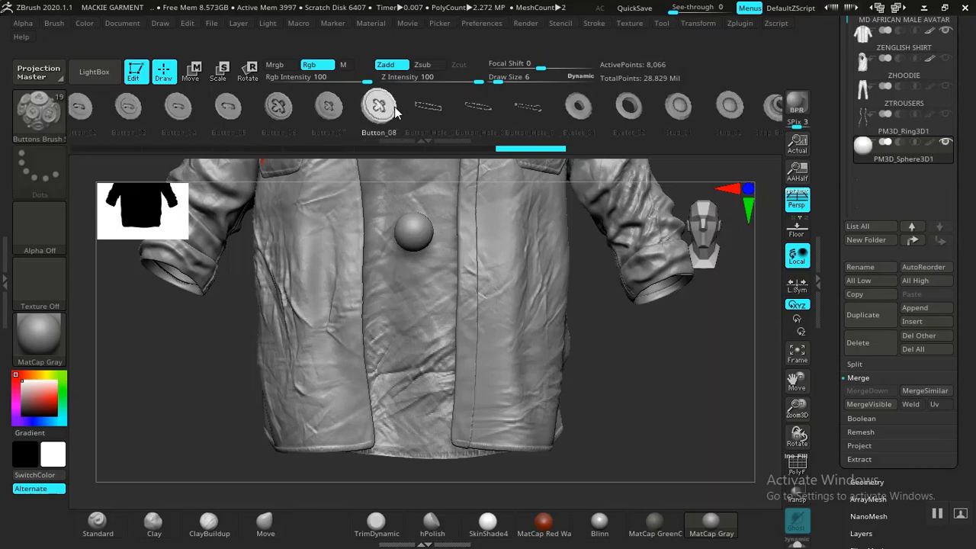
{"action": "left_click", "coordinate": [324, 112]}
{"action": "left_click_drag", "start_coordinate": [200, 353], "coordinate": [175, 425]}
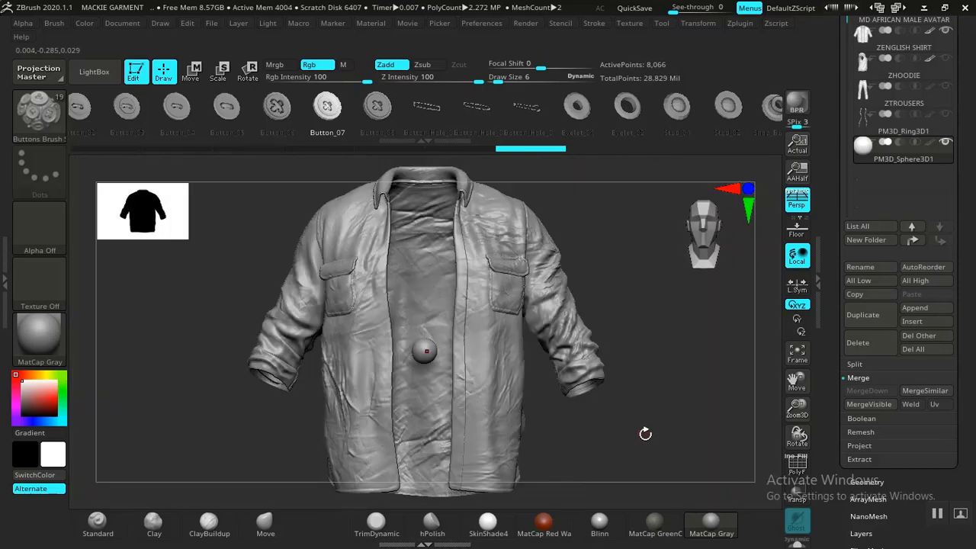
{"action": "left_click_drag", "start_coordinate": [645, 434], "coordinate": [621, 465], "text": "alt"}
{"action": "left_click_drag", "start_coordinate": [166, 387], "coordinate": [176, 346], "text": "alt"}
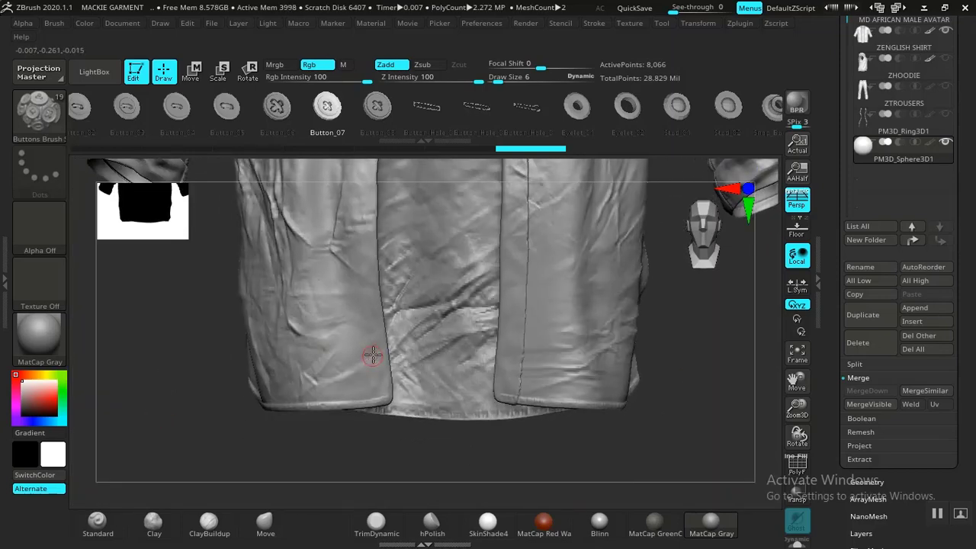
{"action": "left_click_drag", "start_coordinate": [370, 358], "coordinate": [373, 364]}
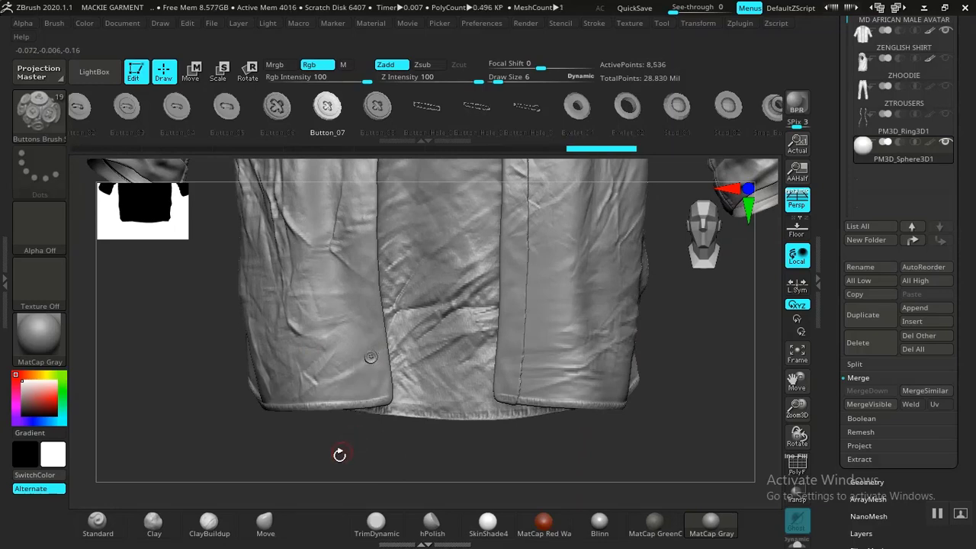
- Examine the inserted button from the side and up close to see how it sits on the fabric
{"action": "mouse_move", "coordinate": [331, 469]}
{"action": "left_mouse_down", "text": "alt"}
{"action": "mouse_move", "coordinate": [327, 388]}
{"action": "mouse_move", "coordinate": [348, 392]}
{"action": "mouse_move", "coordinate": [407, 487]}
{"action": "left_mouse_up", "text": "alt"}
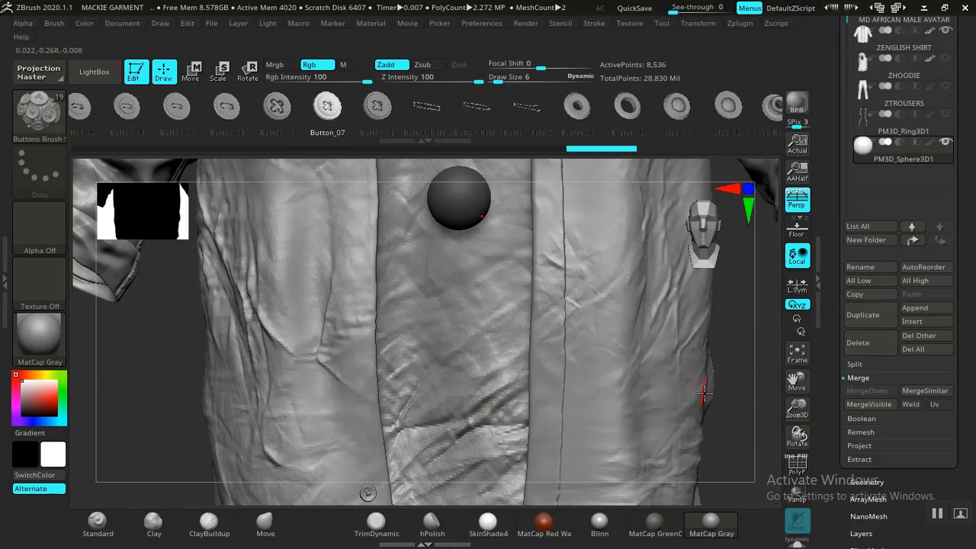
{"action": "left_click_drag", "start_coordinate": [738, 384], "coordinate": [546, 366]}
{"action": "left_click_drag", "start_coordinate": [640, 432], "coordinate": [221, 445]}
{"action": "left_click_drag", "start_coordinate": [161, 453], "coordinate": [261, 209]}
{"action": "mouse_move", "coordinate": [283, 228]}
{"action": "left_mouse_down"}
{"action": "mouse_move", "coordinate": [239, 203]}
{"action": "mouse_move", "coordinate": [381, 231]}
{"action": "mouse_move", "coordinate": [333, 220]}
{"action": "mouse_move", "coordinate": [345, 241]}
{"action": "mouse_move", "coordinate": [218, 206]}
{"action": "mouse_move", "coordinate": [312, 222]}
{"action": "mouse_move", "coordinate": [237, 338]}
{"action": "left_mouse_up"}
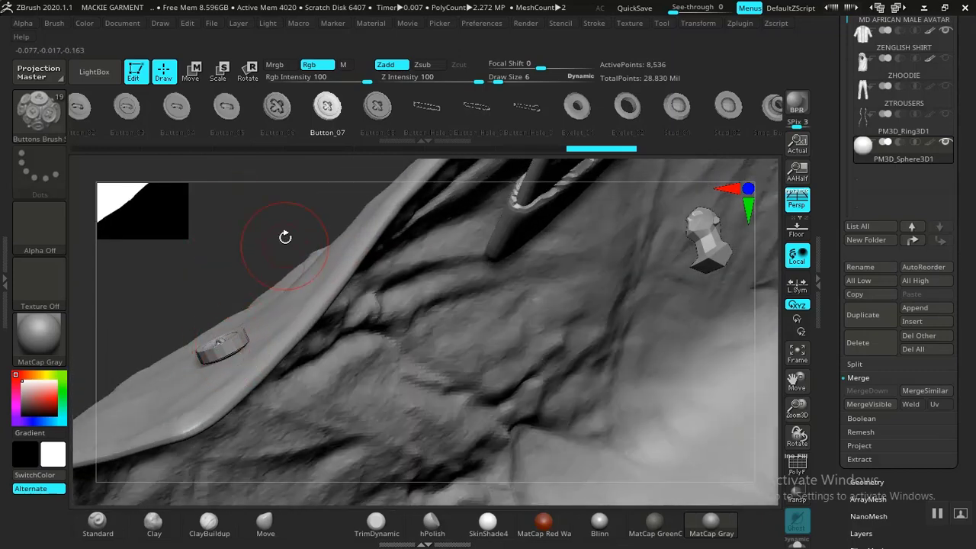
{"action": "mouse_move", "coordinate": [285, 237]}
{"action": "left_mouse_down"}
{"action": "mouse_move", "coordinate": [285, 214]}
{"action": "mouse_move", "coordinate": [343, 358]}
{"action": "left_mouse_up"}
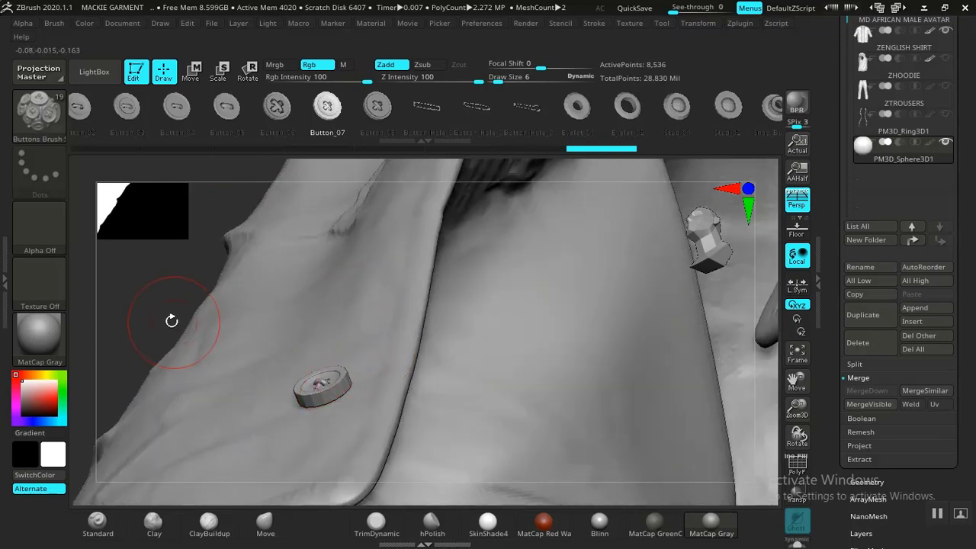
{"action": "left_click_drag", "start_coordinate": [168, 309], "coordinate": [210, 355]}
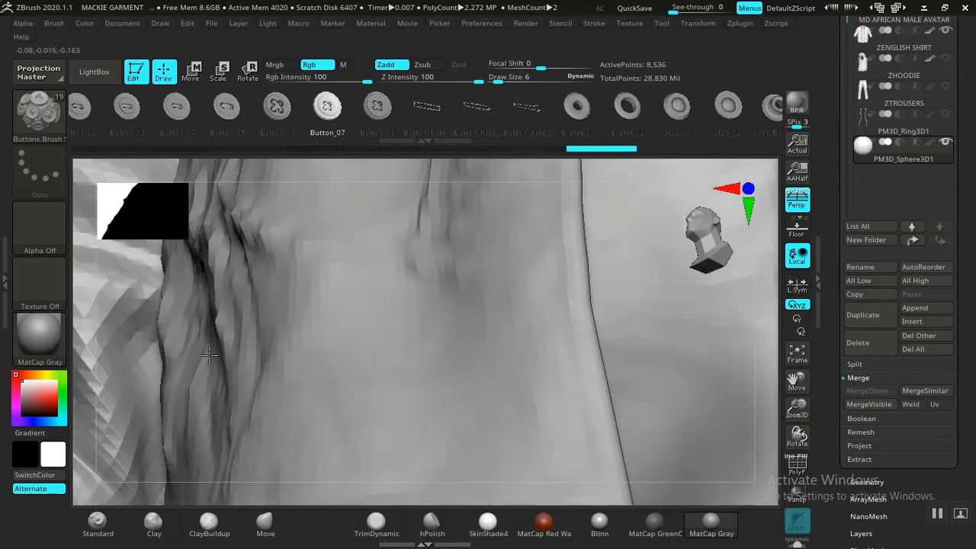
{"action": "key", "text": "f"}
{"action": "left_click_drag", "start_coordinate": [549, 411], "coordinate": [598, 475]}
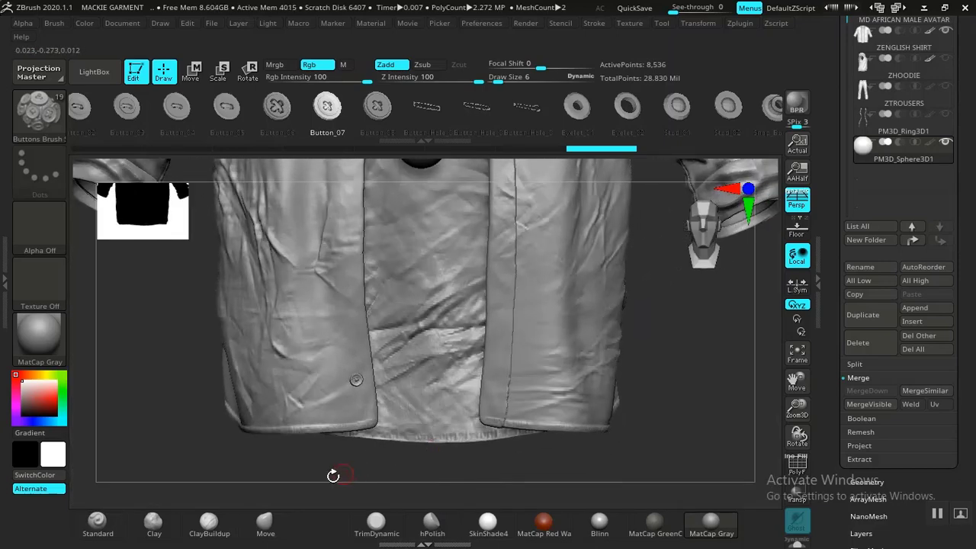
- Activate the shirt subtool to compare the button with its masked spot, and make the sphere subtool active again
{"action": "left_click_drag", "start_coordinate": [338, 438], "coordinate": [401, 440], "text": "alt"}
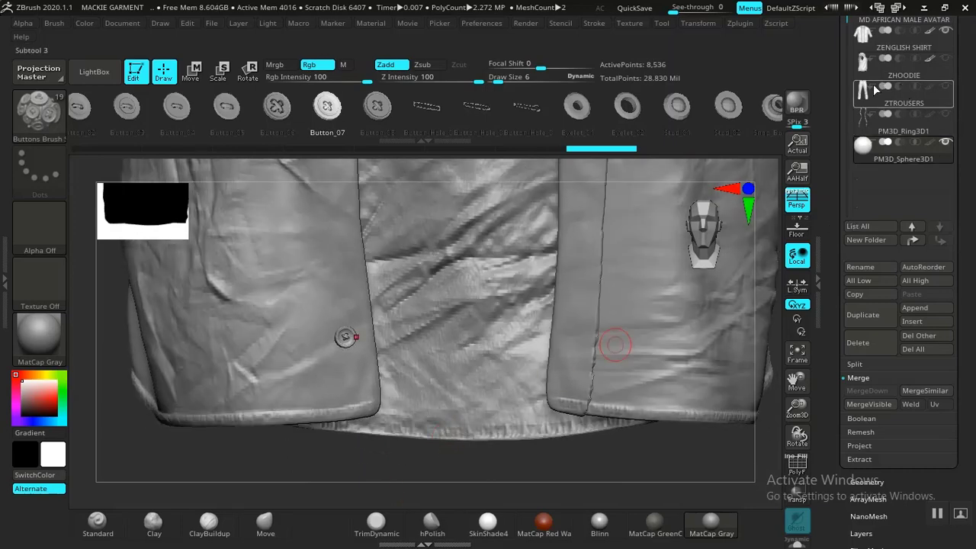
{"action": "left_click_drag", "start_coordinate": [706, 464], "coordinate": [636, 339]}
{"action": "left_click", "coordinate": [612, 300], "text": "alt"}
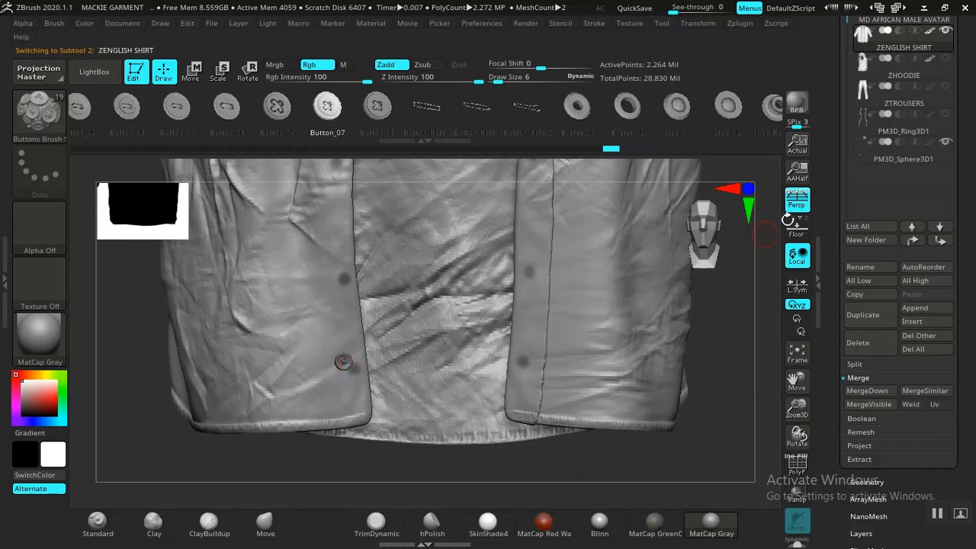
{"action": "left_click", "coordinate": [873, 162]}
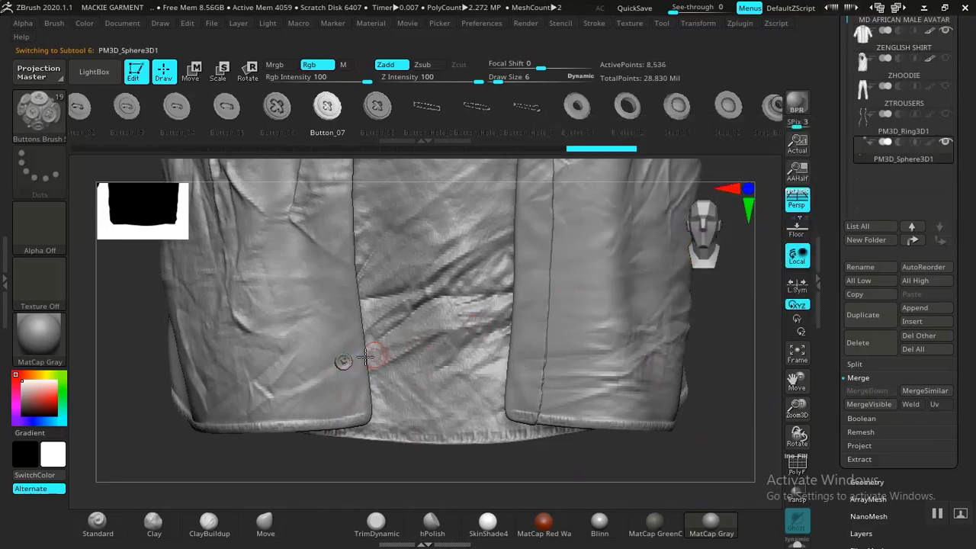
- Center the transform gizmo on the inserted button, reset its orientation, and shift the button sideways onto its masked spot
{"action": "left_click_drag", "start_coordinate": [439, 451], "coordinate": [405, 464]}
{"action": "key", "text": "w"}
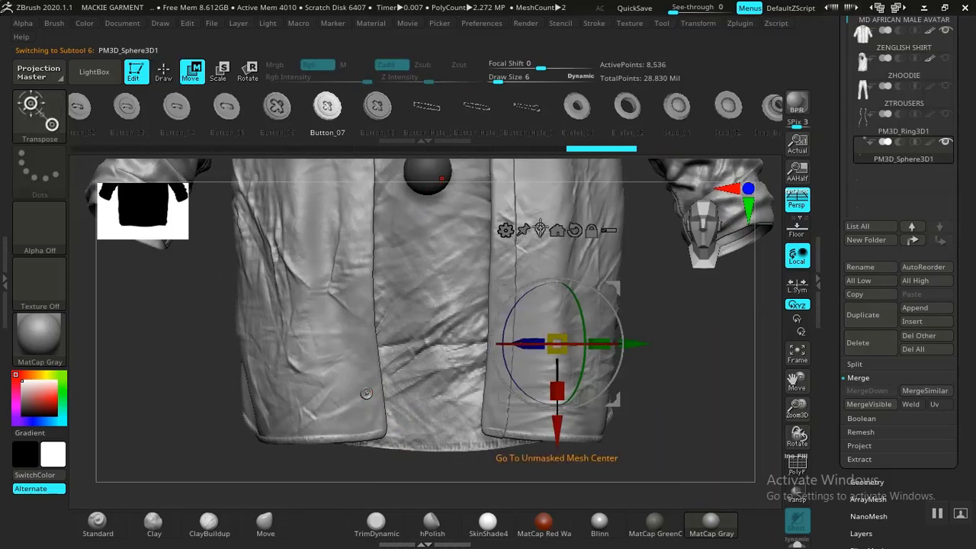
{"action": "left_click", "coordinate": [539, 229]}
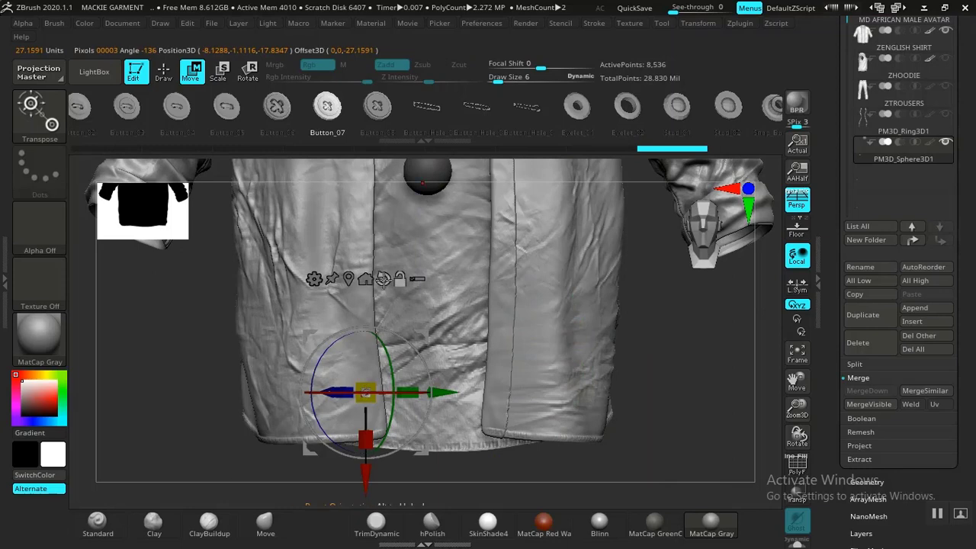
{"action": "left_click", "coordinate": [383, 279], "text": "alt"}
{"action": "left_click_drag", "start_coordinate": [189, 435], "coordinate": [366, 490]}
{"action": "left_click_drag", "start_coordinate": [382, 237], "coordinate": [381, 247]}
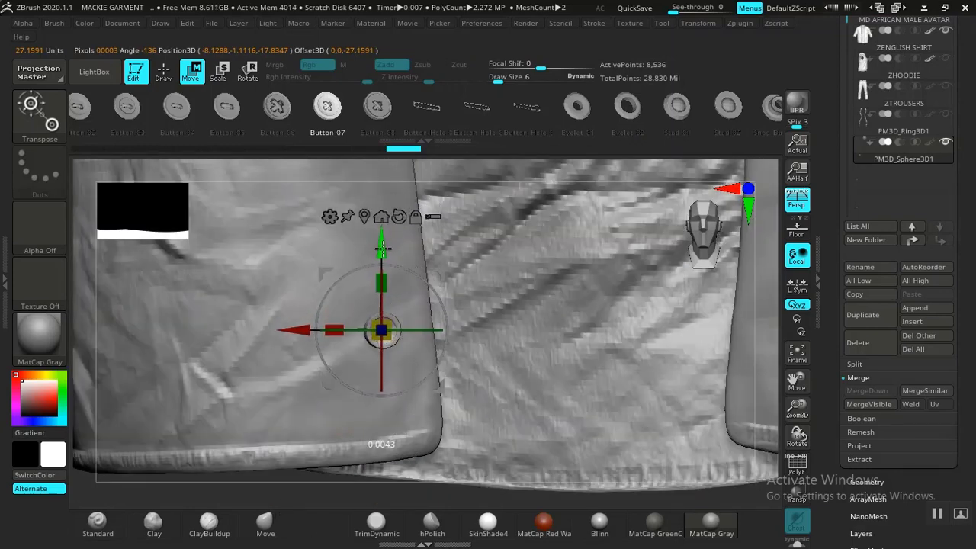
{"action": "left_click_drag", "start_coordinate": [287, 330], "coordinate": [299, 329]}
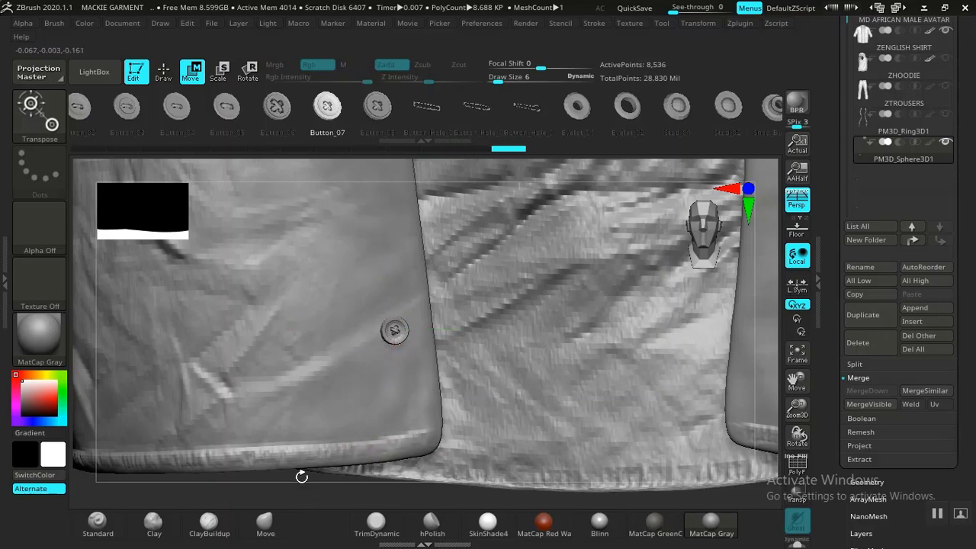
- Adjust the button's depth along the Z axis so it rests against the shirt's surface
{"action": "left_click_drag", "start_coordinate": [301, 476], "coordinate": [474, 333]}
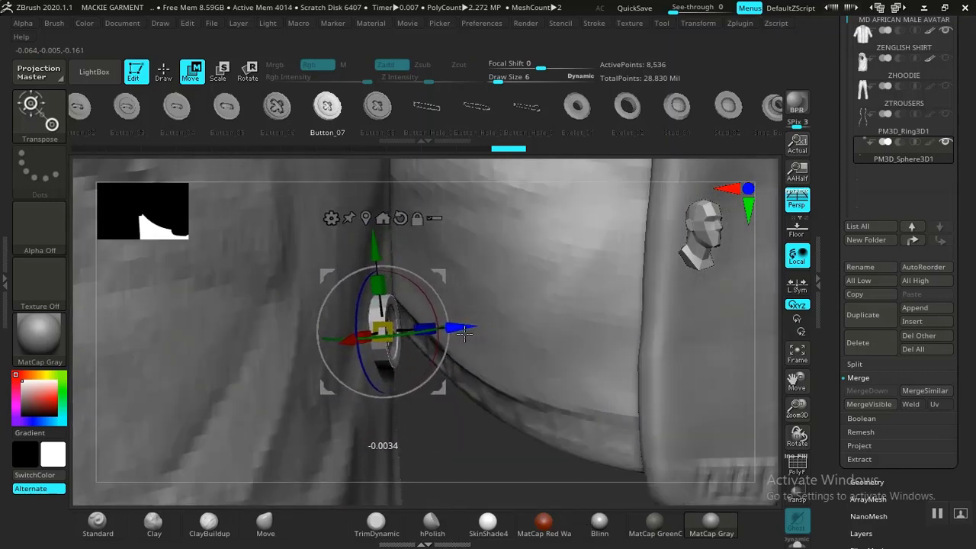
{"action": "left_click_drag", "start_coordinate": [467, 334], "coordinate": [468, 335]}
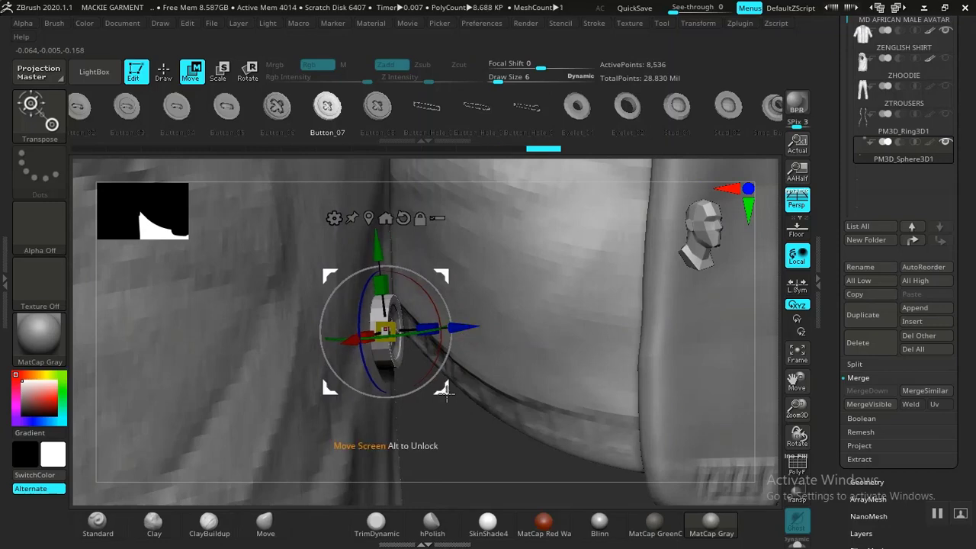
{"action": "left_click_drag", "start_coordinate": [473, 452], "coordinate": [528, 400]}
{"action": "left_click_drag", "start_coordinate": [644, 453], "coordinate": [579, 427]}
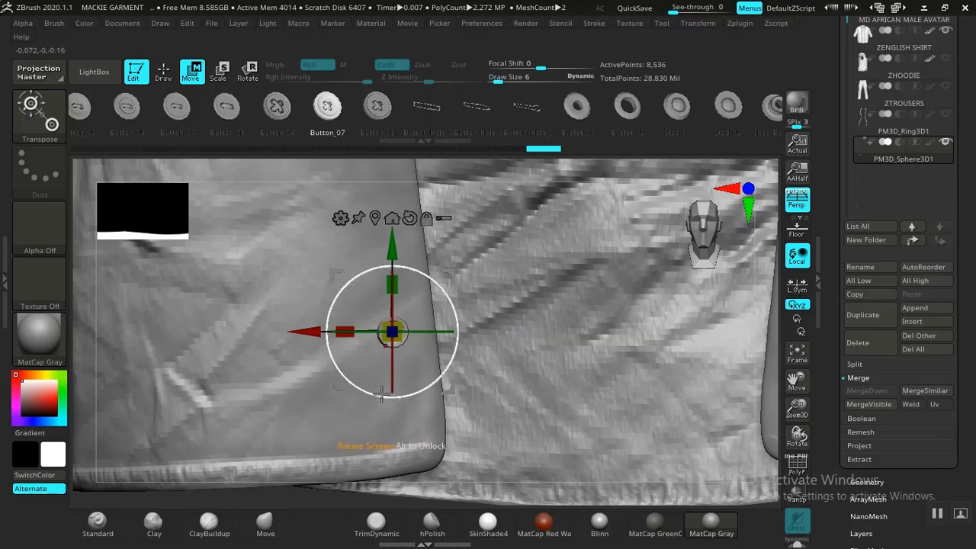
- Flatten the button by scaling it along the Z axis to about 0.6 of its thickness
{"action": "left_click_drag", "start_coordinate": [348, 498], "coordinate": [552, 451]}
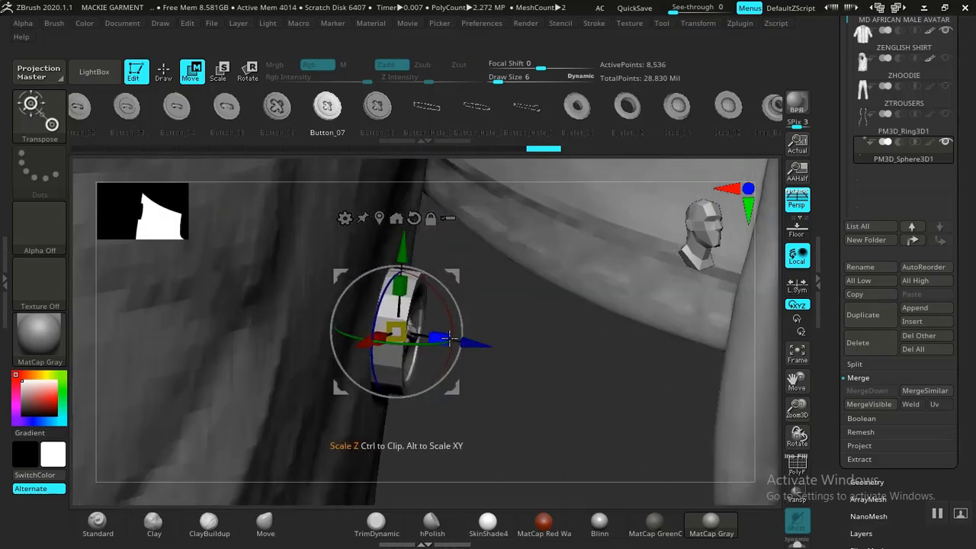
{"action": "left_click_drag", "start_coordinate": [447, 337], "coordinate": [447, 336]}
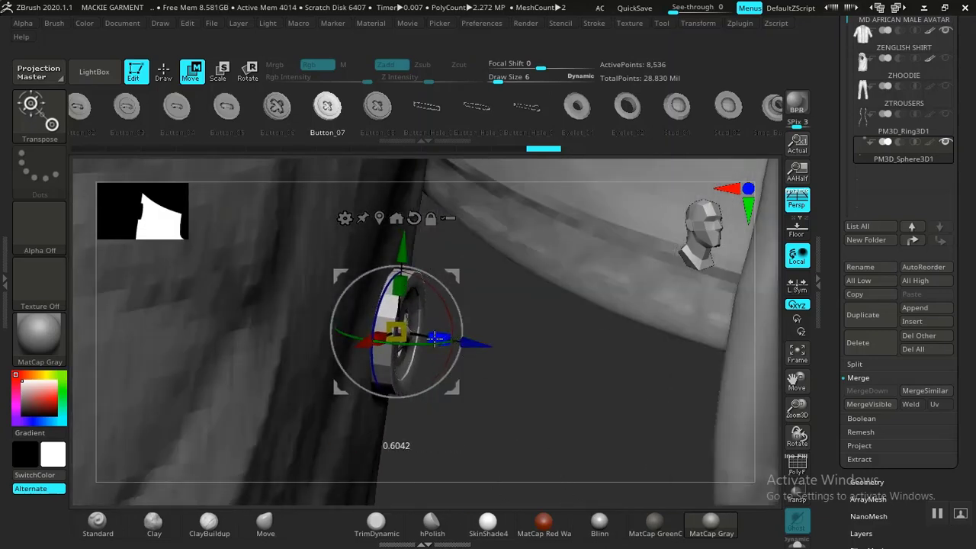
{"action": "left_click_drag", "start_coordinate": [432, 341], "coordinate": [431, 341]}
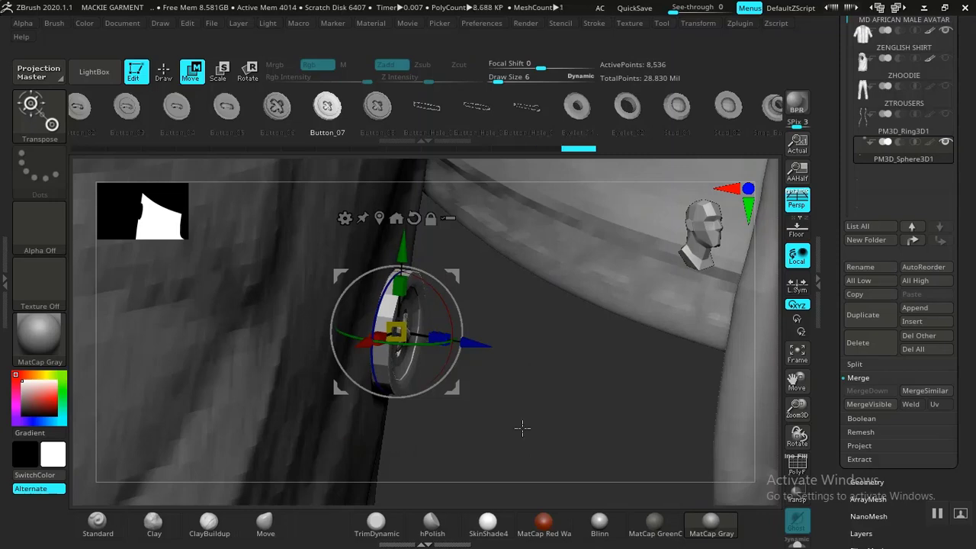
{"action": "left_click_drag", "start_coordinate": [520, 427], "coordinate": [458, 414]}
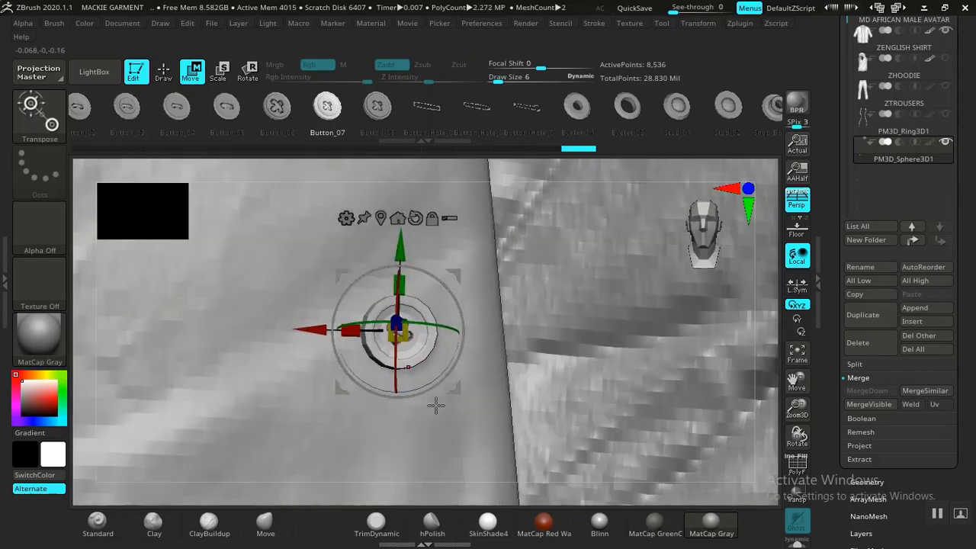
- Return to Draw mode and examine the flattened button's fit on the shirt from the front and side
{"action": "key", "text": "f"}
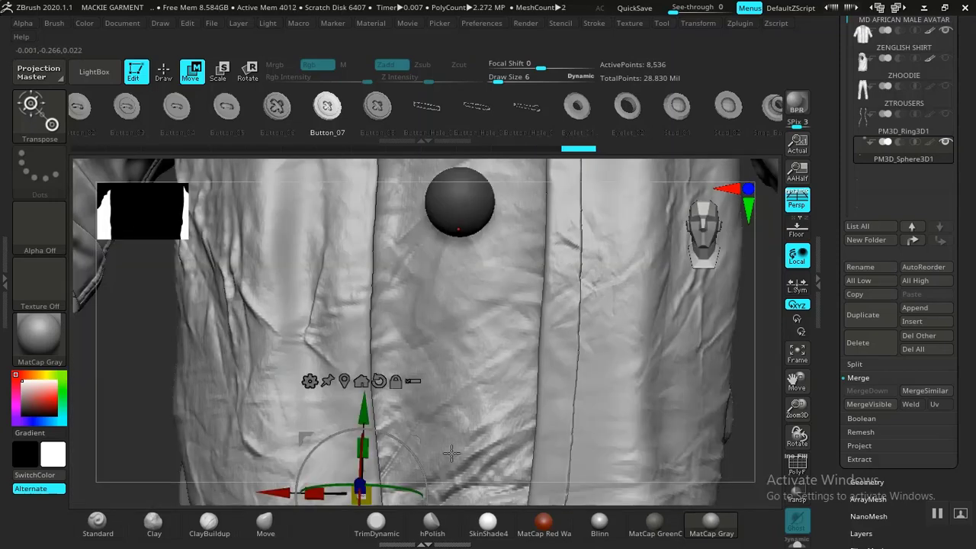
{"action": "key", "text": "f"}
{"action": "key", "text": "f"}
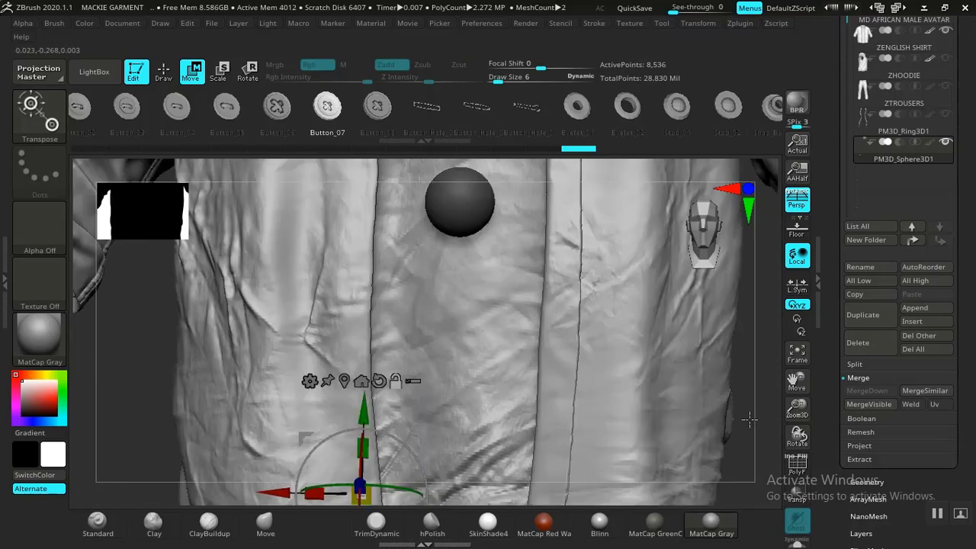
{"action": "left_click_drag", "start_coordinate": [750, 419], "coordinate": [730, 122], "text": "alt"}
{"action": "left_click_drag", "start_coordinate": [453, 449], "coordinate": [473, 464]}
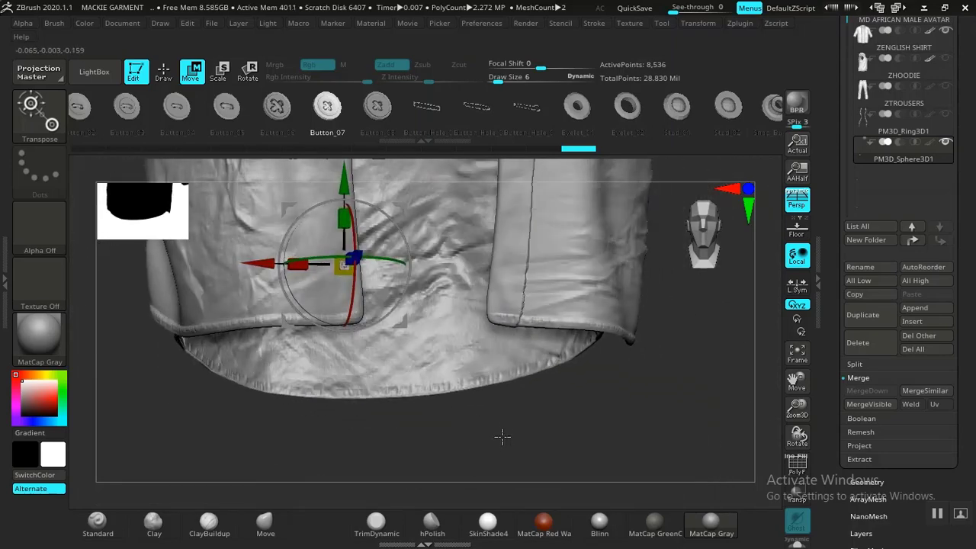
{"action": "key", "text": "q"}
{"action": "mouse_move", "coordinate": [505, 434]}
{"action": "left_mouse_down"}
{"action": "mouse_move", "coordinate": [517, 448]}
{"action": "mouse_move", "coordinate": [473, 440]}
{"action": "mouse_move", "coordinate": [421, 393]}
{"action": "mouse_move", "coordinate": [429, 397]}
{"action": "mouse_move", "coordinate": [392, 393]}
{"action": "mouse_move", "coordinate": [546, 505]}
{"action": "left_mouse_up"}
{"action": "left_click_drag", "start_coordinate": [467, 451], "coordinate": [398, 521]}
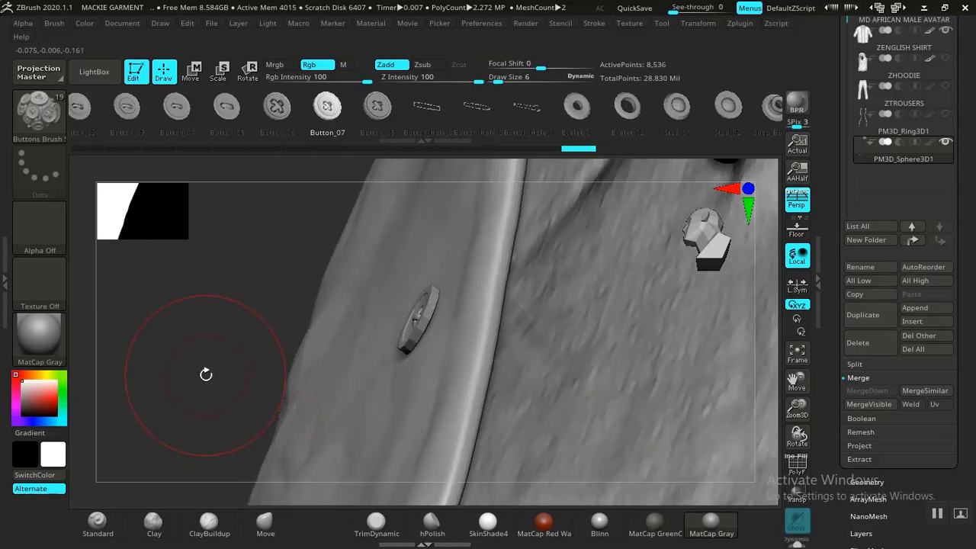
{"action": "left_click_drag", "start_coordinate": [206, 375], "coordinate": [222, 369]}
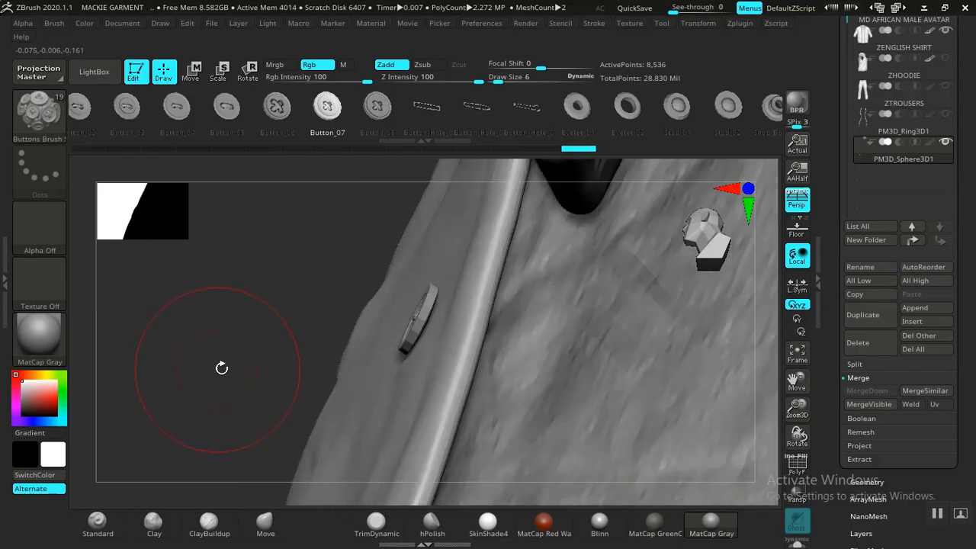
- Thicken the flattened button by scaling it along the Z axis to about 1.23, and return to Draw mode
{"action": "key", "text": "w"}
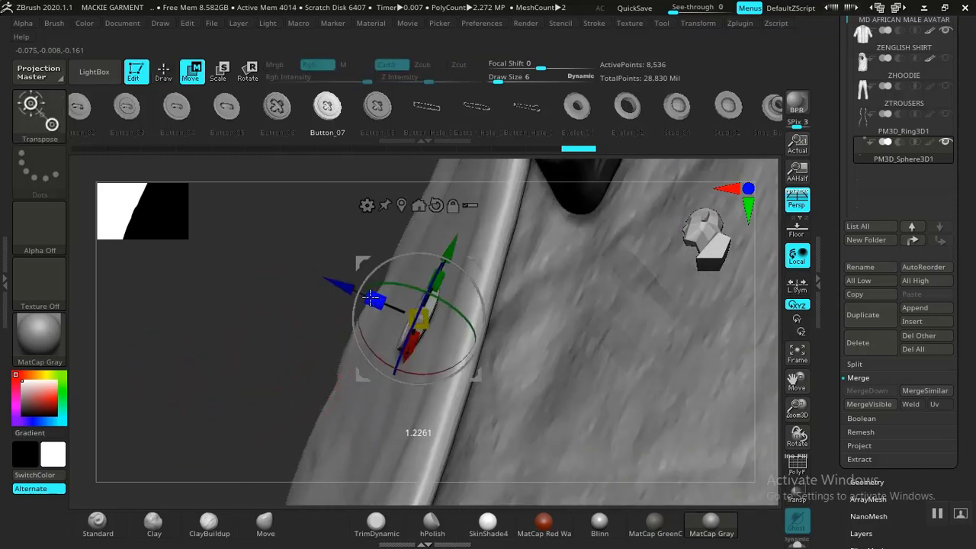
{"action": "mouse_move", "coordinate": [224, 340]}
{"action": "left_mouse_down"}
{"action": "mouse_move", "coordinate": [283, 414]}
{"action": "mouse_move", "coordinate": [647, 441]}
{"action": "mouse_move", "coordinate": [547, 359]}
{"action": "mouse_move", "coordinate": [503, 397]}
{"action": "mouse_move", "coordinate": [537, 438]}
{"action": "mouse_move", "coordinate": [528, 440]}
{"action": "mouse_move", "coordinate": [581, 431]}
{"action": "mouse_move", "coordinate": [544, 440]}
{"action": "mouse_move", "coordinate": [607, 488]}
{"action": "mouse_move", "coordinate": [517, 441]}
{"action": "mouse_move", "coordinate": [583, 529]}
{"action": "mouse_move", "coordinate": [539, 441]}
{"action": "mouse_move", "coordinate": [503, 435]}
{"action": "mouse_move", "coordinate": [477, 403]}
{"action": "mouse_move", "coordinate": [627, 374]}
{"action": "mouse_move", "coordinate": [602, 479]}
{"action": "mouse_move", "coordinate": [618, 409]}
{"action": "left_mouse_up"}
{"action": "key", "text": "q"}
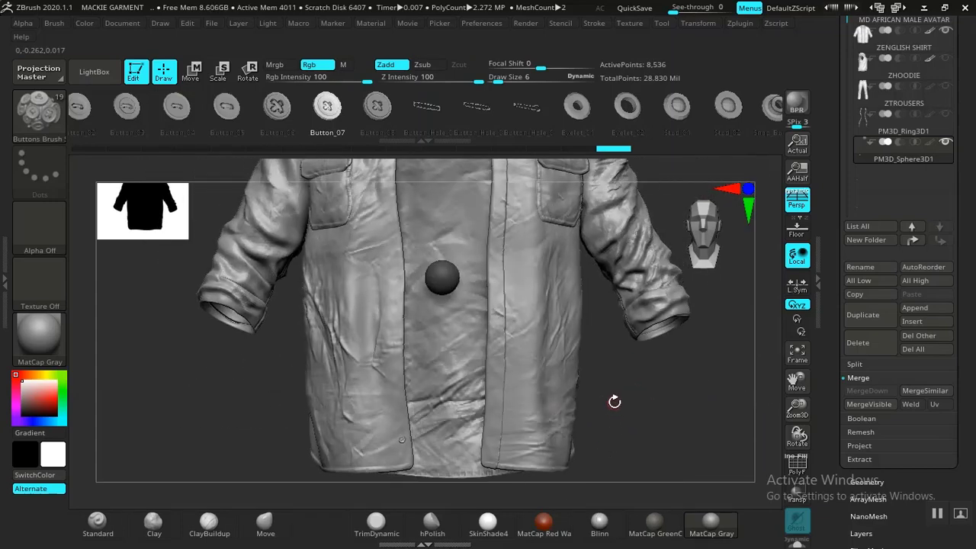
- Activate the shirt subtool and examine the masked button positions along the lower front edges
{"action": "left_click", "coordinate": [559, 269], "text": "alt"}
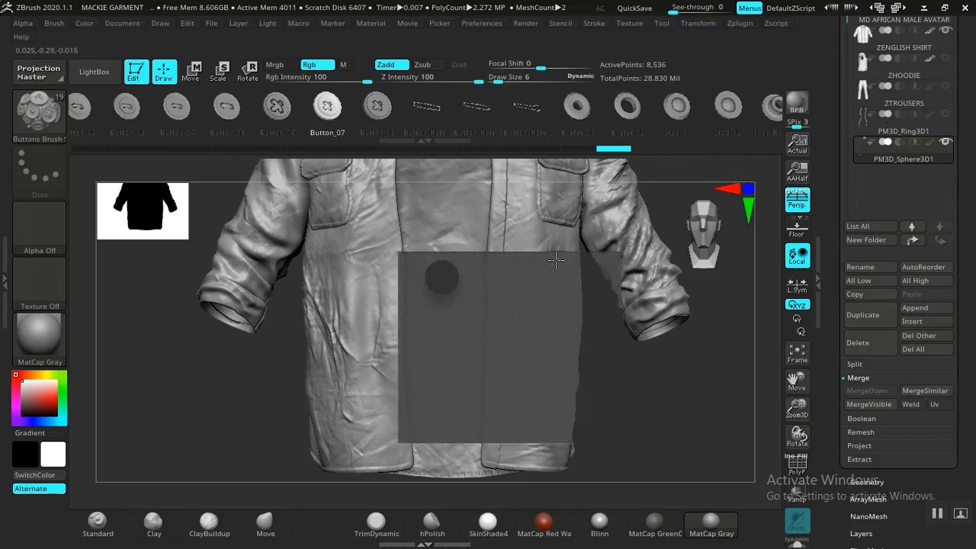
{"action": "left_click_drag", "start_coordinate": [629, 435], "coordinate": [543, 398], "text": "alt"}
{"action": "left_click_drag", "start_coordinate": [732, 386], "coordinate": [675, 336], "text": "alt"}
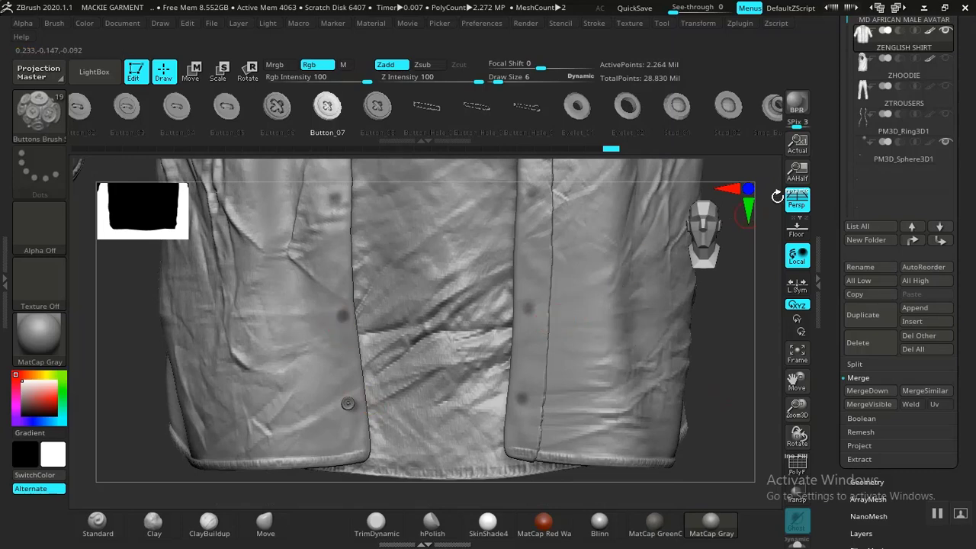
- On the sphere subtool, duplicate the lowest button about 0.086 up the shirt edge and shift the copy sideways onto the next masked spot
{"action": "left_click", "coordinate": [901, 158]}
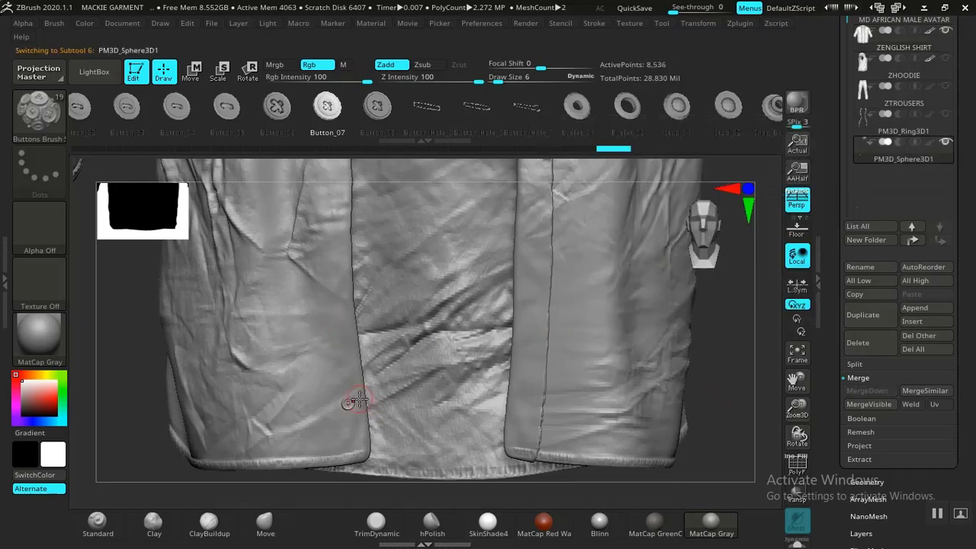
{"action": "key", "text": "w"}
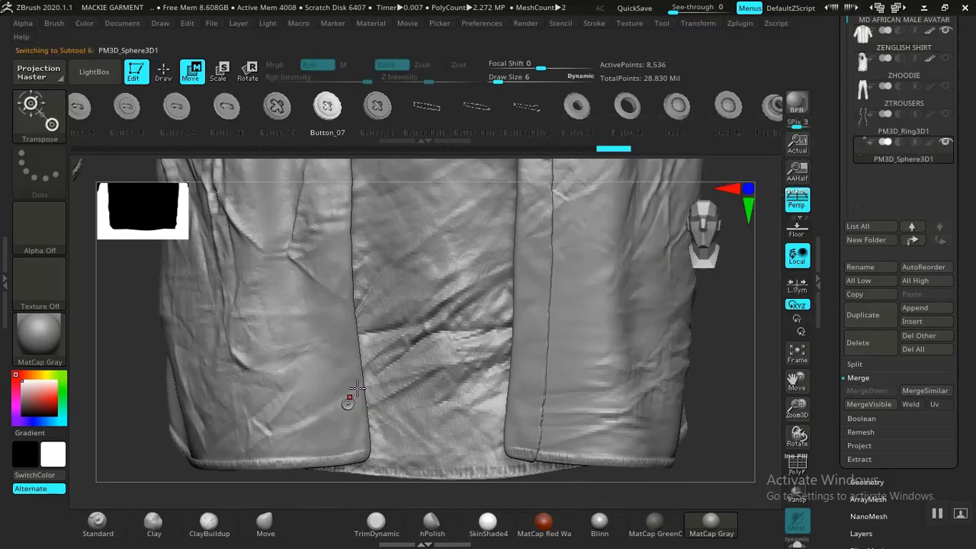
{"action": "left_click_drag", "start_coordinate": [714, 392], "coordinate": [470, 523], "text": "alt"}
{"action": "left_click_drag", "start_coordinate": [613, 467], "coordinate": [637, 540], "text": "alt"}
{"action": "left_click", "coordinate": [479, 236]}
{"action": "left_click_drag", "start_coordinate": [674, 304], "coordinate": [690, 172], "text": "alt"}
{"action": "left_click_drag", "start_coordinate": [573, 448], "coordinate": [431, 472], "text": "alt"}
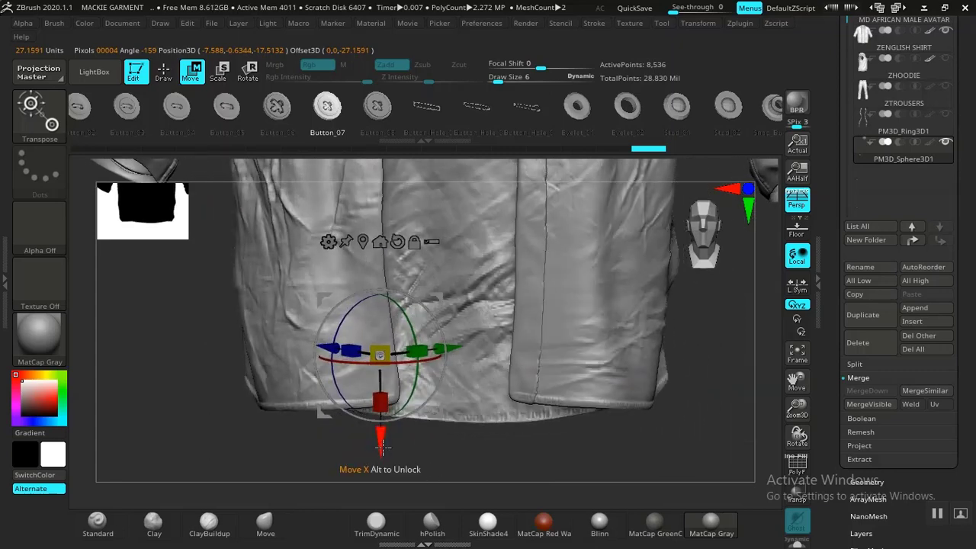
{"action": "key", "text": "ctrl"}
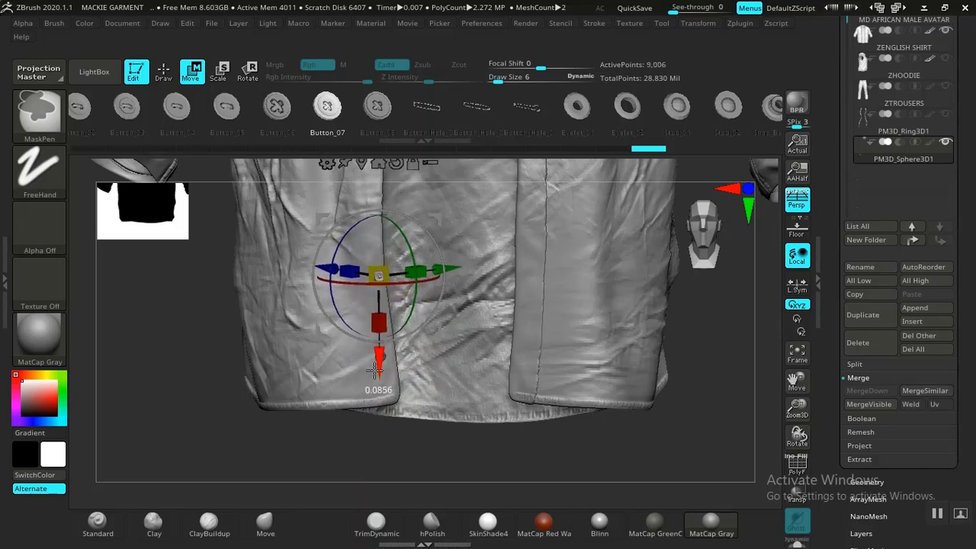
{"action": "left_click_drag", "start_coordinate": [386, 448], "coordinate": [381, 519], "text": "alt"}
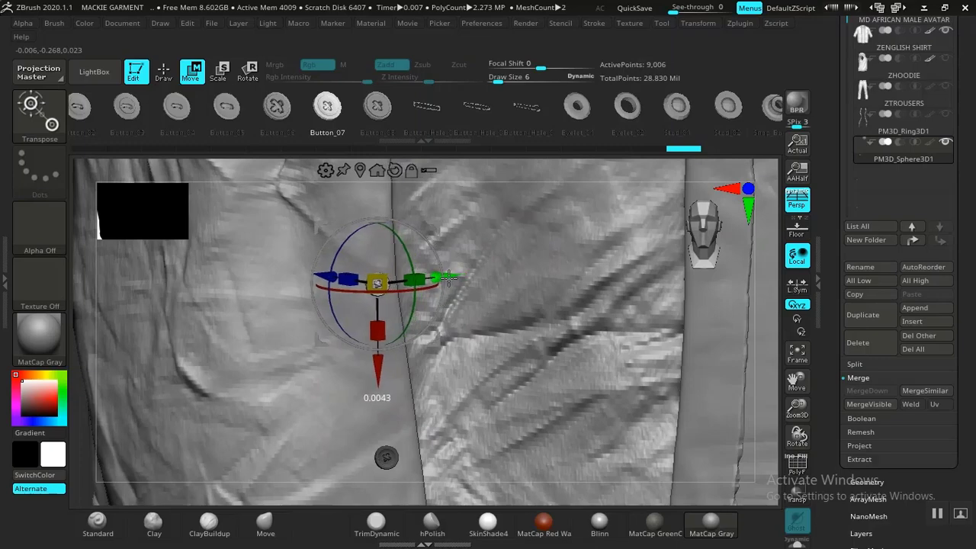
{"action": "left_click_drag", "start_coordinate": [447, 277], "coordinate": [448, 277]}
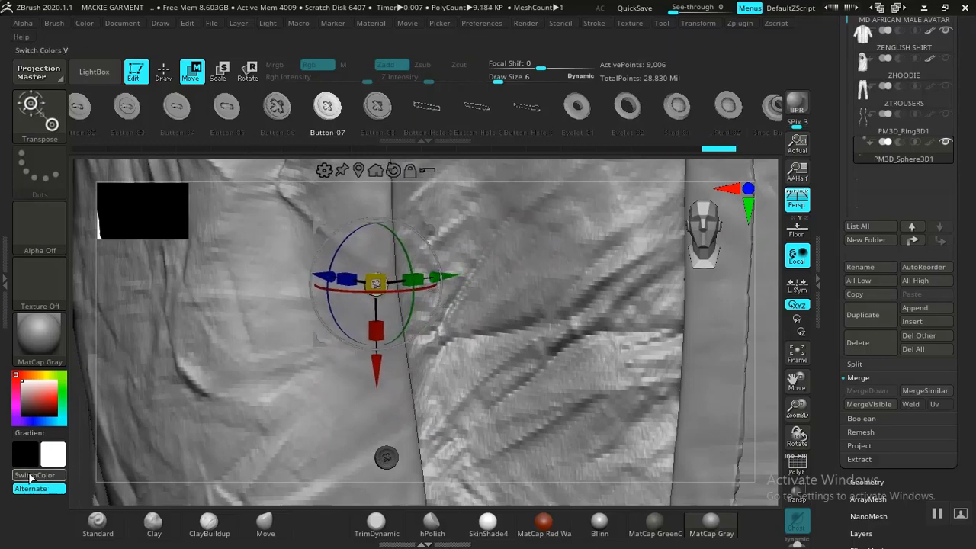
- Reset the second button's gizmo orientation and adjust the button's depth and tilt so it sits against the fabric
{"action": "left_click_drag", "start_coordinate": [74, 451], "coordinate": [72, 320], "text": "alt"}
{"action": "left_click_drag", "start_coordinate": [177, 454], "coordinate": [163, 411]}
{"action": "left_click_drag", "start_coordinate": [91, 460], "coordinate": [422, 314]}
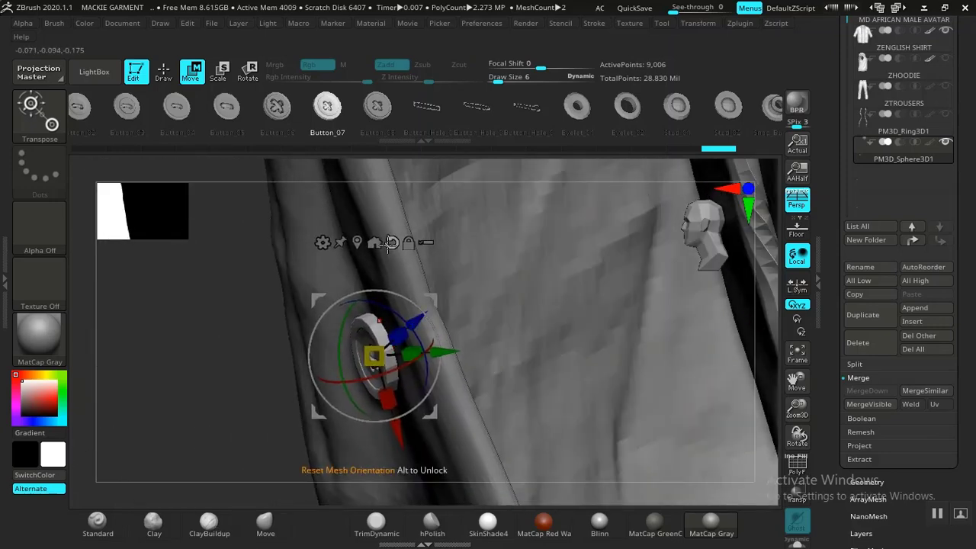
{"action": "left_click_drag", "start_coordinate": [279, 382], "coordinate": [298, 372]}
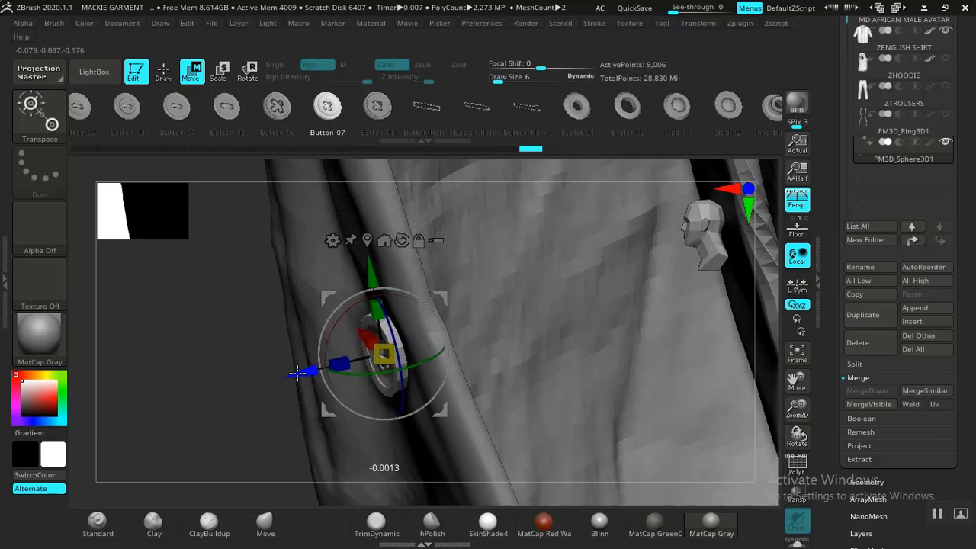
{"action": "left_click_drag", "start_coordinate": [162, 390], "coordinate": [272, 377]}
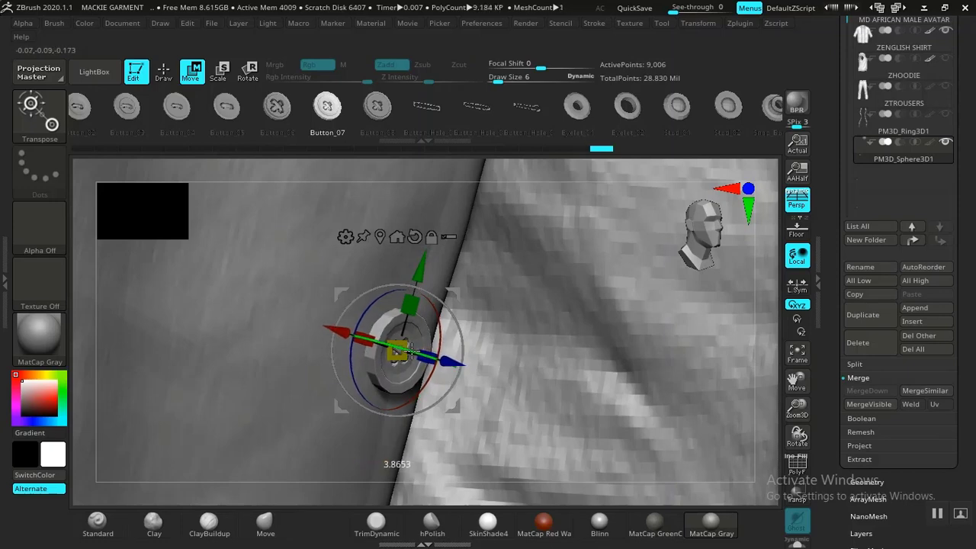
{"action": "left_click_drag", "start_coordinate": [412, 351], "coordinate": [448, 361]}
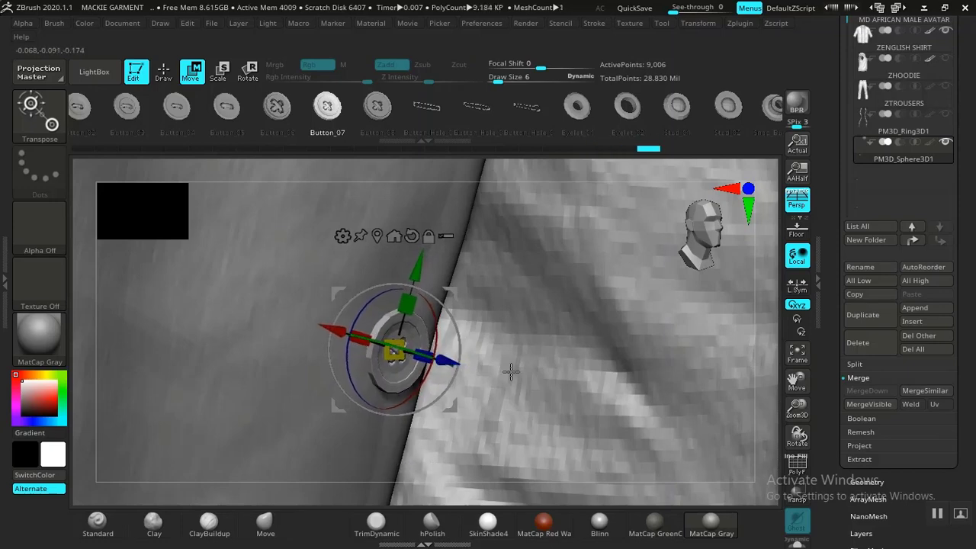
- Compare the two placed buttons with the masked positions on the shirt subtool and locate the next spot above them
{"action": "key", "text": "f"}
{"action": "left_click_drag", "start_coordinate": [642, 408], "coordinate": [607, 381]}
{"action": "left_click", "coordinate": [610, 369], "text": "alt"}
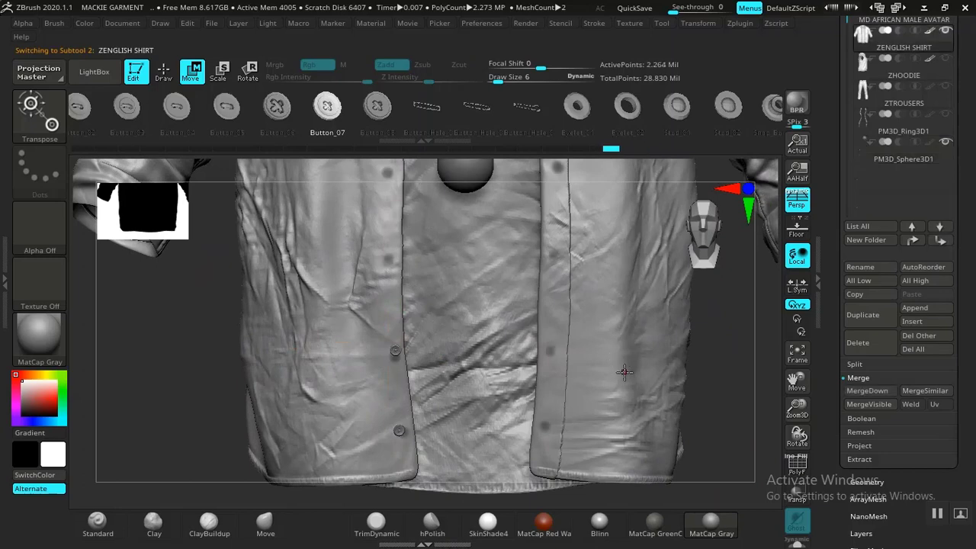
{"action": "left_click_drag", "start_coordinate": [721, 361], "coordinate": [705, 389], "text": "alt"}
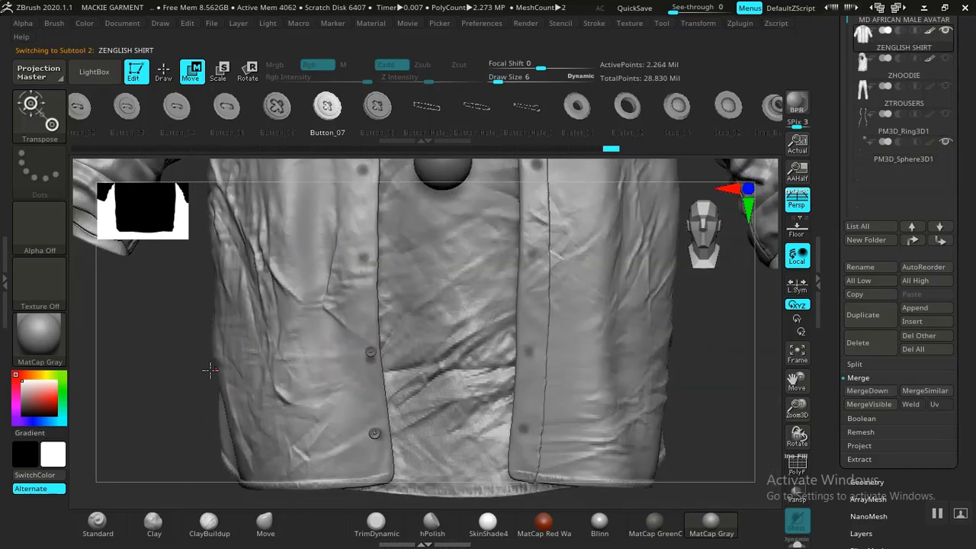
{"action": "left_click_drag", "start_coordinate": [186, 384], "coordinate": [224, 381], "text": "alt"}
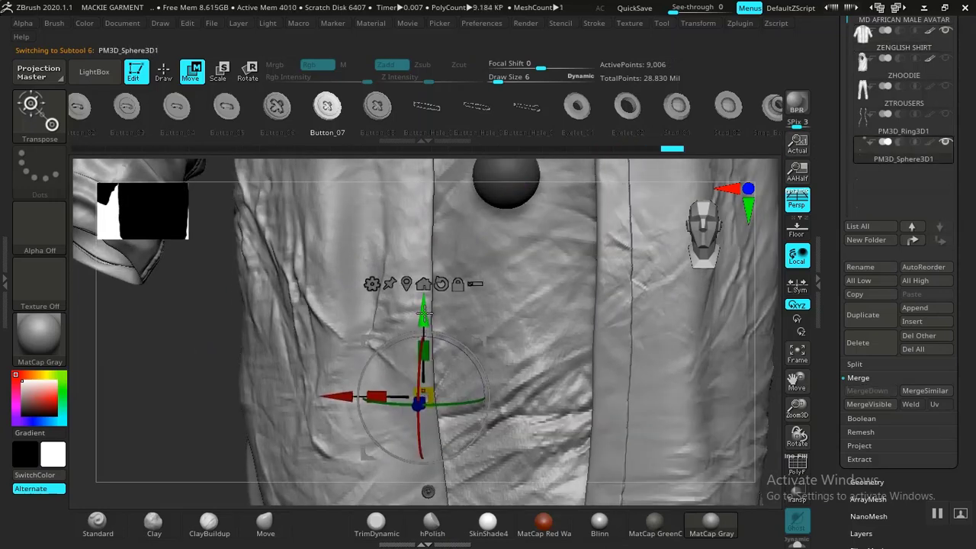
{"action": "left_click_drag", "start_coordinate": [232, 394], "coordinate": [342, 292]}
{"action": "left_click", "coordinate": [350, 238]}
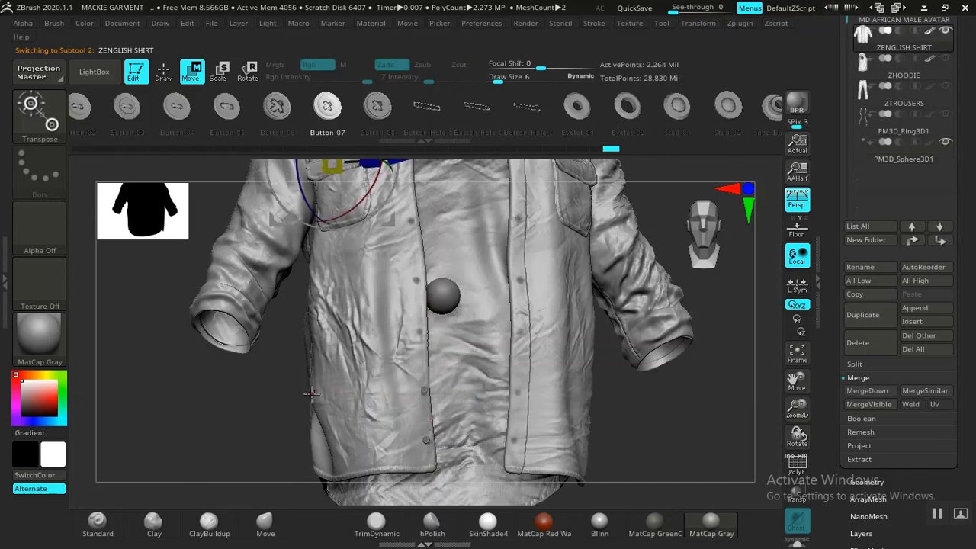
{"action": "left_click_drag", "start_coordinate": [239, 433], "coordinate": [204, 352]}
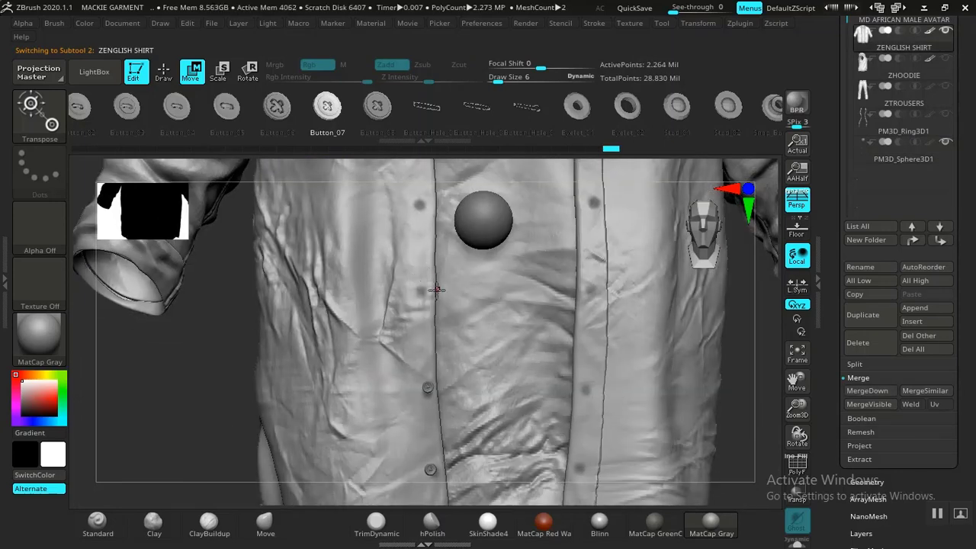
{"action": "left_click_drag", "start_coordinate": [212, 415], "coordinate": [185, 371]}
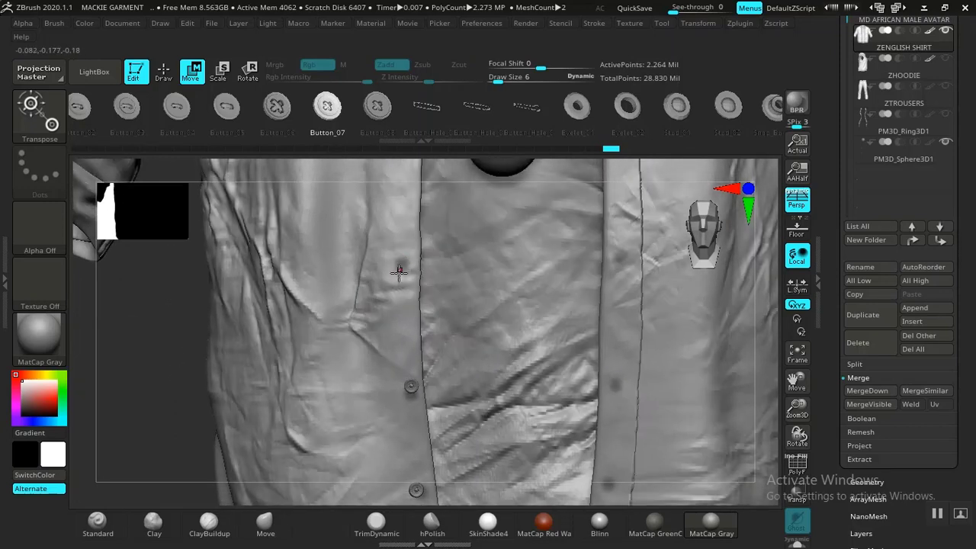
- On the sphere subtool, duplicate the second button upward along the Y axis and nudge the third button sideways along X
{"action": "left_click", "coordinate": [876, 160]}
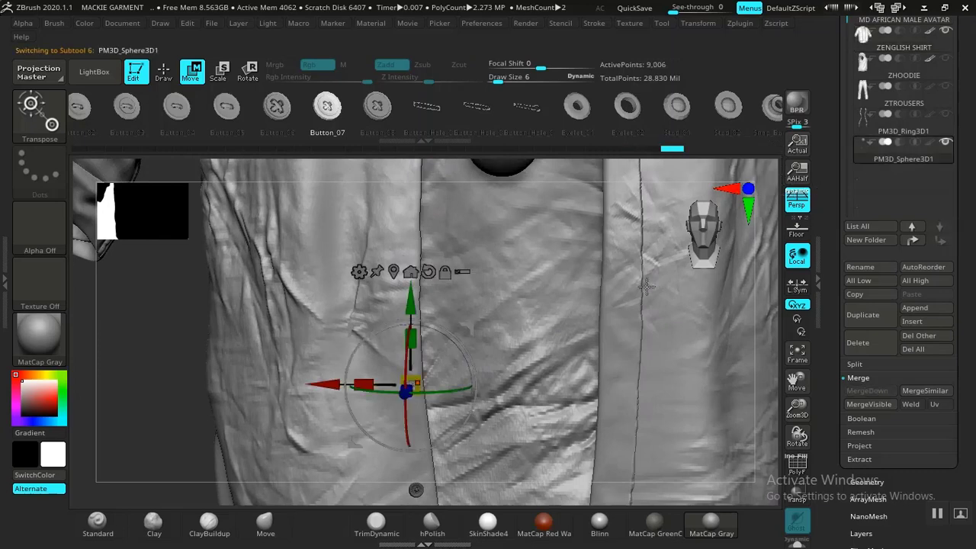
{"action": "mouse_move", "coordinate": [410, 309]}
{"action": "left_mouse_down"}
{"action": "mouse_move", "coordinate": [402, 197]}
{"action": "mouse_move", "coordinate": [397, 203]}
{"action": "left_mouse_up"}
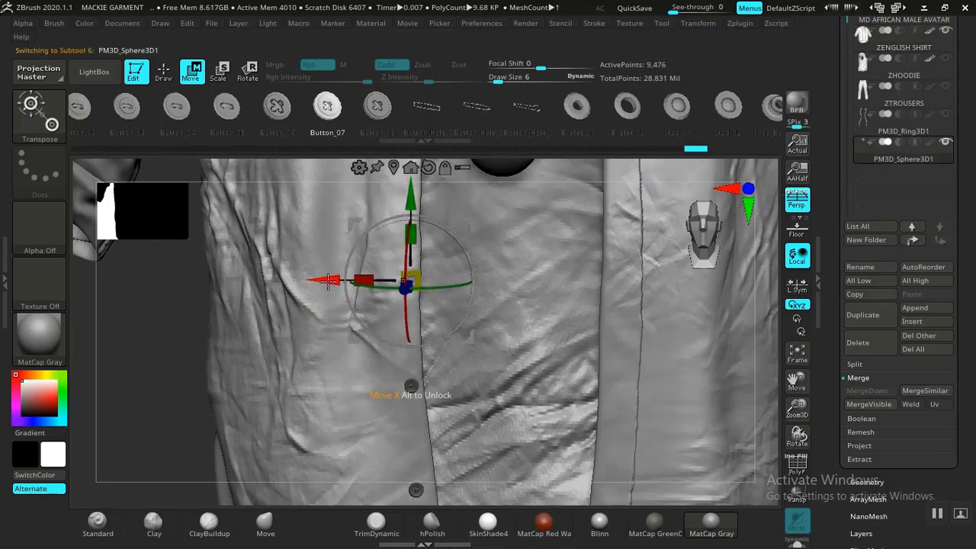
{"action": "left_click_drag", "start_coordinate": [327, 280], "coordinate": [323, 281]}
{"action": "left_click", "coordinate": [308, 367]}
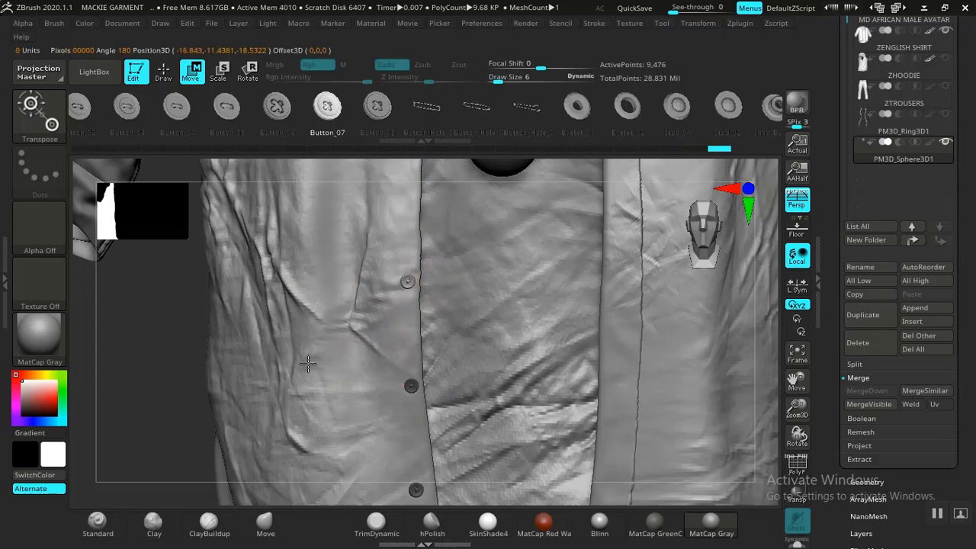
- Check the third button against its mask on the shirt and raise it slightly along the Y axis in two small moves
{"action": "left_click", "coordinate": [310, 376], "text": "alt"}
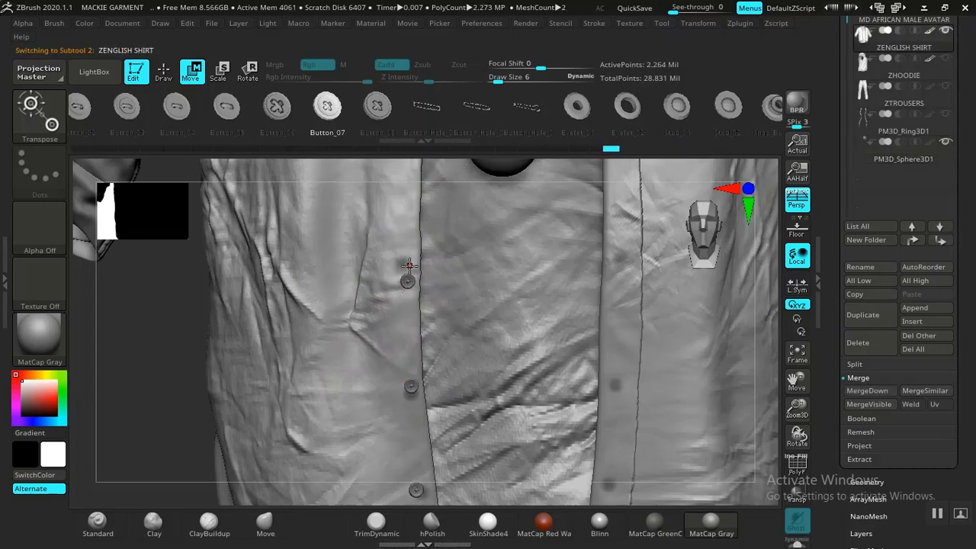
{"action": "left_click", "coordinate": [899, 158]}
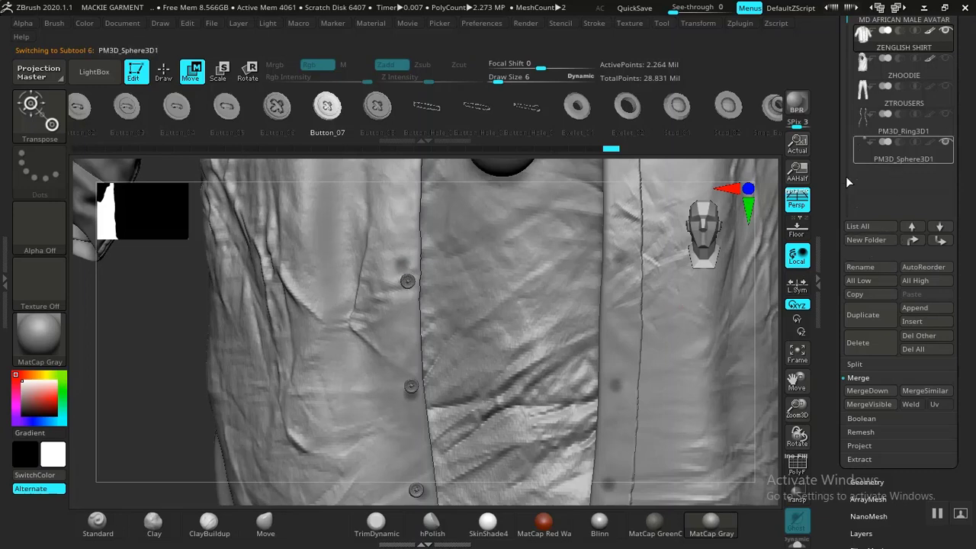
{"action": "mouse_move", "coordinate": [407, 368]}
{"action": "left_mouse_down"}
{"action": "mouse_move", "coordinate": [407, 381]}
{"action": "mouse_move", "coordinate": [405, 364]}
{"action": "left_mouse_up"}
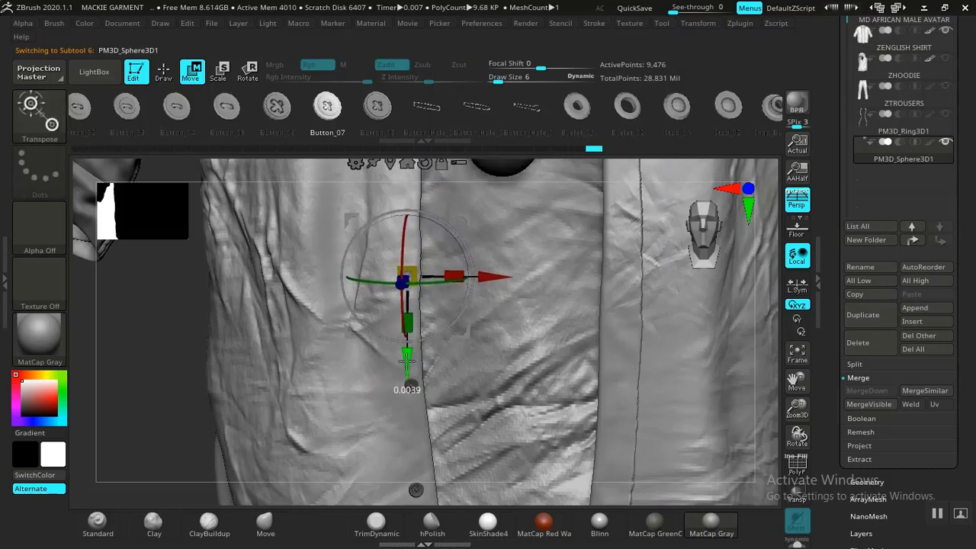
{"action": "left_click", "coordinate": [309, 366], "text": "alt"}
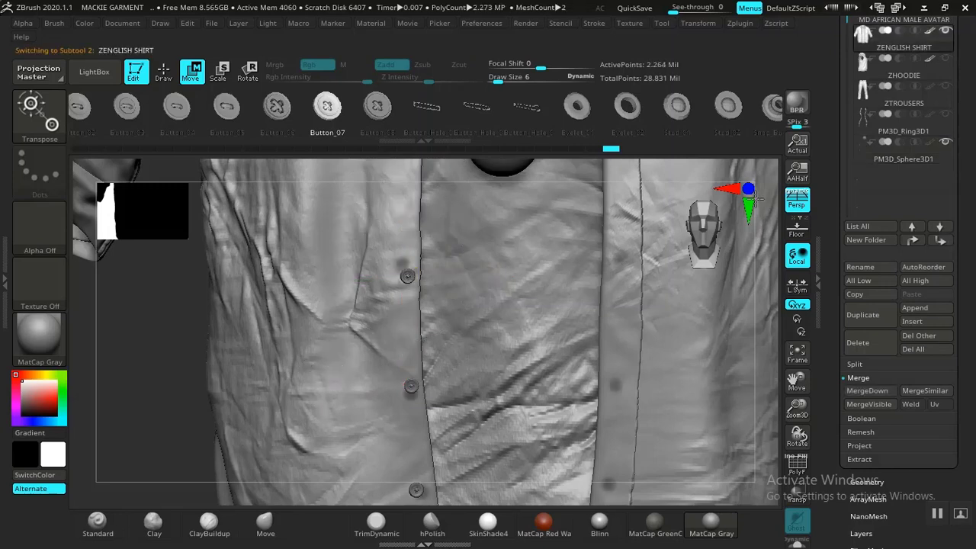
{"action": "left_click", "coordinate": [864, 155]}
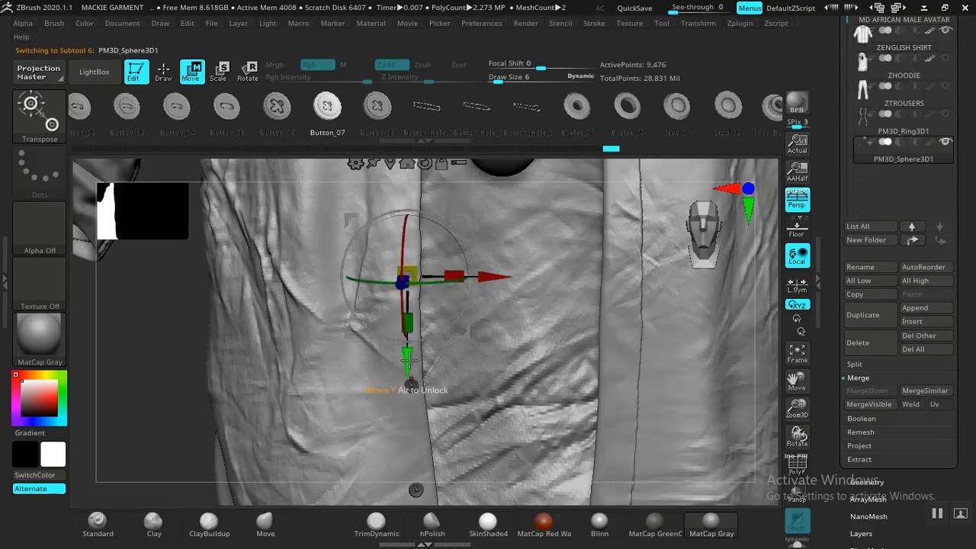
{"action": "left_click_drag", "start_coordinate": [409, 360], "coordinate": [408, 353]}
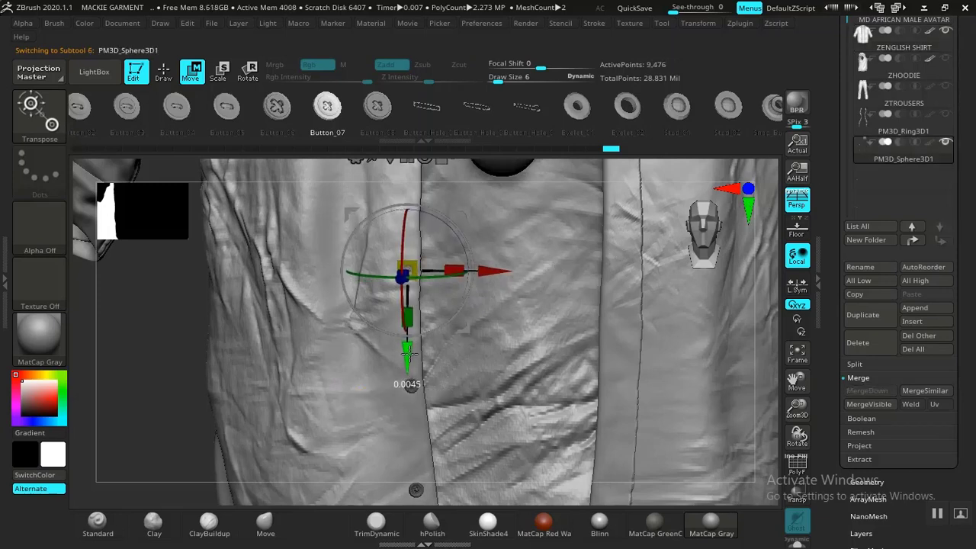
- Recheck the third button against its mask, nudge it sideways along the X axis, and inspect its fit on the fabric from below
{"action": "left_click", "coordinate": [303, 400], "text": "alt"}
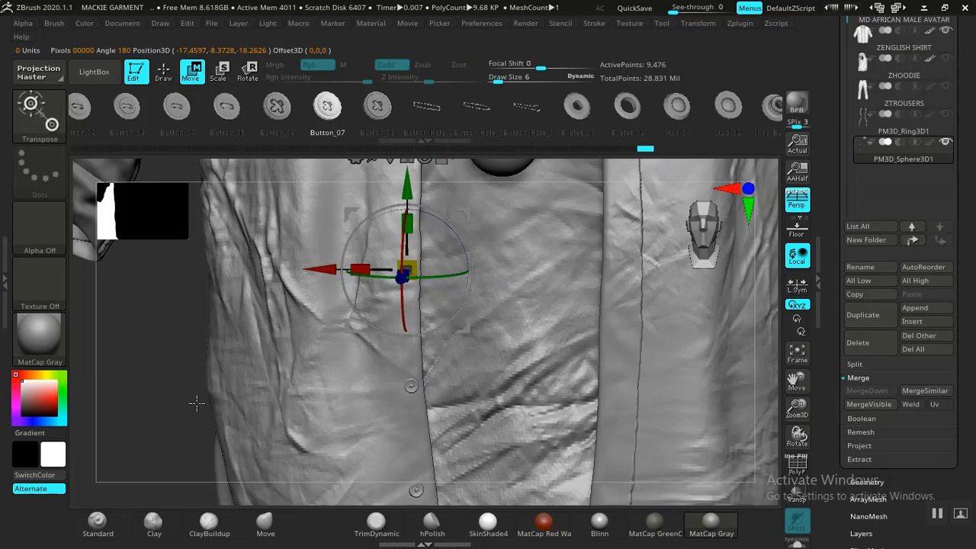
{"action": "left_click", "coordinate": [302, 398], "text": "alt"}
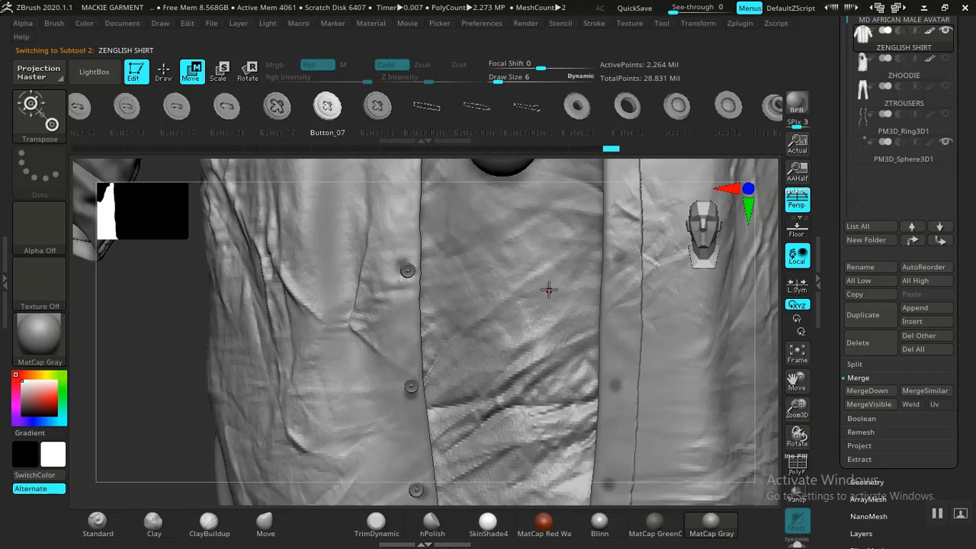
{"action": "left_click", "coordinate": [869, 159]}
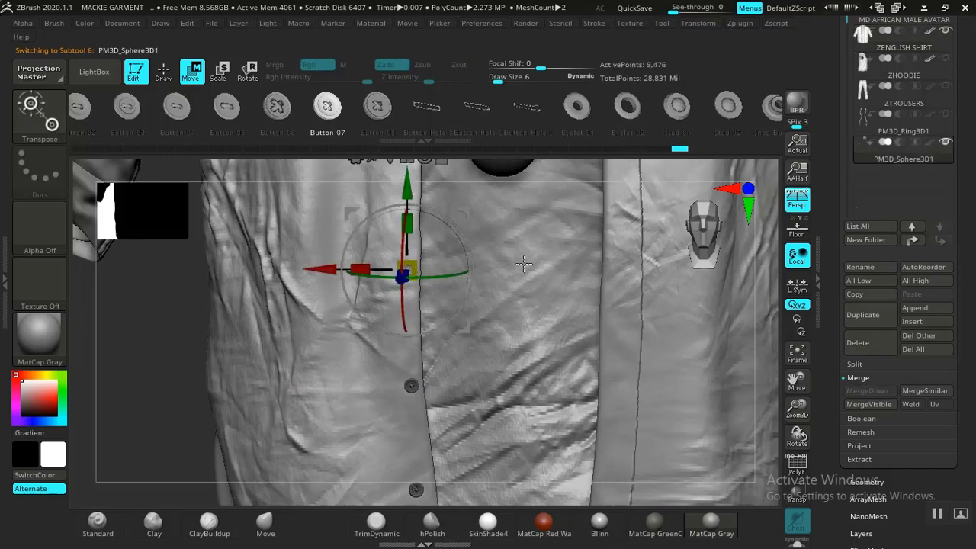
{"action": "left_click_drag", "start_coordinate": [321, 267], "coordinate": [319, 267]}
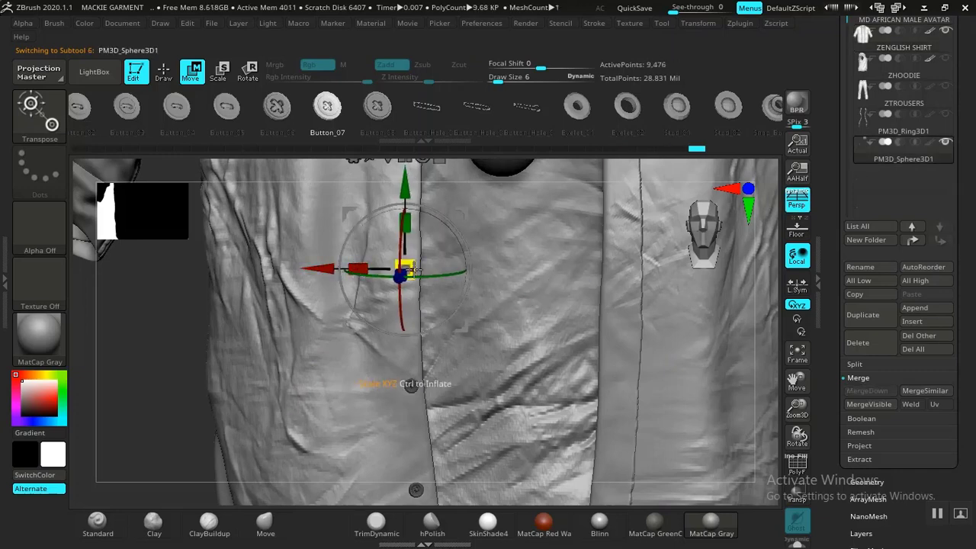
{"action": "left_click_drag", "start_coordinate": [127, 350], "coordinate": [214, 301]}
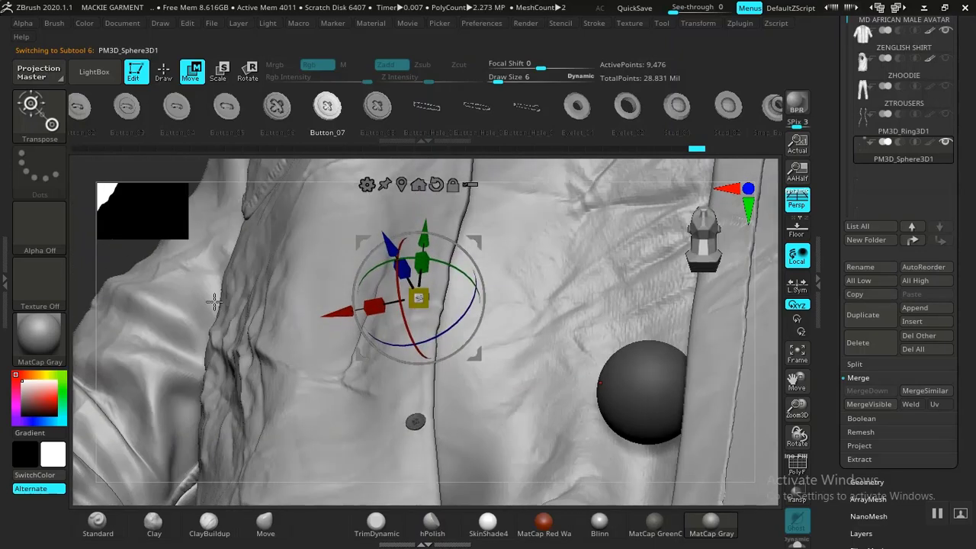
{"action": "left_click_drag", "start_coordinate": [102, 263], "coordinate": [568, 294]}
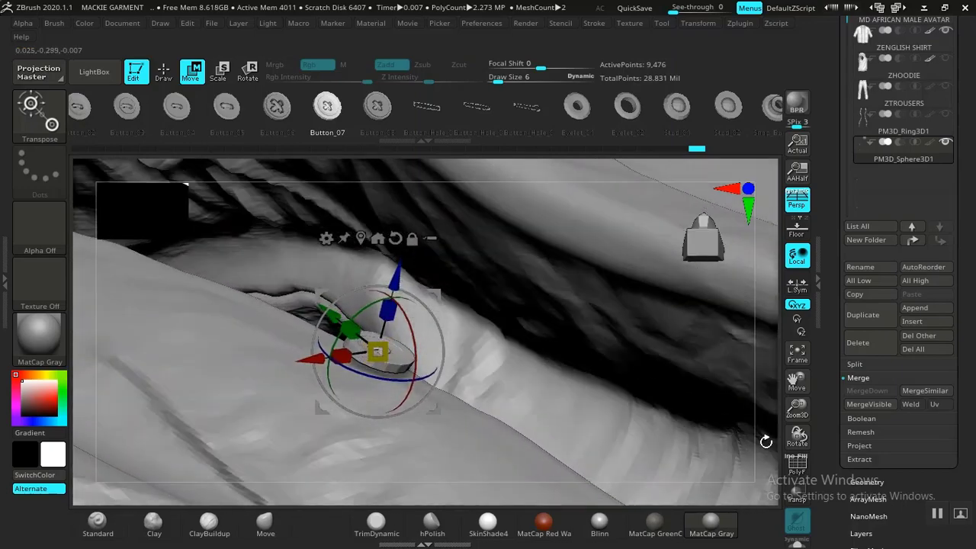
- Shift the third button along the Z axis and tilt it in small rotations to lie flush with the shirt fabric
{"action": "left_click_drag", "start_coordinate": [798, 436], "coordinate": [801, 433]}
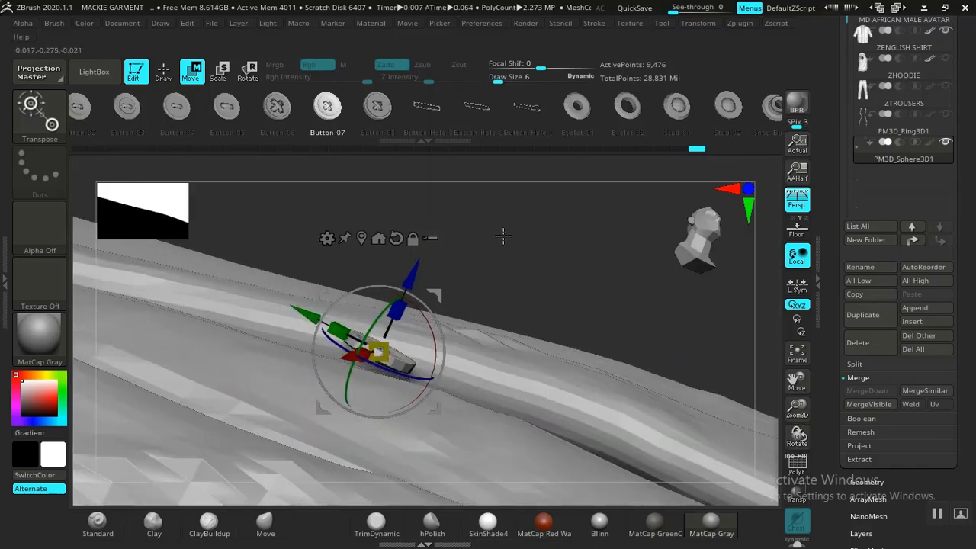
{"action": "left_click_drag", "start_coordinate": [503, 236], "coordinate": [532, 256]}
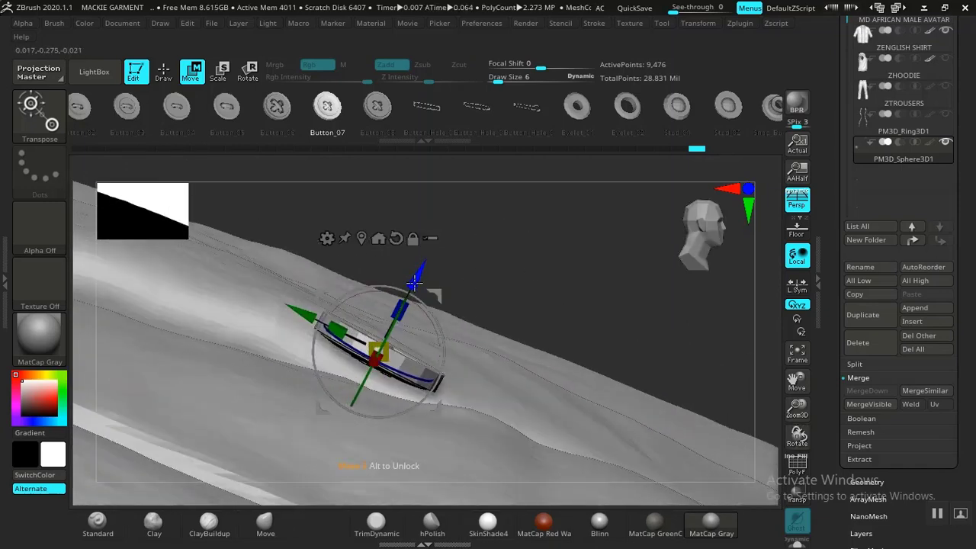
{"action": "left_click_drag", "start_coordinate": [414, 283], "coordinate": [340, 316]}
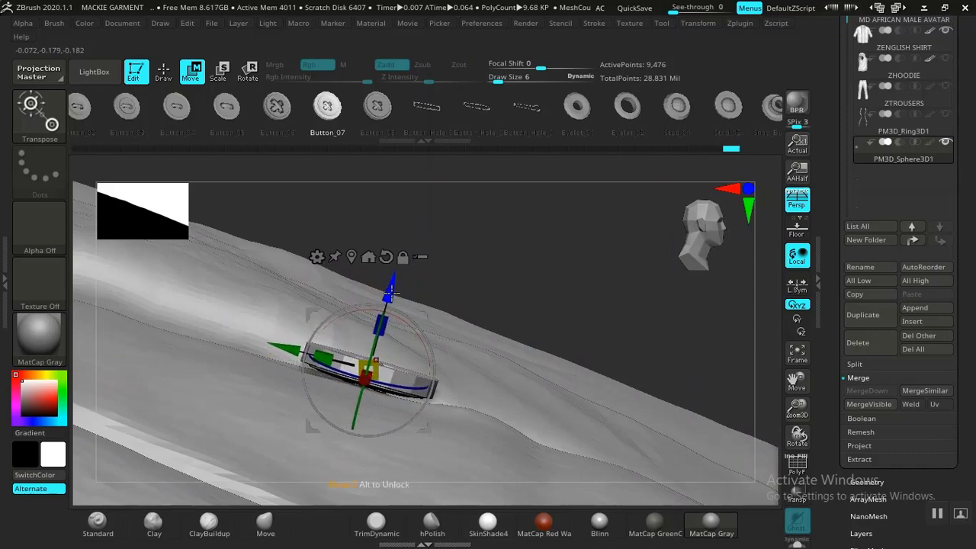
{"action": "mouse_move", "coordinate": [392, 295]}
{"action": "left_mouse_down"}
{"action": "mouse_move", "coordinate": [527, 257]}
{"action": "mouse_move", "coordinate": [359, 340]}
{"action": "mouse_move", "coordinate": [318, 319]}
{"action": "left_mouse_up"}
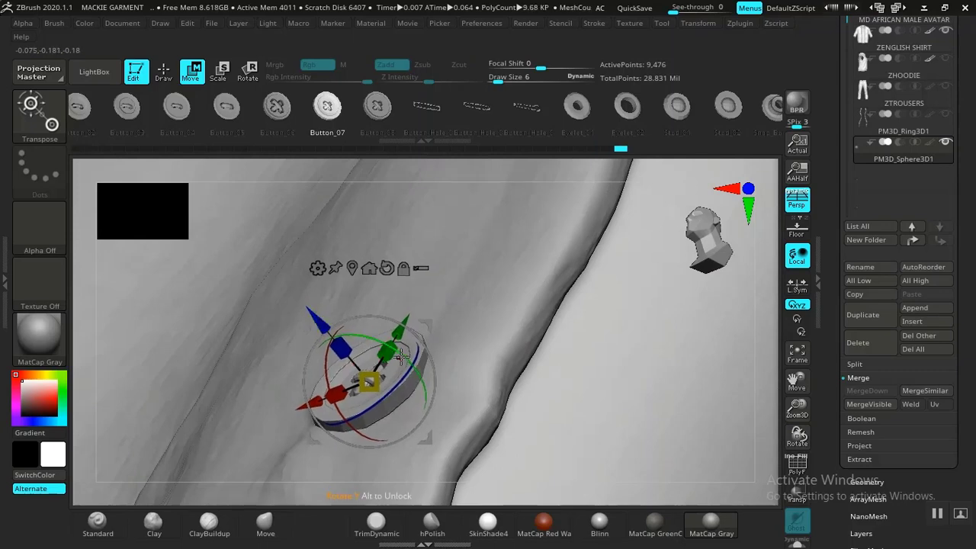
{"action": "left_click_drag", "start_coordinate": [403, 357], "coordinate": [403, 356]}
{"action": "left_click_drag", "start_coordinate": [322, 315], "coordinate": [318, 328]}
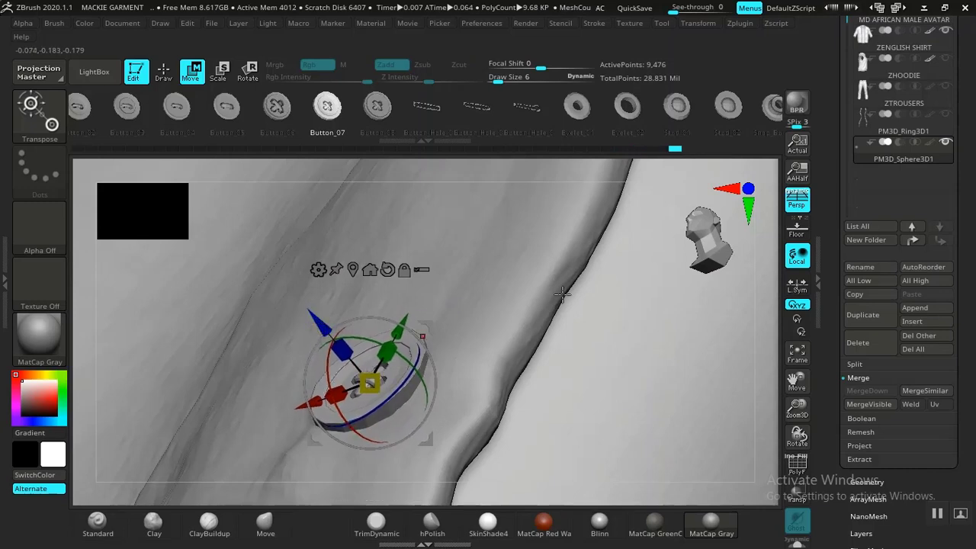
{"action": "left_click_drag", "start_coordinate": [798, 434], "coordinate": [674, 400]}
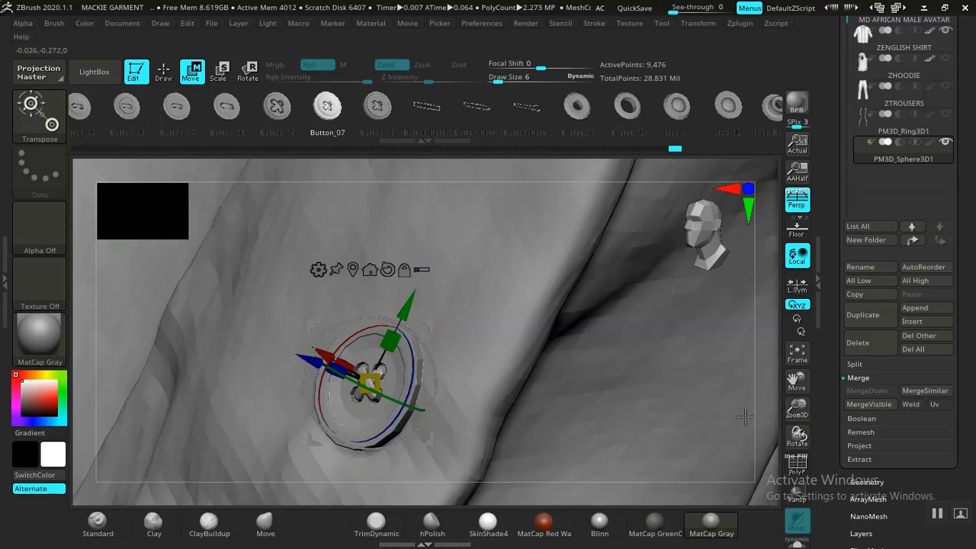
{"action": "left_click_drag", "start_coordinate": [798, 438], "coordinate": [549, 358]}
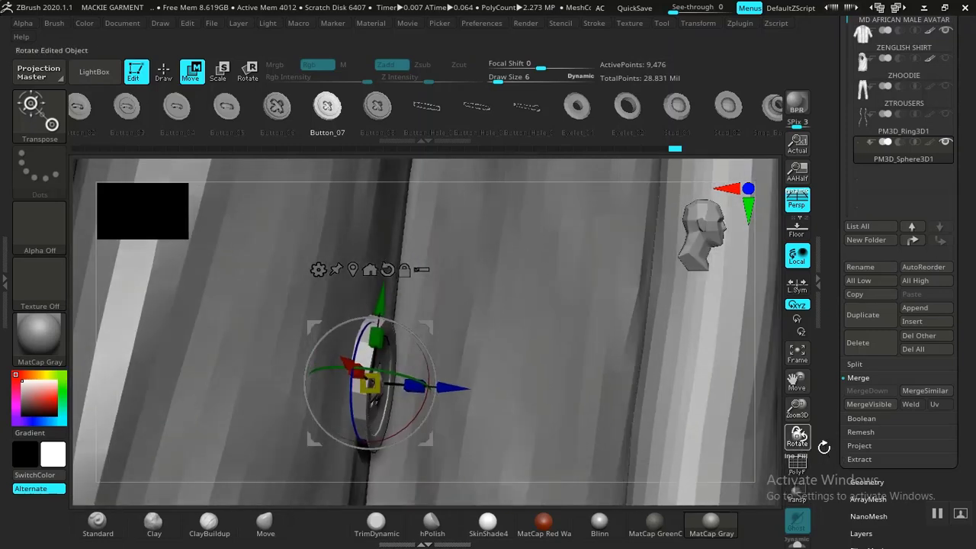
{"action": "left_click_drag", "start_coordinate": [428, 353], "coordinate": [428, 352]}
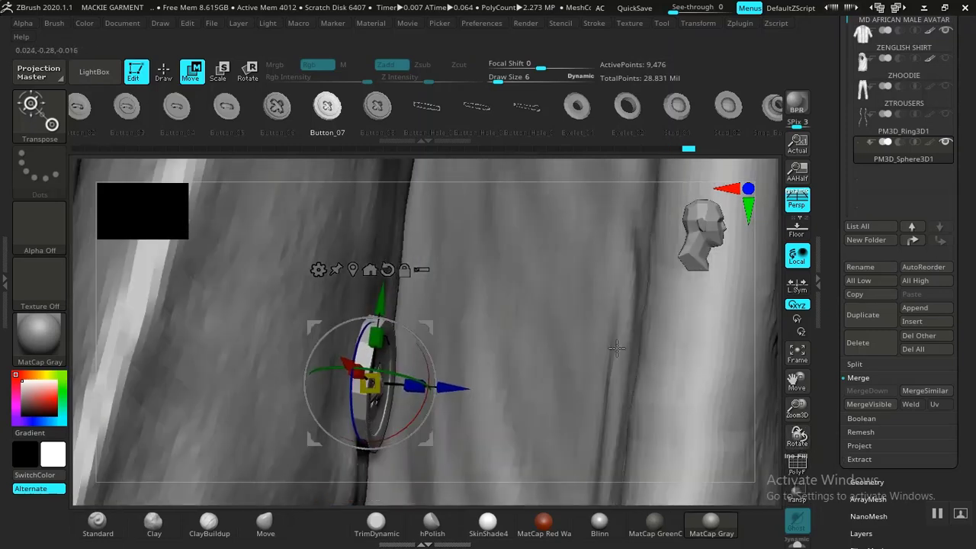
- Locate the next masked position on the shirt subtool and duplicate the third button about 0.102 upward along the Y axis on the sphere subtool
{"action": "key", "text": "f"}
{"action": "left_click_drag", "start_coordinate": [678, 372], "coordinate": [551, 363]}
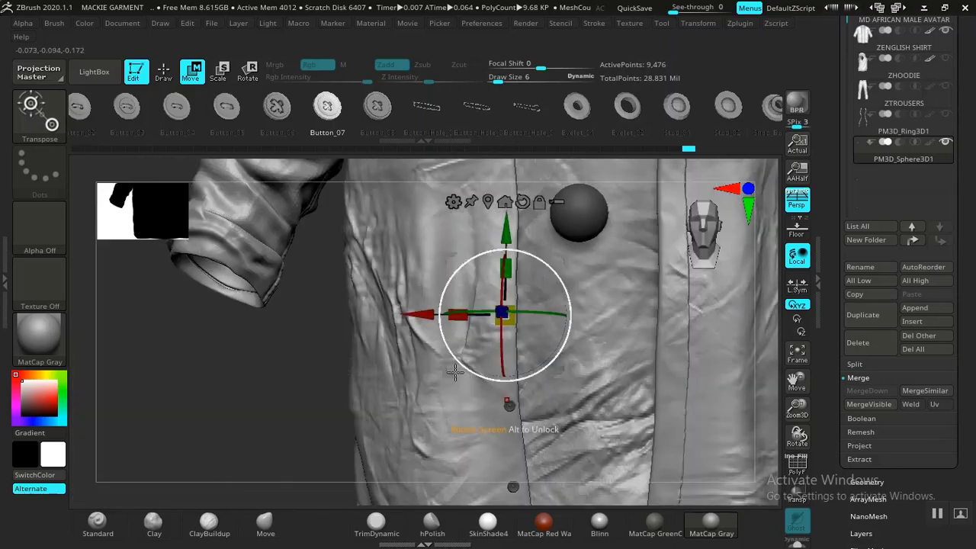
{"action": "left_click_drag", "start_coordinate": [237, 449], "coordinate": [181, 545], "text": "alt"}
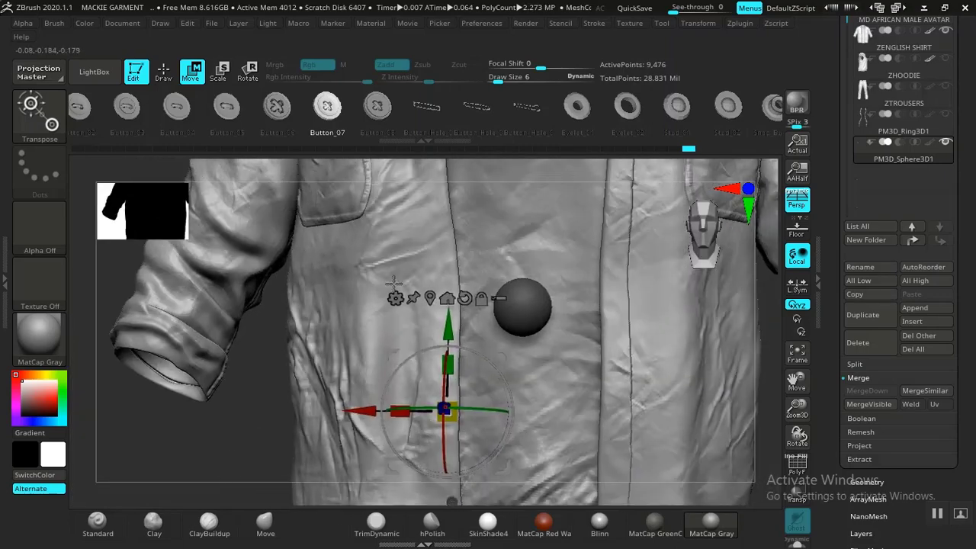
{"action": "left_click", "coordinate": [373, 248]}
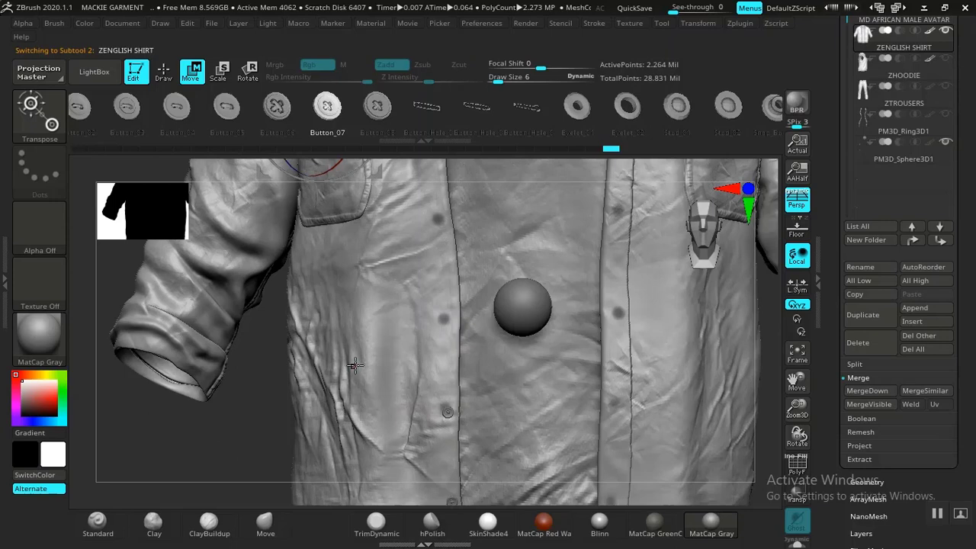
{"action": "left_click", "coordinate": [869, 161]}
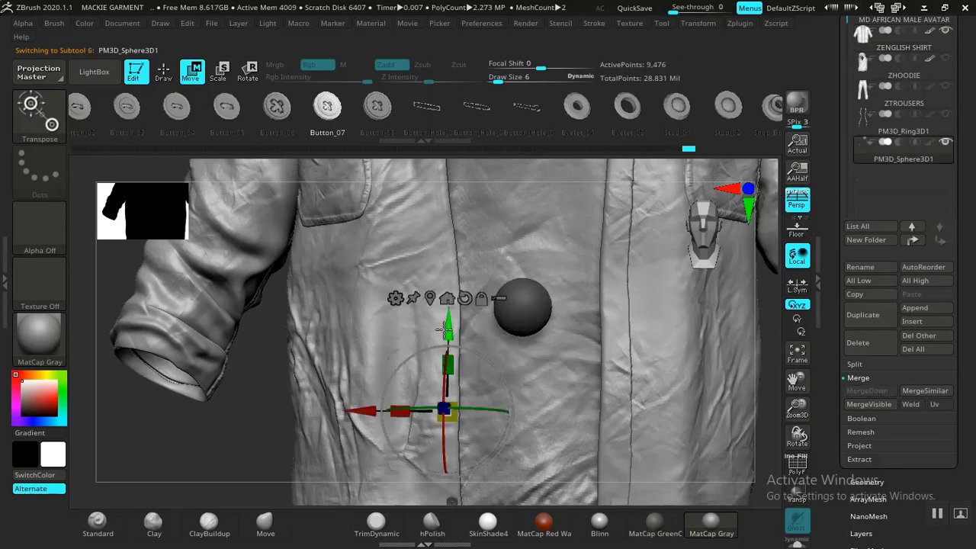
{"action": "left_click_drag", "start_coordinate": [444, 330], "coordinate": [424, 228]}
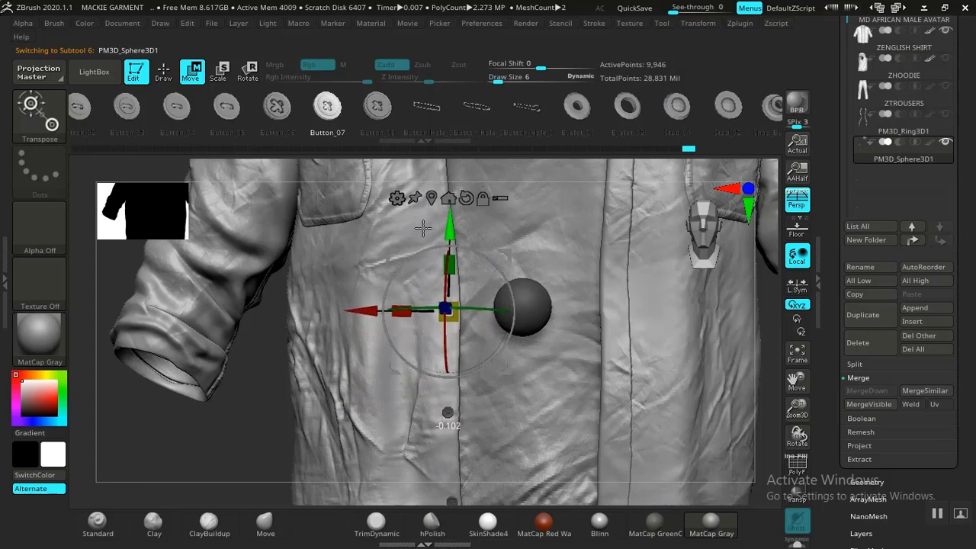
- Check the fourth button against its mask on the shirt, lower it slightly along the Y axis and nudge it about 0.0014 along X
{"action": "left_click", "coordinate": [348, 390], "text": "alt"}
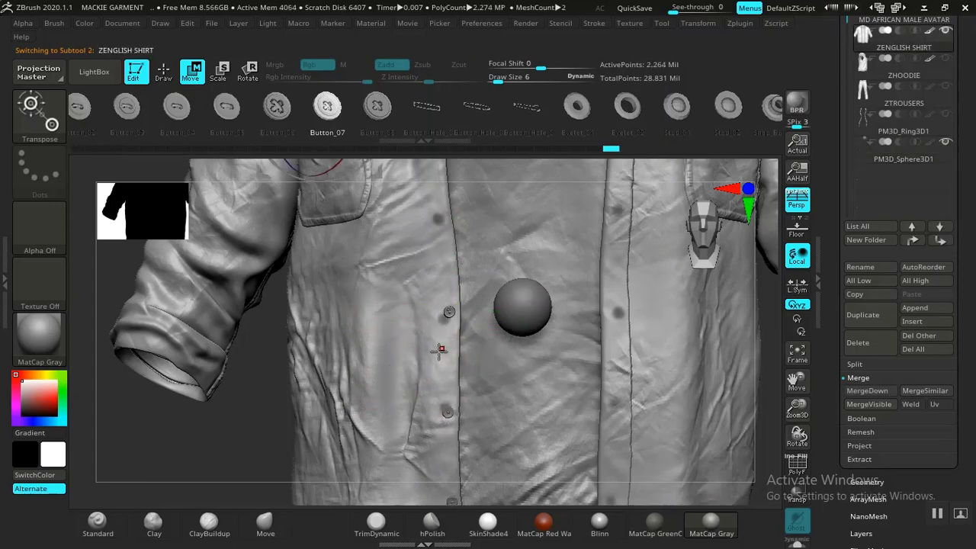
{"action": "left_click", "coordinate": [869, 160]}
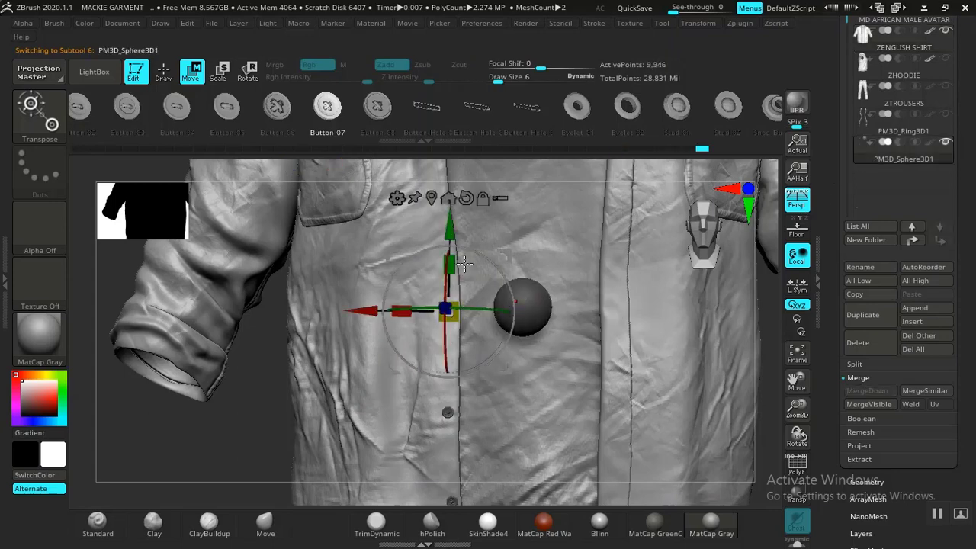
{"action": "left_click_drag", "start_coordinate": [451, 226], "coordinate": [450, 230]}
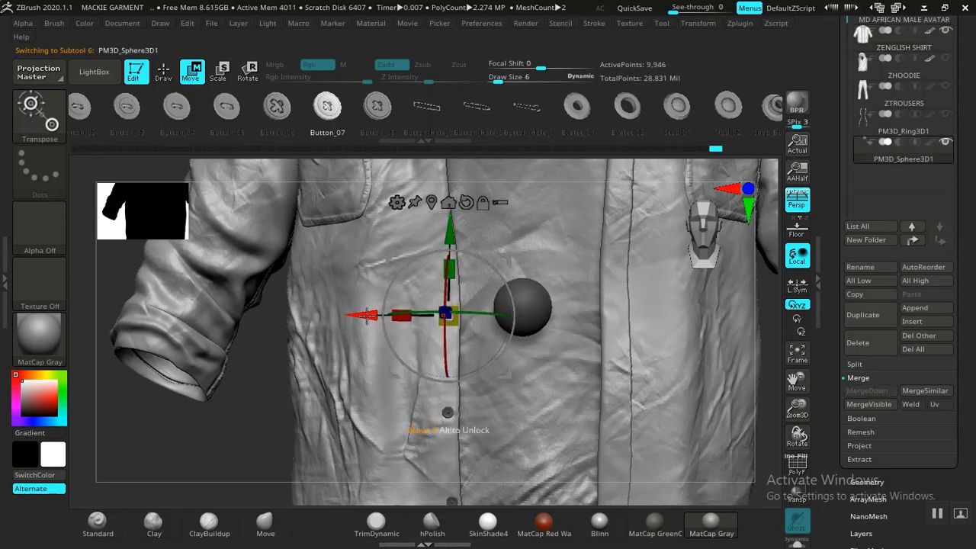
{"action": "left_click_drag", "start_coordinate": [365, 316], "coordinate": [363, 316]}
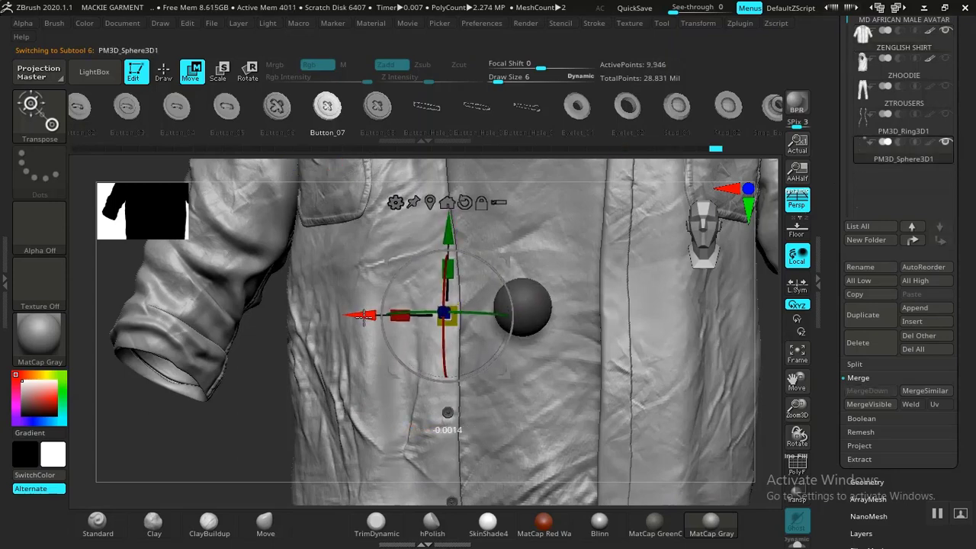
{"action": "left_click", "coordinate": [352, 398], "text": "alt"}
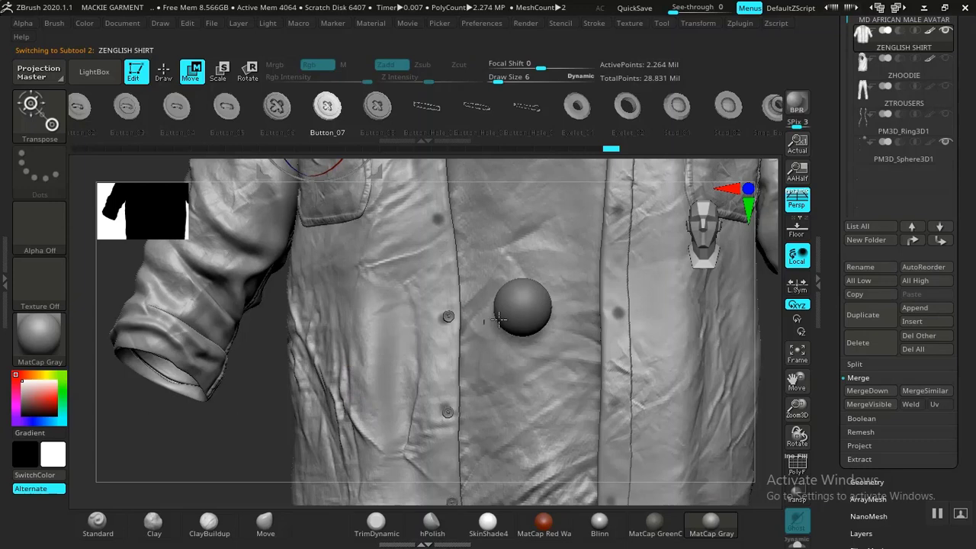
{"action": "left_click", "coordinate": [879, 159]}
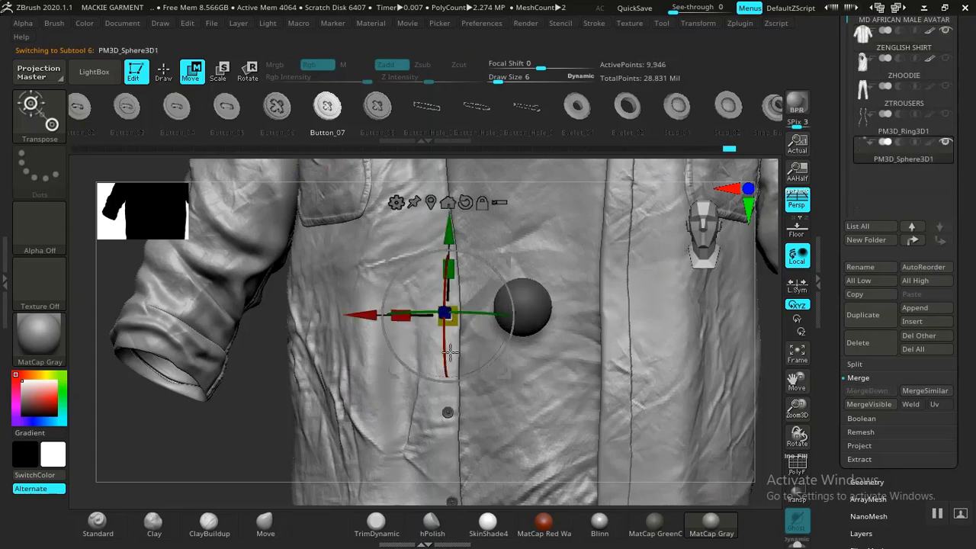
- Push the fourth button toward the fabric along the Z axis and tilt it to follow the shirt's front edge
{"action": "right_click_drag", "start_coordinate": [383, 366], "coordinate": [383, 360], "text": "ctrl"}
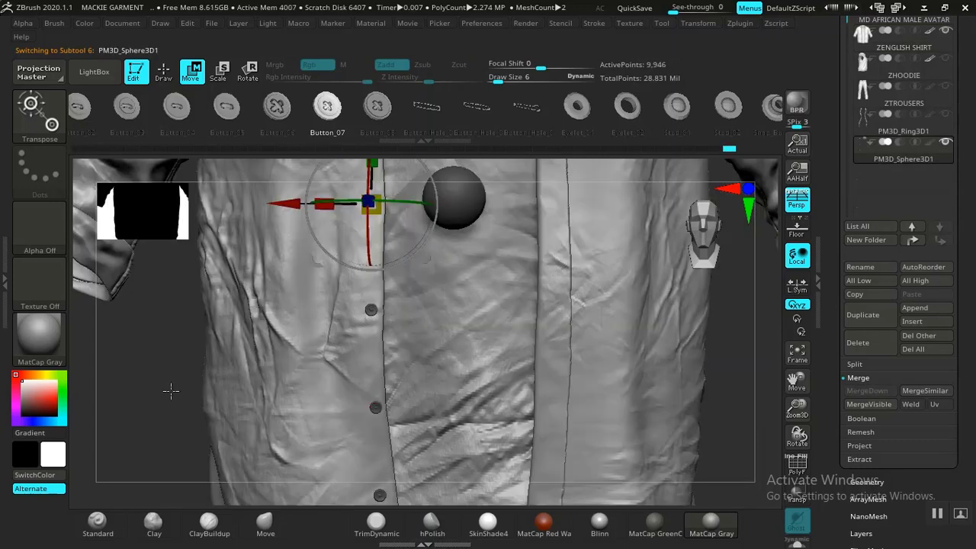
{"action": "left_click_drag", "start_coordinate": [179, 409], "coordinate": [282, 480], "text": "alt"}
{"action": "left_click_drag", "start_coordinate": [229, 399], "coordinate": [252, 515], "text": "alt"}
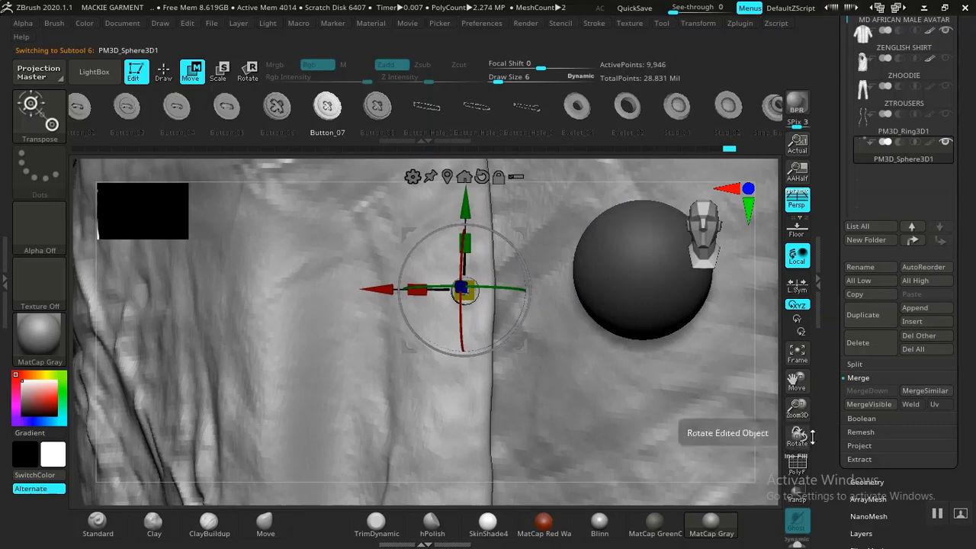
{"action": "left_click_drag", "start_coordinate": [797, 434], "coordinate": [584, 310]}
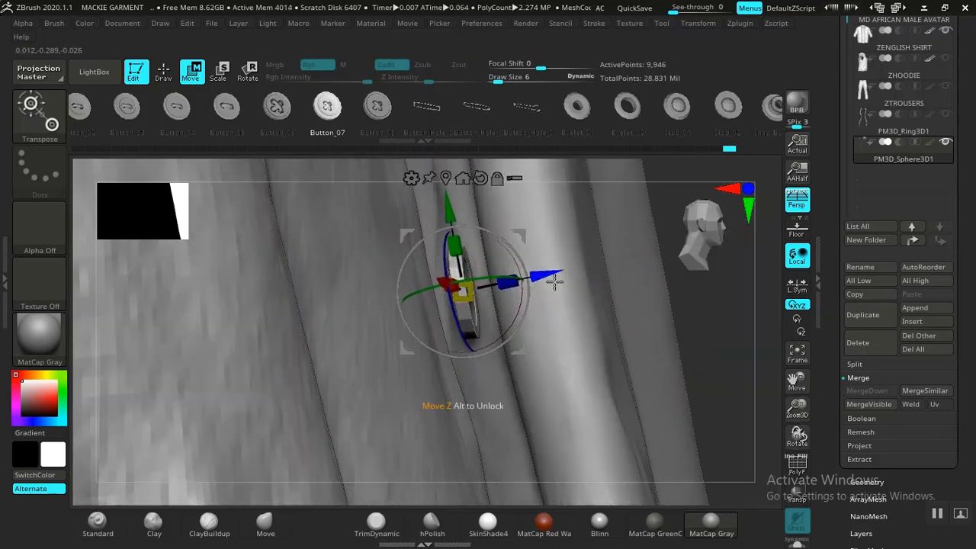
{"action": "left_click_drag", "start_coordinate": [556, 279], "coordinate": [513, 283]}
{"action": "left_click_drag", "start_coordinate": [706, 306], "coordinate": [543, 282]}
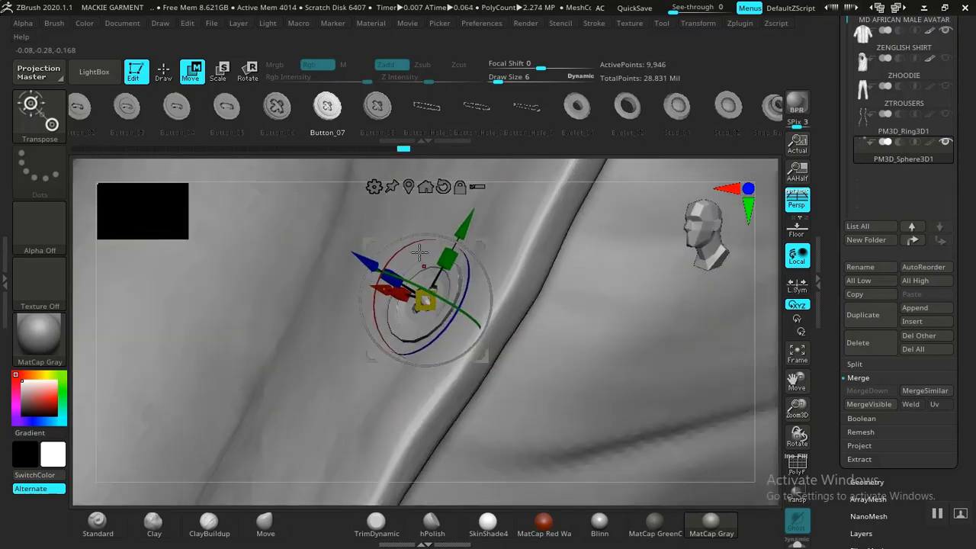
{"action": "left_click_drag", "start_coordinate": [404, 248], "coordinate": [367, 255]}
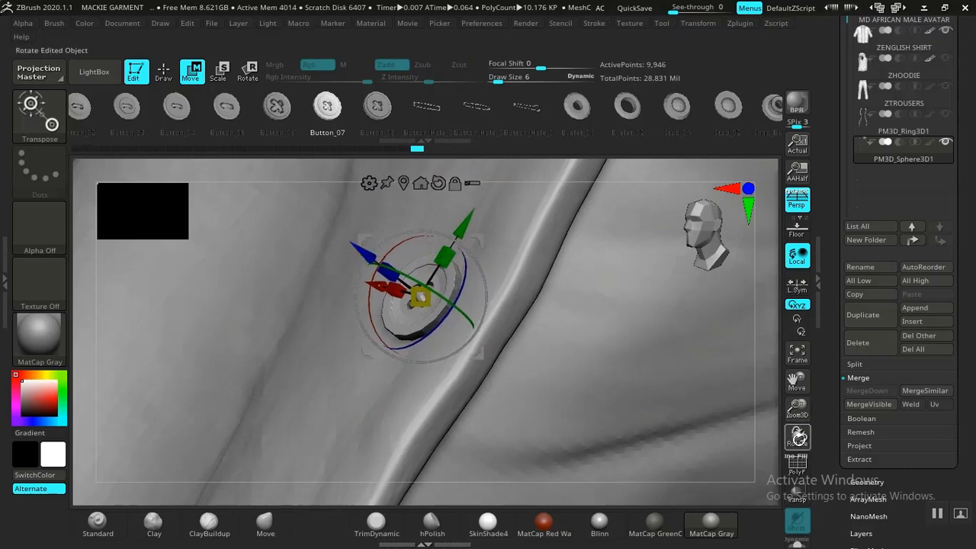
{"action": "left_click_drag", "start_coordinate": [797, 434], "coordinate": [664, 381]}
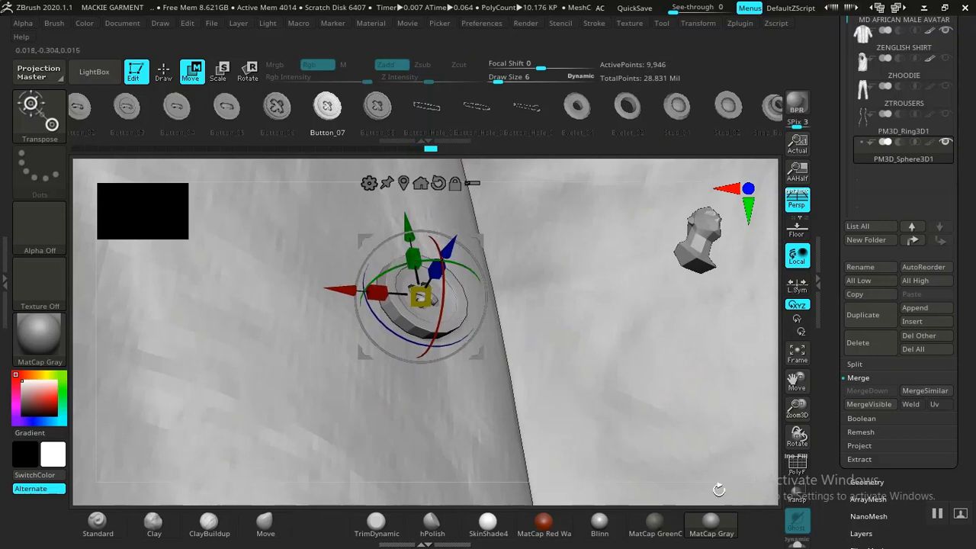
- Isolate the button subtool with its wireframe shown and examine the fourth button's face, thickness and underside from several angles
{"action": "key", "text": "shift+f"}
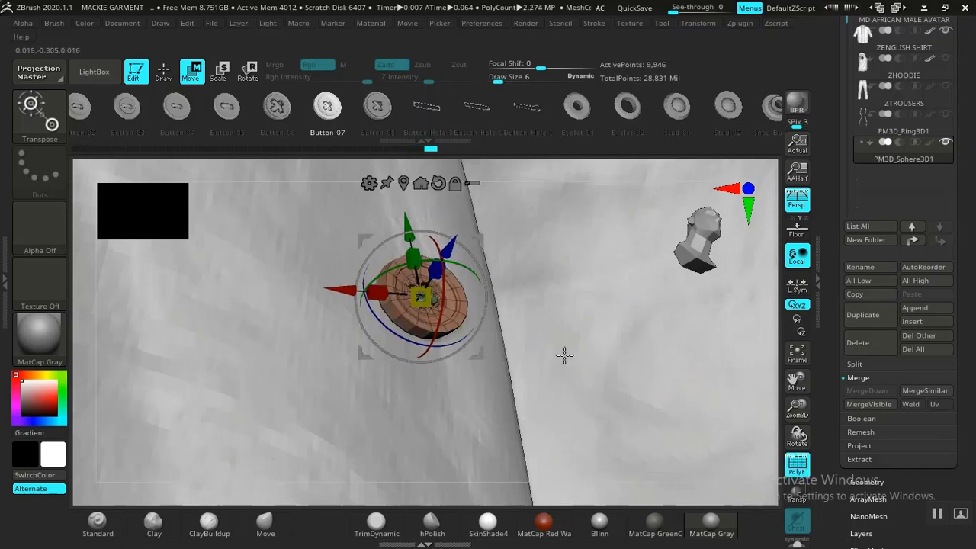
{"action": "left_click", "coordinate": [797, 543]}
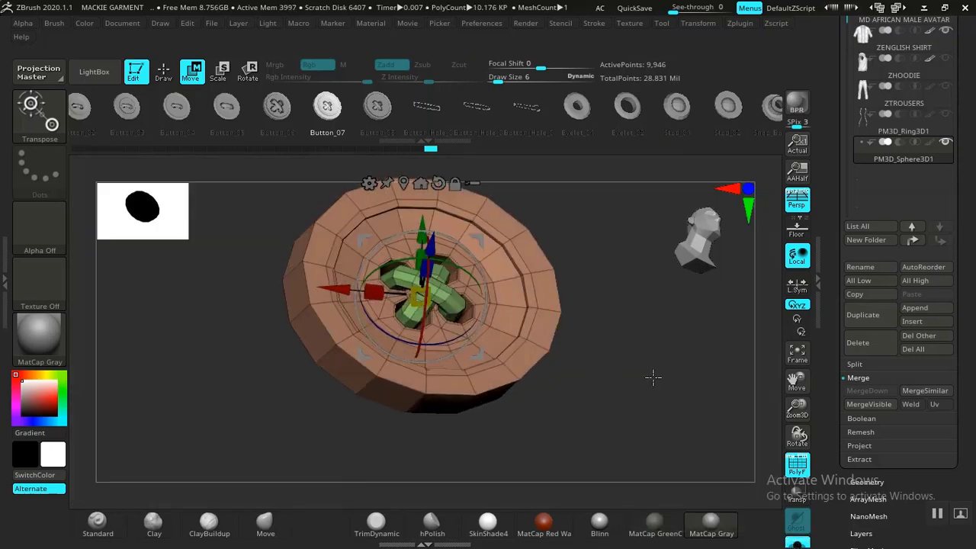
{"action": "left_click_drag", "start_coordinate": [653, 376], "coordinate": [526, 366]}
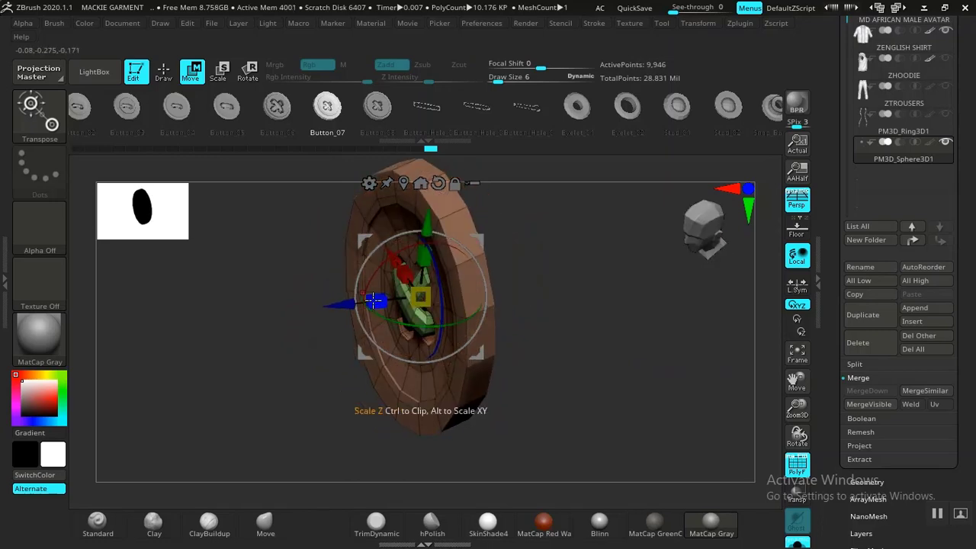
{"action": "left_click_drag", "start_coordinate": [568, 296], "coordinate": [504, 270]}
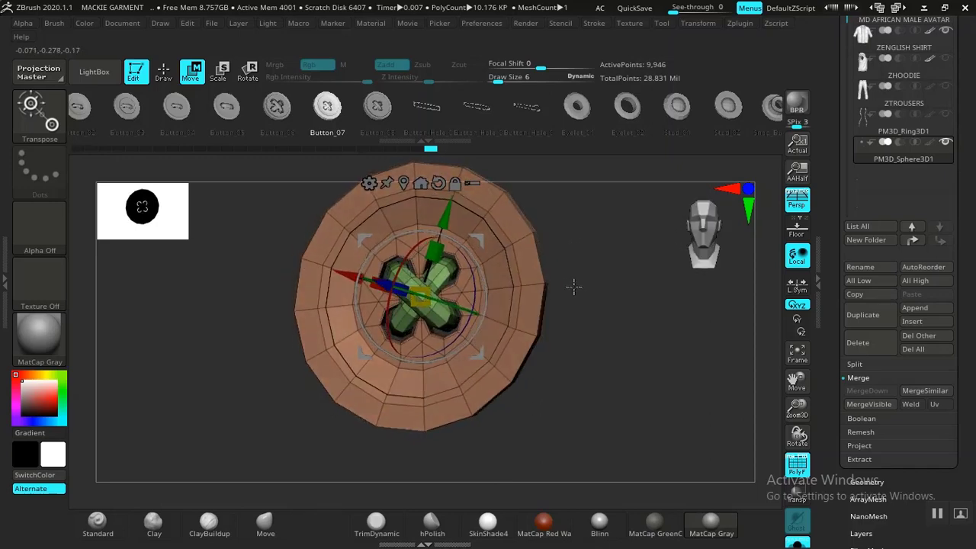
{"action": "left_click_drag", "start_coordinate": [574, 286], "coordinate": [537, 274]}
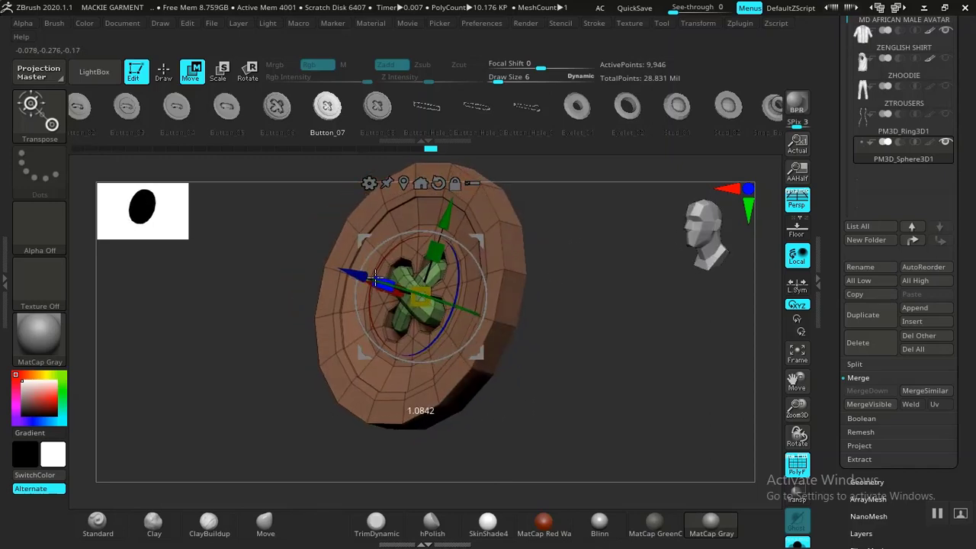
{"action": "left_click_drag", "start_coordinate": [564, 336], "coordinate": [582, 369]}
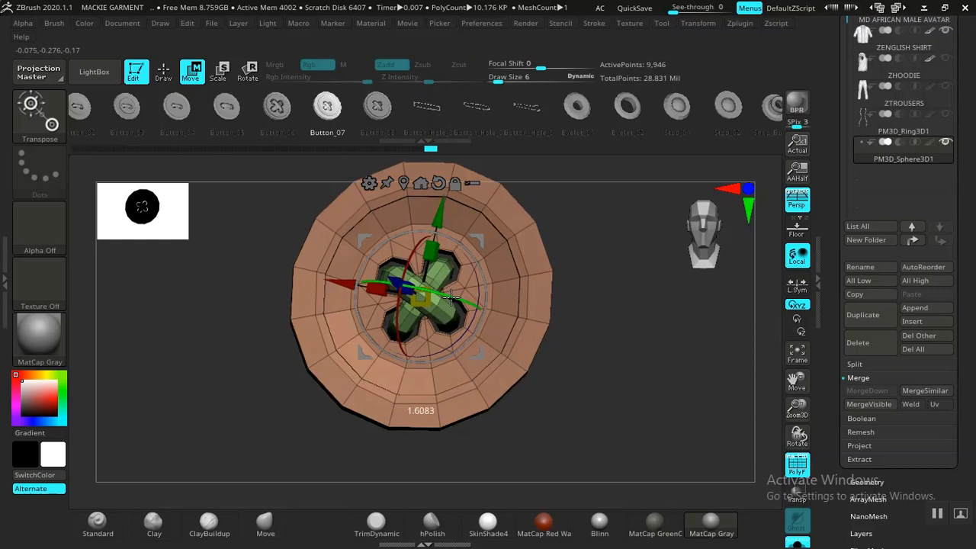
{"action": "left_click_drag", "start_coordinate": [595, 366], "coordinate": [574, 283], "text": "alt"}
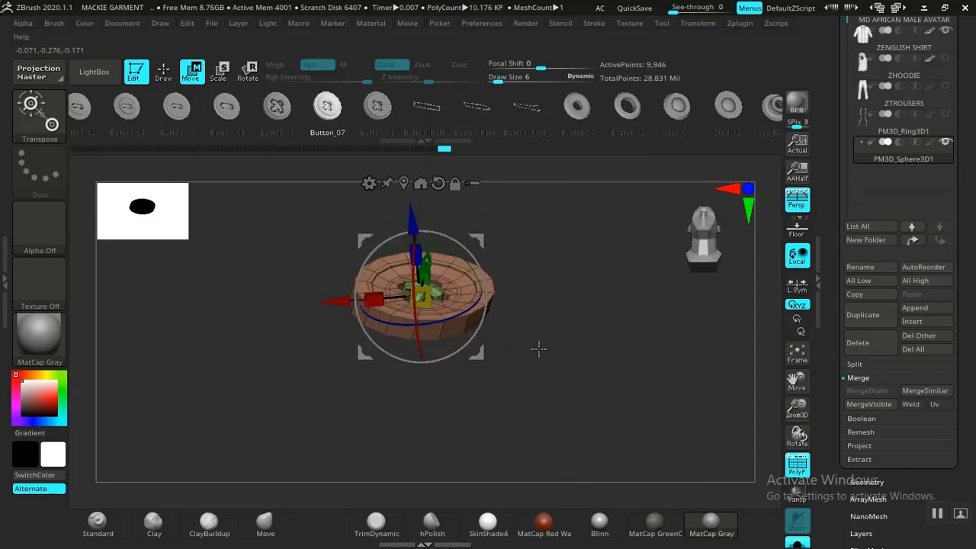
{"action": "left_click_drag", "start_coordinate": [507, 341], "coordinate": [531, 396], "text": "alt"}
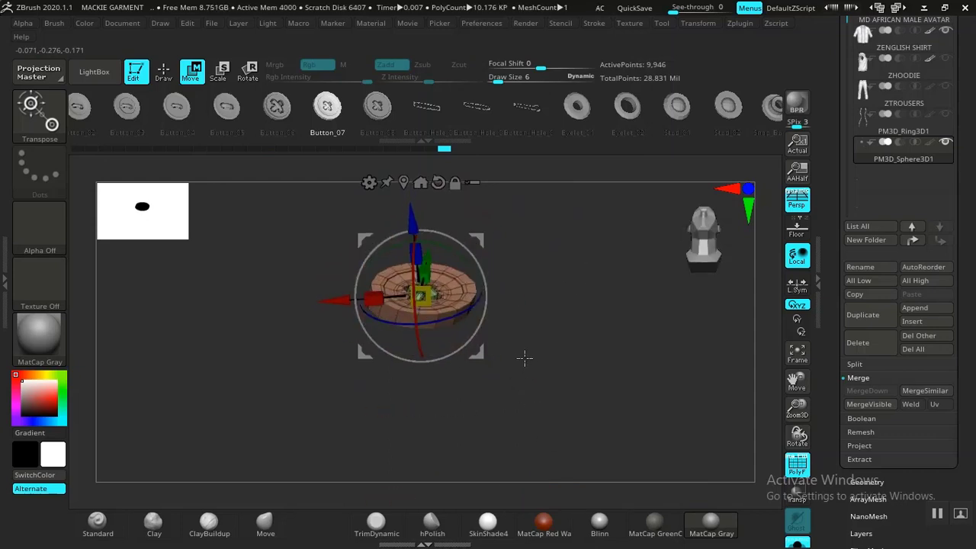
{"action": "left_click_drag", "start_coordinate": [556, 439], "coordinate": [539, 255]}
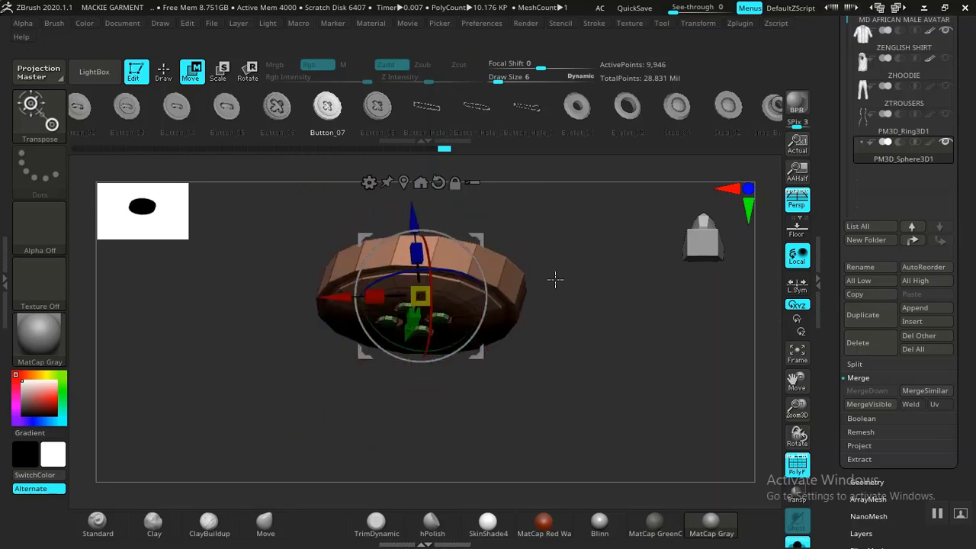
{"action": "left_click_drag", "start_coordinate": [554, 279], "coordinate": [569, 417]}
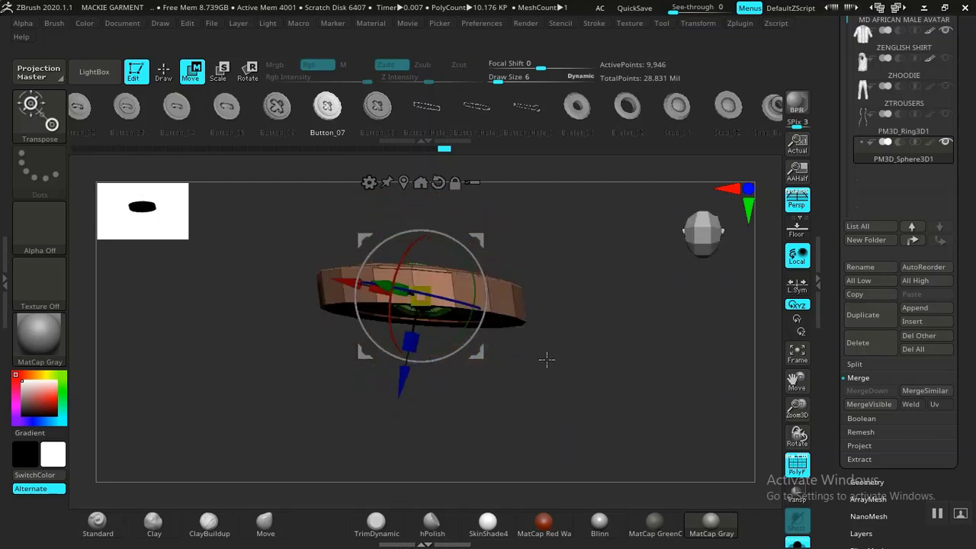
- Finish checking the isolated button, bring the whole shirt back with the wireframe off and review the placed buttons along the front edge
{"action": "left_click_drag", "start_coordinate": [545, 360], "coordinate": [620, 286]}
{"action": "left_click_drag", "start_coordinate": [595, 343], "coordinate": [586, 287]}
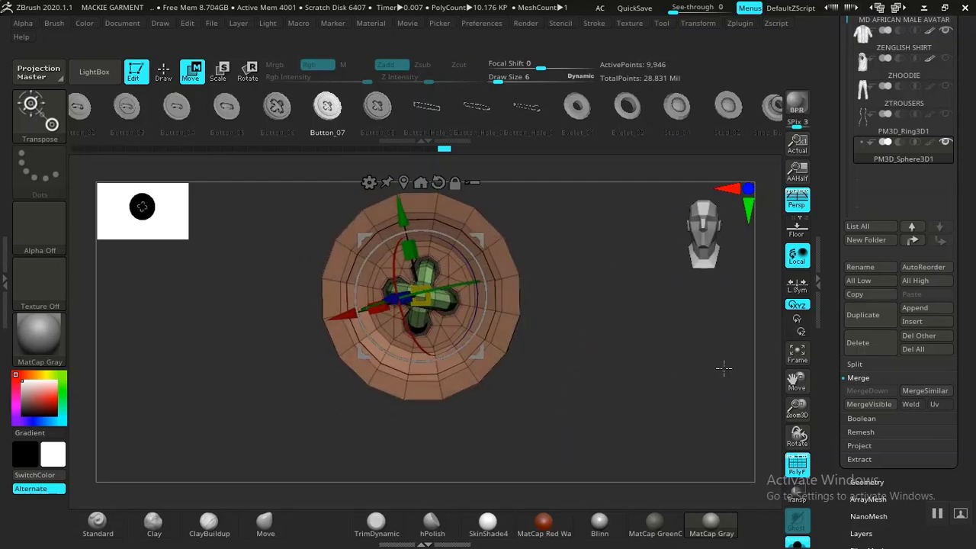
{"action": "left_click_drag", "start_coordinate": [825, 412], "coordinate": [825, 274]}
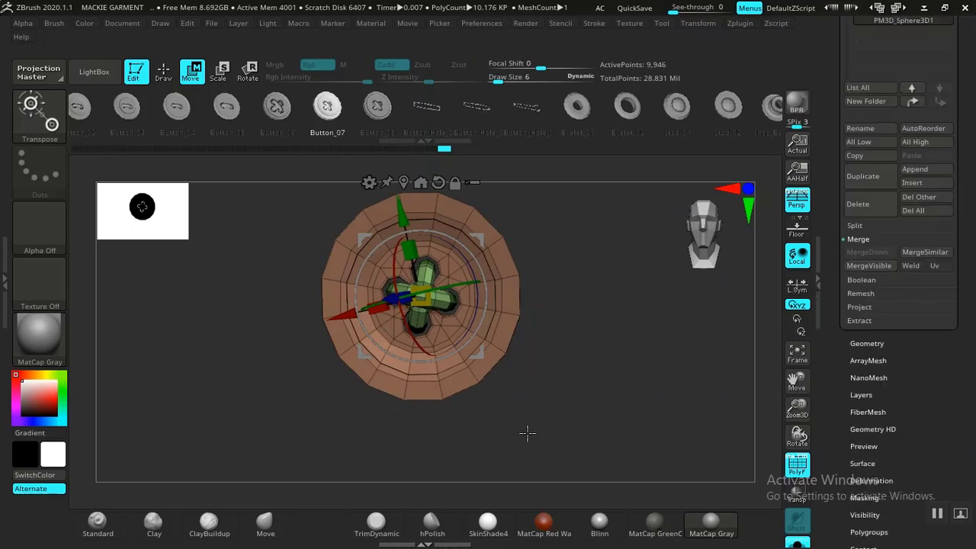
{"action": "left_click_drag", "start_coordinate": [518, 418], "coordinate": [443, 328], "text": "alt"}
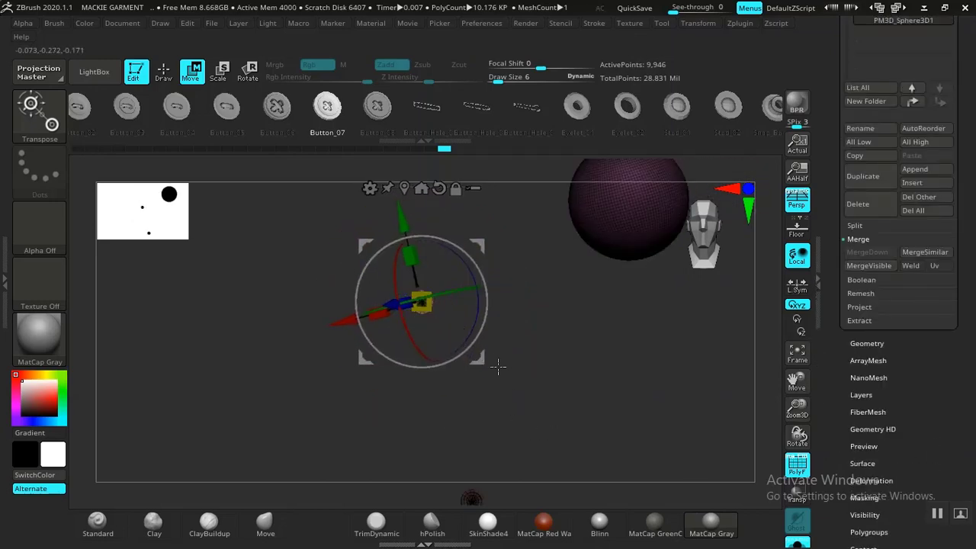
{"action": "left_click", "coordinate": [797, 543]}
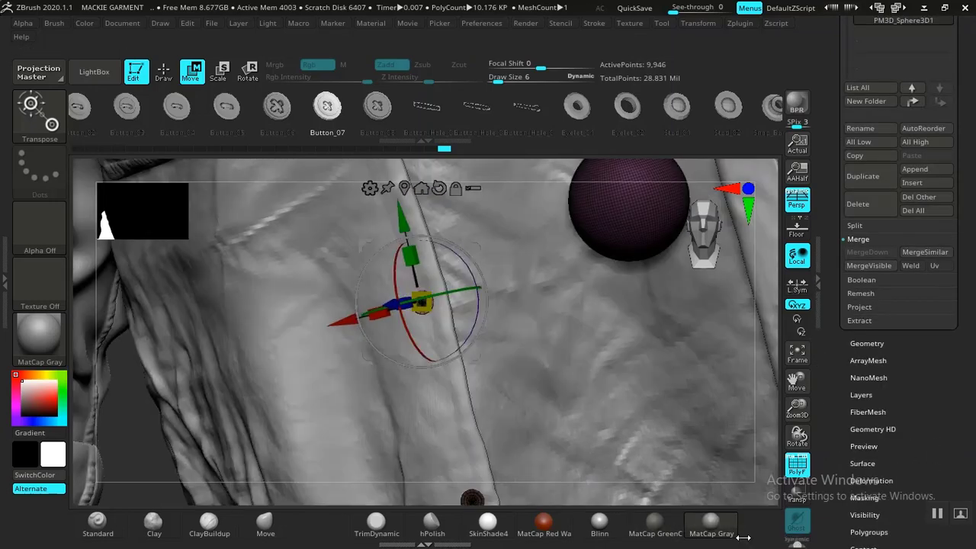
{"action": "left_click_drag", "start_coordinate": [144, 447], "coordinate": [91, 274], "text": "alt"}
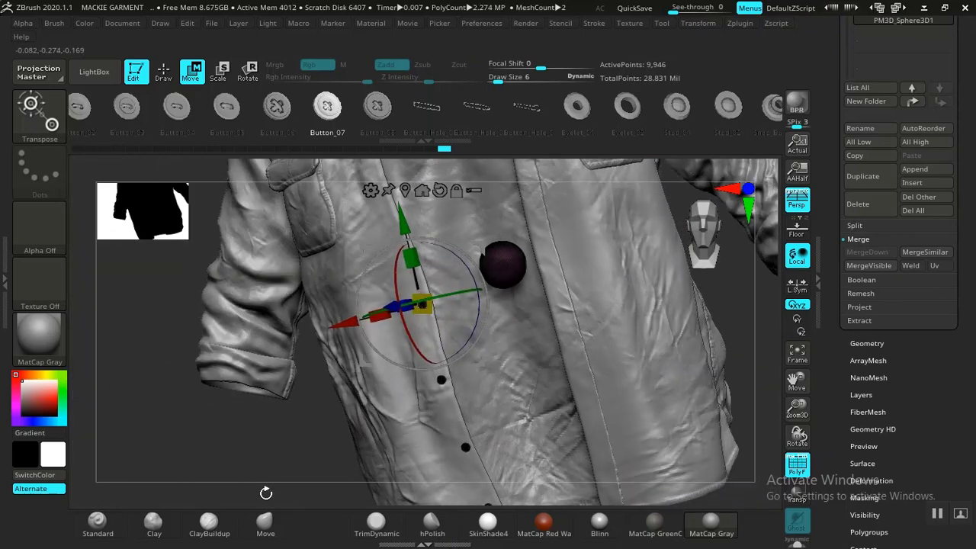
{"action": "left_click_drag", "start_coordinate": [266, 493], "coordinate": [296, 479]}
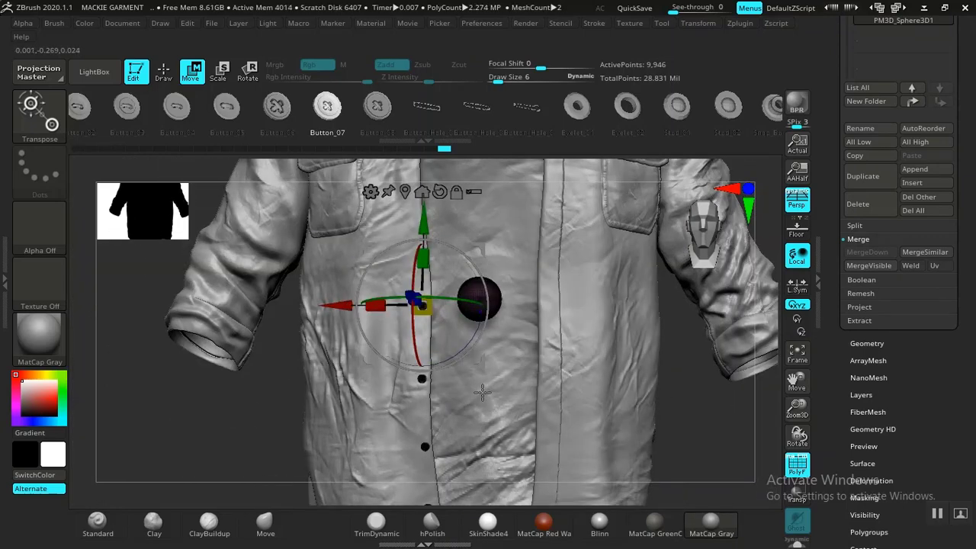
{"action": "key", "text": "shift+f"}
{"action": "key", "text": "q"}
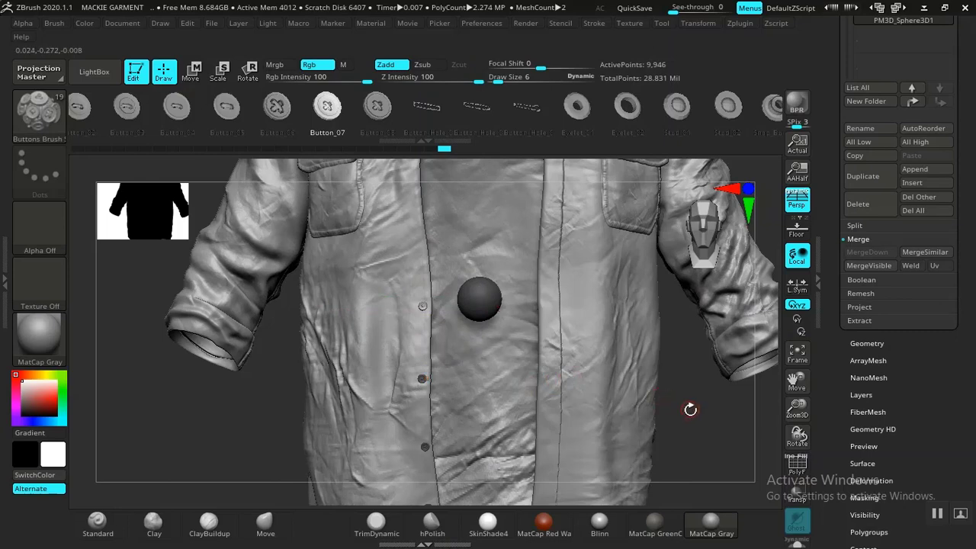
{"action": "left_click_drag", "start_coordinate": [690, 410], "coordinate": [721, 506], "text": "alt"}
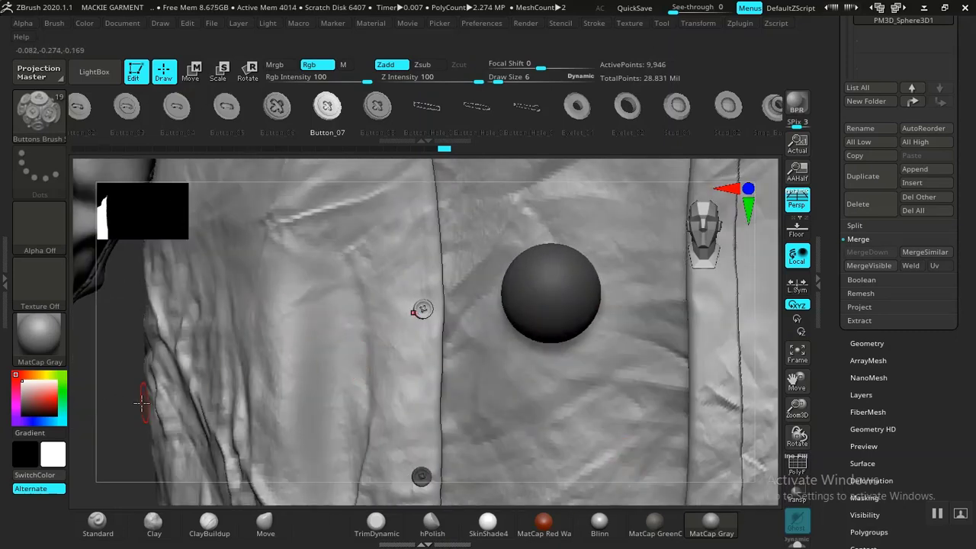
{"action": "left_click_drag", "start_coordinate": [138, 362], "coordinate": [382, 363], "text": "alt"}
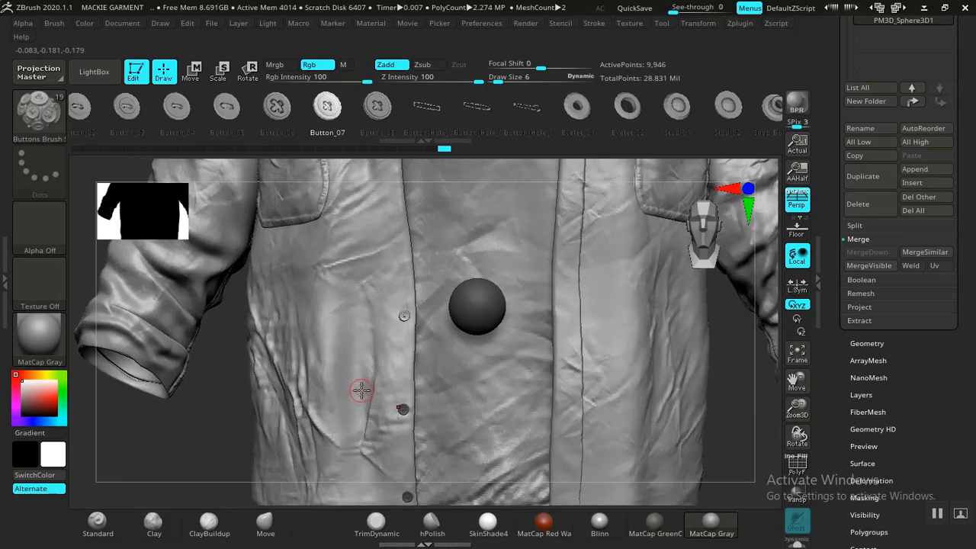
- Duplicate the fourth button about 0.102 upward along the Y axis to the next mask and shift the copy about 0.0105 along X
{"action": "key", "text": "w"}
{"action": "left_click", "coordinate": [311, 393], "text": "alt"}
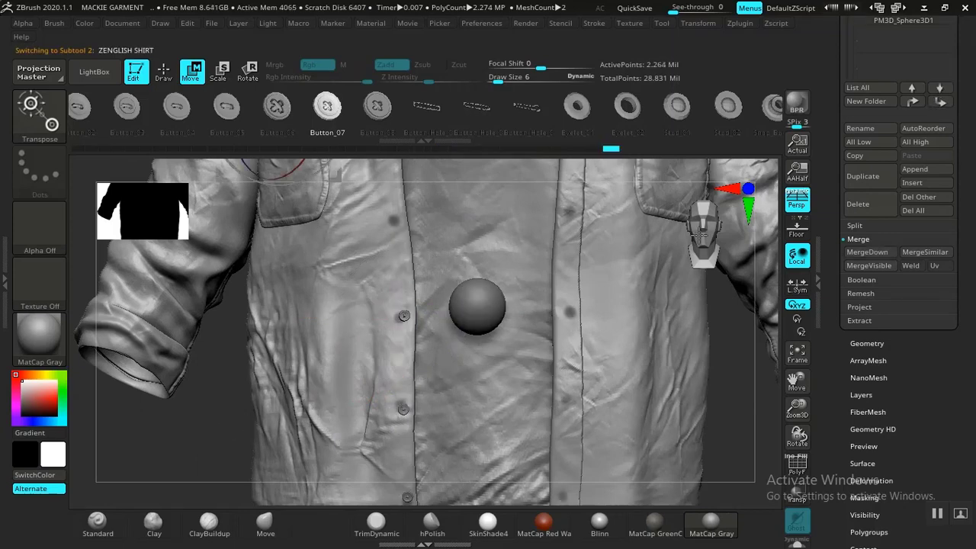
{"action": "left_click", "coordinate": [861, 176]}
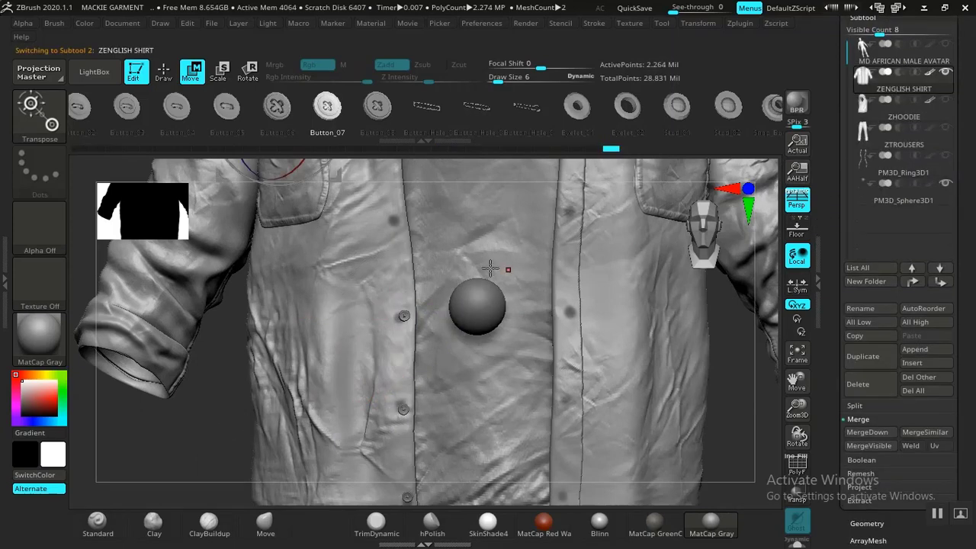
{"action": "left_click", "coordinate": [881, 203]}
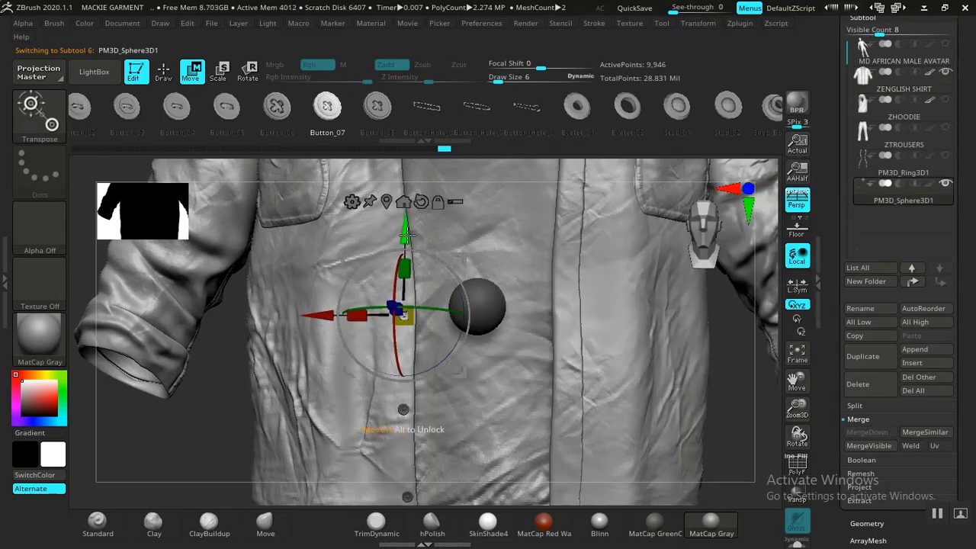
{"action": "left_click_drag", "start_coordinate": [406, 234], "coordinate": [409, 141], "text": "ctrl"}
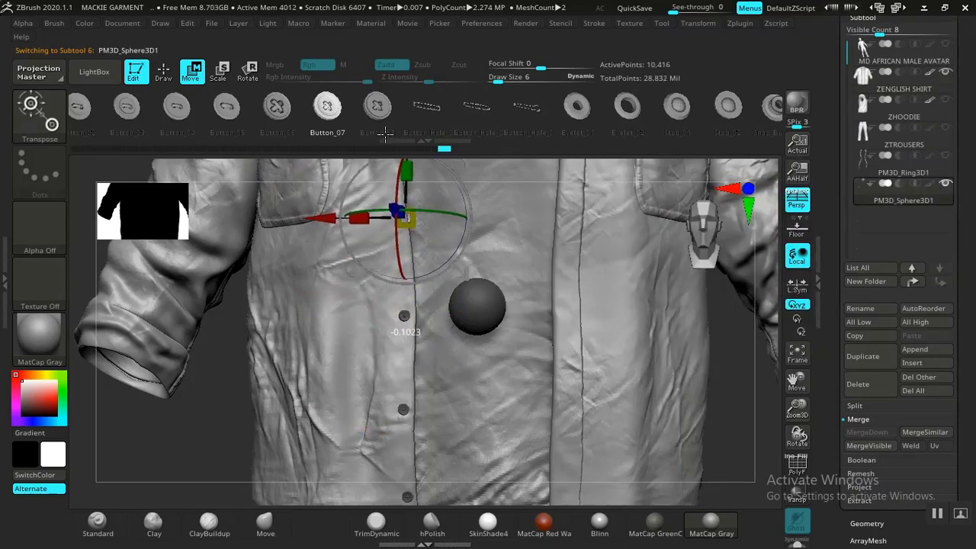
{"action": "left_click_drag", "start_coordinate": [324, 221], "coordinate": [313, 221]}
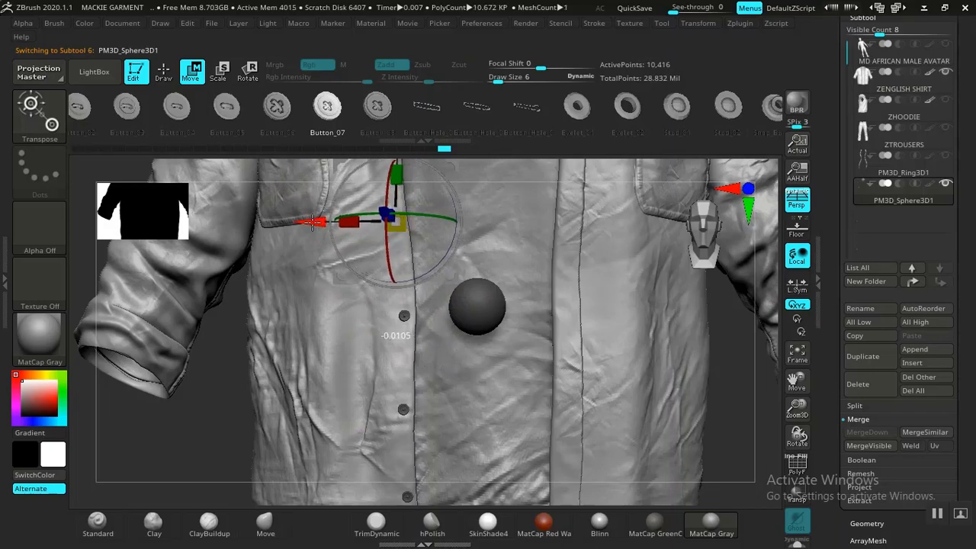
- Adjust the fifth button's depth along the Z axis to sit on the fabric and check it from the front and side
{"action": "left_click_drag", "start_coordinate": [193, 420], "coordinate": [565, 265]}
{"action": "left_click_drag", "start_coordinate": [586, 221], "coordinate": [542, 325], "text": "alt"}
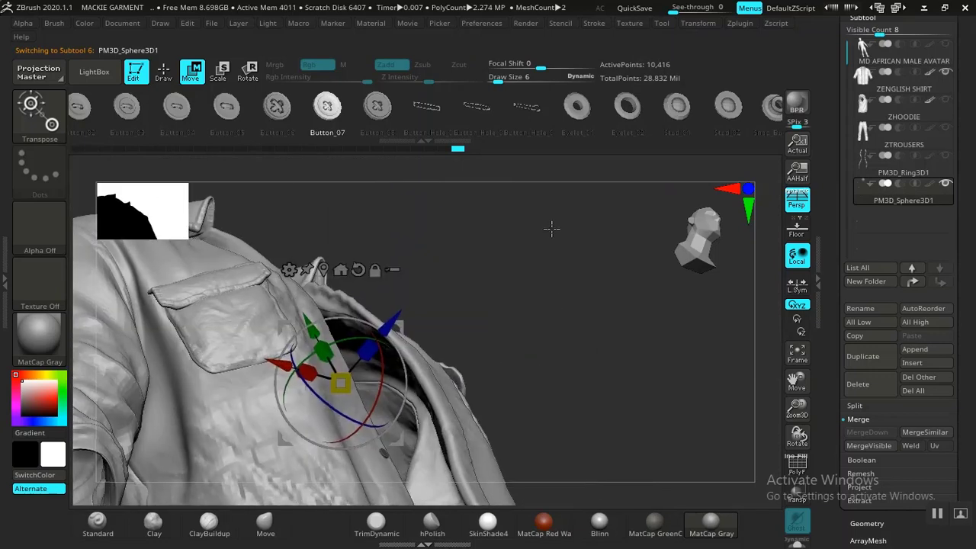
{"action": "left_click_drag", "start_coordinate": [578, 264], "coordinate": [680, 411], "text": "alt"}
{"action": "left_click_drag", "start_coordinate": [395, 329], "coordinate": [418, 304]}
{"action": "left_click_drag", "start_coordinate": [527, 280], "coordinate": [668, 228]}
{"action": "key", "text": "f"}
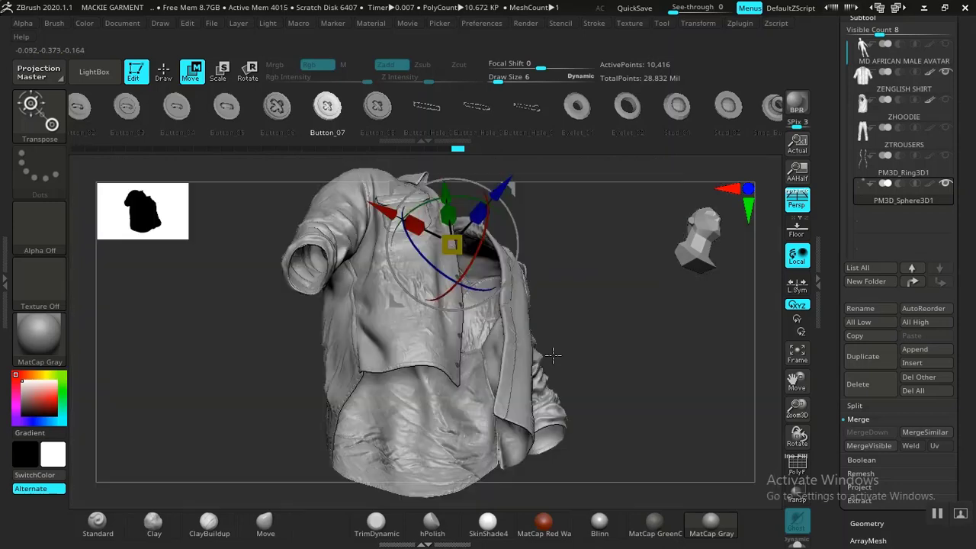
{"action": "left_click_drag", "start_coordinate": [609, 368], "coordinate": [544, 416], "text": "shift"}
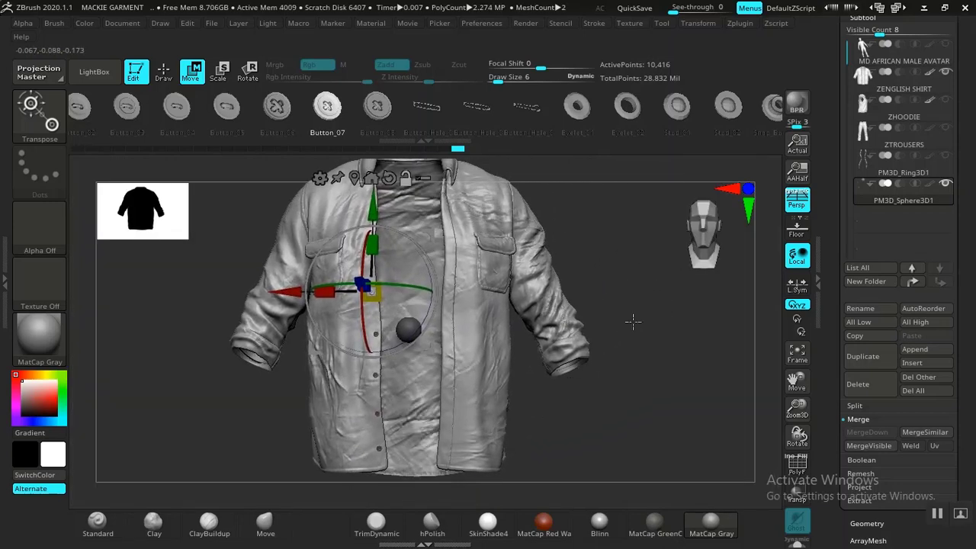
{"action": "left_click_drag", "start_coordinate": [646, 312], "coordinate": [603, 396], "text": "alt"}
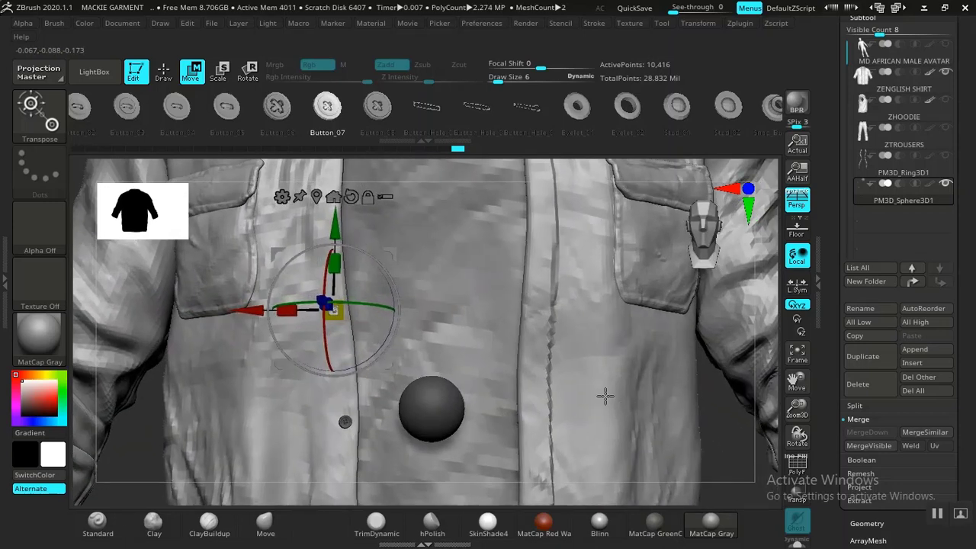
{"action": "left_click_drag", "start_coordinate": [741, 417], "coordinate": [667, 340]}
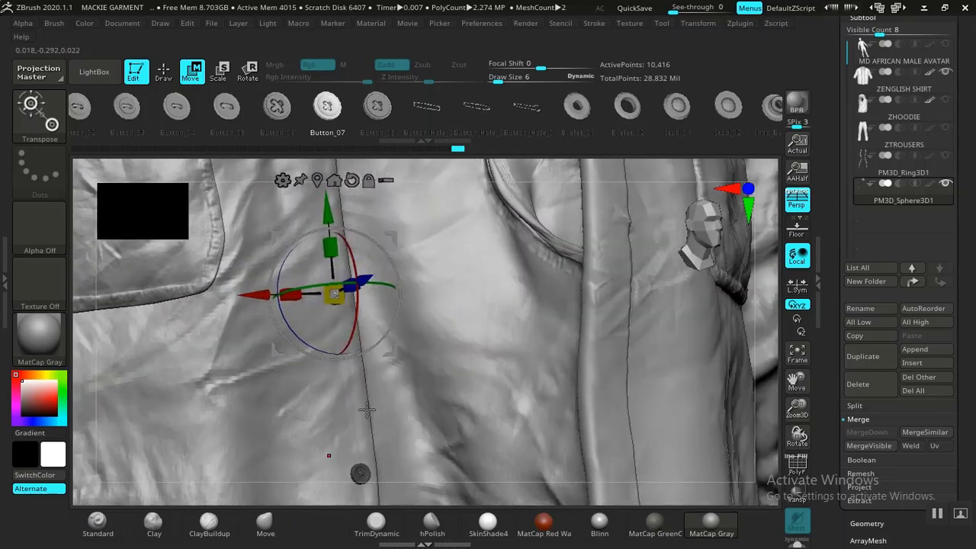
- Compare the fifth button with its mask on the shirt subtool and refine its fit to the fabric on the sphere subtool
{"action": "left_click", "coordinate": [293, 417], "text": "alt"}
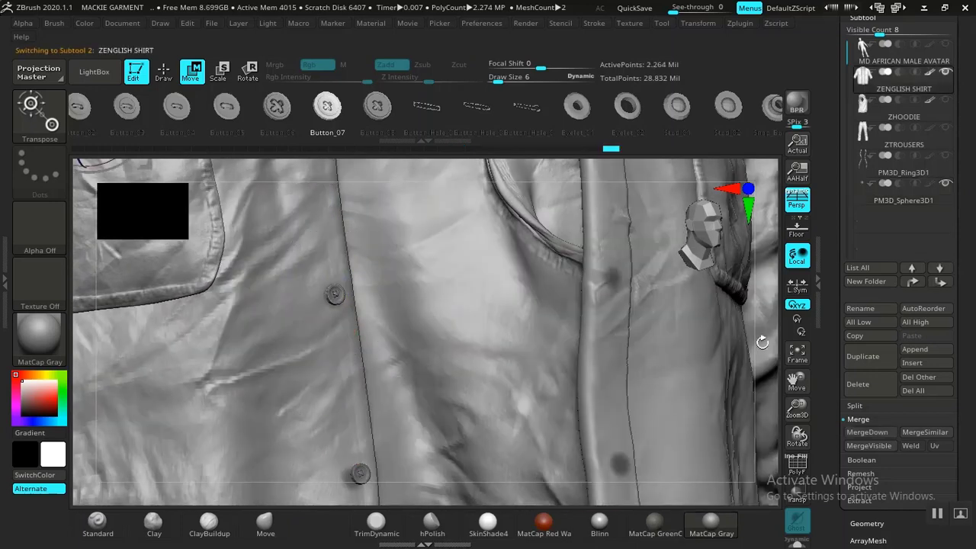
{"action": "key", "text": "f"}
{"action": "left_click_drag", "start_coordinate": [642, 378], "coordinate": [675, 350], "text": "shift"}
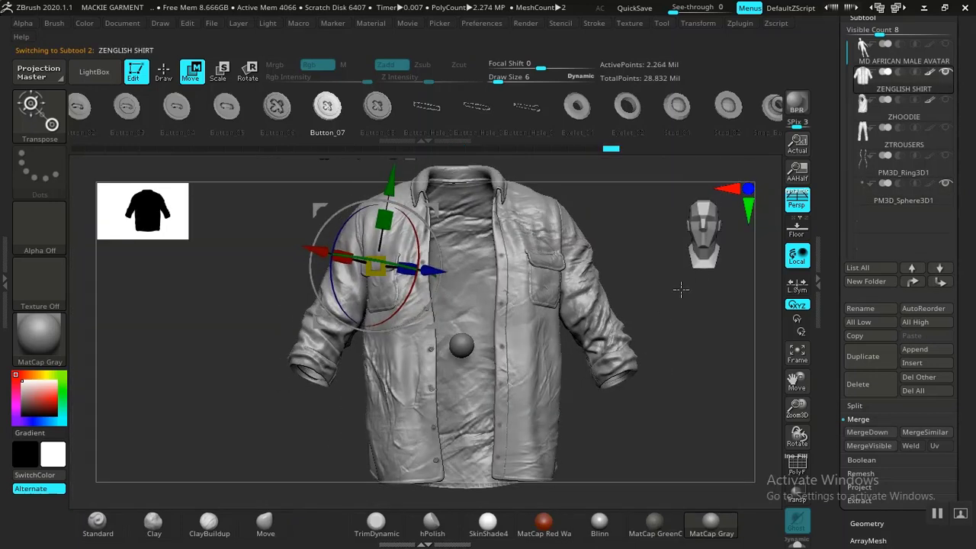
{"action": "left_click_drag", "start_coordinate": [679, 290], "coordinate": [621, 358], "text": "alt"}
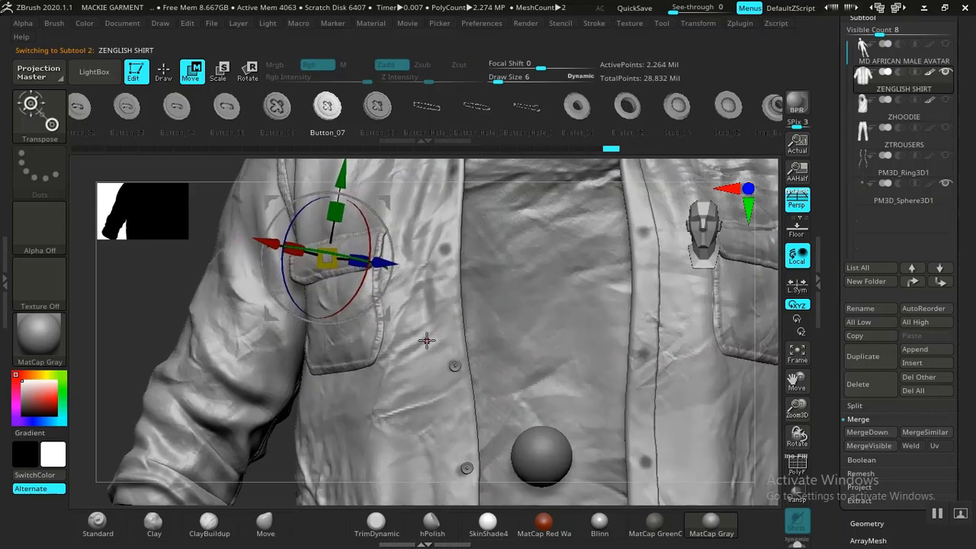
{"action": "left_click", "coordinate": [865, 204]}
{"action": "left_click_drag", "start_coordinate": [130, 349], "coordinate": [252, 301]}
{"action": "left_click_drag", "start_coordinate": [596, 344], "coordinate": [422, 268], "text": "alt"}
{"action": "left_click_drag", "start_coordinate": [570, 278], "coordinate": [691, 459]}
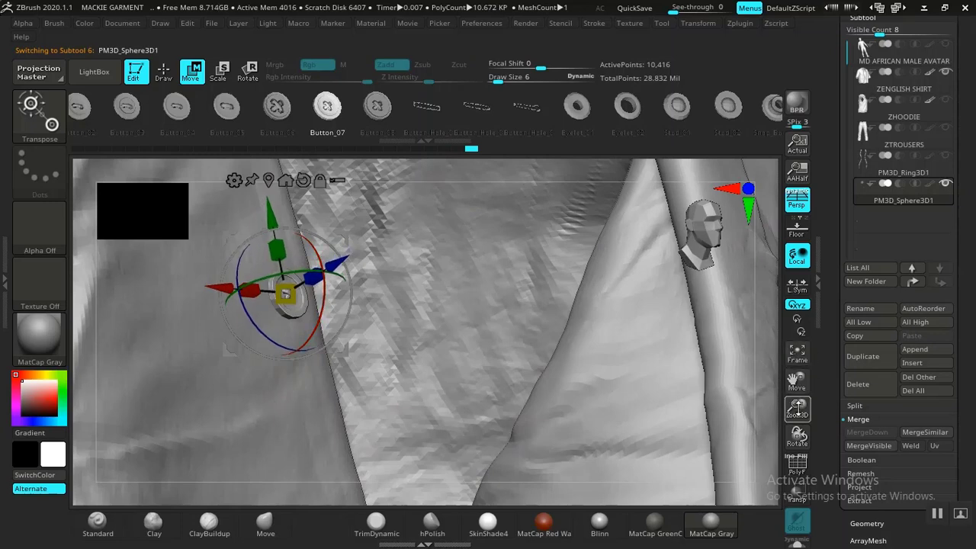
{"action": "left_click_drag", "start_coordinate": [797, 434], "coordinate": [735, 311]}
{"action": "left_click_drag", "start_coordinate": [629, 298], "coordinate": [607, 294]}
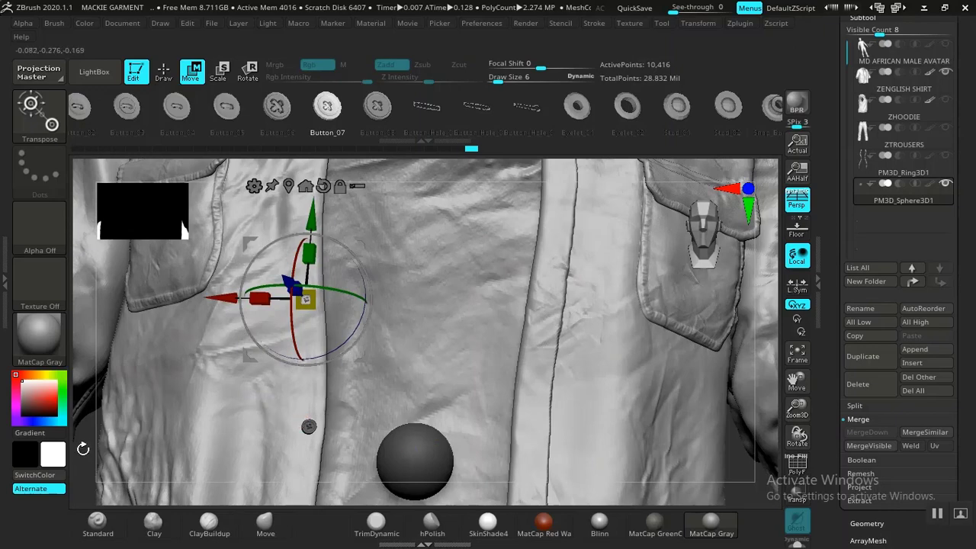
- Examine how the fifth button sits on the shirt's front edge from the side, close up and from the front
{"action": "left_click_drag", "start_coordinate": [83, 448], "coordinate": [93, 400], "text": "alt"}
{"action": "left_click_drag", "start_coordinate": [632, 312], "coordinate": [536, 366]}
{"action": "left_click_drag", "start_coordinate": [520, 168], "coordinate": [525, 399], "text": "alt"}
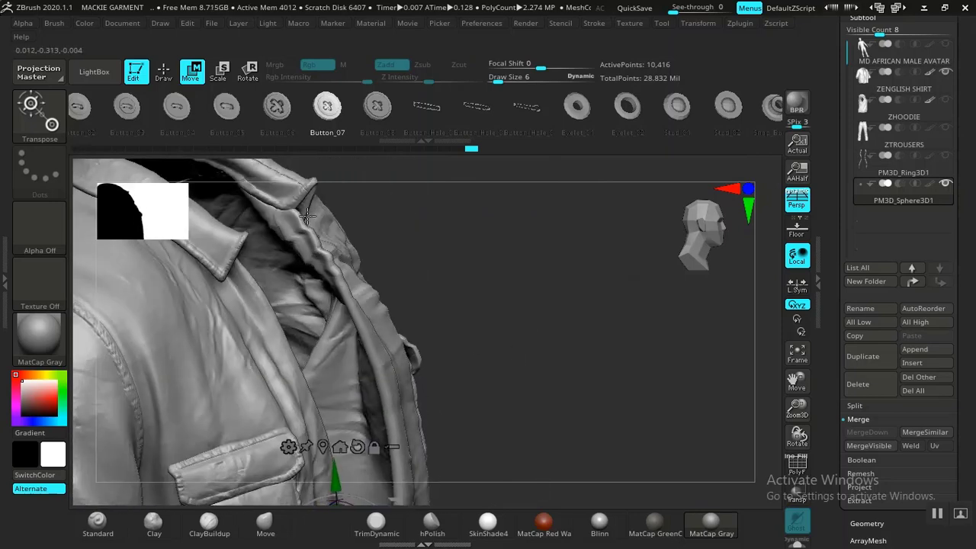
{"action": "left_click_drag", "start_coordinate": [530, 349], "coordinate": [447, 284], "text": "alt"}
{"action": "mouse_move", "coordinate": [571, 424]}
{"action": "left_mouse_down", "text": "alt"}
{"action": "mouse_move", "coordinate": [531, 264]}
{"action": "mouse_move", "coordinate": [557, 313]}
{"action": "mouse_move", "coordinate": [568, 449]}
{"action": "mouse_move", "coordinate": [565, 427]}
{"action": "left_mouse_up", "text": "alt"}
{"action": "left_click_drag", "start_coordinate": [183, 418], "coordinate": [452, 395]}
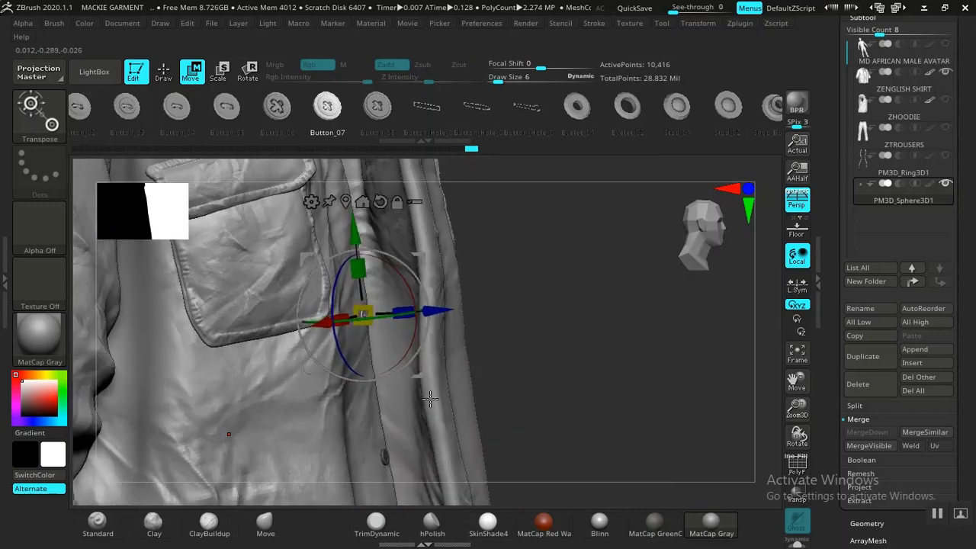
{"action": "left_click_drag", "start_coordinate": [586, 390], "coordinate": [465, 345], "text": "alt"}
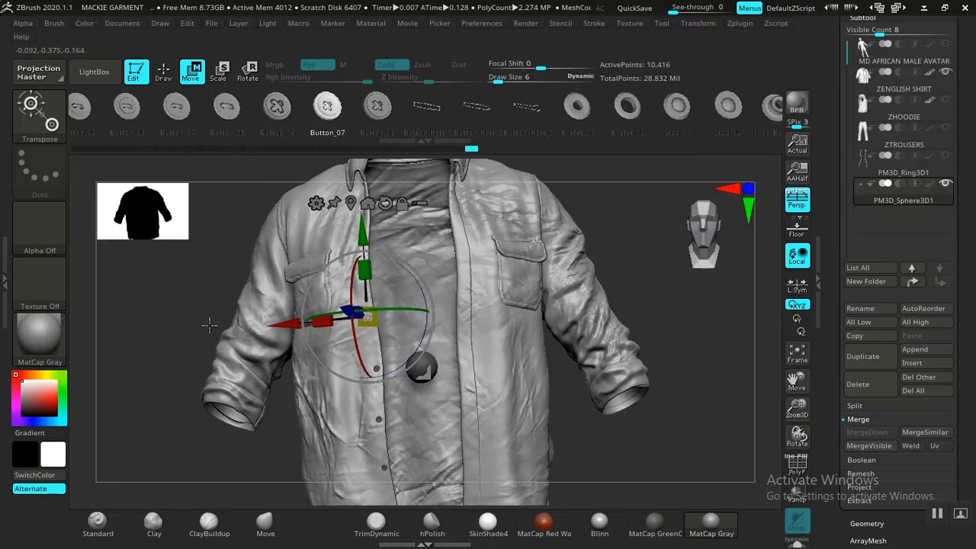
{"action": "left_click_drag", "start_coordinate": [116, 322], "coordinate": [205, 394], "text": "alt"}
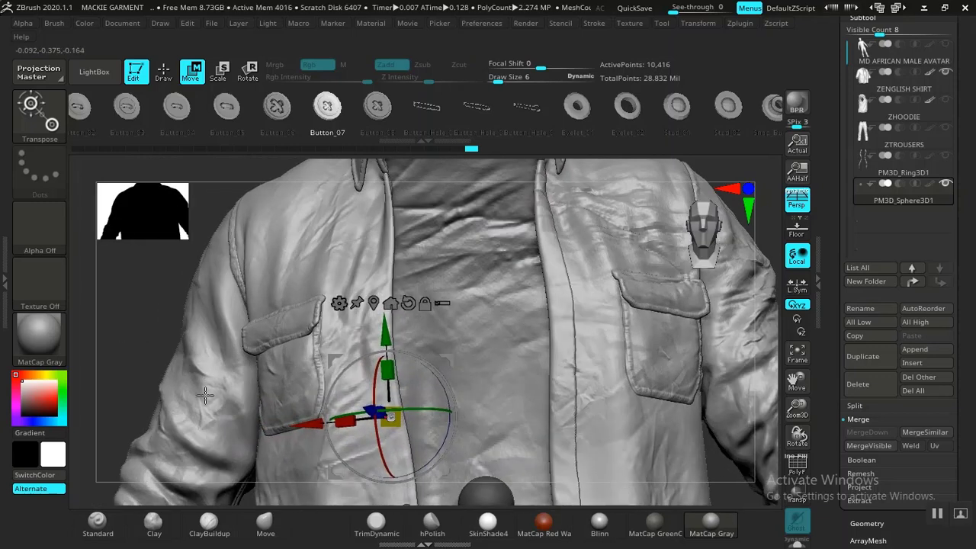
- Locate the next mask on the shirt subtool and duplicate the fifth button upward along the Y axis to that spot beside the pocket flap
{"action": "left_click", "coordinate": [248, 350], "text": "alt"}
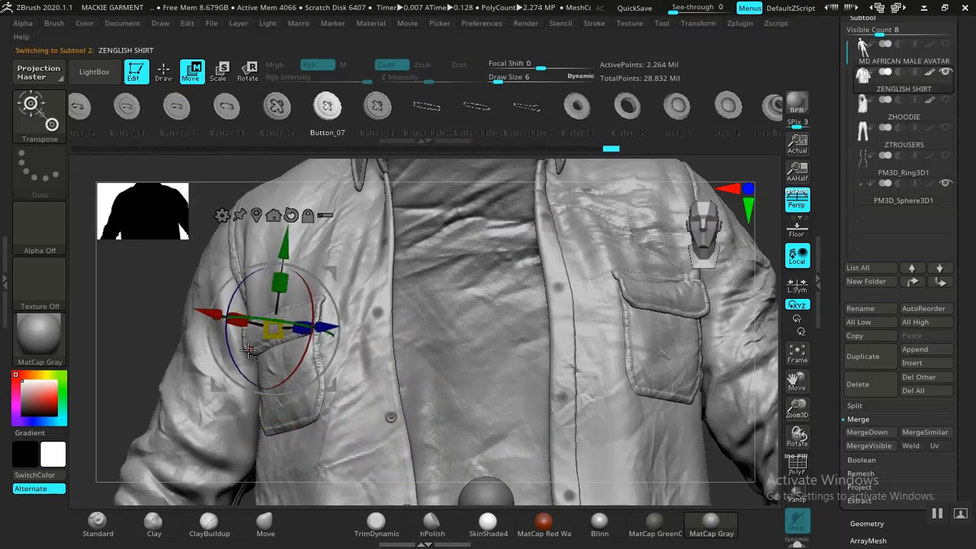
{"action": "left_click", "coordinate": [882, 202]}
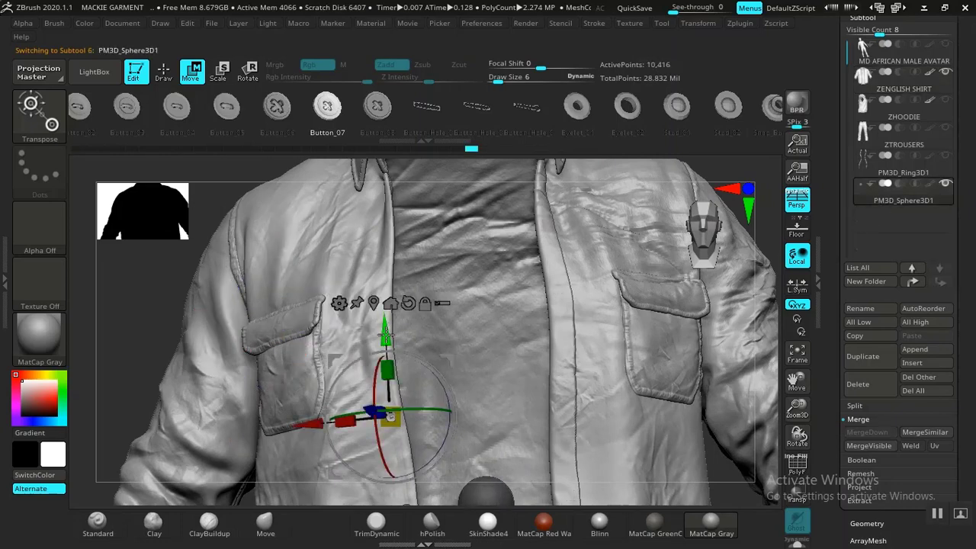
{"action": "left_click_drag", "start_coordinate": [163, 303], "coordinate": [160, 327]}
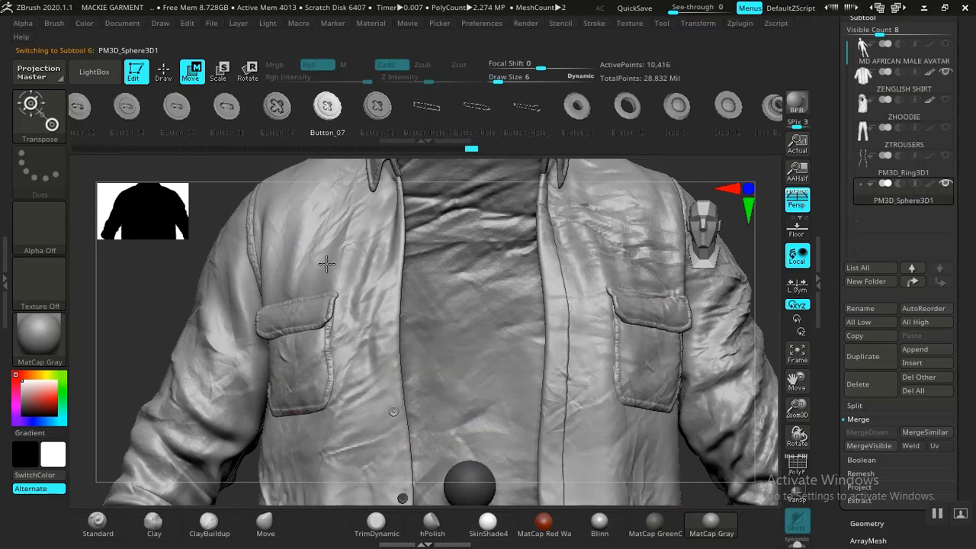
{"action": "left_click", "coordinate": [326, 263], "text": "alt"}
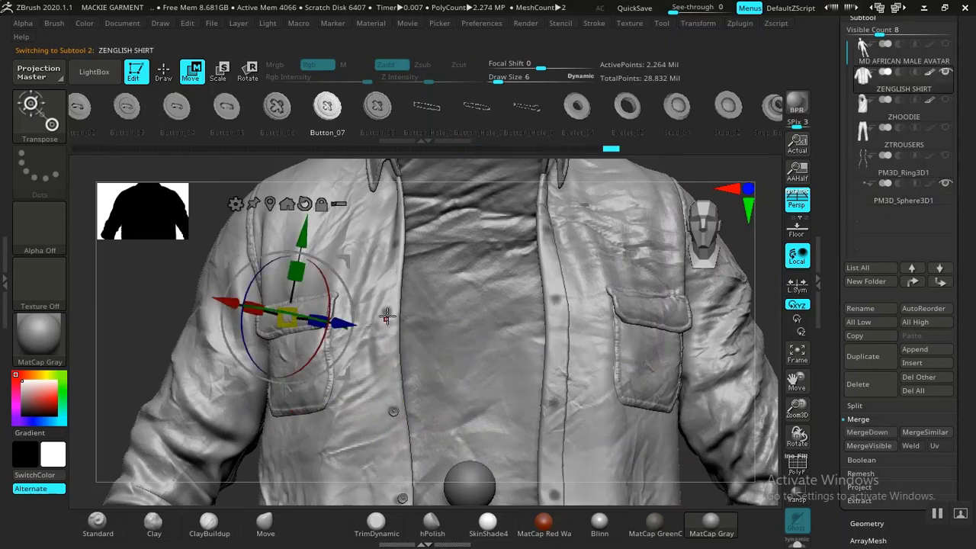
{"action": "left_click", "coordinate": [871, 203]}
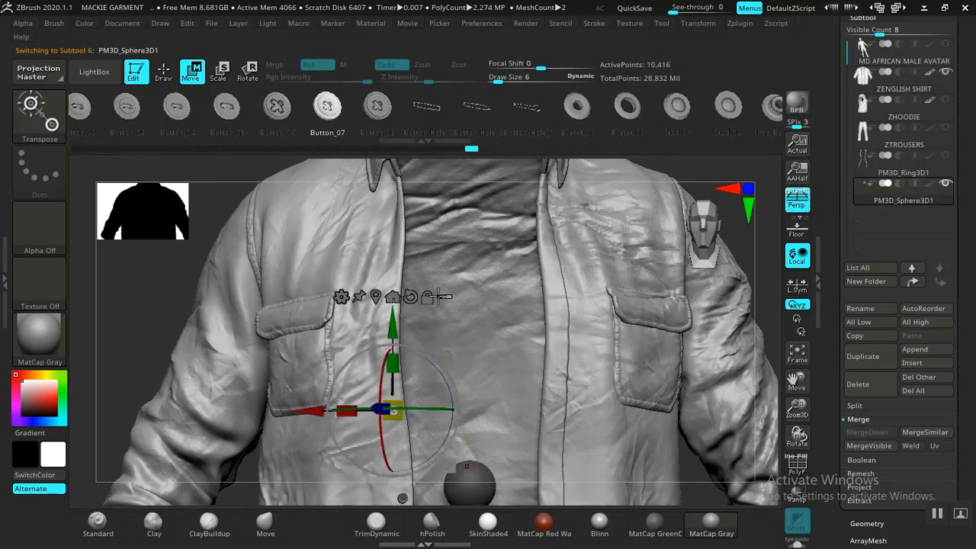
{"action": "left_click_drag", "start_coordinate": [392, 329], "coordinate": [381, 227]}
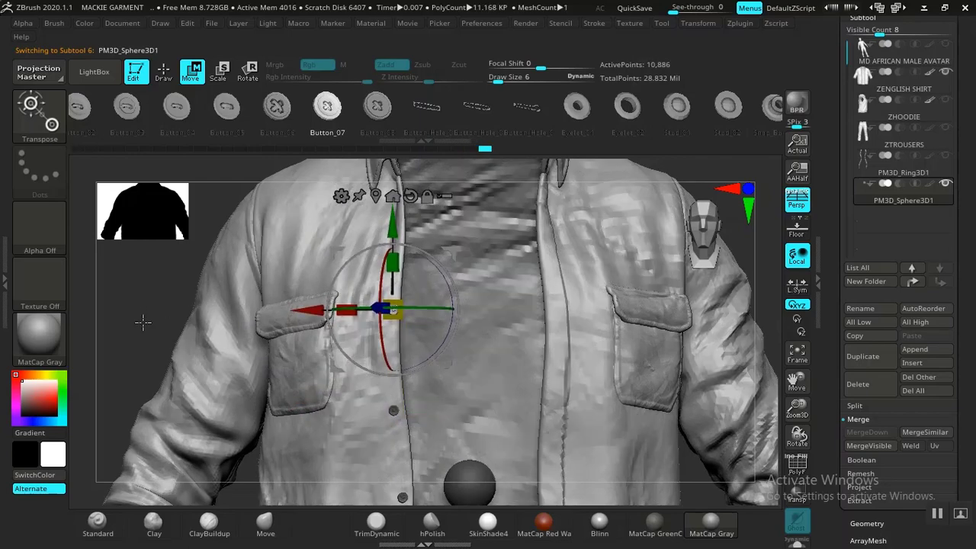
- Move the sixth button onto the shirt's front edge beside the pocket flap and adjust its depth along the Z axis
{"action": "left_click_drag", "start_coordinate": [143, 322], "coordinate": [244, 320], "text": "alt"}
{"action": "left_click_drag", "start_coordinate": [540, 327], "coordinate": [828, 450], "text": "alt"}
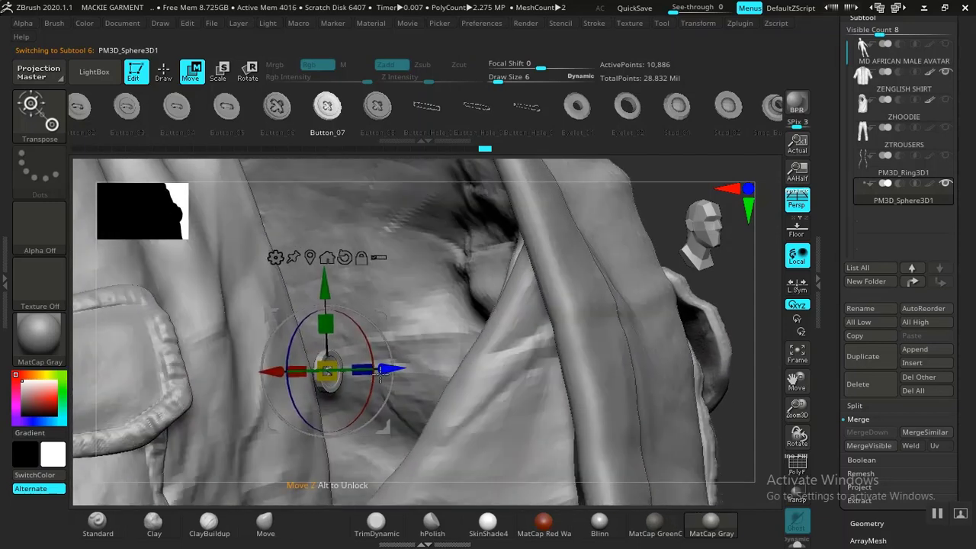
{"action": "left_click_drag", "start_coordinate": [730, 311], "coordinate": [610, 337]}
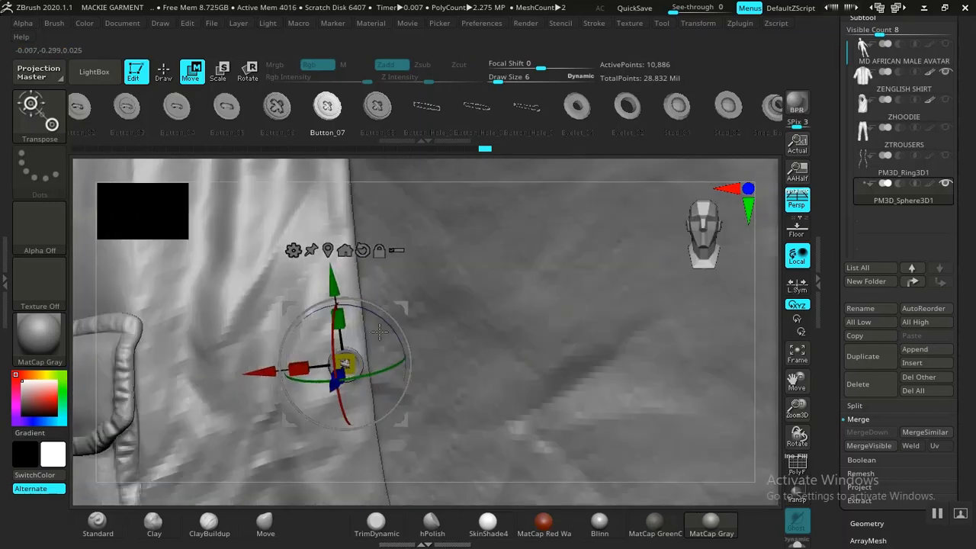
{"action": "left_click_drag", "start_coordinate": [405, 305], "coordinate": [399, 308]}
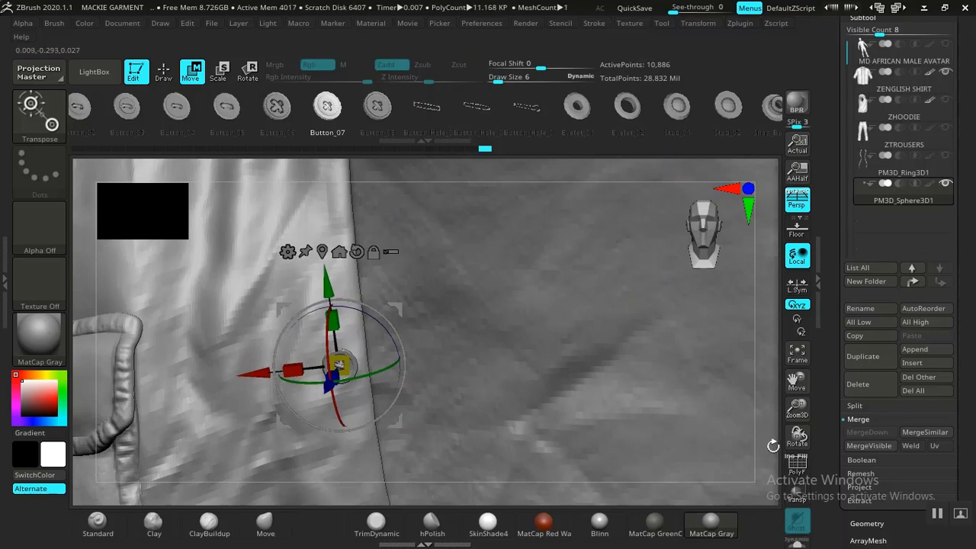
{"action": "left_click_drag", "start_coordinate": [795, 437], "coordinate": [834, 432]}
{"action": "left_click_drag", "start_coordinate": [510, 390], "coordinate": [530, 283]}
{"action": "left_click_drag", "start_coordinate": [422, 364], "coordinate": [401, 363]}
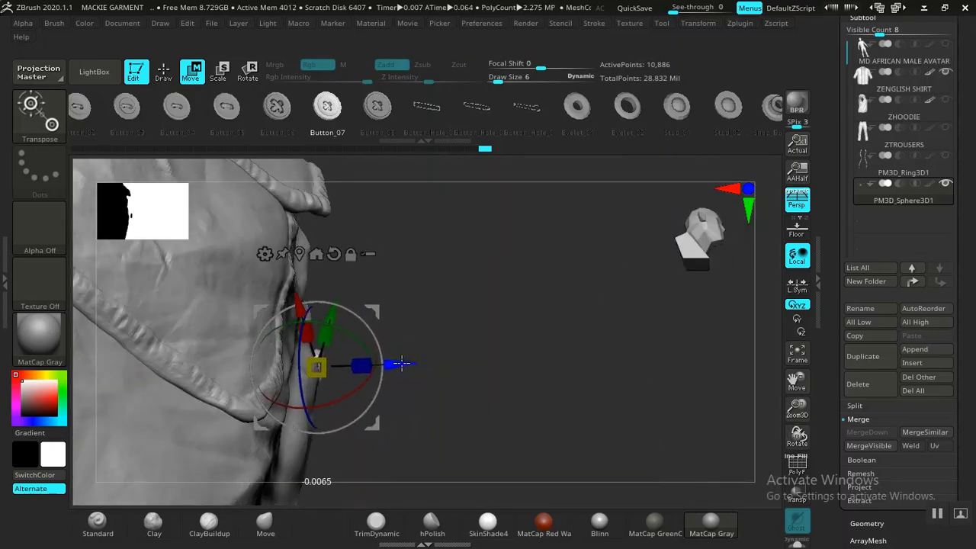
- Rotate the sixth button about its X axis and shift it along X until it lies flush with the fabric
{"action": "left_click_drag", "start_coordinate": [550, 369], "coordinate": [490, 317]}
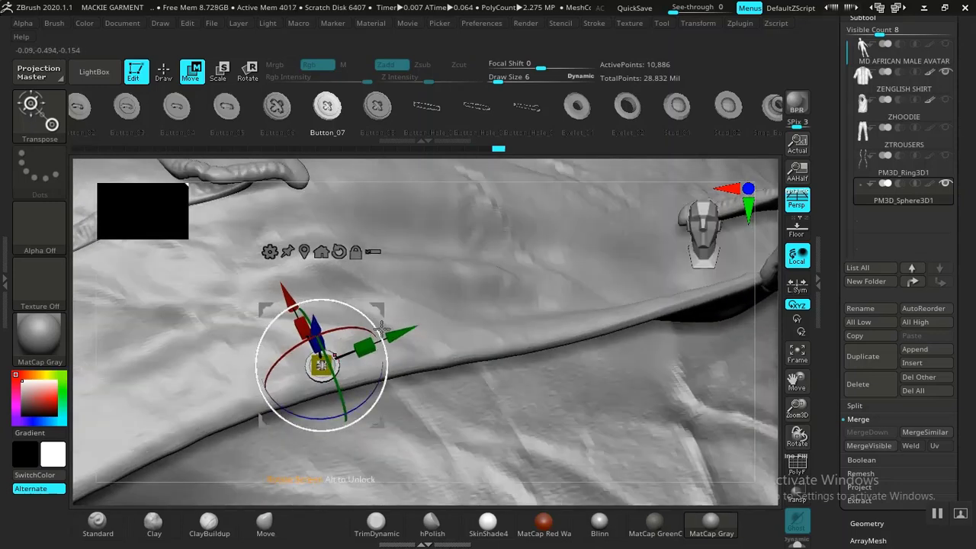
{"action": "left_click_drag", "start_coordinate": [381, 328], "coordinate": [347, 326]}
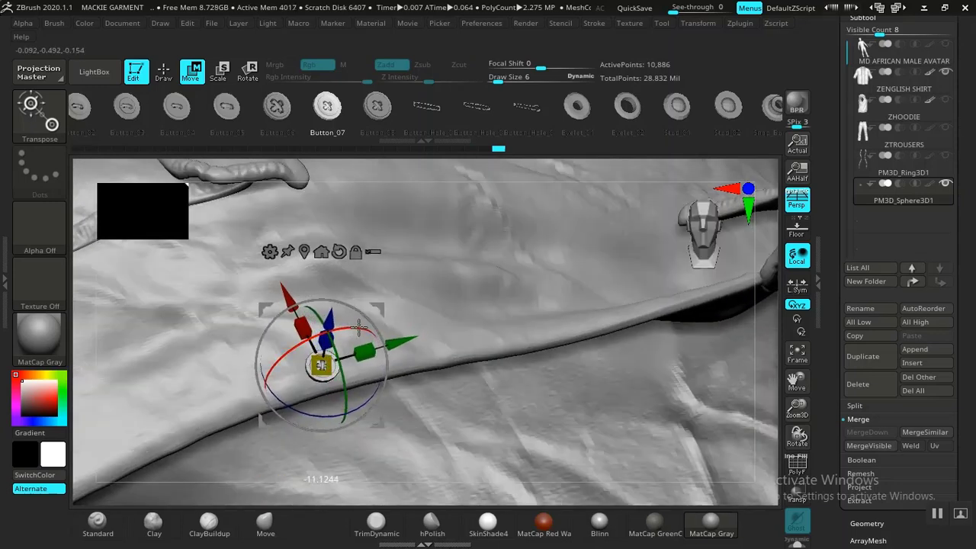
{"action": "left_click_drag", "start_coordinate": [287, 295], "coordinate": [282, 286]}
{"action": "left_click_drag", "start_coordinate": [798, 441], "coordinate": [819, 388]}
{"action": "left_click_drag", "start_coordinate": [521, 312], "coordinate": [527, 341]}
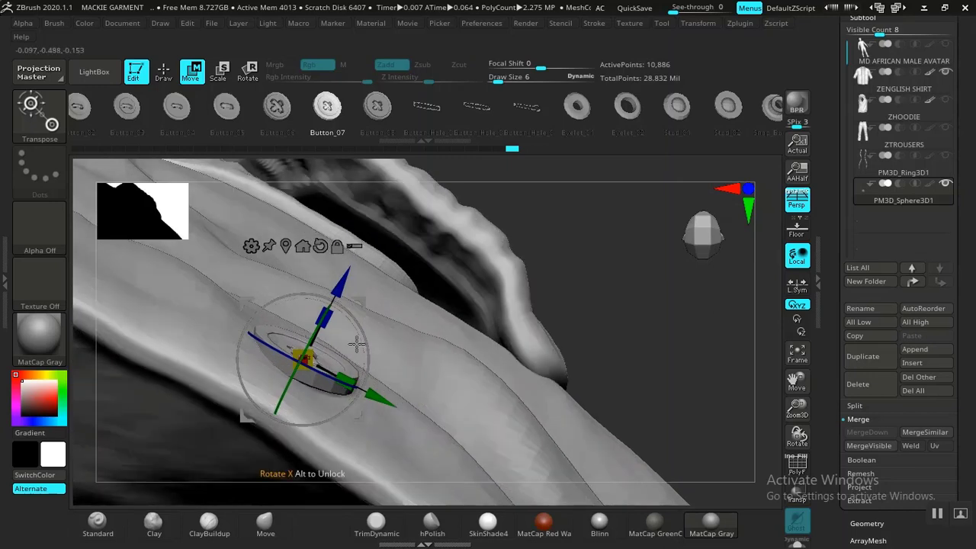
{"action": "mouse_move", "coordinate": [358, 341]}
{"action": "left_mouse_down"}
{"action": "mouse_move", "coordinate": [361, 349]}
{"action": "mouse_move", "coordinate": [311, 347]}
{"action": "mouse_move", "coordinate": [357, 339]}
{"action": "left_mouse_up"}
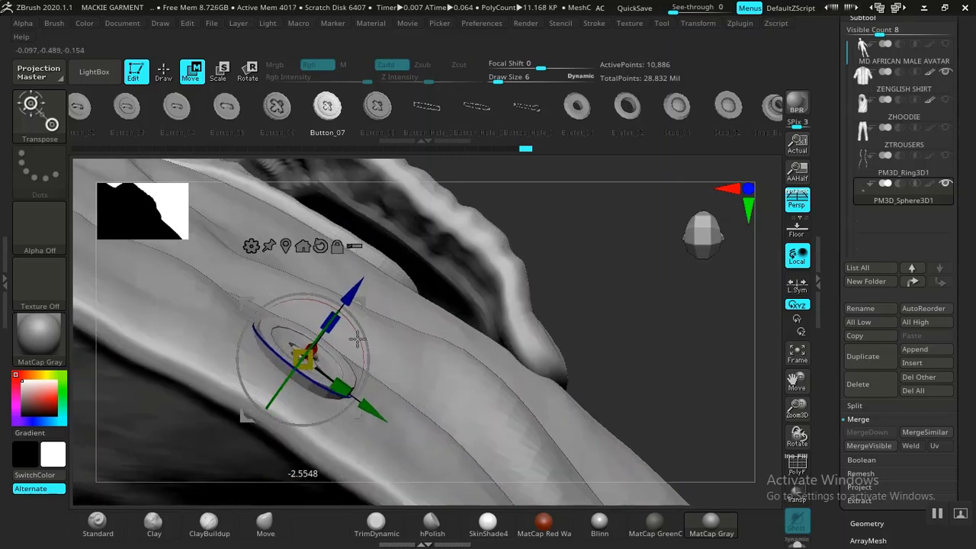
{"action": "left_click_drag", "start_coordinate": [636, 332], "coordinate": [530, 377]}
- Nudge the sixth button along the X axis in front view to line it up on the shirt's edge
{"action": "key", "text": "f"}
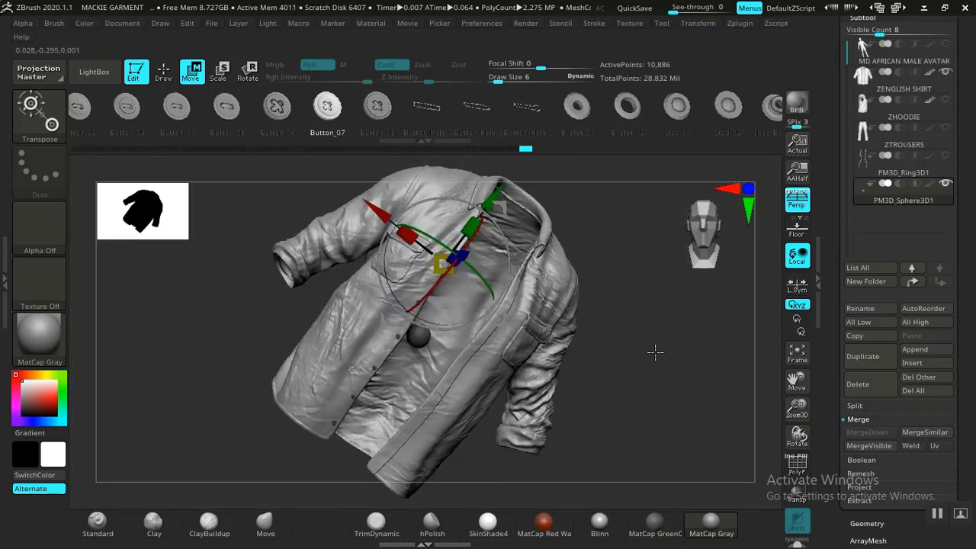
{"action": "left_click_drag", "start_coordinate": [653, 340], "coordinate": [653, 337], "text": "shift"}
{"action": "left_click_drag", "start_coordinate": [694, 375], "coordinate": [254, 362], "text": "alt"}
{"action": "left_click_drag", "start_coordinate": [154, 330], "coordinate": [163, 245], "text": "alt"}
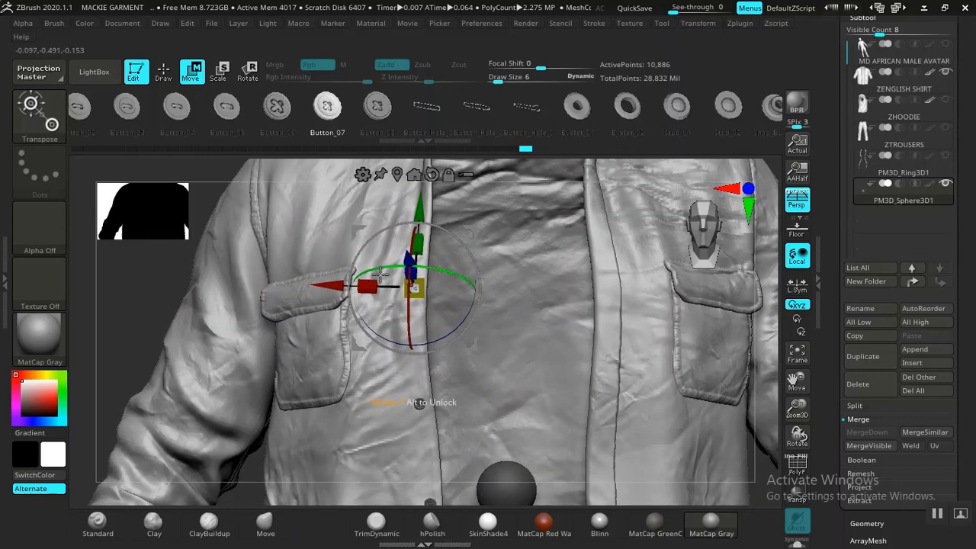
{"action": "left_click_drag", "start_coordinate": [329, 285], "coordinate": [326, 285]}
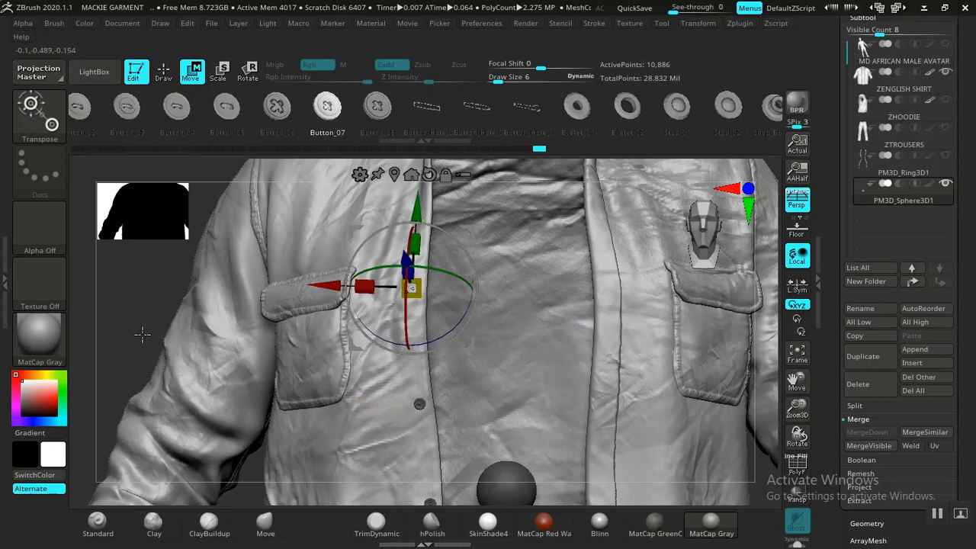
{"action": "left_click_drag", "start_coordinate": [138, 311], "coordinate": [285, 323], "text": "alt"}
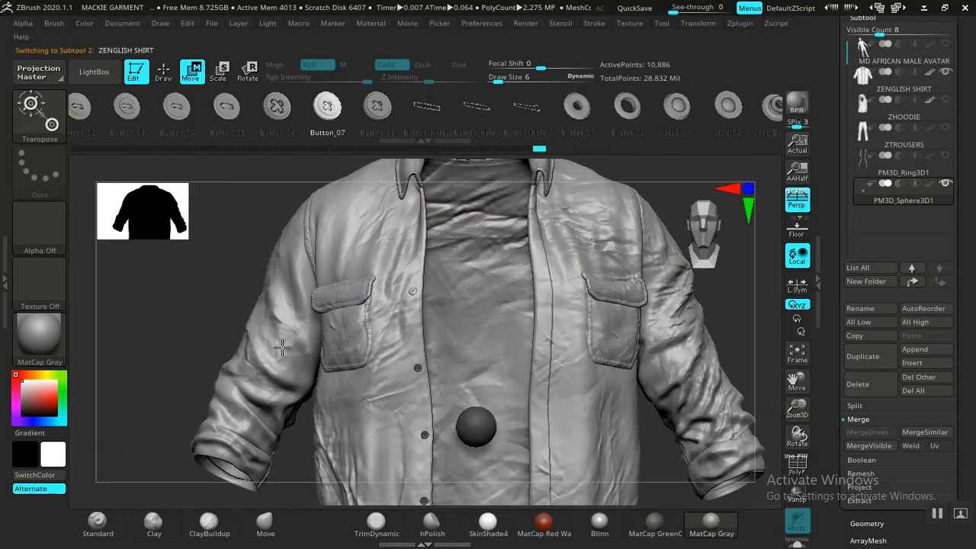
- Locate the next mask on the shirt subtool, duplicate the sixth button upward along the Y axis to it, and compare their positions
{"action": "left_click", "coordinate": [333, 292], "text": "alt"}
{"action": "left_click_drag", "start_coordinate": [173, 316], "coordinate": [198, 388], "text": "alt"}
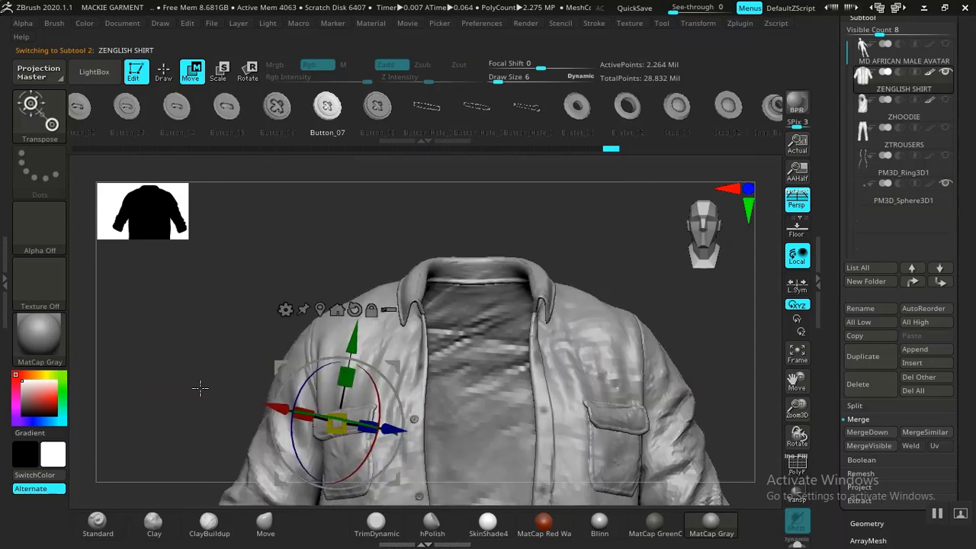
{"action": "left_click_drag", "start_coordinate": [327, 229], "coordinate": [396, 301], "text": "alt"}
{"action": "left_click_drag", "start_coordinate": [240, 219], "coordinate": [268, 207]}
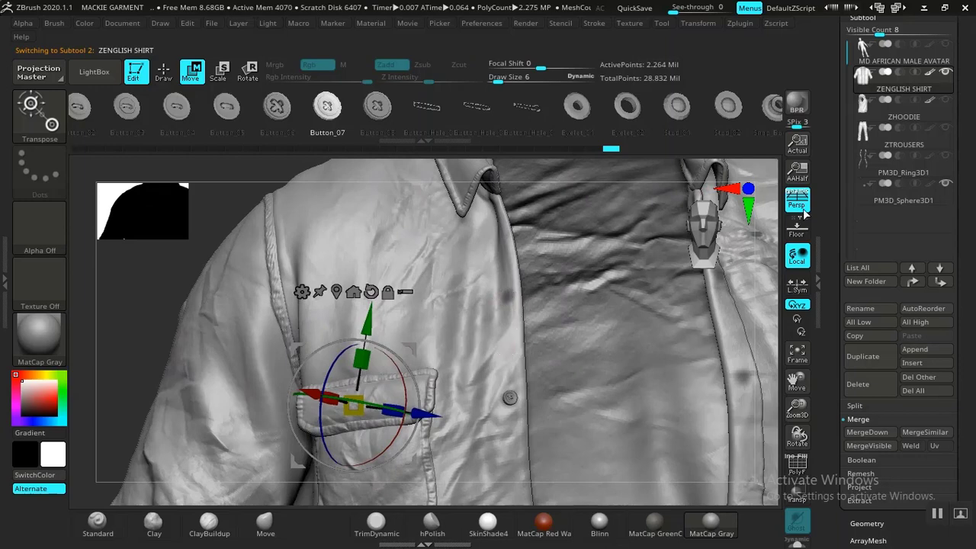
{"action": "left_click", "coordinate": [890, 201]}
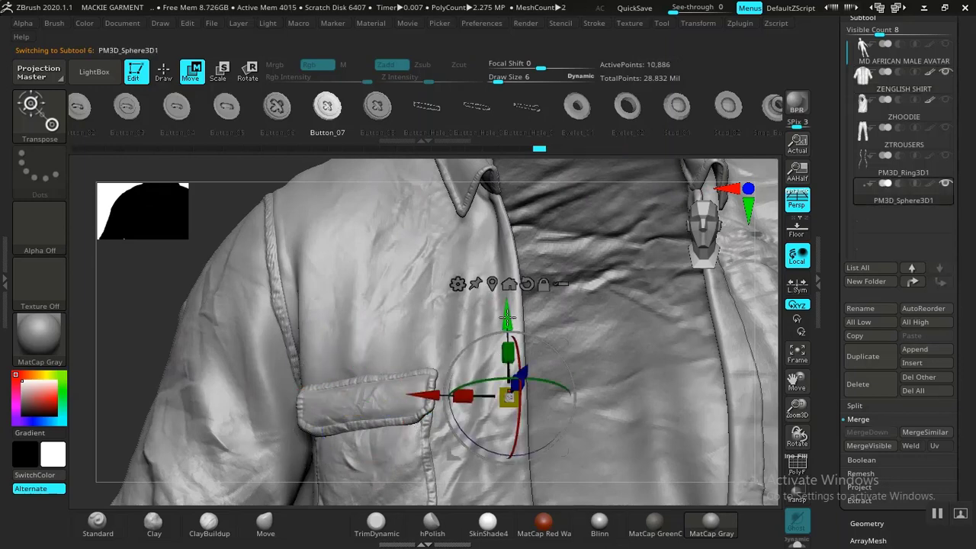
{"action": "left_click_drag", "start_coordinate": [507, 317], "coordinate": [497, 215]}
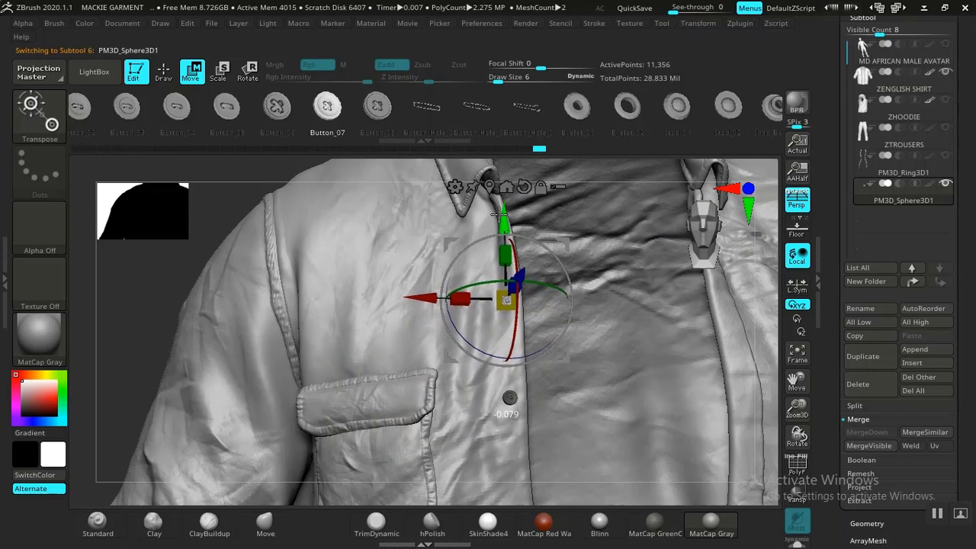
{"action": "left_click", "coordinate": [333, 351]}
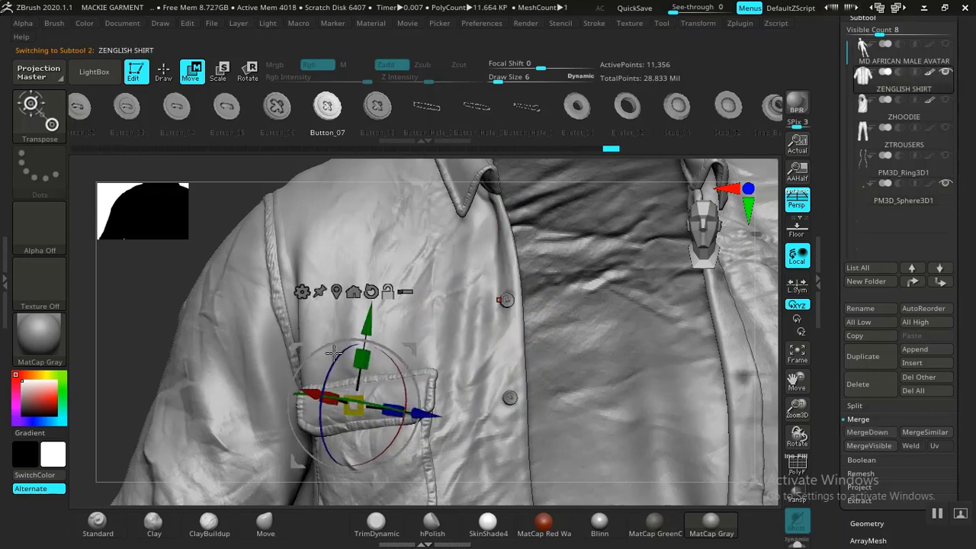
{"action": "left_click", "coordinate": [879, 202]}
- Rotate the seventh button below the collar to follow the fabric's slope and check it from the front and at an angle
{"action": "left_click_drag", "start_coordinate": [229, 199], "coordinate": [176, 428], "text": "alt"}
{"action": "left_click_drag", "start_coordinate": [330, 311], "coordinate": [245, 225], "text": "alt"}
{"action": "left_click_drag", "start_coordinate": [234, 172], "coordinate": [305, 133]}
{"action": "left_click_drag", "start_coordinate": [564, 275], "coordinate": [556, 362], "text": "alt"}
{"action": "left_click_drag", "start_coordinate": [448, 328], "coordinate": [405, 362]}
{"action": "left_click_drag", "start_coordinate": [580, 270], "coordinate": [470, 305]}
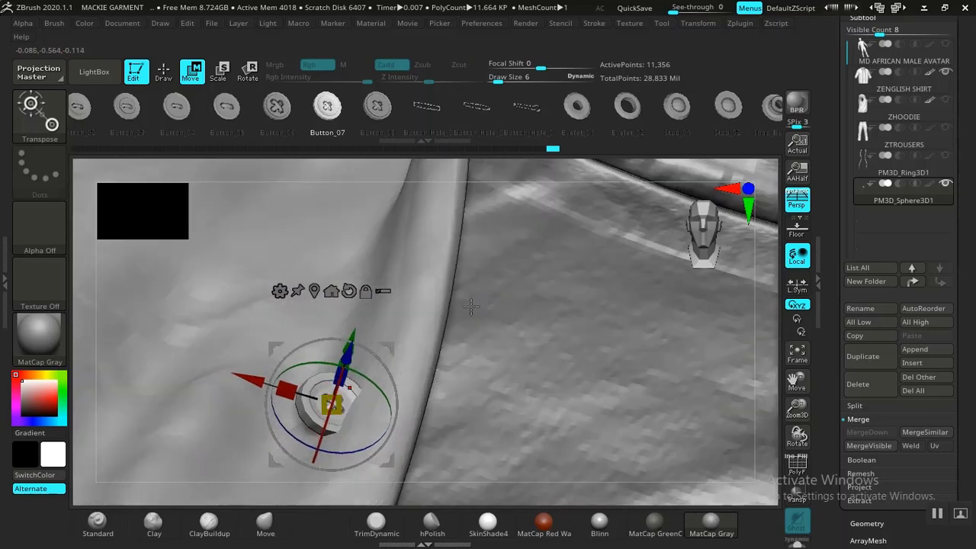
{"action": "left_click_drag", "start_coordinate": [365, 374], "coordinate": [366, 381]}
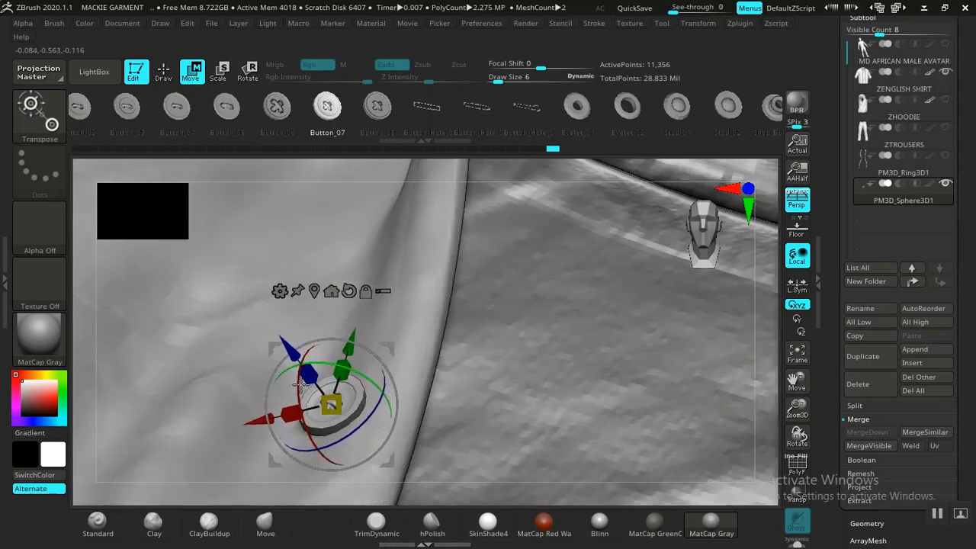
{"action": "left_click_drag", "start_coordinate": [295, 385], "coordinate": [299, 374]}
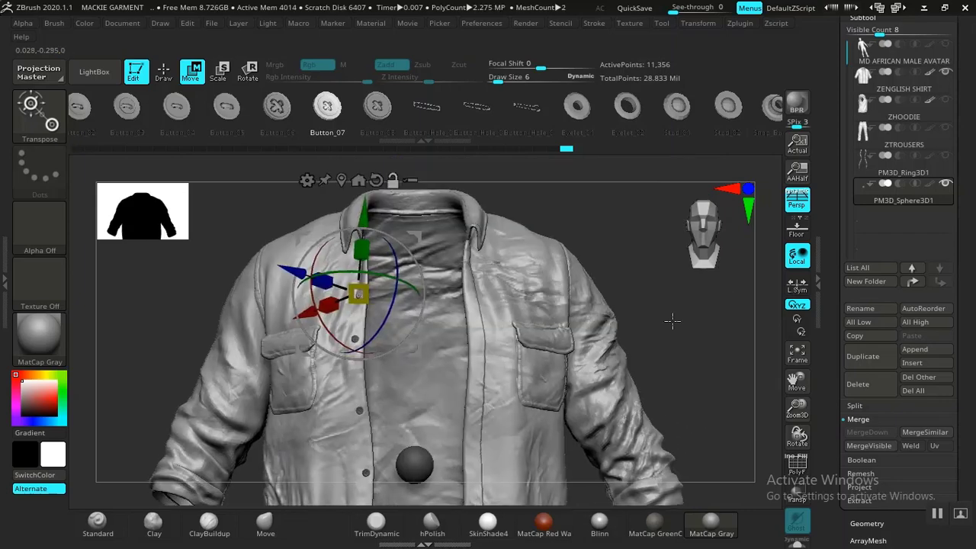
{"action": "left_click_drag", "start_coordinate": [659, 276], "coordinate": [609, 422], "text": "alt"}
{"action": "left_click_drag", "start_coordinate": [523, 257], "coordinate": [588, 362], "text": "alt"}
{"action": "left_click_drag", "start_coordinate": [601, 217], "coordinate": [645, 213]}
{"action": "left_click_drag", "start_coordinate": [561, 271], "coordinate": [535, 286], "text": "alt"}
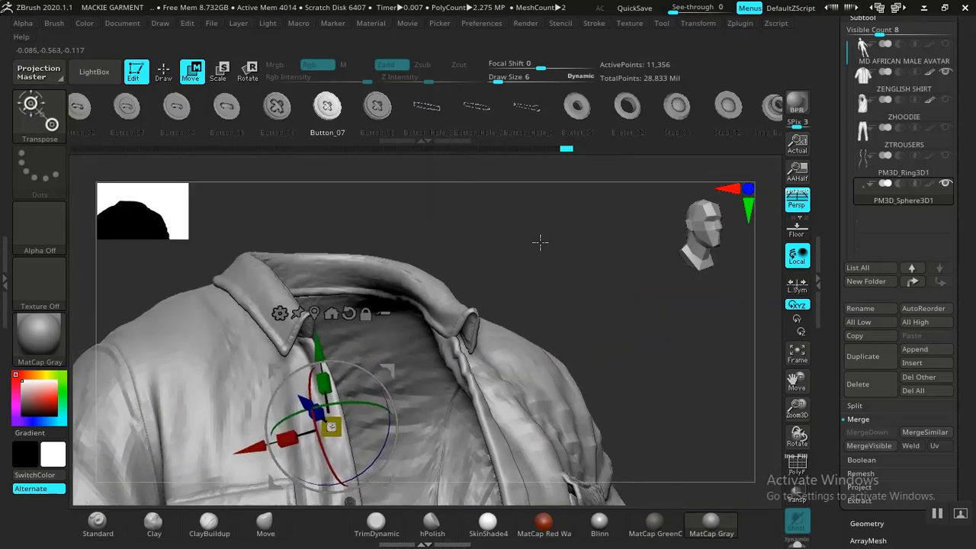
- Duplicate the top button of the shirt's front placket and move the copy up to the collar
{"action": "left_click_drag", "start_coordinate": [540, 241], "coordinate": [571, 287], "text": "alt"}
{"action": "left_click_drag", "start_coordinate": [592, 216], "coordinate": [598, 340], "text": "alt"}
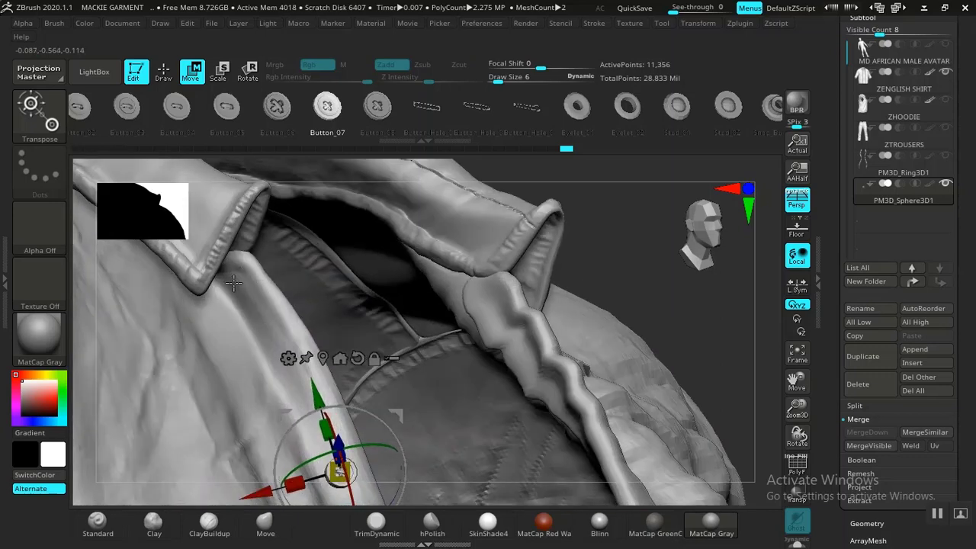
{"action": "left_click_drag", "start_coordinate": [629, 240], "coordinate": [610, 192], "text": "alt"}
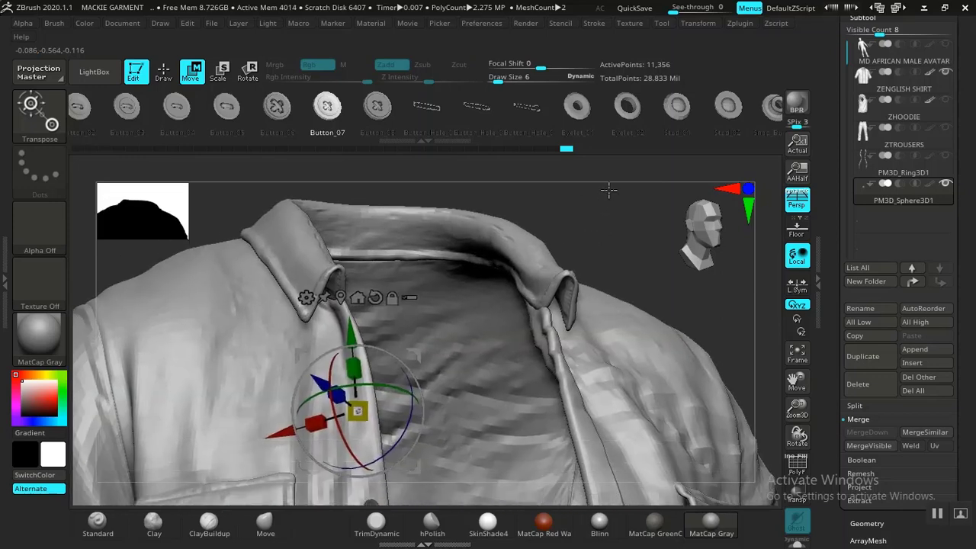
{"action": "left_click_drag", "start_coordinate": [348, 311], "coordinate": [310, 223], "text": "ctrl"}
{"action": "left_click_drag", "start_coordinate": [607, 216], "coordinate": [413, 337], "text": "alt"}
{"action": "left_click_drag", "start_coordinate": [476, 202], "coordinate": [438, 428]}
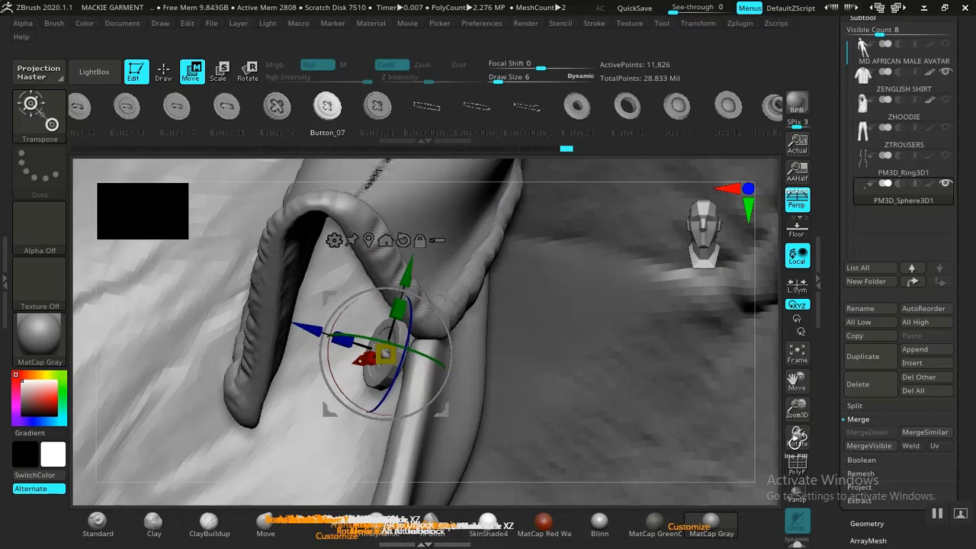
- Move the copied button onto the top of the placket beneath the collar point
{"action": "left_click_drag", "start_coordinate": [796, 441], "coordinate": [809, 416]}
{"action": "left_click_drag", "start_coordinate": [526, 348], "coordinate": [521, 359]}
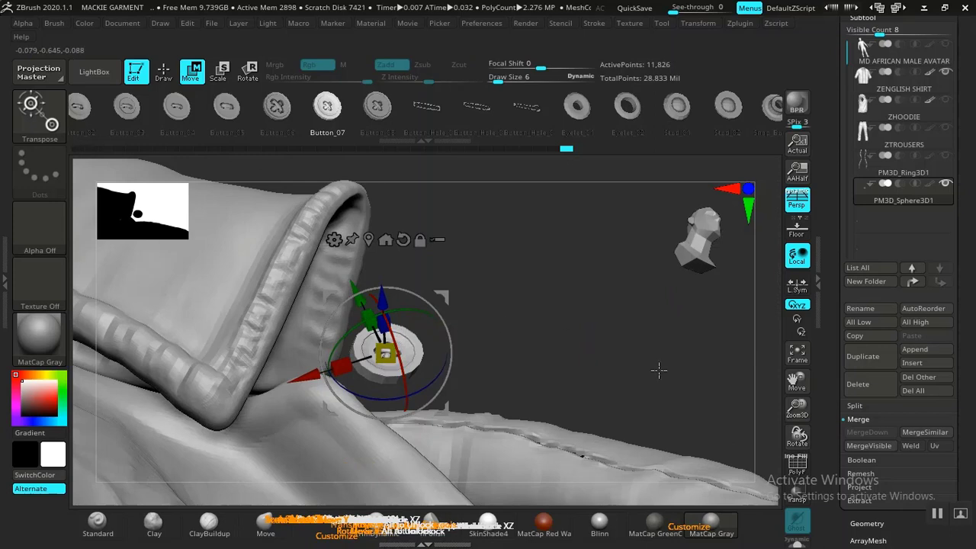
{"action": "left_click_drag", "start_coordinate": [525, 314], "coordinate": [524, 385], "text": "alt"}
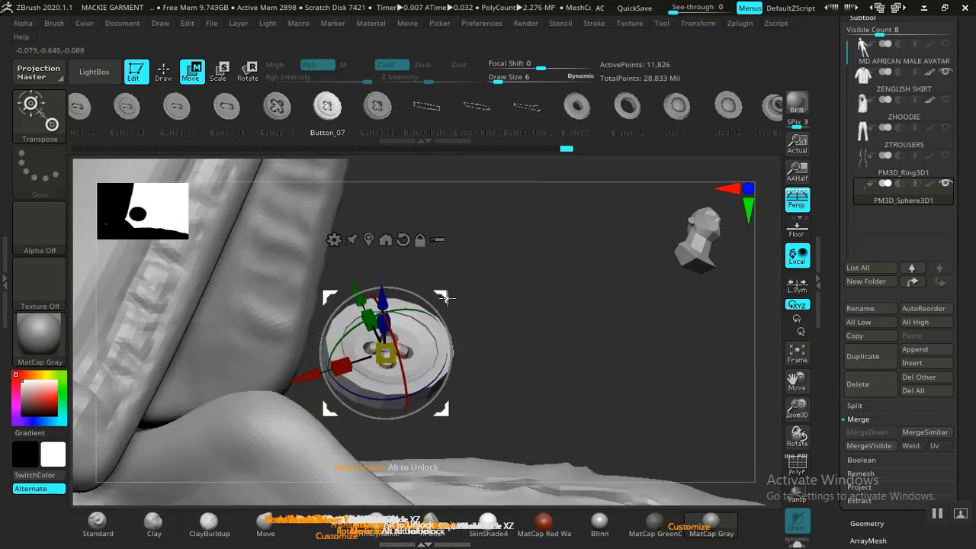
{"action": "left_click_drag", "start_coordinate": [437, 297], "coordinate": [288, 399]}
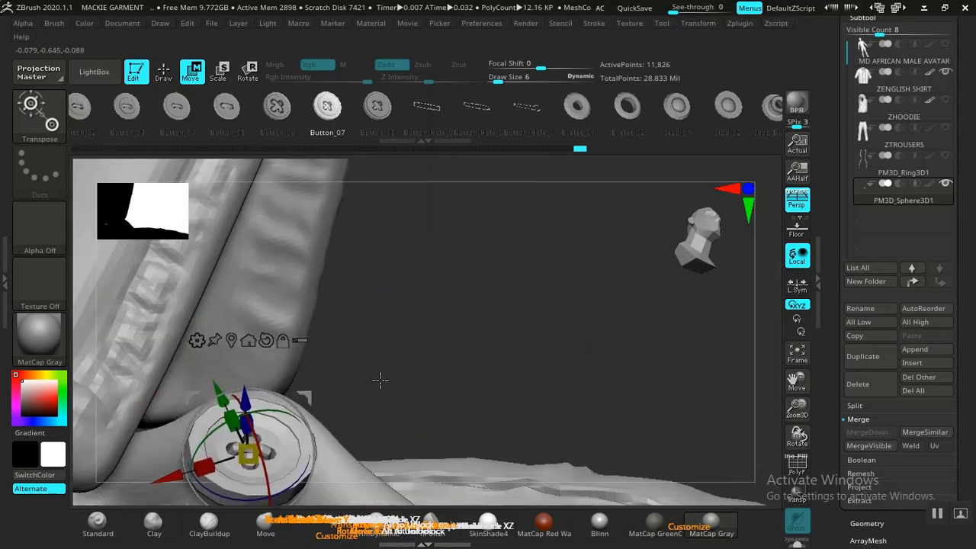
{"action": "left_click_drag", "start_coordinate": [496, 347], "coordinate": [398, 293], "text": "alt"}
{"action": "mouse_move", "coordinate": [436, 320]}
{"action": "left_mouse_down"}
{"action": "mouse_move", "coordinate": [449, 351]}
{"action": "mouse_move", "coordinate": [444, 396]}
{"action": "mouse_move", "coordinate": [427, 336]}
{"action": "left_mouse_up"}
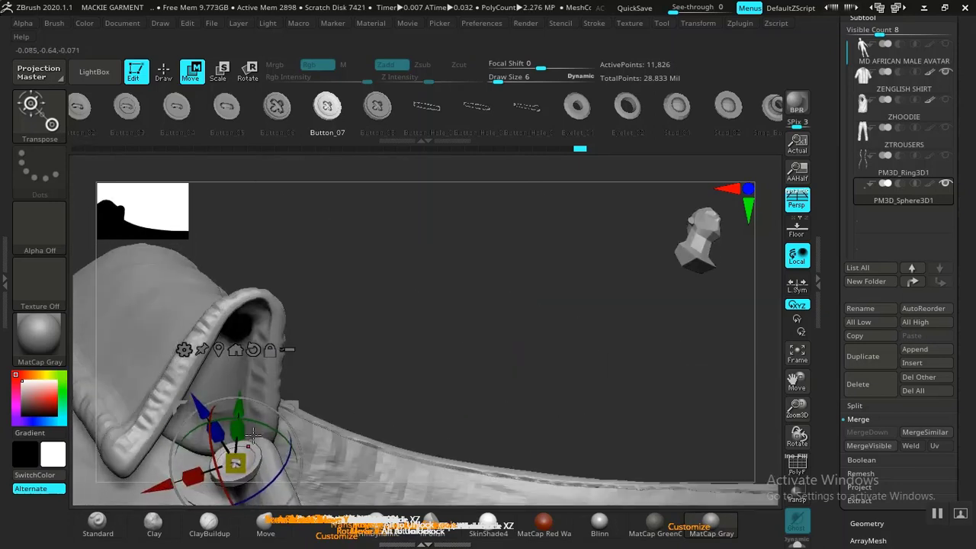
- Rotate and shift the collar button to line it up with the sloping placket surface
{"action": "left_click_drag", "start_coordinate": [260, 423], "coordinate": [213, 429]}
{"action": "left_click_drag", "start_coordinate": [401, 328], "coordinate": [387, 349]}
{"action": "left_click_drag", "start_coordinate": [462, 347], "coordinate": [439, 272]}
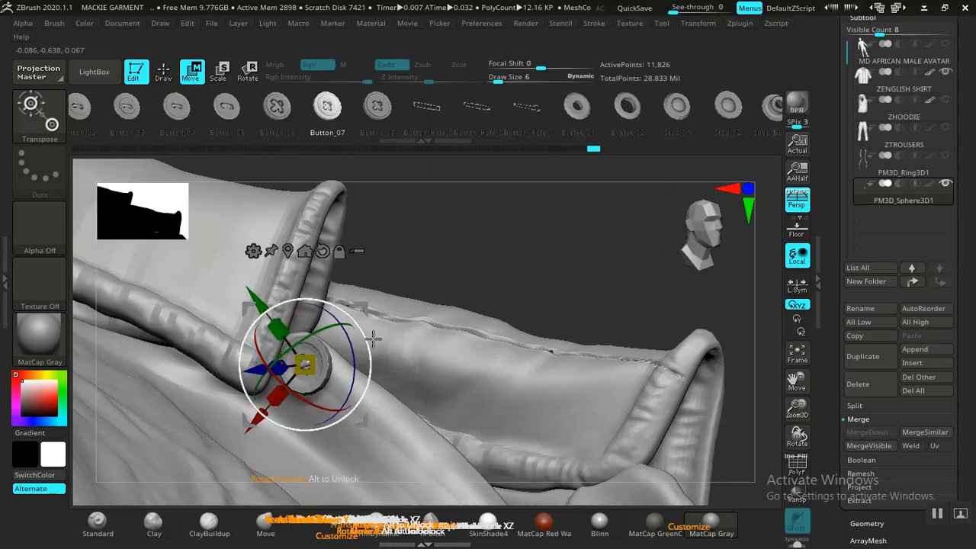
{"action": "left_click_drag", "start_coordinate": [360, 308], "coordinate": [353, 327]}
{"action": "left_click_drag", "start_coordinate": [468, 244], "coordinate": [316, 305]}
{"action": "left_click_drag", "start_coordinate": [211, 377], "coordinate": [225, 377]}
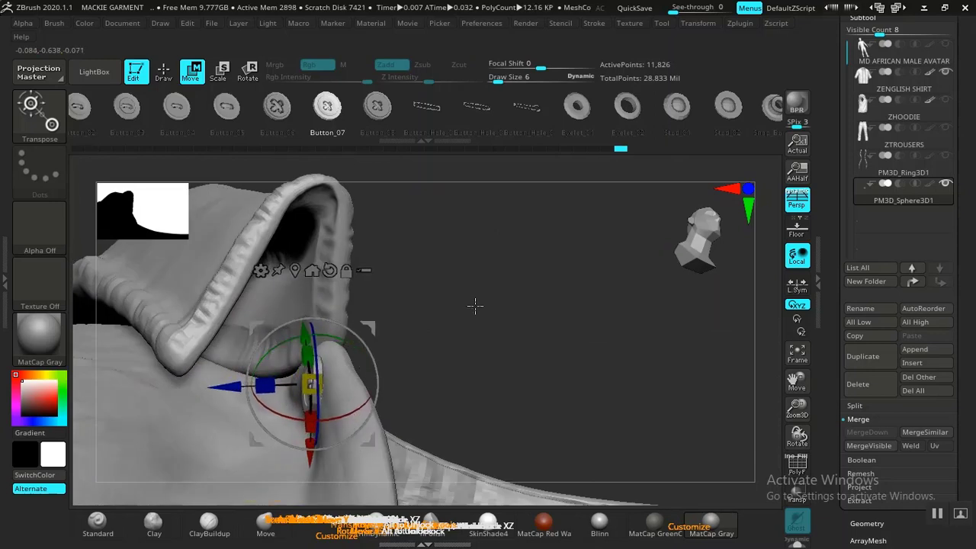
- Push the collar button along its depth axis to seat it in the placket, and return to Draw mode
{"action": "left_click_drag", "start_coordinate": [475, 305], "coordinate": [526, 325]}
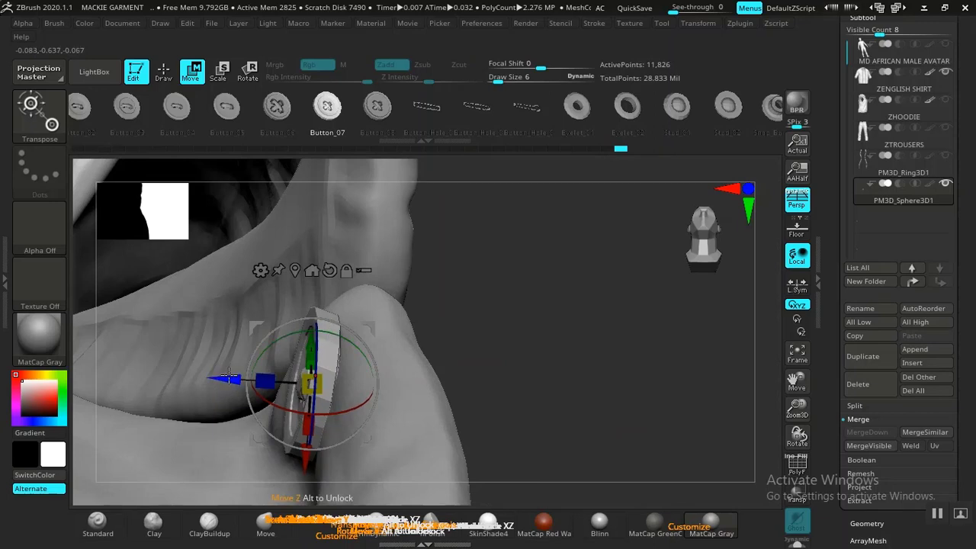
{"action": "left_click_drag", "start_coordinate": [229, 377], "coordinate": [234, 379]}
{"action": "left_click_drag", "start_coordinate": [493, 342], "coordinate": [404, 348]}
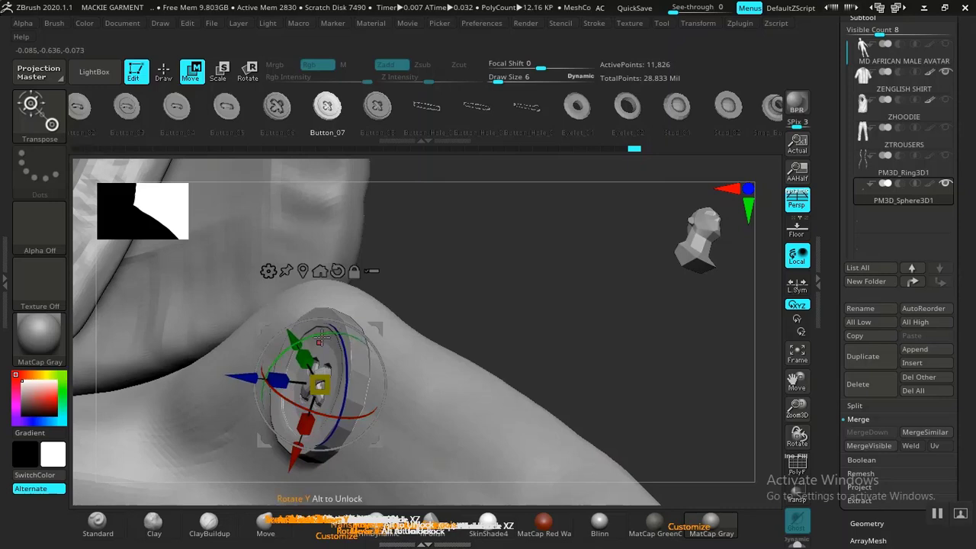
{"action": "left_click_drag", "start_coordinate": [237, 375], "coordinate": [241, 374]}
{"action": "left_click_drag", "start_coordinate": [519, 324], "coordinate": [552, 336]}
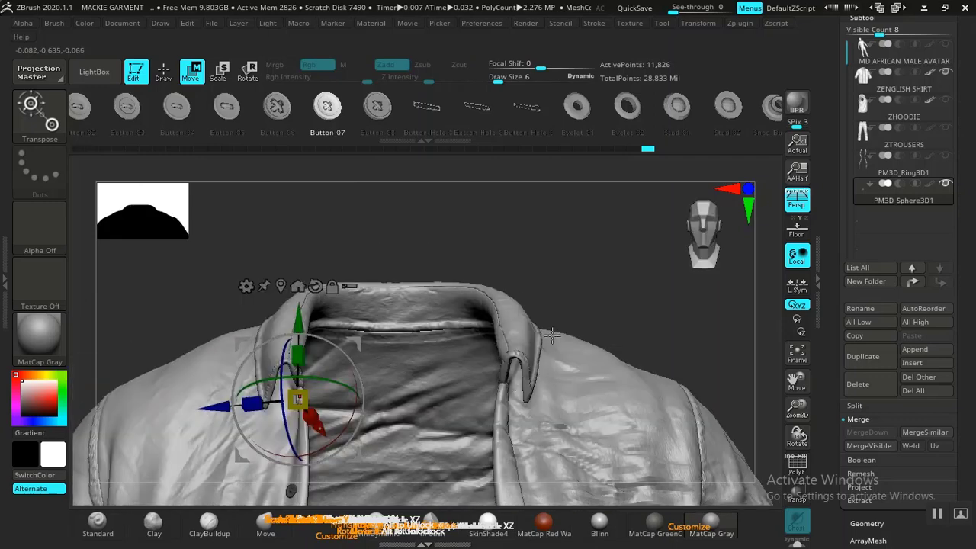
{"action": "mouse_move", "coordinate": [552, 259]}
{"action": "left_mouse_down"}
{"action": "mouse_move", "coordinate": [587, 253]}
{"action": "mouse_move", "coordinate": [602, 277]}
{"action": "mouse_move", "coordinate": [499, 254]}
{"action": "mouse_move", "coordinate": [466, 227]}
{"action": "mouse_move", "coordinate": [485, 268]}
{"action": "left_mouse_up"}
{"action": "key", "text": "q"}
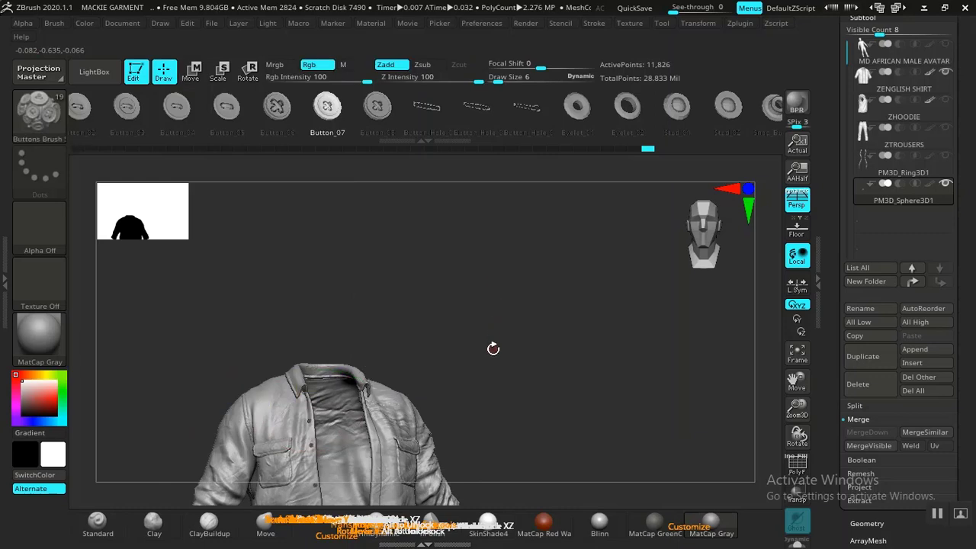
- Make ZENGLISH SHIRT the active subtool and subdivide its mesh once
{"action": "left_click_drag", "start_coordinate": [492, 350], "coordinate": [499, 271], "text": "alt"}
{"action": "mouse_move", "coordinate": [499, 271]}
{"action": "right_mouse_down", "text": "alt"}
{"action": "mouse_move", "coordinate": [527, 297]}
{"action": "mouse_move", "coordinate": [582, 318]}
{"action": "mouse_move", "coordinate": [571, 275]}
{"action": "mouse_move", "coordinate": [581, 305]}
{"action": "mouse_move", "coordinate": [564, 281]}
{"action": "mouse_move", "coordinate": [577, 318]}
{"action": "mouse_move", "coordinate": [575, 296]}
{"action": "mouse_move", "coordinate": [536, 387]}
{"action": "mouse_move", "coordinate": [519, 368]}
{"action": "mouse_move", "coordinate": [527, 388]}
{"action": "mouse_move", "coordinate": [641, 417]}
{"action": "right_mouse_up", "text": "alt"}
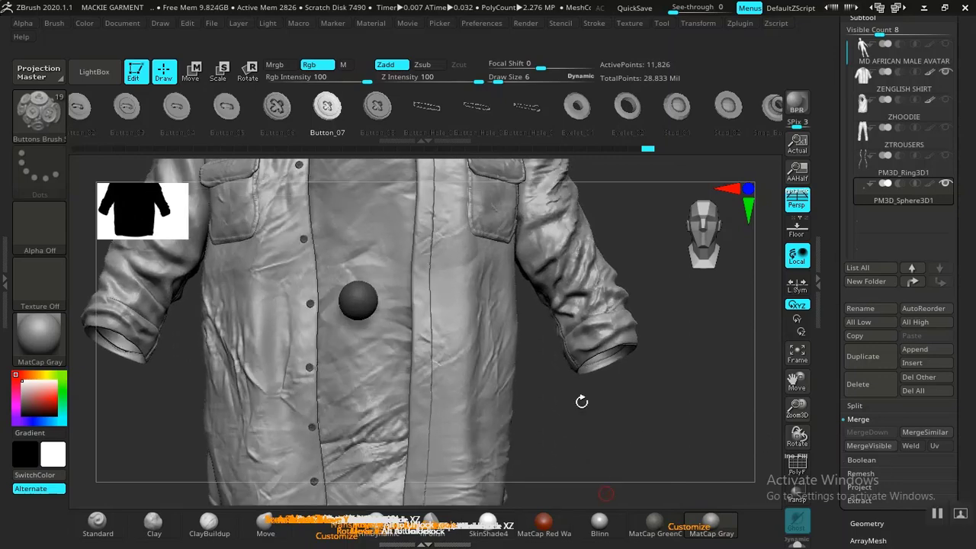
{"action": "left_click_drag", "start_coordinate": [566, 445], "coordinate": [583, 404]}
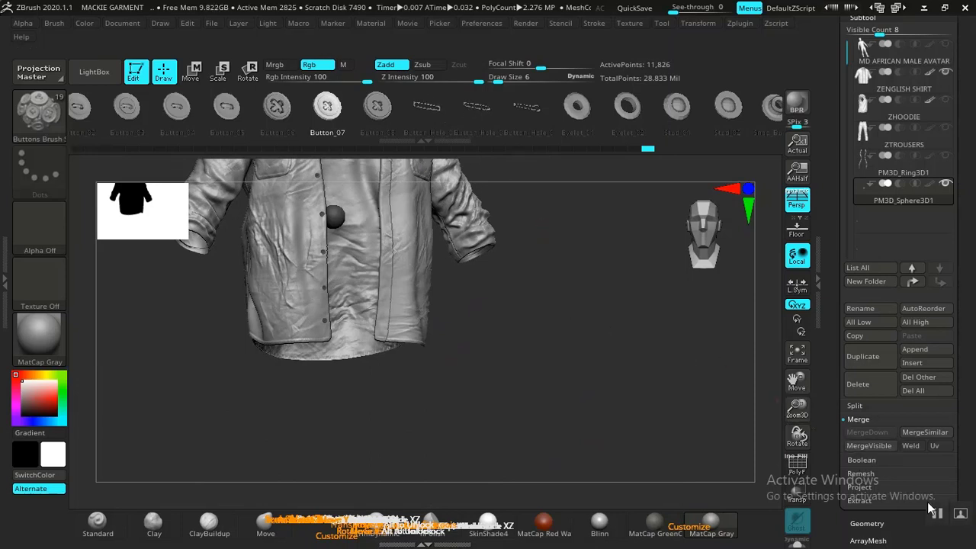
{"action": "left_click_drag", "start_coordinate": [527, 375], "coordinate": [520, 342]}
{"action": "left_click_drag", "start_coordinate": [519, 341], "coordinate": [622, 447], "text": "alt"}
{"action": "left_click_drag", "start_coordinate": [719, 321], "coordinate": [423, 377], "text": "alt"}
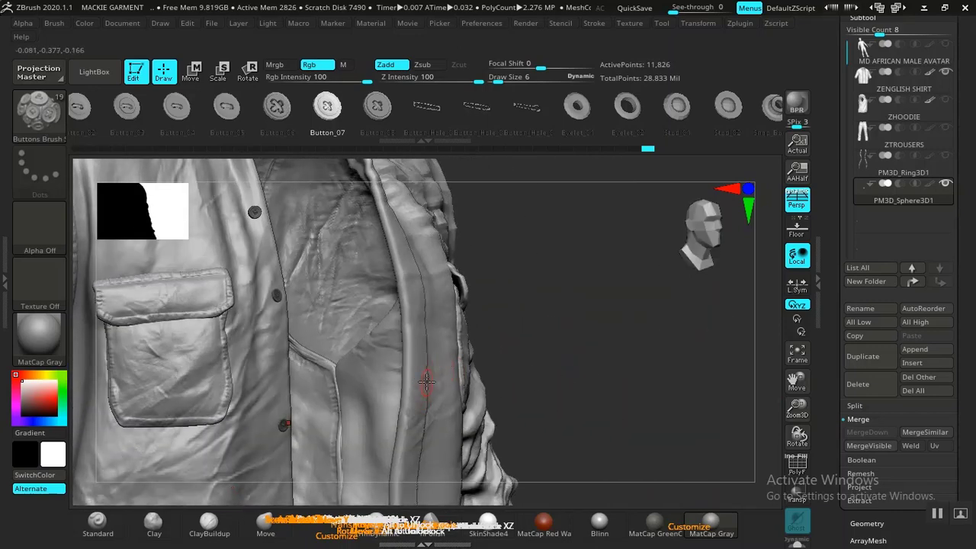
{"action": "left_click", "coordinate": [433, 375], "text": "alt"}
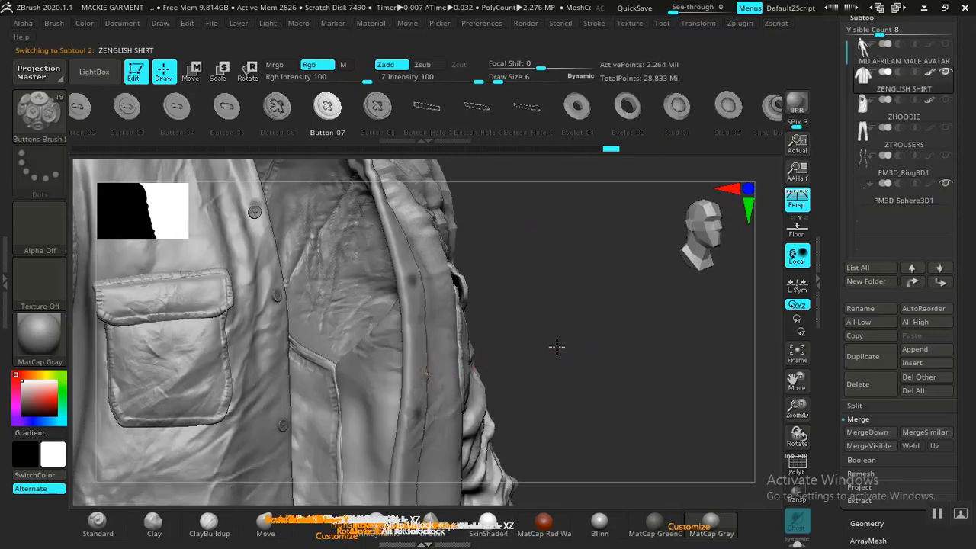
{"action": "left_click_drag", "start_coordinate": [557, 346], "coordinate": [441, 353]}
{"action": "left_click_drag", "start_coordinate": [619, 325], "coordinate": [604, 357]}
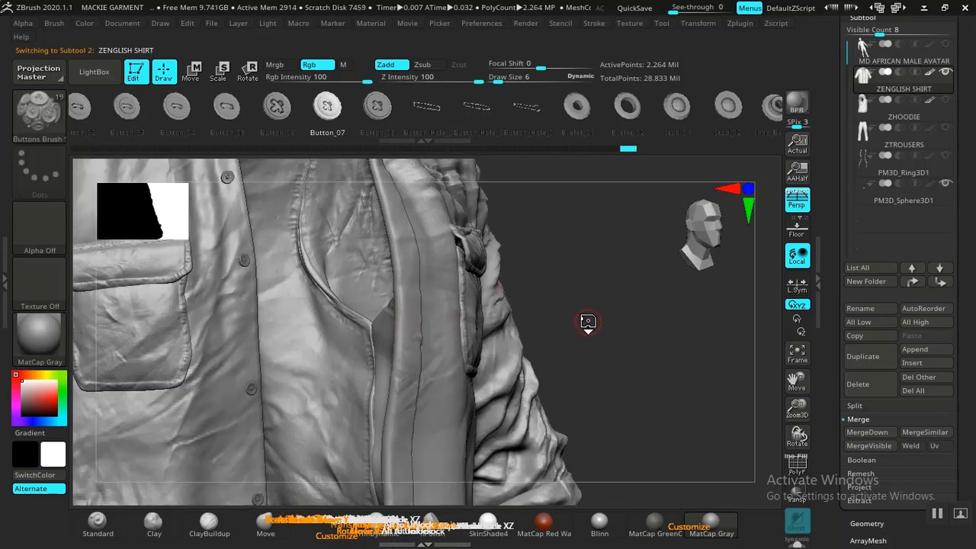
{"action": "key", "text": "ctrl+d"}
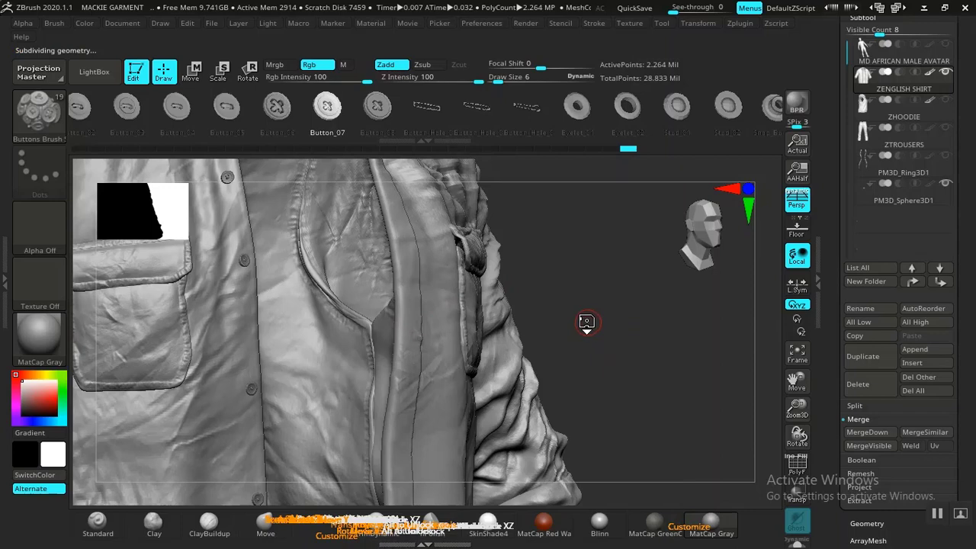
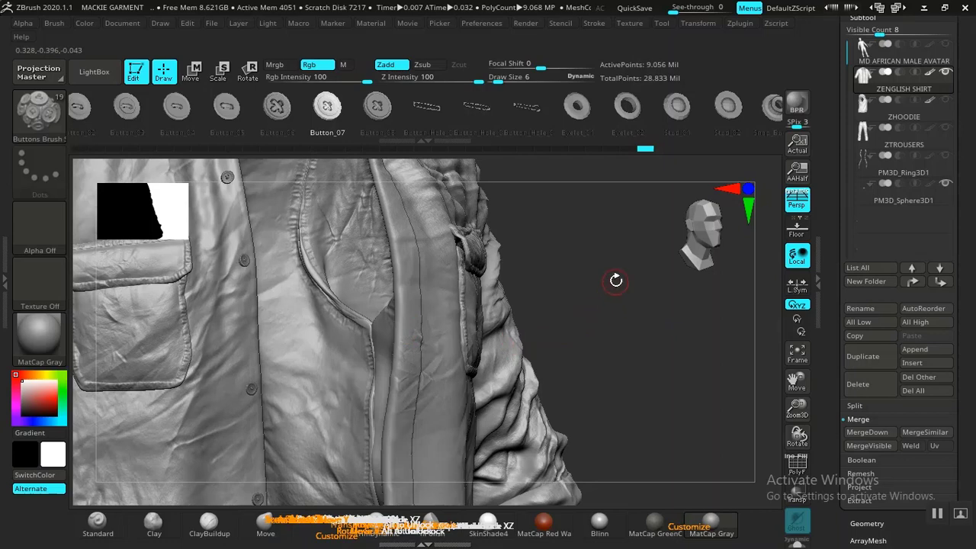
- Open the shirt's layer list and make the BASE FOLD DETAI layer active for recording
{"action": "left_click_drag", "start_coordinate": [616, 280], "coordinate": [632, 266]}
{"action": "left_click", "coordinate": [862, 16]}
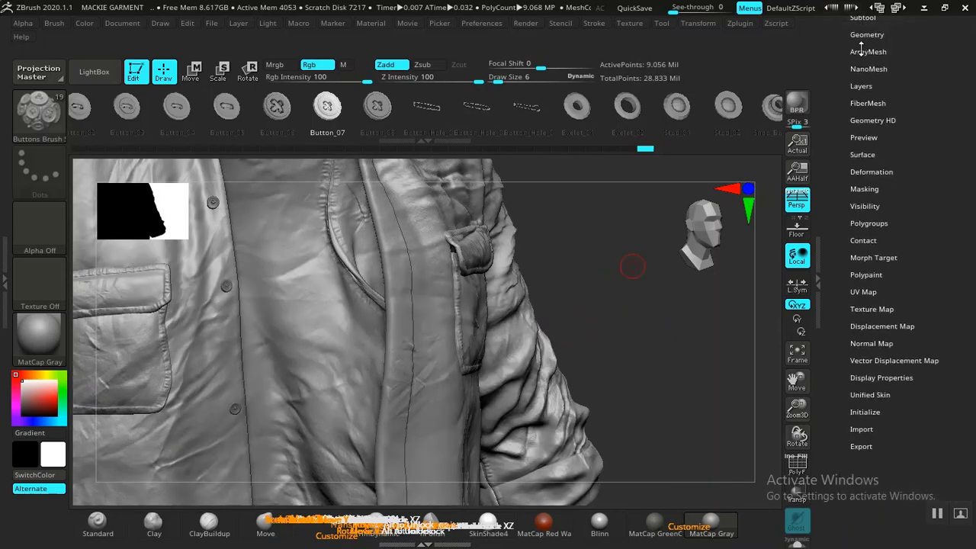
{"action": "left_click", "coordinate": [866, 33]}
{"action": "left_click_drag", "start_coordinate": [865, 32], "coordinate": [865, 55]}
{"action": "left_click", "coordinate": [866, 57]}
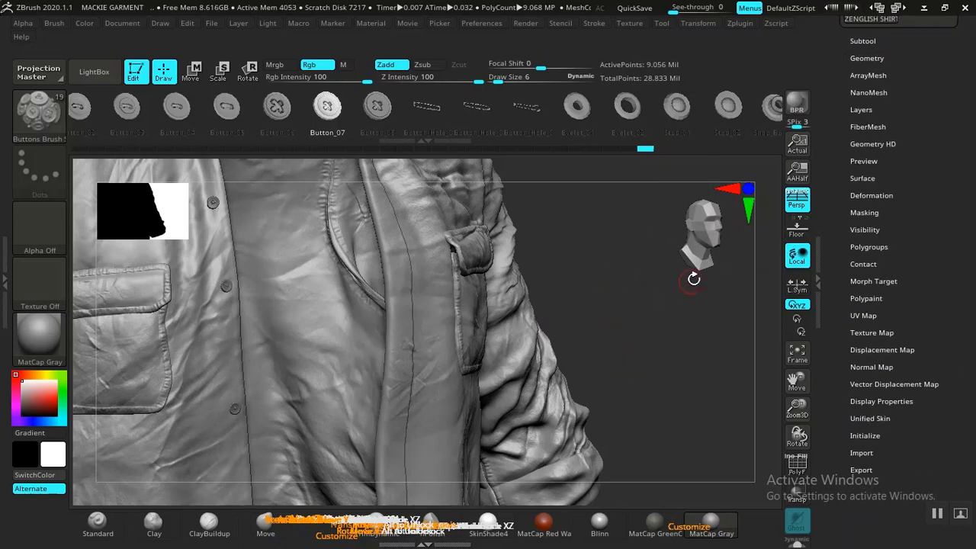
{"action": "left_click", "coordinate": [860, 109]}
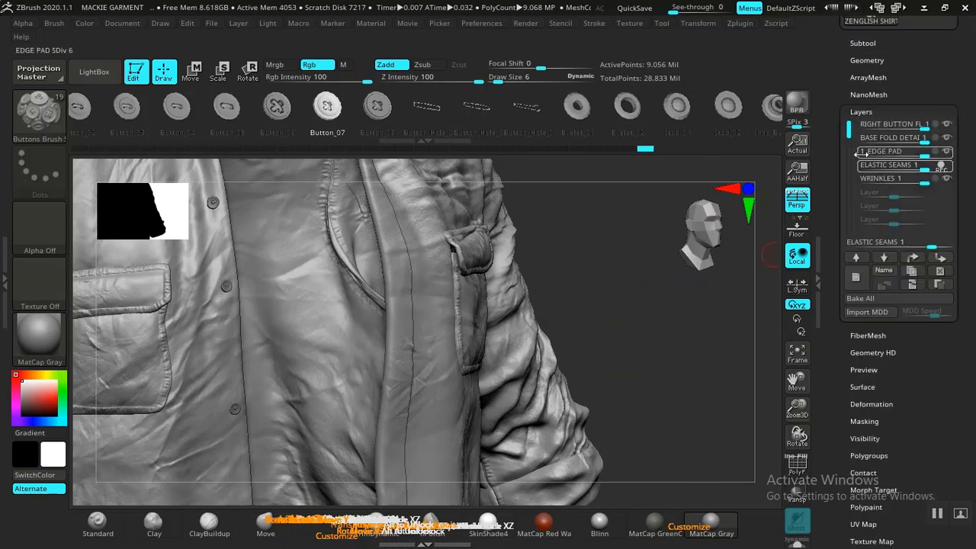
{"action": "left_click", "coordinate": [884, 165]}
{"action": "mouse_move", "coordinate": [866, 169]}
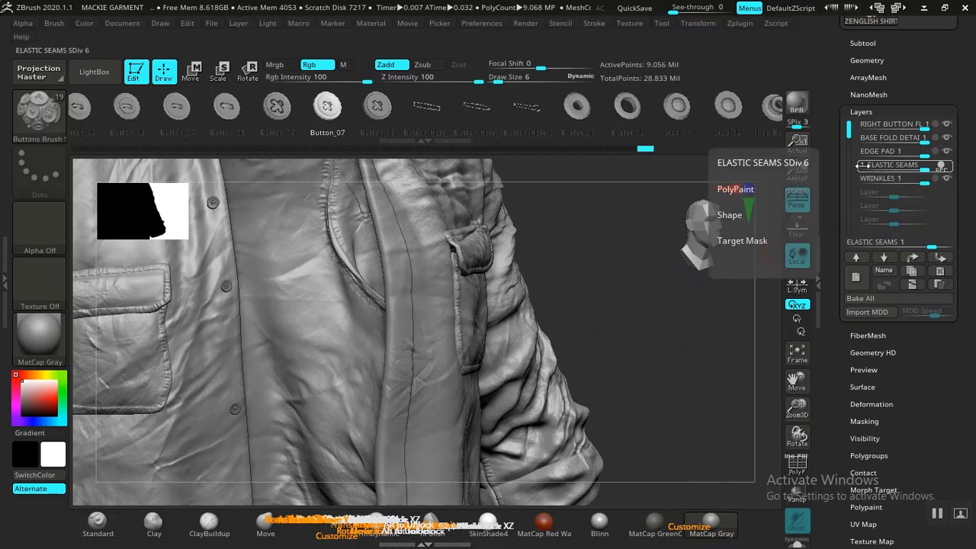
{"action": "mouse_move", "coordinate": [917, 137]}
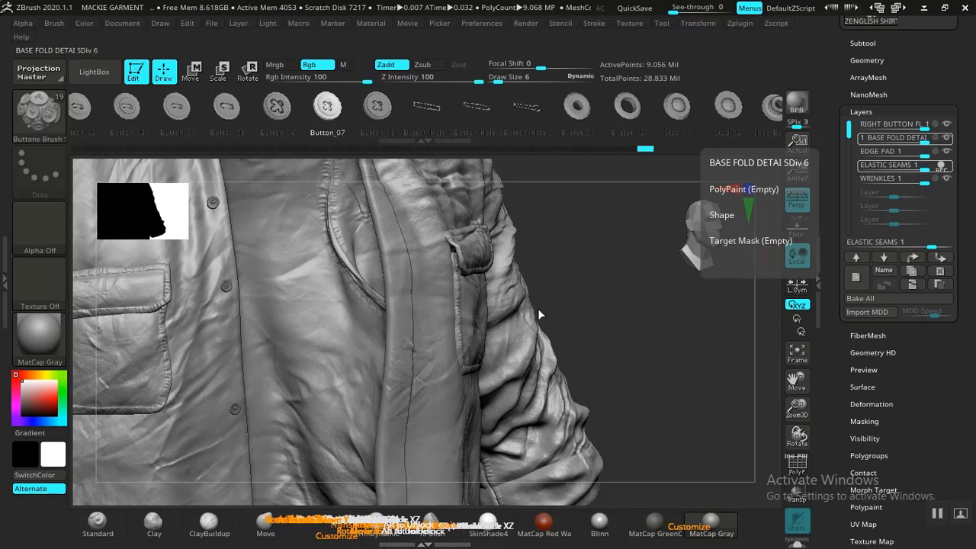
- Drop the shirt three subdivision levels and choose the Inflat brush with a draw size of 26
{"action": "left_click_drag", "start_coordinate": [603, 297], "coordinate": [621, 345]}
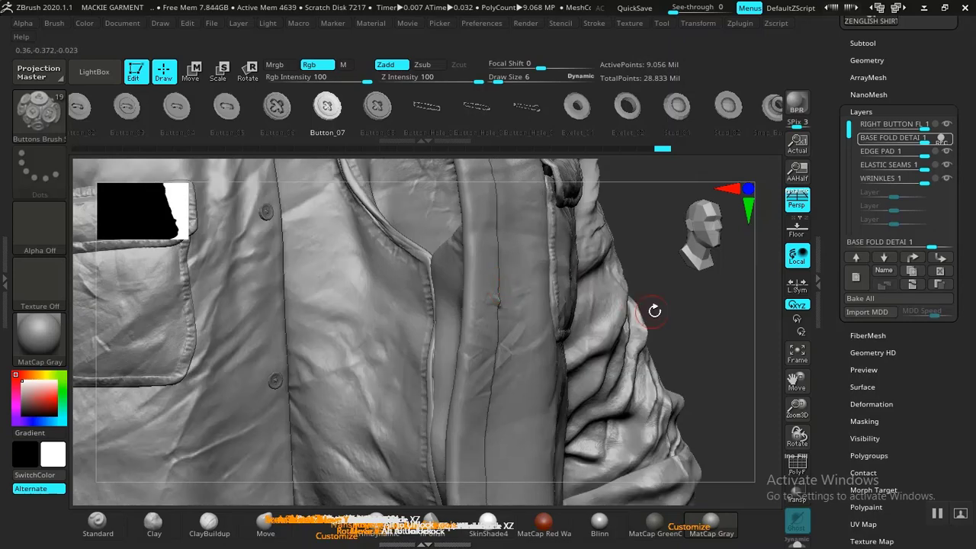
{"action": "left_click_drag", "start_coordinate": [681, 305], "coordinate": [628, 375], "text": "alt"}
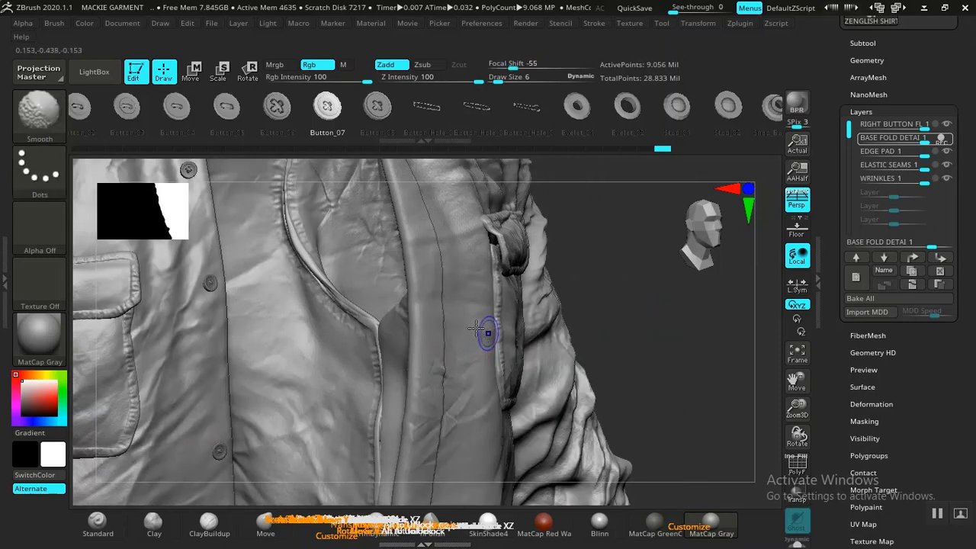
{"action": "key", "text": "shift+d"}
{"action": "key", "text": "shift+d"}
{"action": "key", "text": "shift+d"}
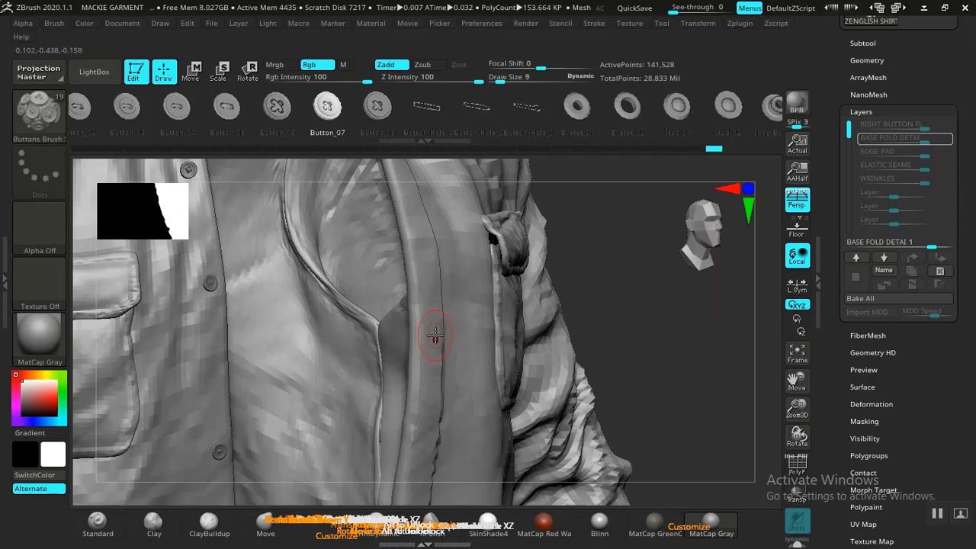
{"action": "key", "text": "bracketright"}
{"action": "key", "text": "bracketright"}
{"action": "key", "text": "bracketright"}
{"action": "key", "text": "b"}
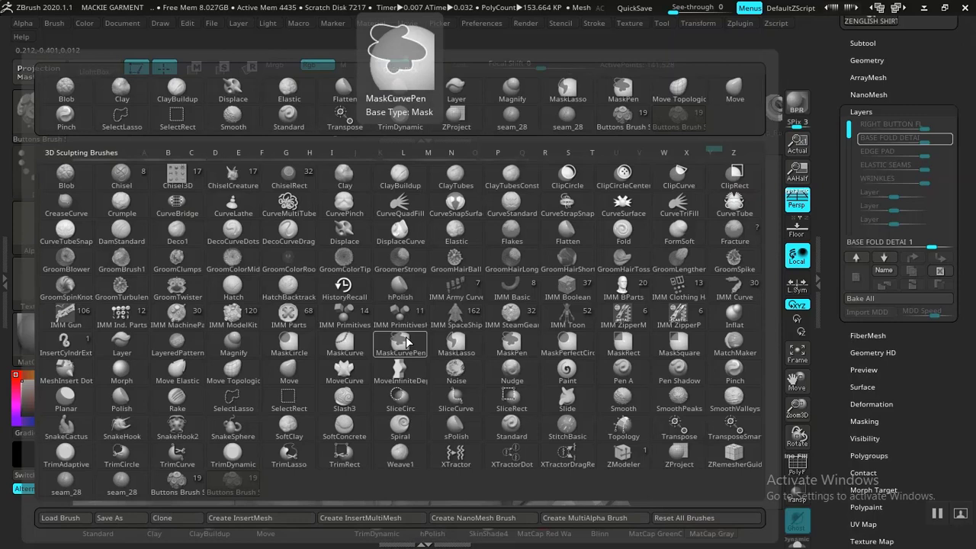
{"action": "key", "text": "i"}
{"action": "key", "text": "n"}
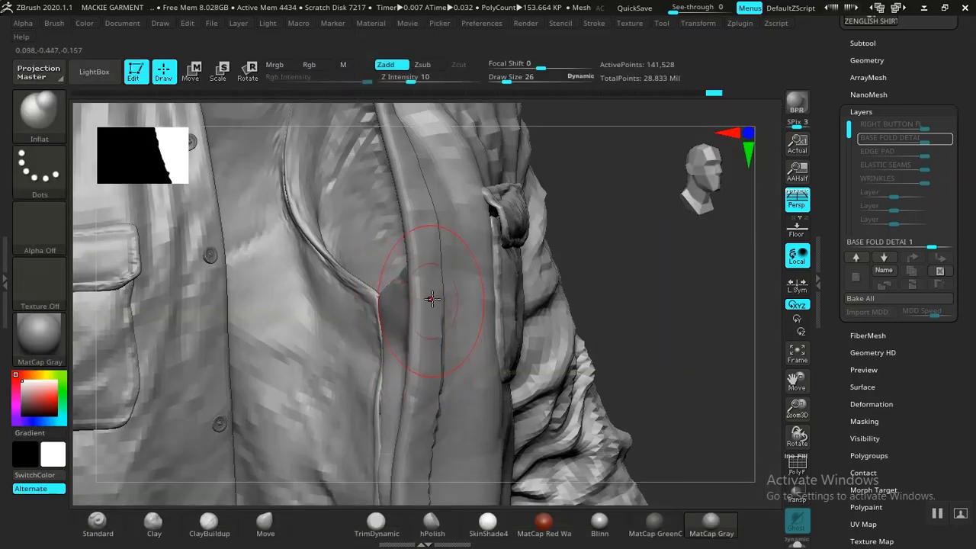
- Isolate the shirt's front panel on the side opposite the buttons and lower the Inflat brush's Z Intensity
{"action": "left_click_drag", "start_coordinate": [650, 329], "coordinate": [637, 472], "text": "alt"}
{"action": "left_click_drag", "start_coordinate": [577, 239], "coordinate": [511, 251]}
{"action": "left_click", "coordinate": [421, 307], "text": "ctrl+shift"}
{"action": "mouse_move", "coordinate": [570, 300]}
{"action": "left_mouse_down"}
{"action": "mouse_move", "coordinate": [612, 303]}
{"action": "mouse_move", "coordinate": [577, 315]}
{"action": "mouse_move", "coordinate": [590, 326]}
{"action": "left_mouse_up"}
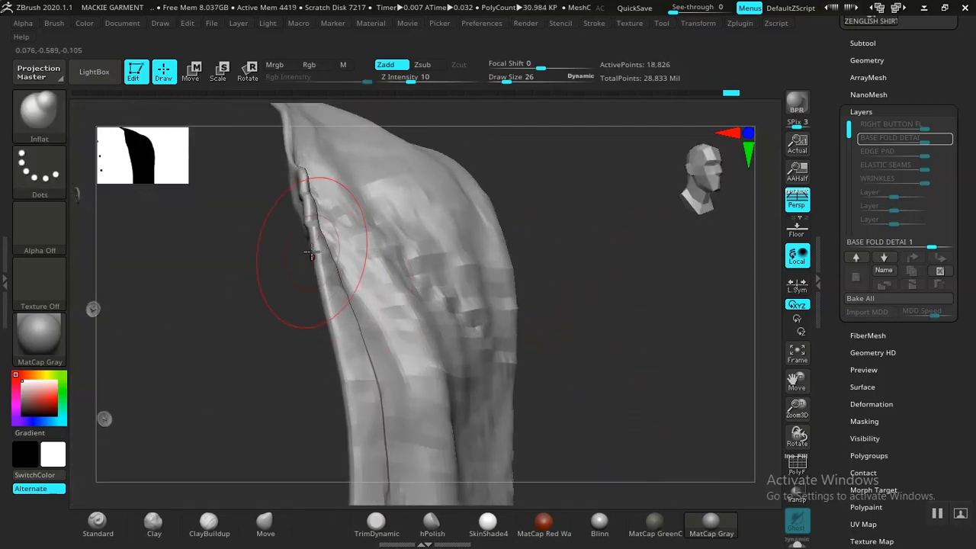
{"action": "left_click_drag", "start_coordinate": [302, 233], "coordinate": [334, 223]}
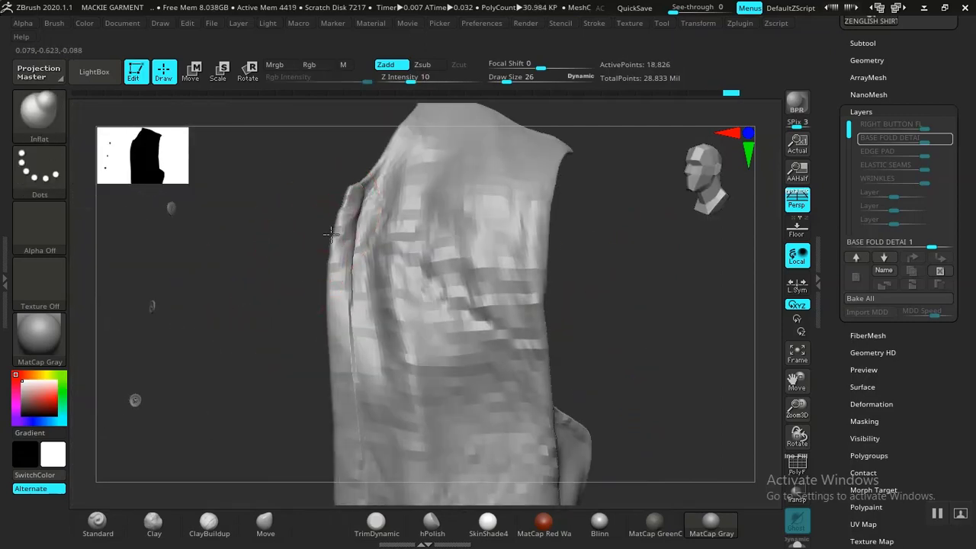
{"action": "mouse_move", "coordinate": [325, 271]}
{"action": "left_mouse_down"}
{"action": "mouse_move", "coordinate": [301, 305]}
{"action": "mouse_move", "coordinate": [327, 298]}
{"action": "left_mouse_up"}
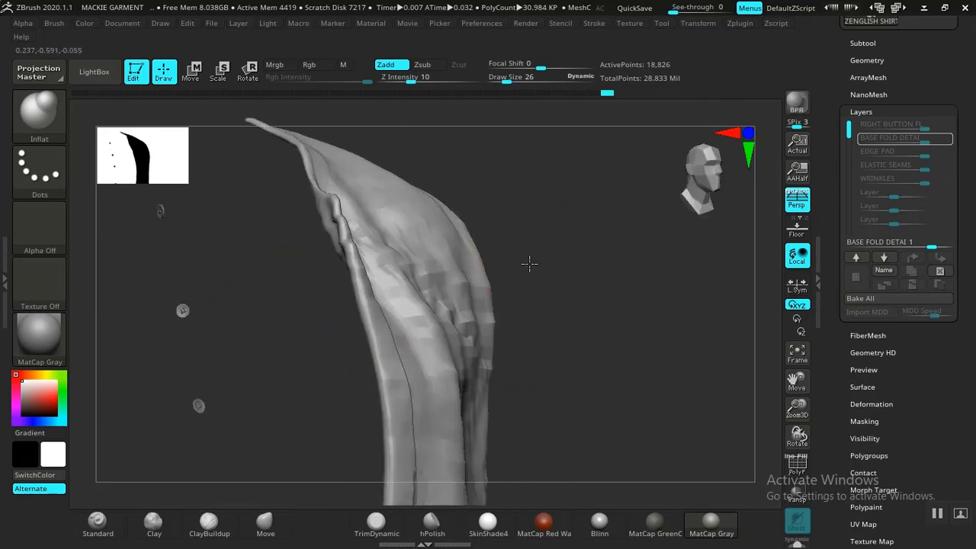
{"action": "left_click_drag", "start_coordinate": [643, 323], "coordinate": [414, 250]}
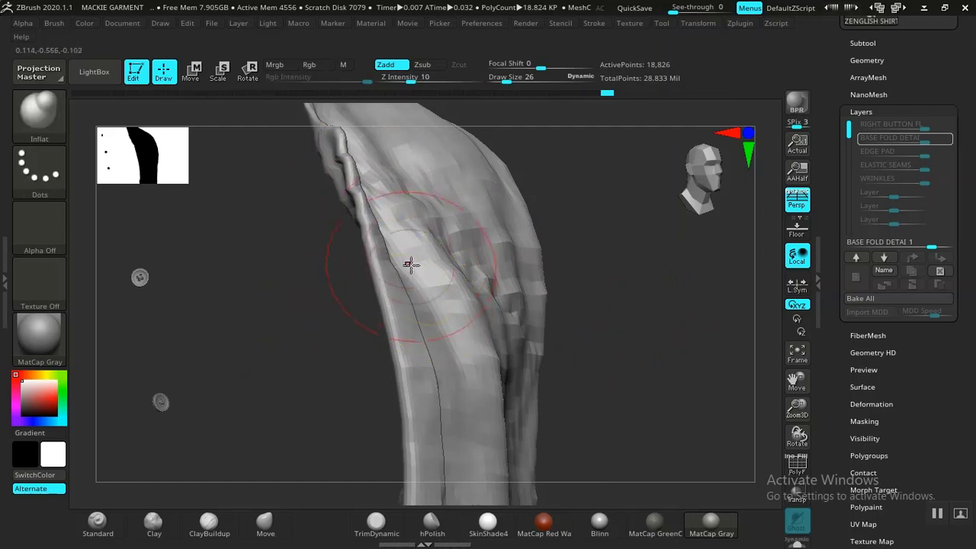
{"action": "left_click_drag", "start_coordinate": [412, 78], "coordinate": [395, 81]}
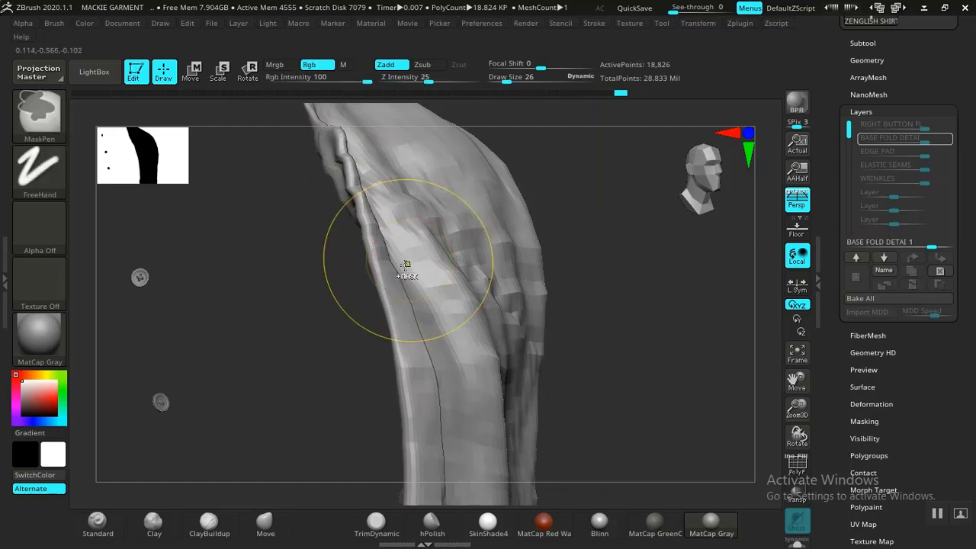
- Undo the last stroke and inflate the upper stretch of the isolated placket's front edge
{"action": "key", "text": "ctrl+z"}
{"action": "left_click_drag", "start_coordinate": [646, 289], "coordinate": [653, 158], "text": "alt"}
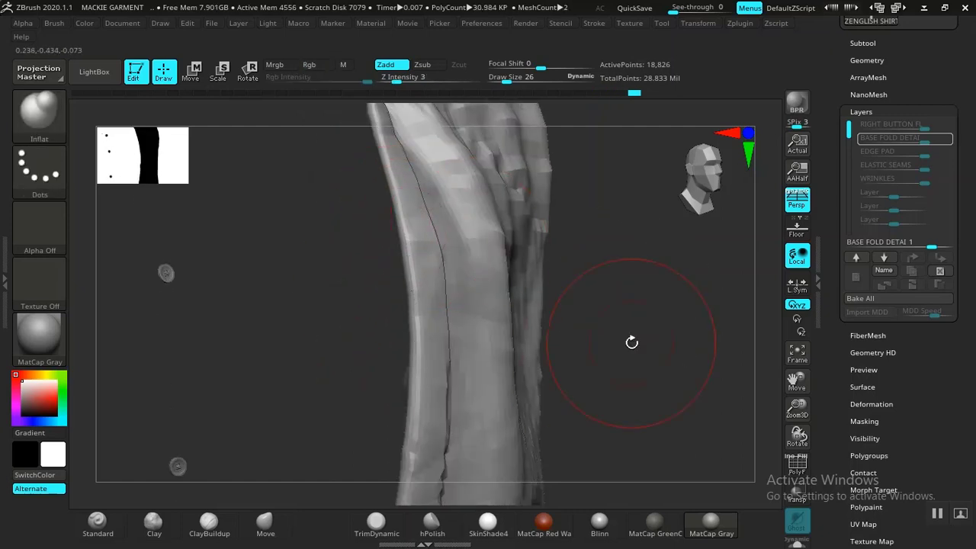
{"action": "mouse_move", "coordinate": [631, 343]}
{"action": "left_mouse_down"}
{"action": "mouse_move", "coordinate": [593, 353]}
{"action": "mouse_move", "coordinate": [423, 272]}
{"action": "left_mouse_up"}
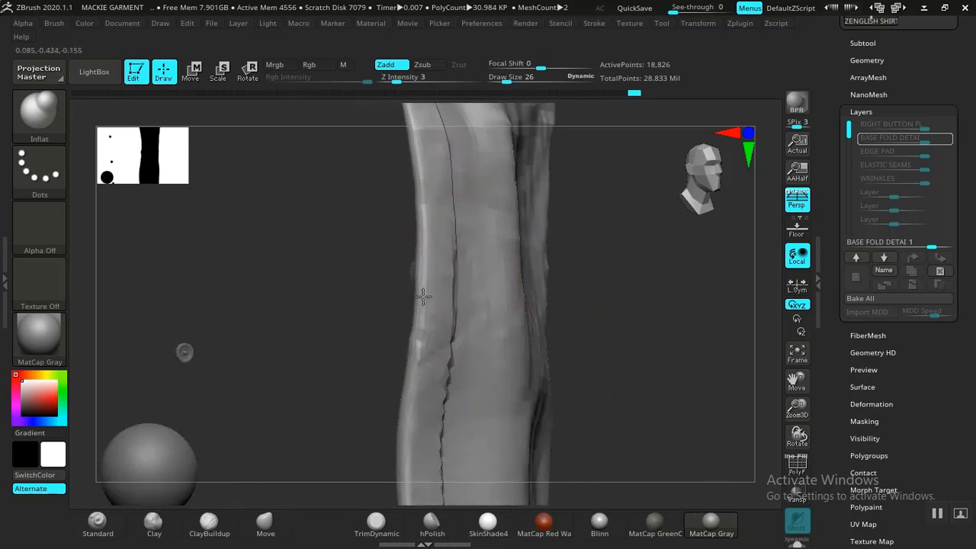
{"action": "left_click_drag", "start_coordinate": [413, 359], "coordinate": [410, 375]}
{"action": "left_click_drag", "start_coordinate": [632, 282], "coordinate": [466, 327]}
{"action": "mouse_move", "coordinate": [305, 326]}
{"action": "left_mouse_down"}
{"action": "mouse_move", "coordinate": [519, 316]}
{"action": "mouse_move", "coordinate": [418, 265]}
{"action": "left_mouse_up"}
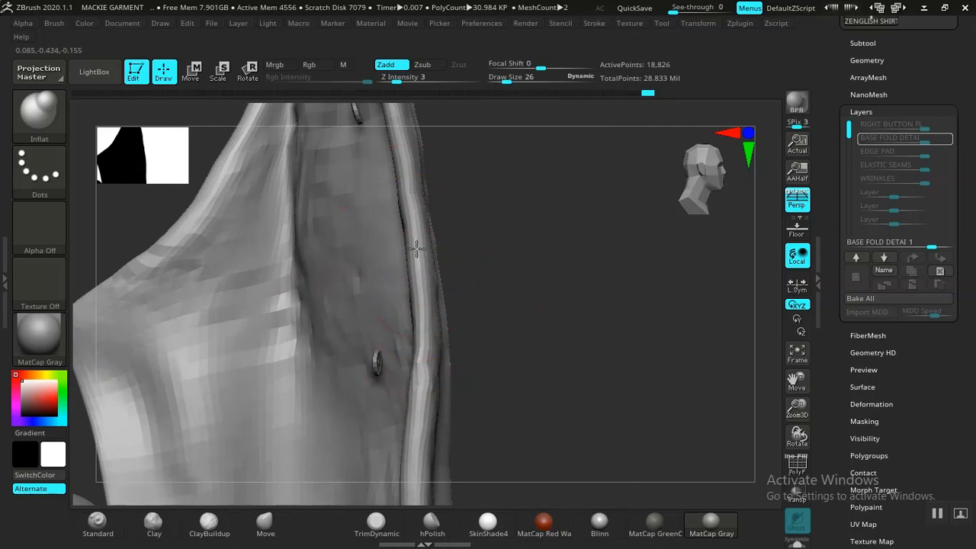
- Continue inflating the placket's front edge from chest height down to the bottom hem
{"action": "left_click_drag", "start_coordinate": [571, 301], "coordinate": [443, 238]}
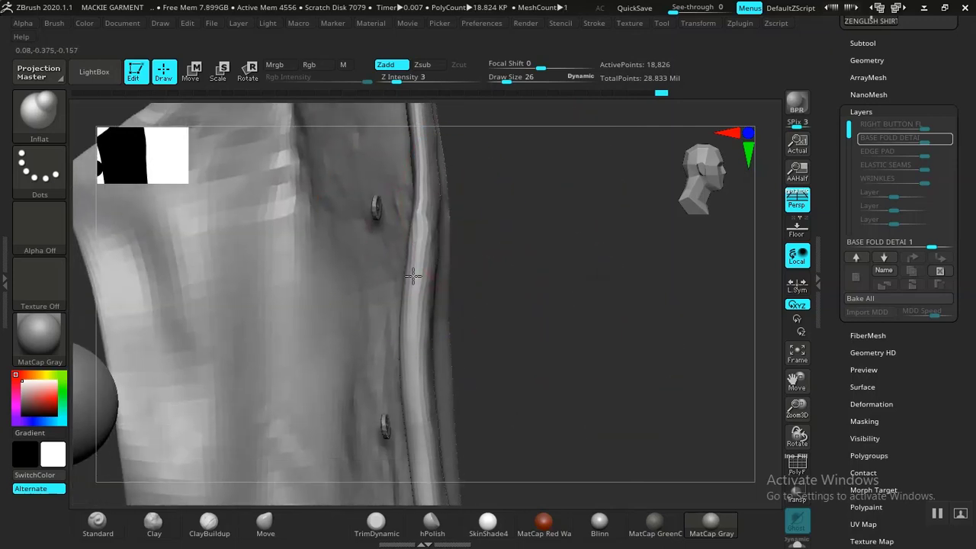
{"action": "mouse_move", "coordinate": [422, 439]}
{"action": "left_mouse_down"}
{"action": "mouse_move", "coordinate": [557, 174]}
{"action": "mouse_move", "coordinate": [405, 238]}
{"action": "left_mouse_up"}
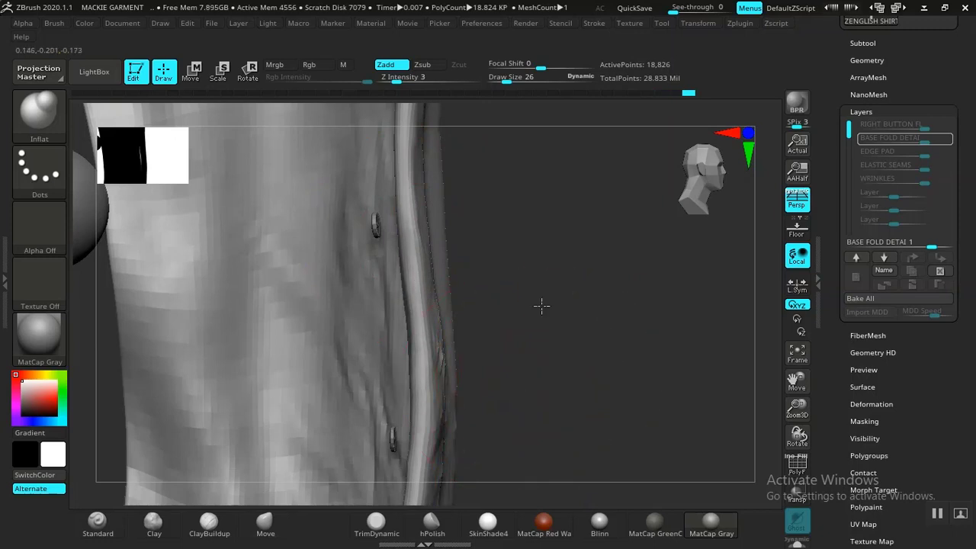
{"action": "left_click_drag", "start_coordinate": [540, 305], "coordinate": [450, 229]}
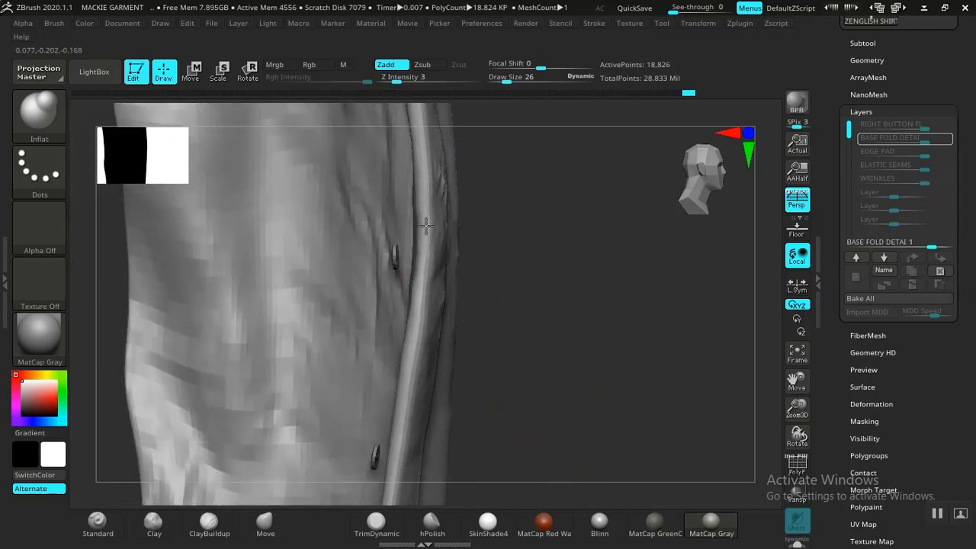
{"action": "left_click_drag", "start_coordinate": [544, 337], "coordinate": [479, 213]}
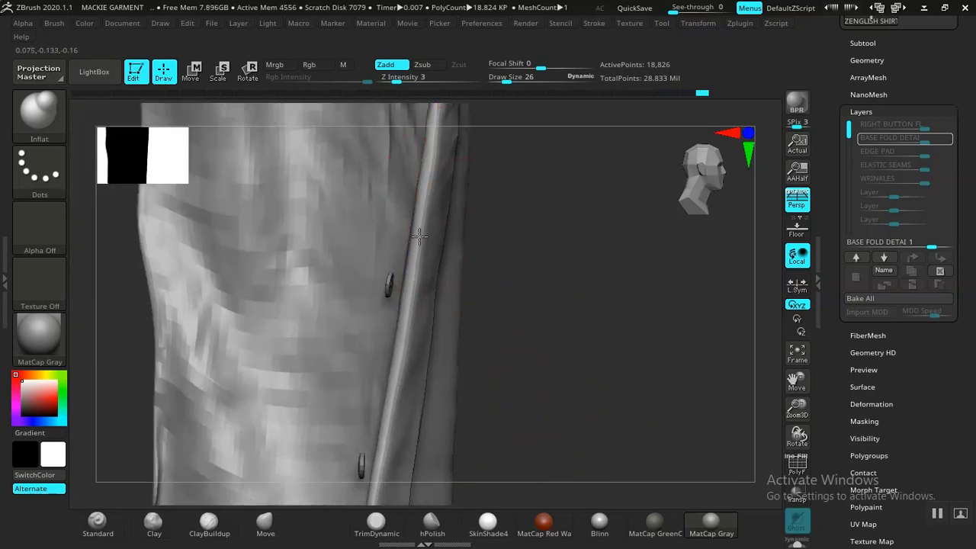
{"action": "left_click_drag", "start_coordinate": [562, 346], "coordinate": [466, 227]}
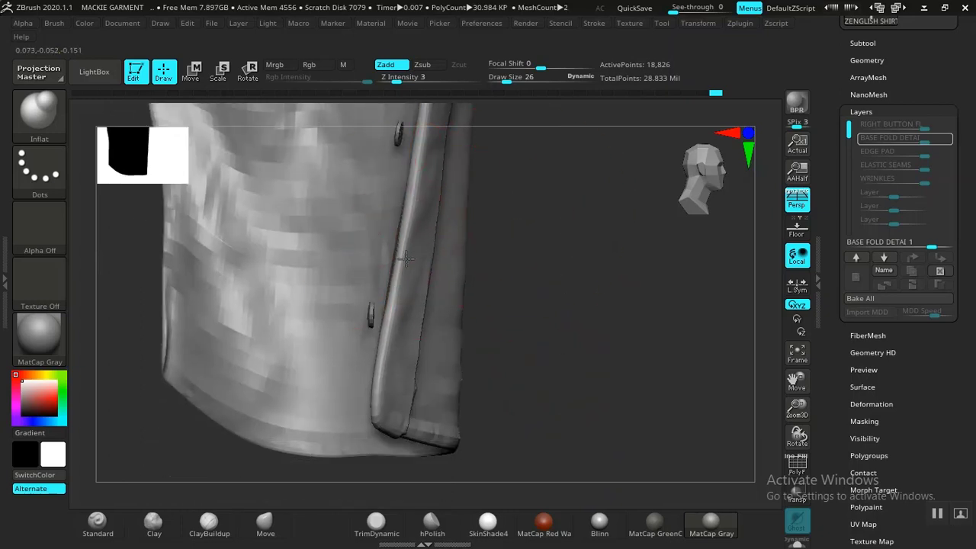
{"action": "mouse_move", "coordinate": [518, 290]}
{"action": "left_mouse_down"}
{"action": "mouse_move", "coordinate": [519, 440]}
{"action": "mouse_move", "coordinate": [518, 342]}
{"action": "mouse_move", "coordinate": [600, 298]}
{"action": "mouse_move", "coordinate": [579, 405]}
{"action": "mouse_move", "coordinate": [562, 418]}
{"action": "mouse_move", "coordinate": [410, 326]}
{"action": "left_mouse_up"}
{"action": "mouse_move", "coordinate": [474, 264]}
{"action": "left_mouse_down"}
{"action": "mouse_move", "coordinate": [366, 245]}
{"action": "mouse_move", "coordinate": [361, 280]}
{"action": "left_mouse_up"}
- Undo the last stroke and inflate the lower half of the placket's edge in a second pass
{"action": "key", "text": "ctrl+z"}
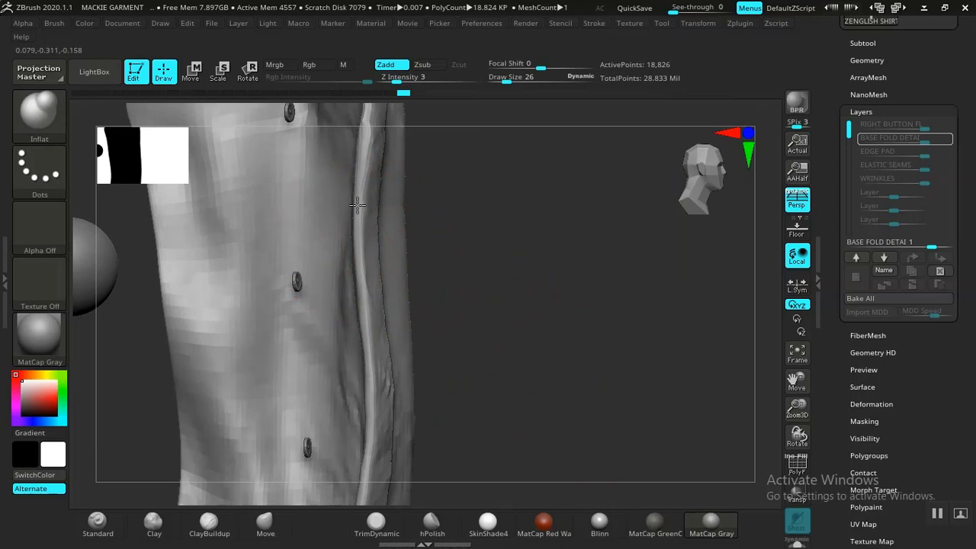
{"action": "left_click_drag", "start_coordinate": [514, 293], "coordinate": [412, 229]}
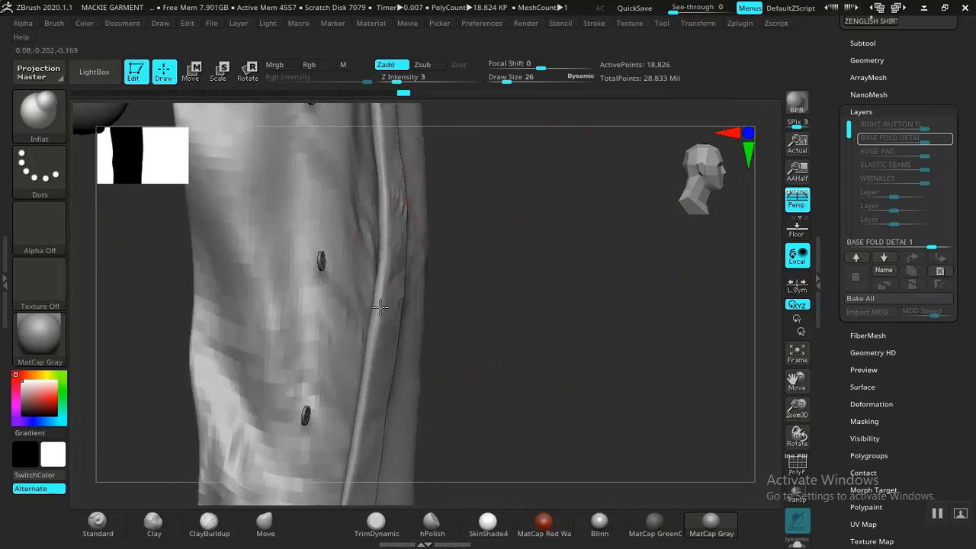
{"action": "left_click_drag", "start_coordinate": [514, 320], "coordinate": [370, 233]}
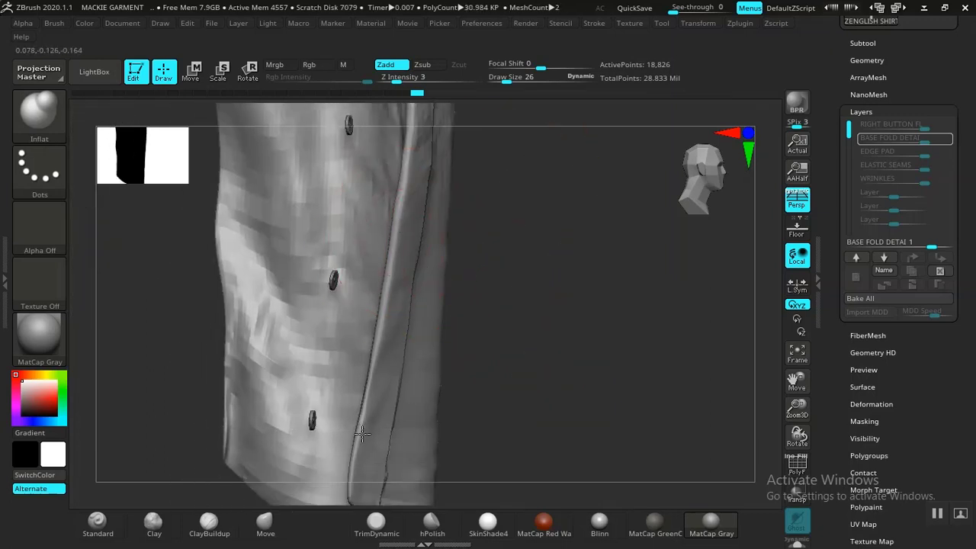
{"action": "mouse_move", "coordinate": [563, 346]}
{"action": "left_mouse_down"}
{"action": "mouse_move", "coordinate": [562, 310]}
{"action": "mouse_move", "coordinate": [514, 251]}
{"action": "mouse_move", "coordinate": [475, 337]}
{"action": "mouse_move", "coordinate": [470, 296]}
{"action": "mouse_move", "coordinate": [496, 251]}
{"action": "mouse_move", "coordinate": [506, 359]}
{"action": "mouse_move", "coordinate": [420, 337]}
{"action": "mouse_move", "coordinate": [447, 303]}
{"action": "mouse_move", "coordinate": [343, 262]}
{"action": "left_mouse_up"}
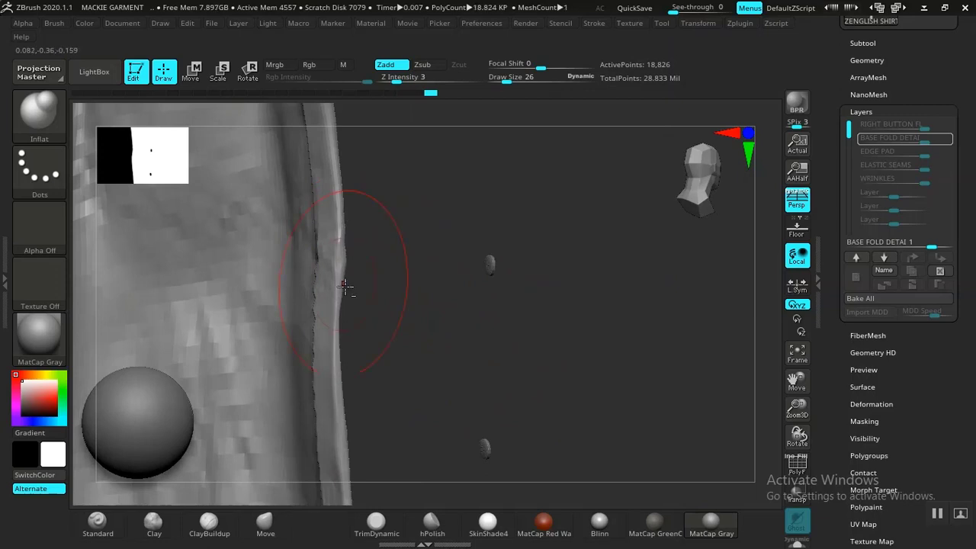
- Undo the last stroke and thicken the placket's edge with Inflat from chest height up towards the neckline
{"action": "key", "text": "ctrl+z"}
{"action": "mouse_move", "coordinate": [407, 269]}
{"action": "left_mouse_down"}
{"action": "mouse_move", "coordinate": [383, 290]}
{"action": "mouse_move", "coordinate": [340, 277]}
{"action": "left_mouse_up"}
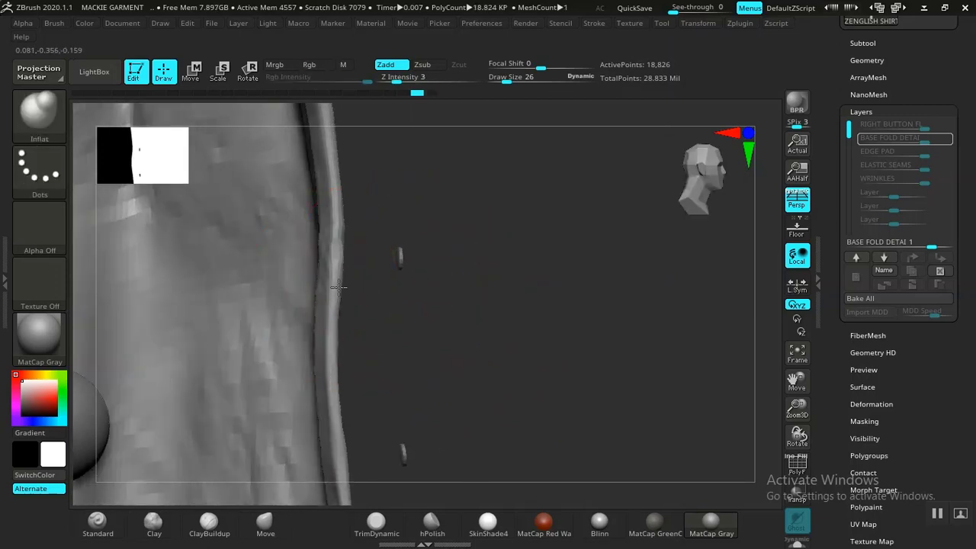
{"action": "left_click_drag", "start_coordinate": [335, 345], "coordinate": [496, 366]}
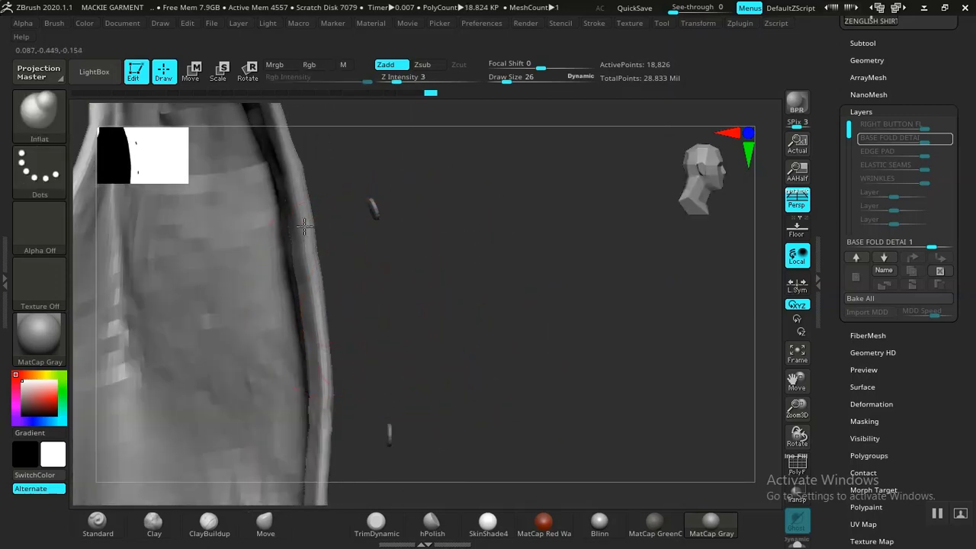
{"action": "left_click_drag", "start_coordinate": [464, 388], "coordinate": [311, 339]}
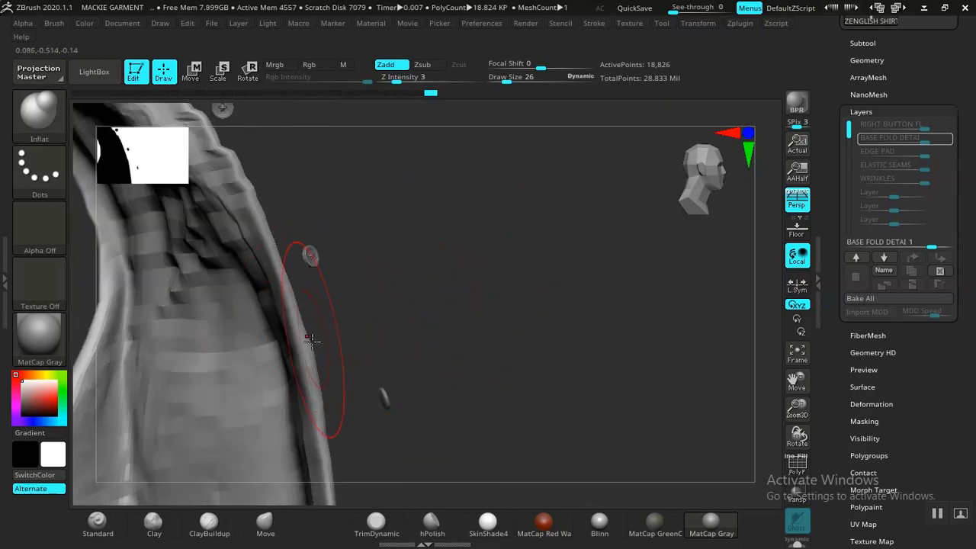
{"action": "left_click_drag", "start_coordinate": [473, 347], "coordinate": [355, 339]}
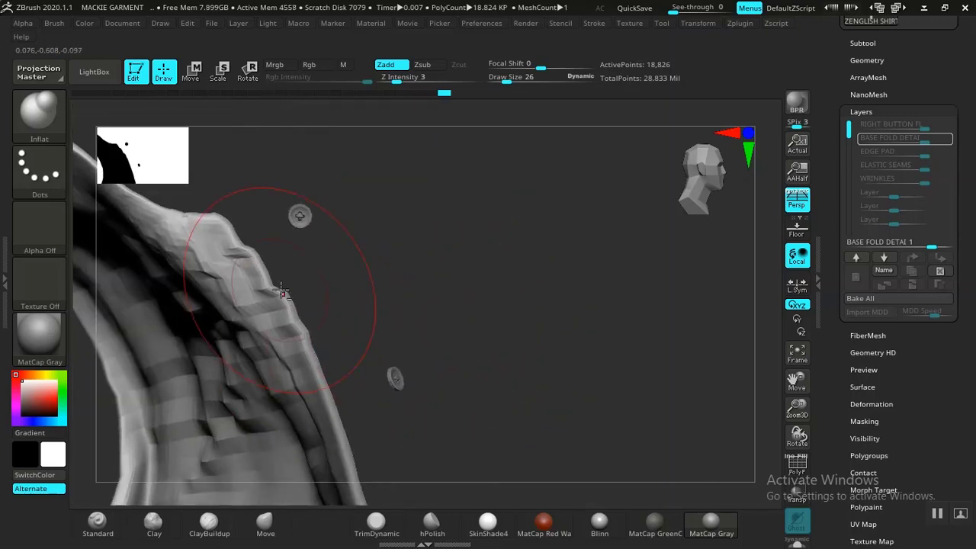
- Even out the jagged notches along the placket's edge near the neckline with the Move brush
{"action": "mouse_move", "coordinate": [281, 290]}
{"action": "left_mouse_down", "text": "alt"}
{"action": "mouse_move", "coordinate": [342, 272]}
{"action": "mouse_move", "coordinate": [281, 285]}
{"action": "left_mouse_up", "text": "alt"}
{"action": "key", "text": "space"}
{"action": "left_click", "coordinate": [267, 523]}
{"action": "key", "text": "space"}
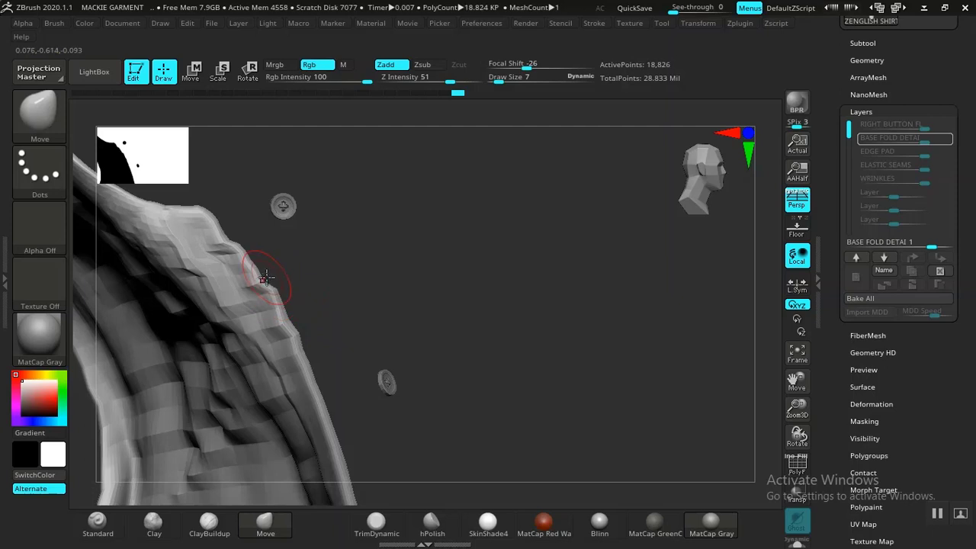
{"action": "left_click_drag", "start_coordinate": [260, 273], "coordinate": [224, 242]}
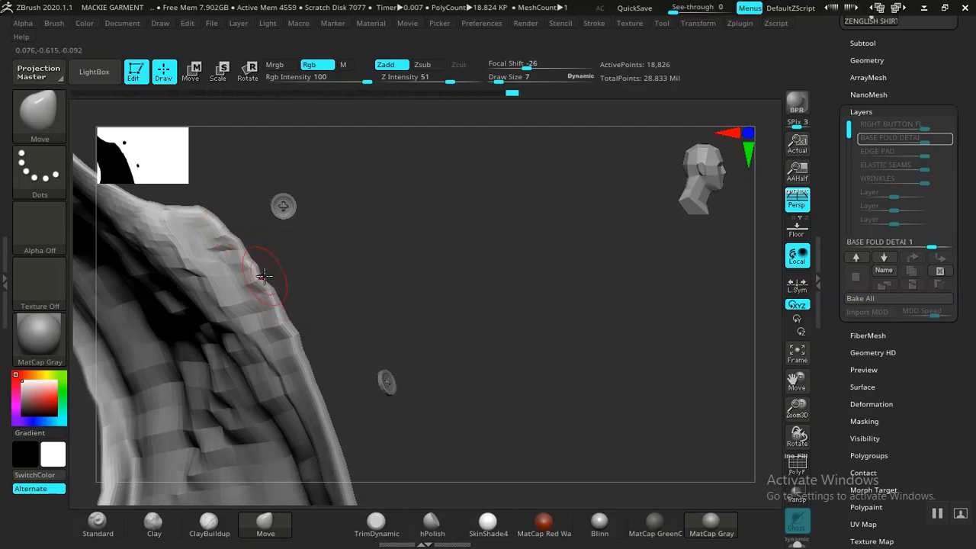
{"action": "mouse_move", "coordinate": [475, 325]}
{"action": "left_mouse_down"}
{"action": "mouse_move", "coordinate": [416, 274]}
{"action": "mouse_move", "coordinate": [388, 284]}
{"action": "mouse_move", "coordinate": [505, 242]}
{"action": "mouse_move", "coordinate": [523, 307]}
{"action": "mouse_move", "coordinate": [571, 311]}
{"action": "mouse_move", "coordinate": [592, 293]}
{"action": "mouse_move", "coordinate": [594, 267]}
{"action": "mouse_move", "coordinate": [579, 335]}
{"action": "mouse_move", "coordinate": [526, 312]}
{"action": "mouse_move", "coordinate": [528, 283]}
{"action": "mouse_move", "coordinate": [518, 305]}
{"action": "mouse_move", "coordinate": [549, 283]}
{"action": "mouse_move", "coordinate": [538, 167]}
{"action": "mouse_move", "coordinate": [542, 298]}
{"action": "mouse_move", "coordinate": [525, 333]}
{"action": "mouse_move", "coordinate": [536, 301]}
{"action": "mouse_move", "coordinate": [530, 270]}
{"action": "mouse_move", "coordinate": [450, 290]}
{"action": "mouse_move", "coordinate": [423, 271]}
{"action": "mouse_move", "coordinate": [419, 321]}
{"action": "left_mouse_up"}
- Switch back to the Inflat brush with a draw size of 14, try a stroke on the placket's edge, and undo it
{"action": "key", "text": "space"}
{"action": "key", "text": "b"}
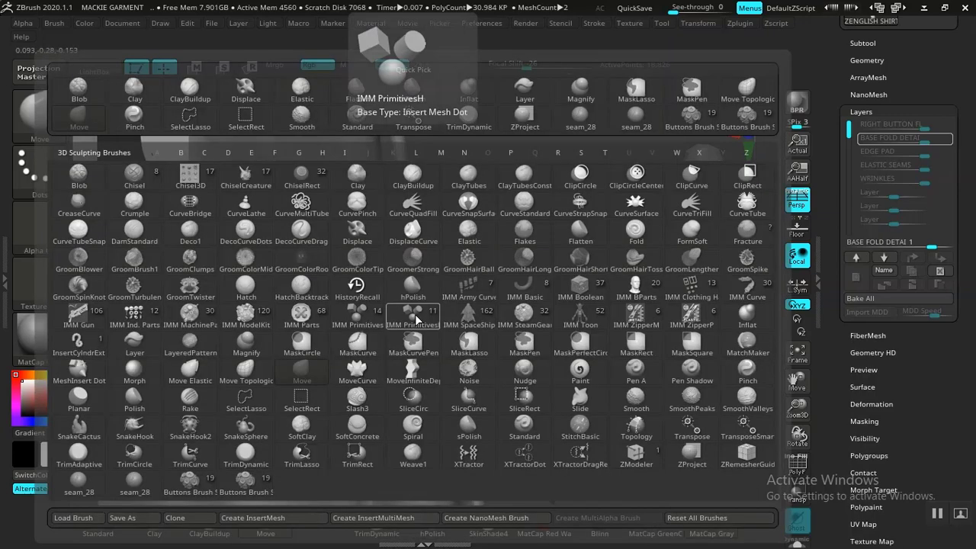
{"action": "key", "text": "i"}
{"action": "key", "text": "n"}
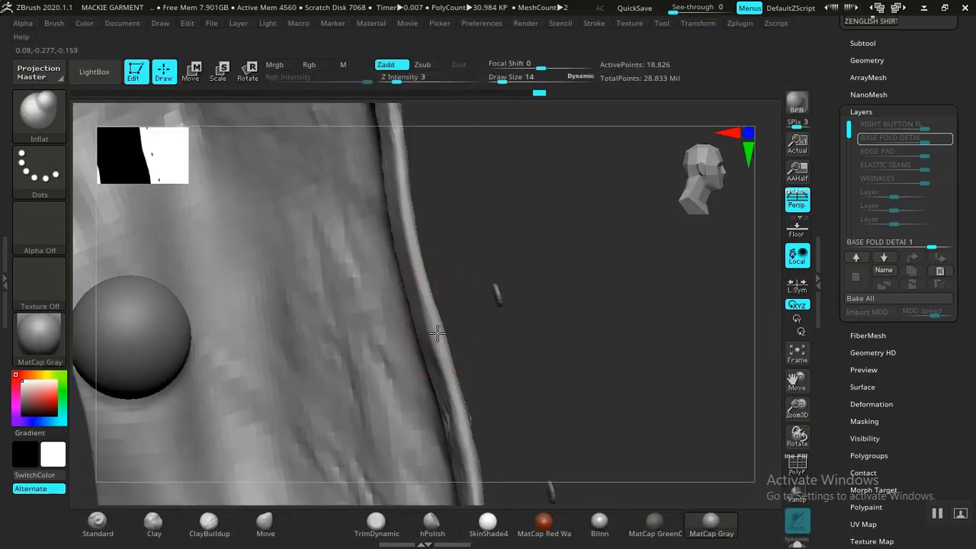
{"action": "left_click_drag", "start_coordinate": [434, 323], "coordinate": [437, 340]}
{"action": "key", "text": "ctrl+z"}
{"action": "left_click_drag", "start_coordinate": [563, 334], "coordinate": [491, 312]}
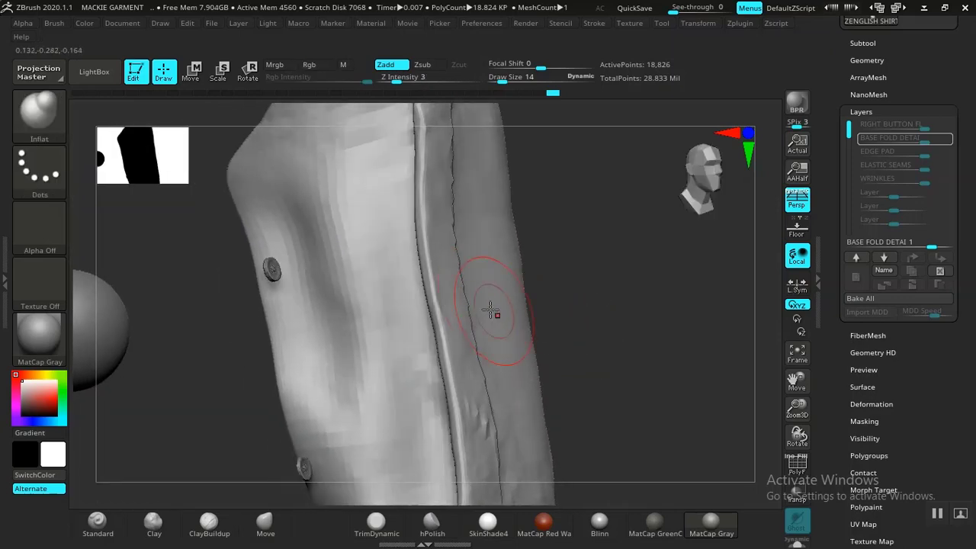
- Inflate the narrow front rim of the placket along its whole length with the smaller Inflat brush
{"action": "left_click_drag", "start_coordinate": [568, 281], "coordinate": [392, 273]}
{"action": "key", "text": "space"}
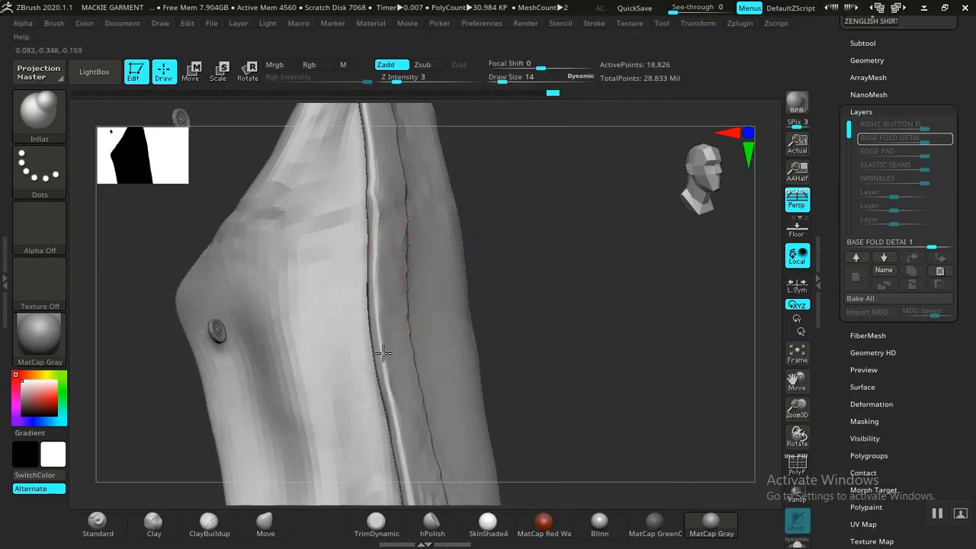
{"action": "left_click_drag", "start_coordinate": [538, 343], "coordinate": [526, 428], "text": "alt"}
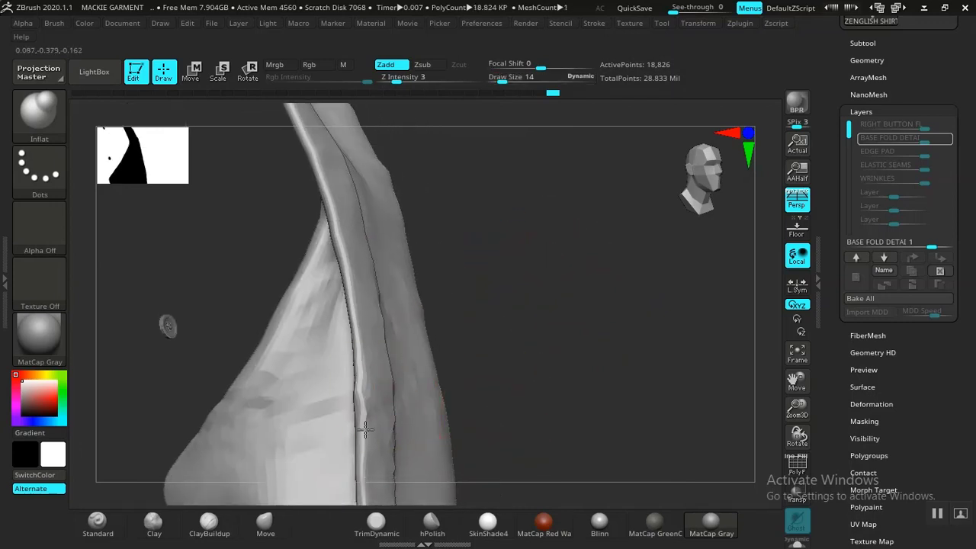
{"action": "left_click_drag", "start_coordinate": [533, 333], "coordinate": [477, 296]}
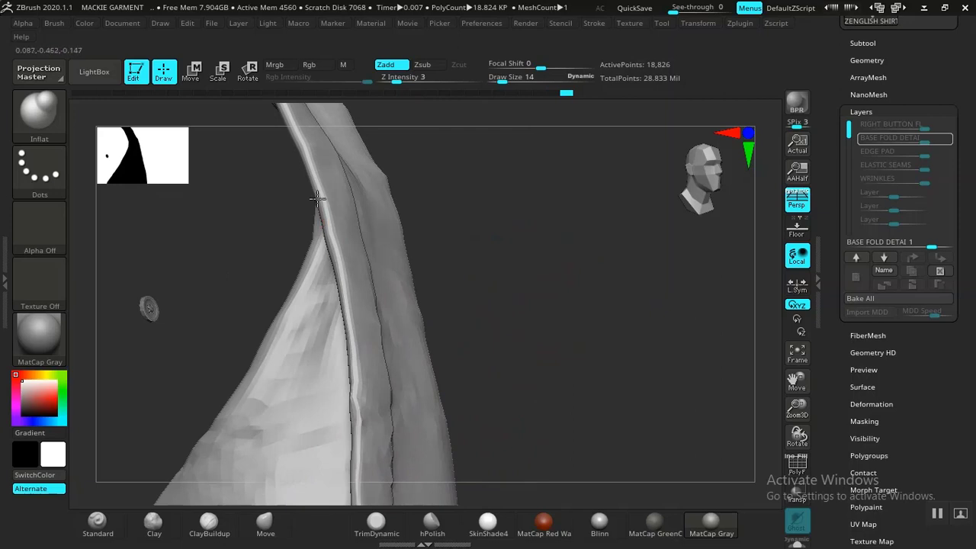
{"action": "left_click_drag", "start_coordinate": [513, 250], "coordinate": [505, 146], "text": "alt"}
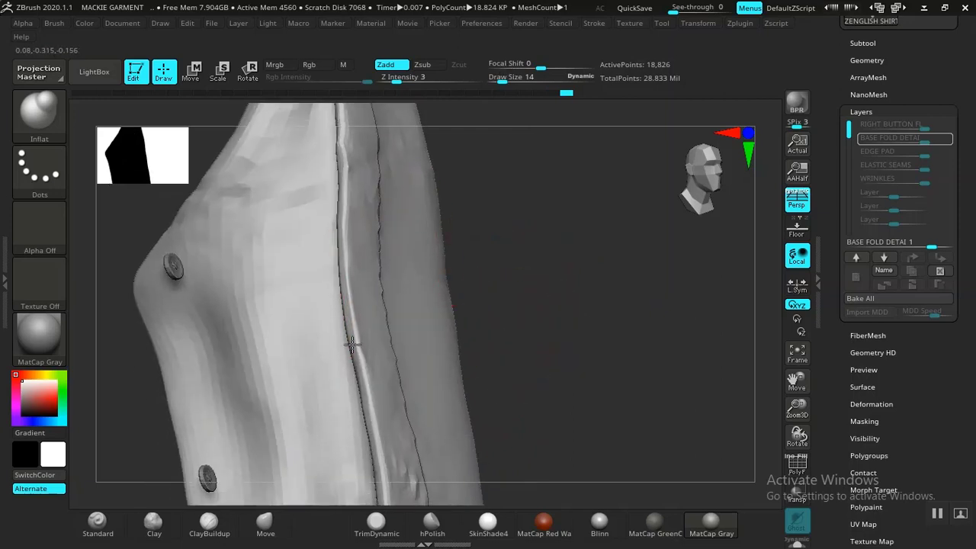
{"action": "left_click_drag", "start_coordinate": [543, 358], "coordinate": [378, 242]}
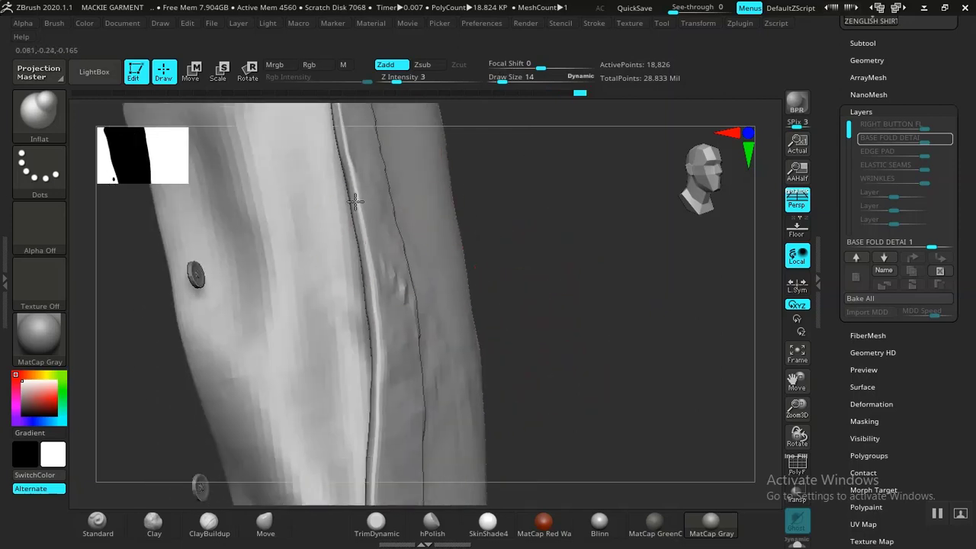
{"action": "left_click_drag", "start_coordinate": [556, 259], "coordinate": [564, 86], "text": "alt"}
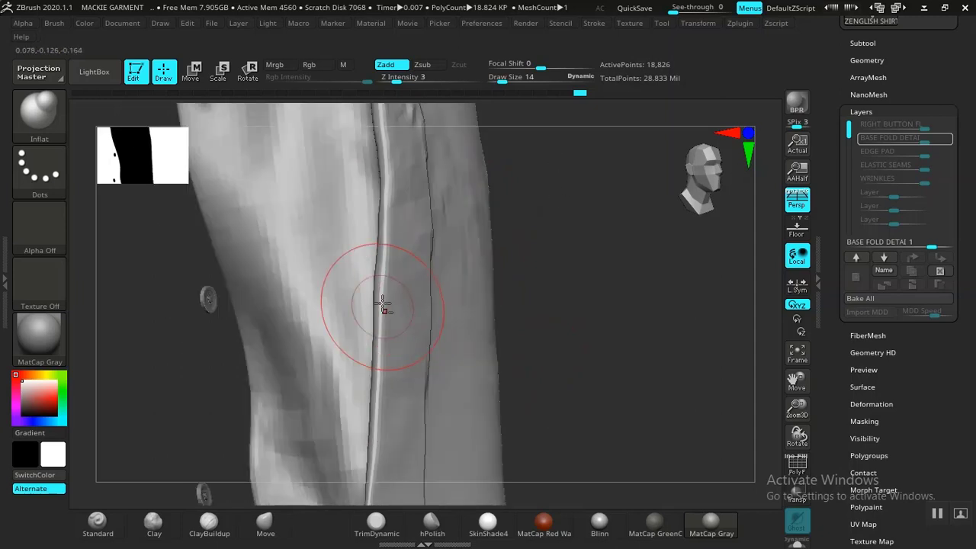
{"action": "left_click_drag", "start_coordinate": [572, 267], "coordinate": [358, 260]}
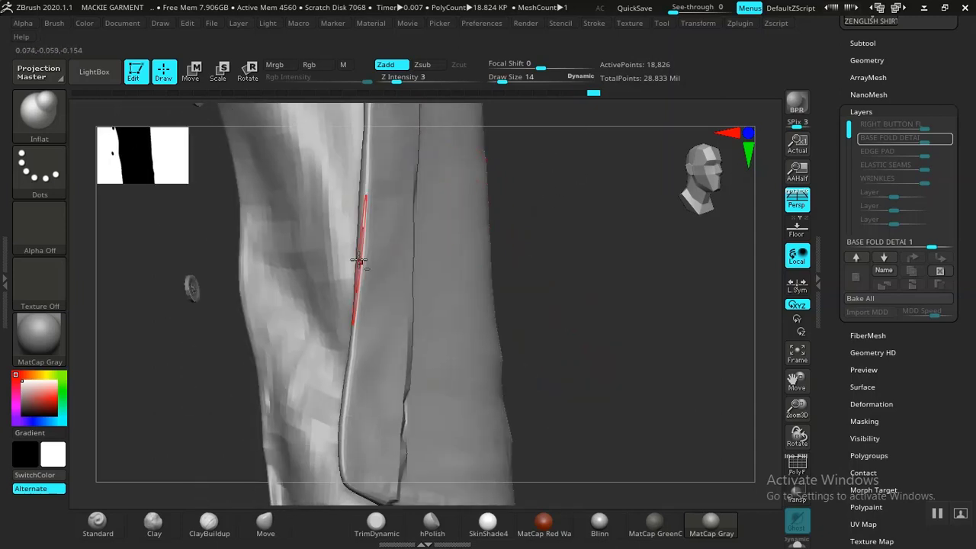
- Frame the isolated placket panel and unhide the rest of the shirt
{"action": "left_click_drag", "start_coordinate": [590, 333], "coordinate": [579, 257]}
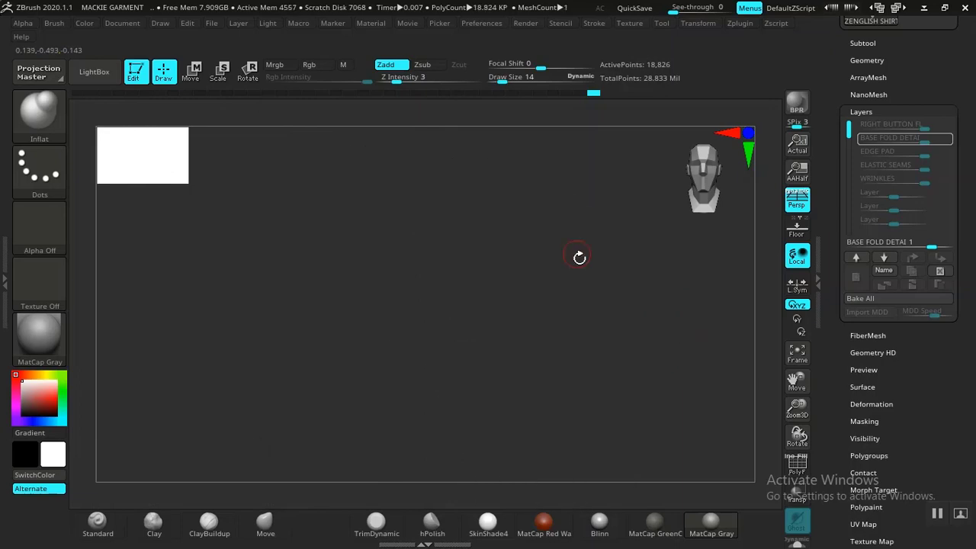
{"action": "key", "text": "f"}
{"action": "left_click_drag", "start_coordinate": [569, 355], "coordinate": [594, 340]}
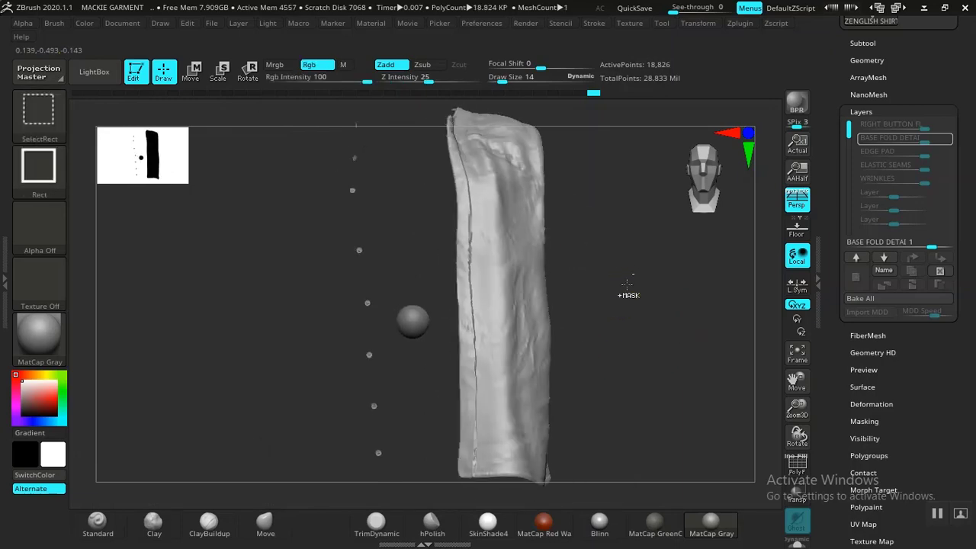
{"action": "left_click", "coordinate": [630, 284], "text": "ctrl+shift"}
- Examine the whole shirt's front, collar and the reworked placket edge up close
{"action": "left_click_drag", "start_coordinate": [570, 378], "coordinate": [540, 438]}
{"action": "left_click_drag", "start_coordinate": [261, 356], "coordinate": [263, 390]}
{"action": "left_click_drag", "start_coordinate": [598, 244], "coordinate": [678, 306]}
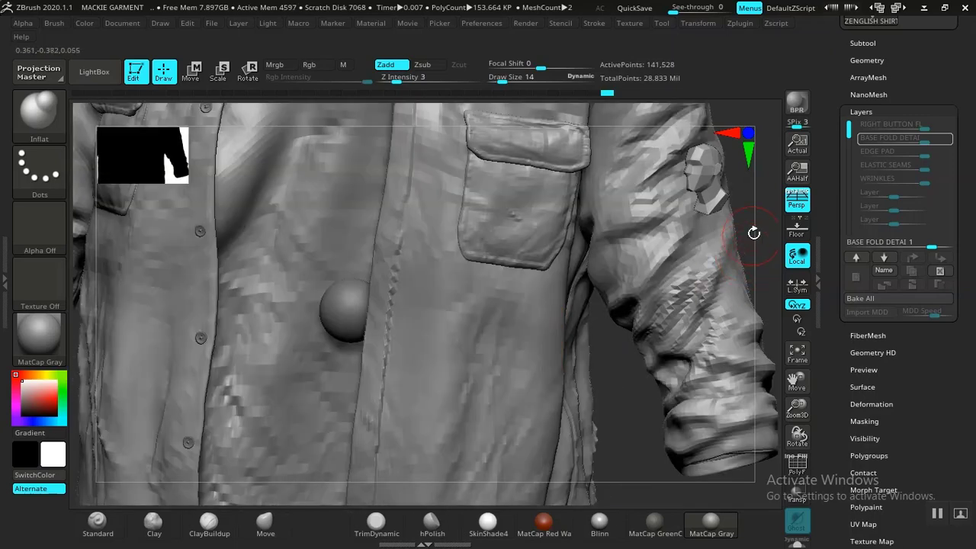
{"action": "left_click_drag", "start_coordinate": [753, 232], "coordinate": [656, 434], "text": "alt"}
{"action": "left_click_drag", "start_coordinate": [498, 196], "coordinate": [158, 186]}
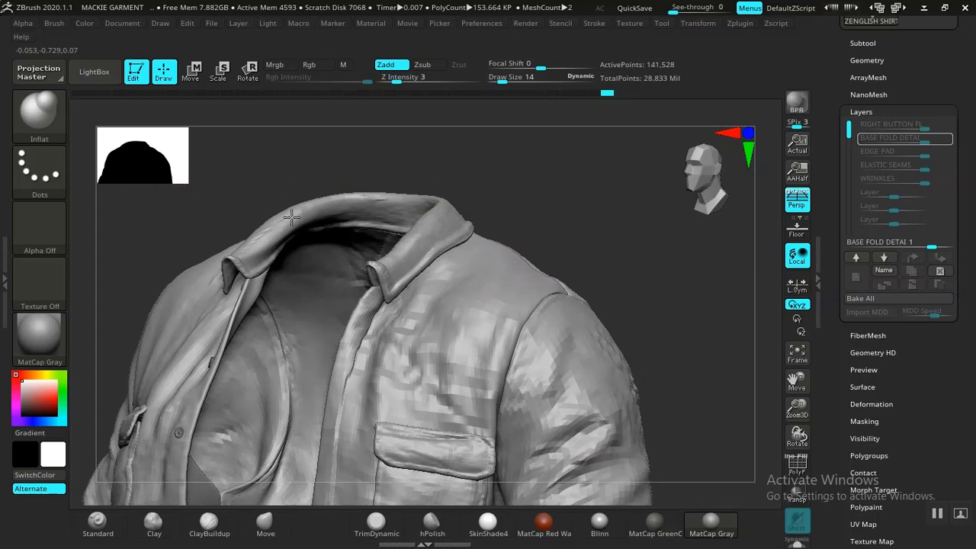
{"action": "left_click_drag", "start_coordinate": [292, 217], "coordinate": [376, 306], "text": "alt"}
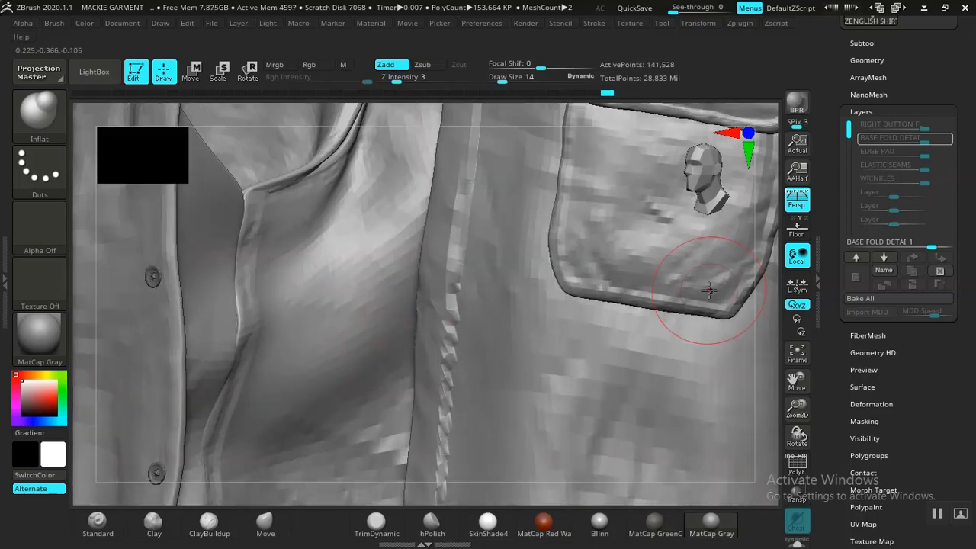
{"action": "left_click_drag", "start_coordinate": [797, 408], "coordinate": [798, 427]}
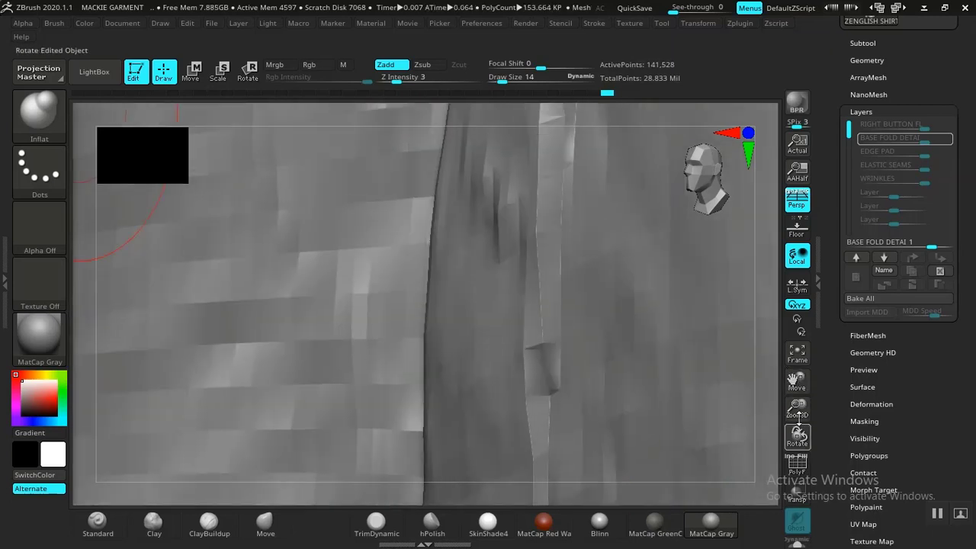
- Isolate the collar with a draw size of 6 and undo a trial Smooth stroke on its folded edge
{"action": "key", "text": "f"}
{"action": "left_click_drag", "start_coordinate": [590, 296], "coordinate": [660, 467], "text": "alt"}
{"action": "left_click", "coordinate": [448, 377], "text": "ctrl+shift"}
{"action": "mouse_move", "coordinate": [455, 265]}
{"action": "left_mouse_down"}
{"action": "mouse_move", "coordinate": [479, 236]}
{"action": "mouse_move", "coordinate": [455, 113]}
{"action": "mouse_move", "coordinate": [464, 144]}
{"action": "mouse_move", "coordinate": [440, 442]}
{"action": "mouse_move", "coordinate": [453, 384]}
{"action": "mouse_move", "coordinate": [488, 336]}
{"action": "mouse_move", "coordinate": [503, 288]}
{"action": "mouse_move", "coordinate": [430, 269]}
{"action": "mouse_move", "coordinate": [440, 260]}
{"action": "mouse_move", "coordinate": [470, 270]}
{"action": "mouse_move", "coordinate": [453, 283]}
{"action": "left_mouse_up"}
{"action": "key", "text": "space"}
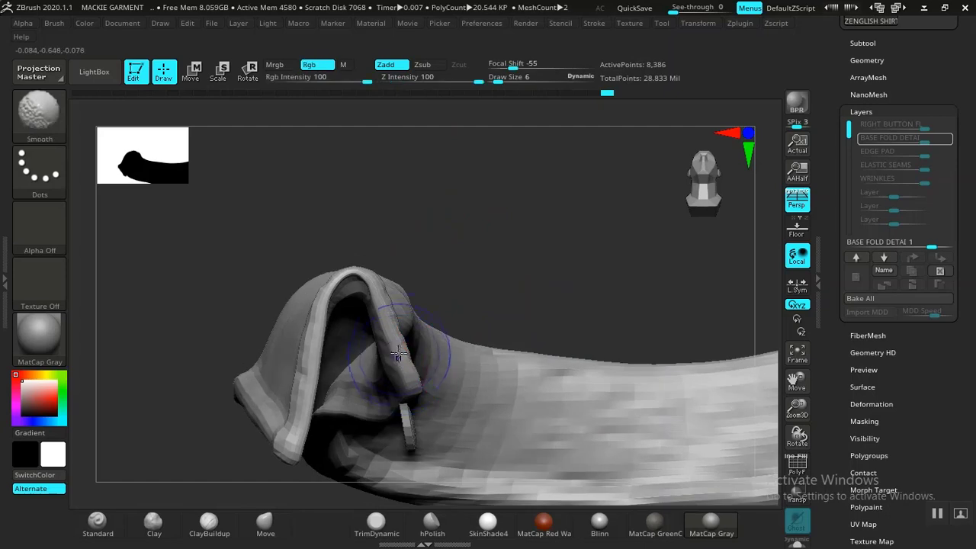
{"action": "left_click_drag", "start_coordinate": [402, 359], "coordinate": [401, 357], "text": "shift"}
{"action": "key", "text": "ctrl+z"}
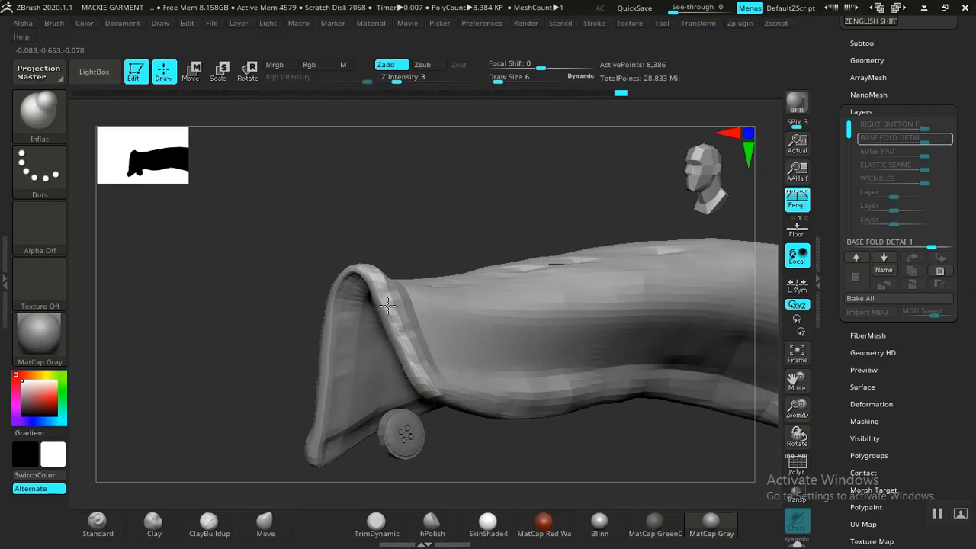
- Set the Inflat draw size to 7 and thicken the collar's rim from its front point along the side
{"action": "mouse_move", "coordinate": [459, 213]}
{"action": "left_mouse_down"}
{"action": "mouse_move", "coordinate": [485, 205]}
{"action": "mouse_move", "coordinate": [479, 126]}
{"action": "left_mouse_up"}
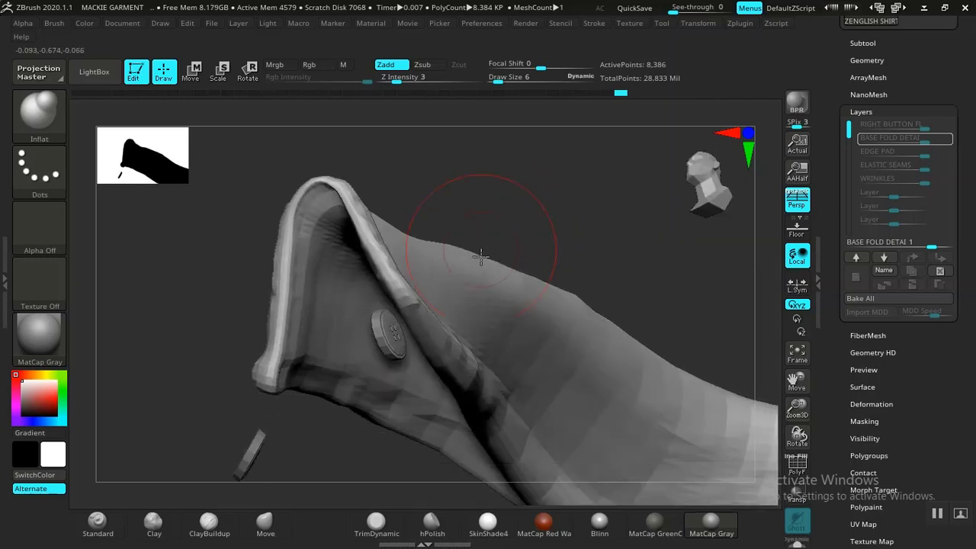
{"action": "key", "text": "space"}
{"action": "left_click_drag", "start_coordinate": [479, 283], "coordinate": [497, 282]}
{"action": "mouse_move", "coordinate": [494, 183]}
{"action": "left_mouse_down"}
{"action": "mouse_move", "coordinate": [503, 167]}
{"action": "mouse_move", "coordinate": [529, 262]}
{"action": "mouse_move", "coordinate": [533, 187]}
{"action": "mouse_move", "coordinate": [431, 294]}
{"action": "left_mouse_up"}
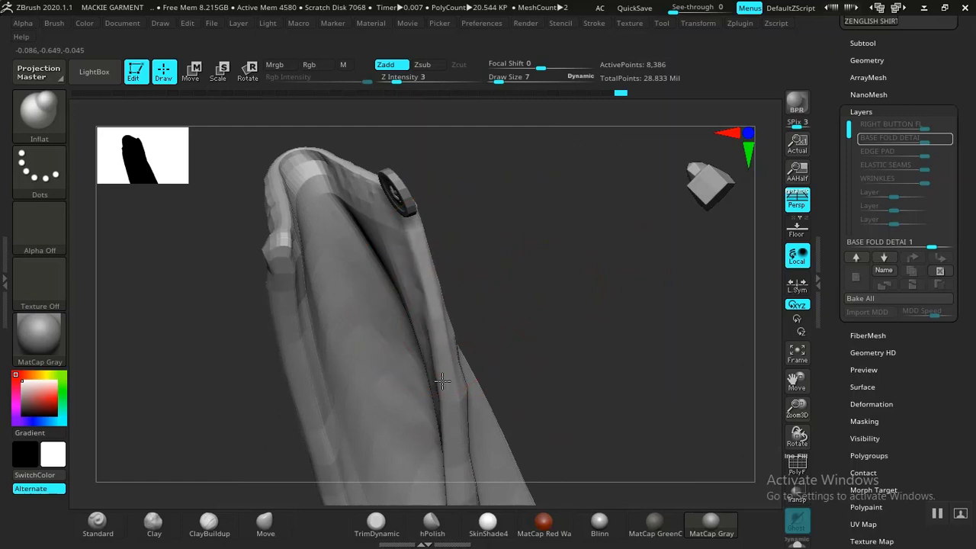
{"action": "left_click_drag", "start_coordinate": [551, 255], "coordinate": [531, 106], "text": "alt"}
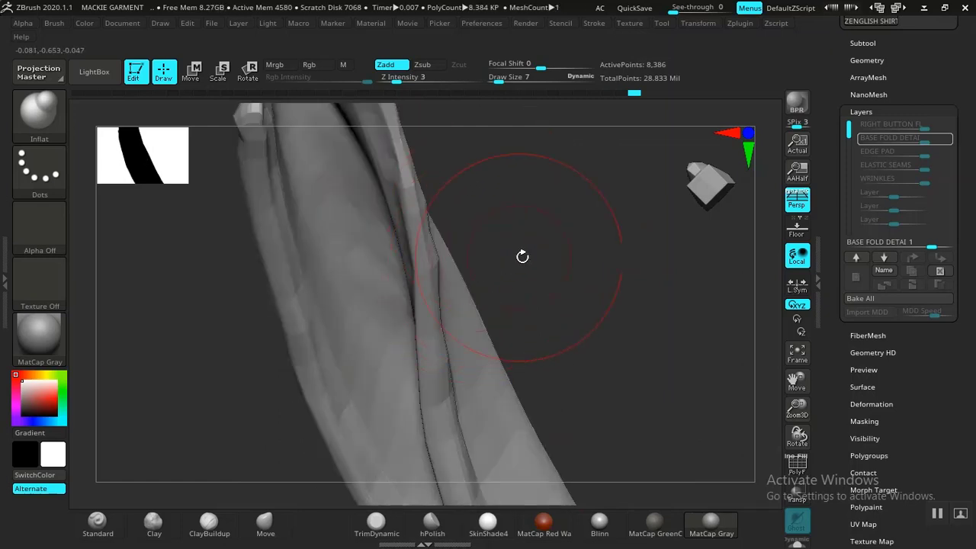
{"action": "left_click_drag", "start_coordinate": [523, 256], "coordinate": [458, 277]}
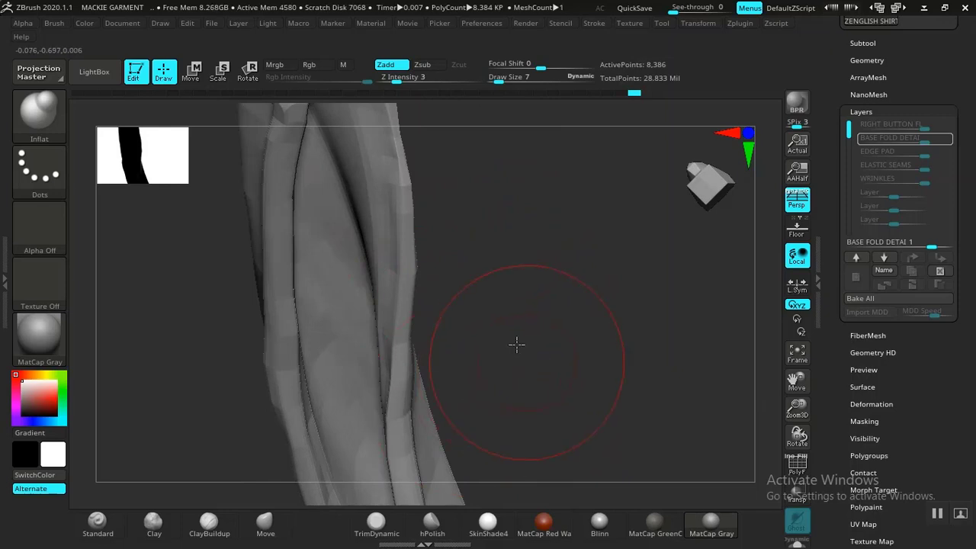
{"action": "left_click_drag", "start_coordinate": [516, 344], "coordinate": [404, 286]}
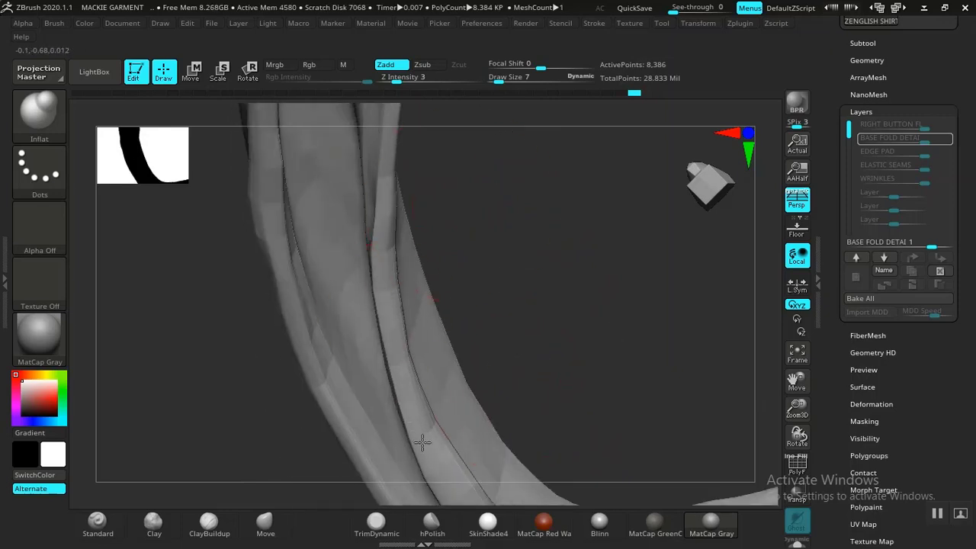
- Continue inflating the collar's rim around the back of the neck and up the opposite side
{"action": "mouse_move", "coordinate": [488, 320]}
{"action": "left_mouse_down"}
{"action": "mouse_move", "coordinate": [516, 151]}
{"action": "mouse_move", "coordinate": [549, 200]}
{"action": "mouse_move", "coordinate": [505, 257]}
{"action": "mouse_move", "coordinate": [387, 247]}
{"action": "left_mouse_up"}
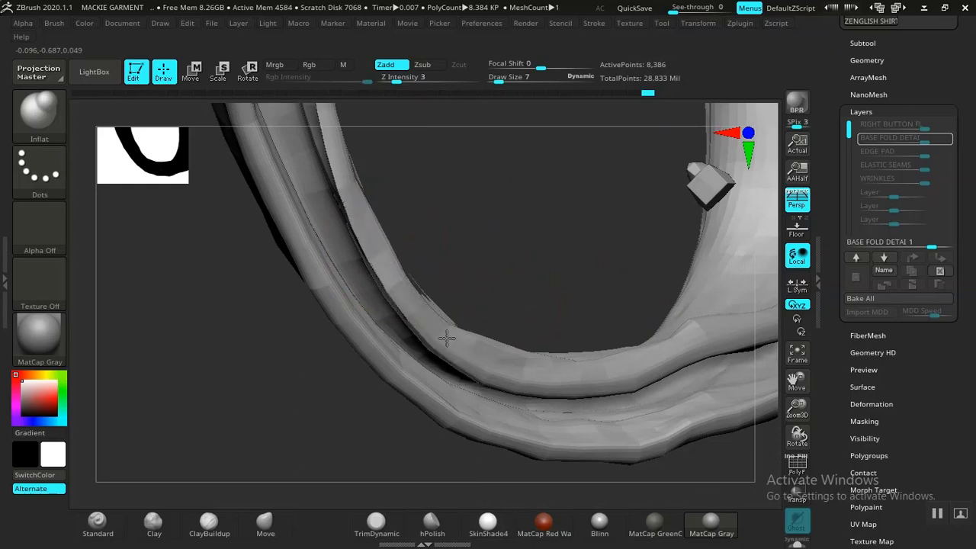
{"action": "left_click_drag", "start_coordinate": [539, 377], "coordinate": [594, 376]}
{"action": "left_click_drag", "start_coordinate": [453, 353], "coordinate": [392, 261]}
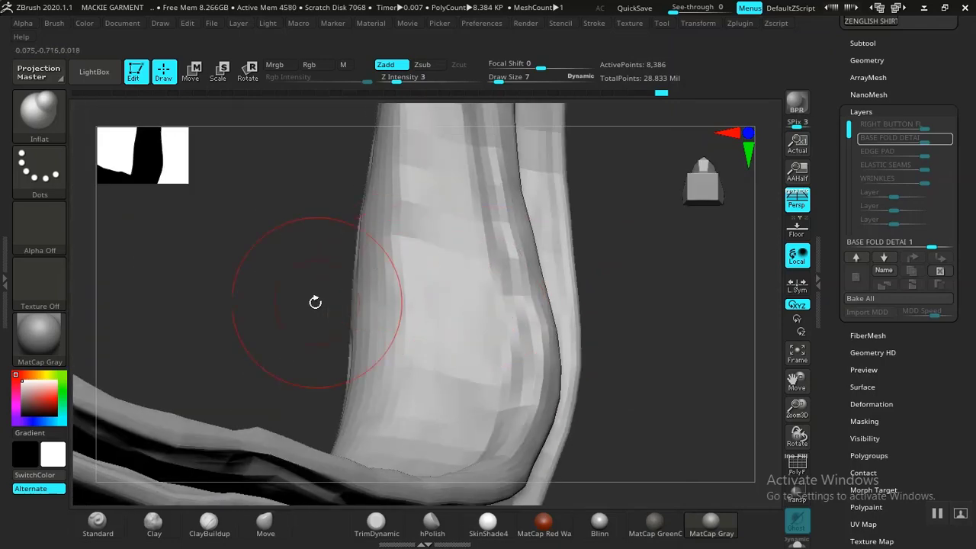
{"action": "mouse_move", "coordinate": [315, 302]}
{"action": "left_mouse_down"}
{"action": "mouse_move", "coordinate": [277, 259]}
{"action": "mouse_move", "coordinate": [316, 235]}
{"action": "mouse_move", "coordinate": [327, 331]}
{"action": "mouse_move", "coordinate": [243, 359]}
{"action": "mouse_move", "coordinate": [404, 324]}
{"action": "mouse_move", "coordinate": [545, 176]}
{"action": "left_mouse_up"}
{"action": "left_click_drag", "start_coordinate": [434, 244], "coordinate": [327, 369], "text": "alt"}
{"action": "mouse_move", "coordinate": [412, 337]}
{"action": "left_mouse_down", "text": "alt"}
{"action": "mouse_move", "coordinate": [438, 327]}
{"action": "mouse_move", "coordinate": [517, 161]}
{"action": "left_mouse_up", "text": "alt"}
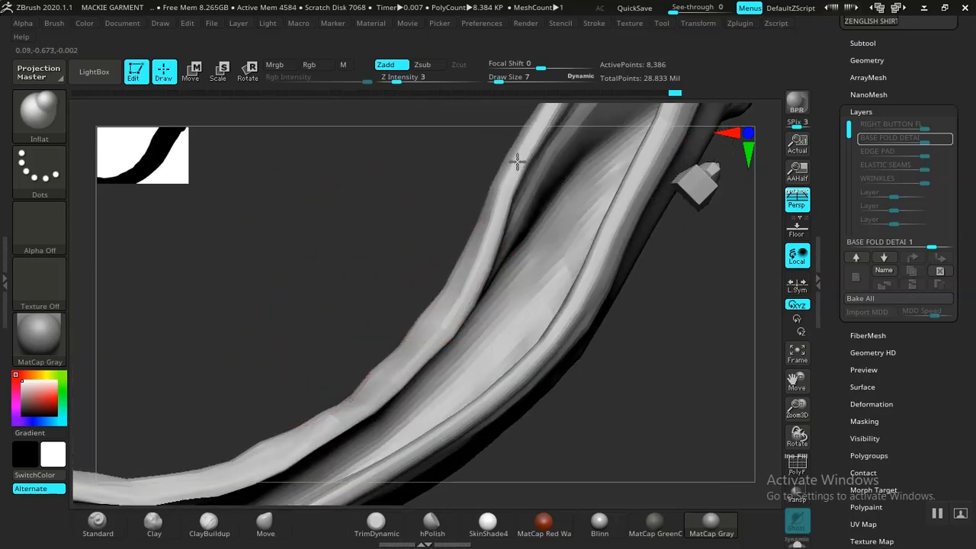
- Unhide the rest of the shirt and undo a trial Smooth stroke along the collar seam
{"action": "right_click_drag", "start_coordinate": [307, 214], "coordinate": [592, 313], "text": "ctrl"}
{"action": "right_click_drag", "start_coordinate": [593, 257], "coordinate": [647, 313], "text": "ctrl"}
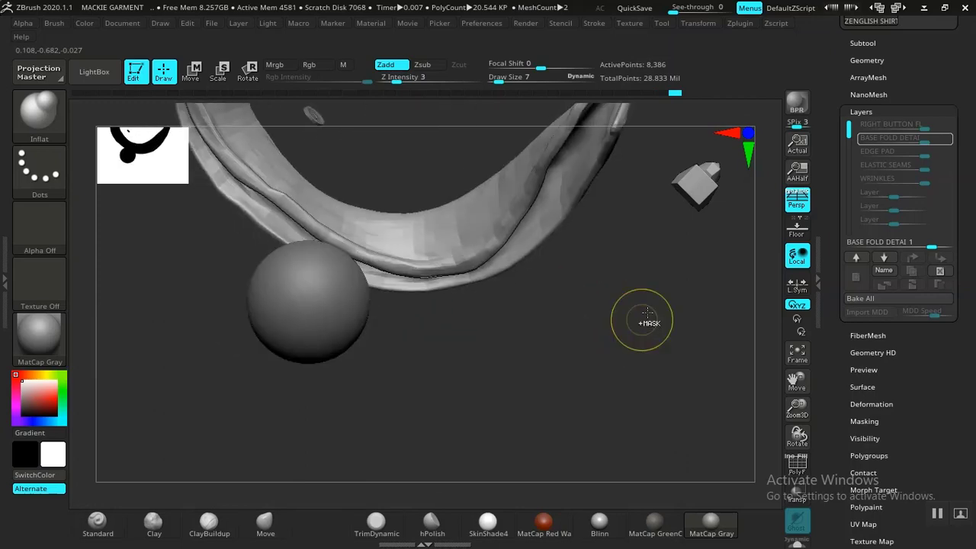
{"action": "left_click", "coordinate": [653, 343], "text": "ctrl+shift"}
{"action": "right_click_drag", "start_coordinate": [416, 162], "coordinate": [410, 199]}
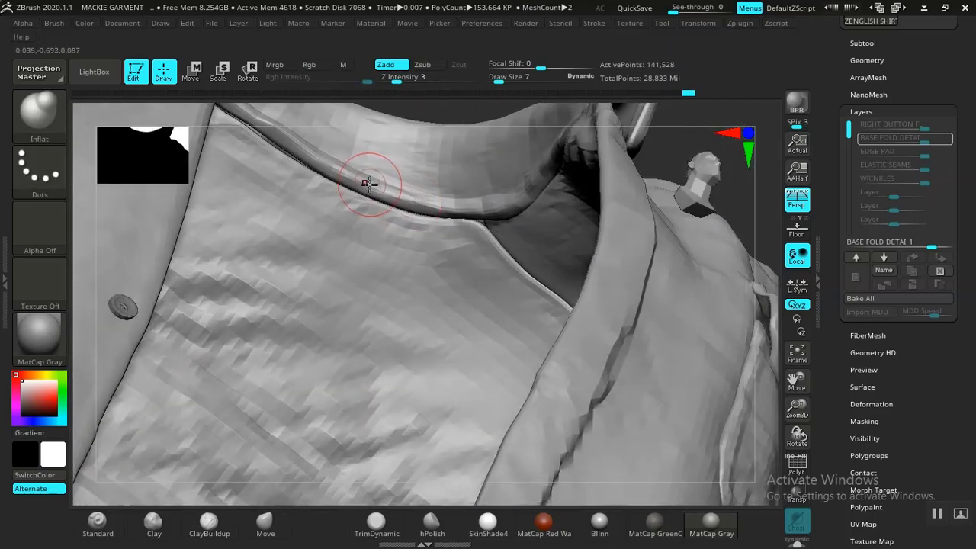
{"action": "left_click_drag", "start_coordinate": [369, 184], "coordinate": [388, 194], "text": "shift"}
{"action": "key", "text": "ctrl+z"}
- Raise the whole shirt to its higher subdivision level and open the subtool list
{"action": "right_click_drag", "start_coordinate": [681, 135], "coordinate": [520, 202]}
{"action": "right_click_drag", "start_coordinate": [546, 243], "coordinate": [633, 266]}
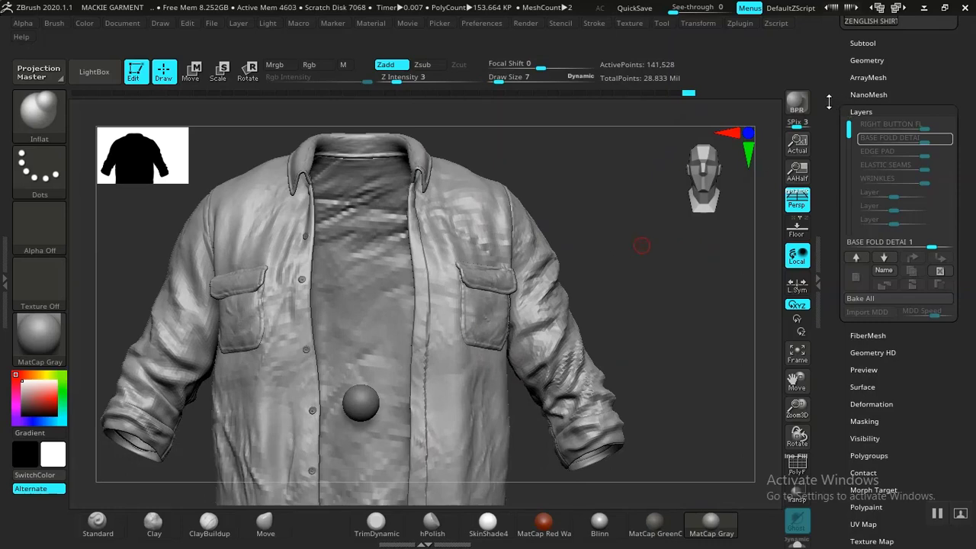
{"action": "scroll", "coordinate": [829, 101], "scroll_direction": "up", "scroll_amount": 1}
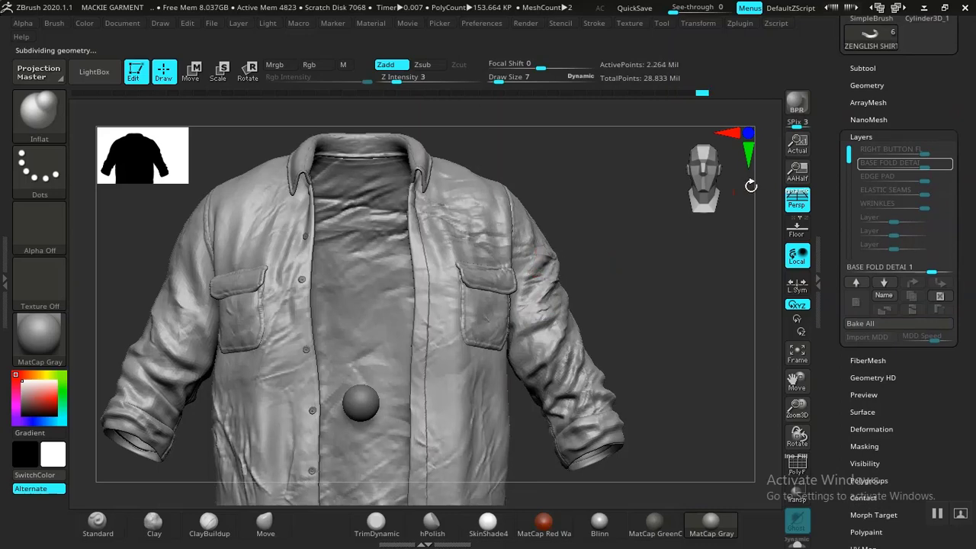
{"action": "left_click", "coordinate": [861, 68]}
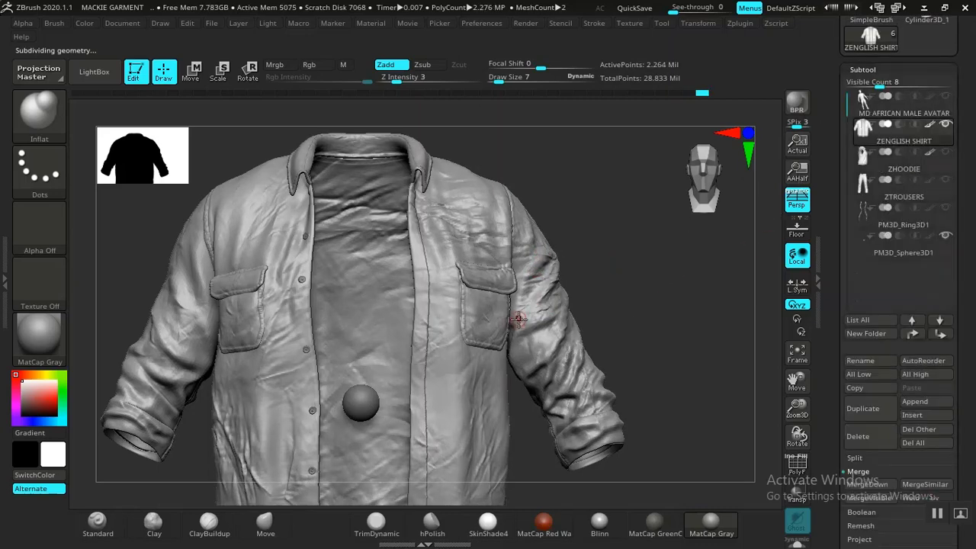
{"action": "left_click_drag", "start_coordinate": [642, 306], "coordinate": [650, 154], "text": "alt"}
{"action": "left_click_drag", "start_coordinate": [564, 429], "coordinate": [664, 374], "text": "alt"}
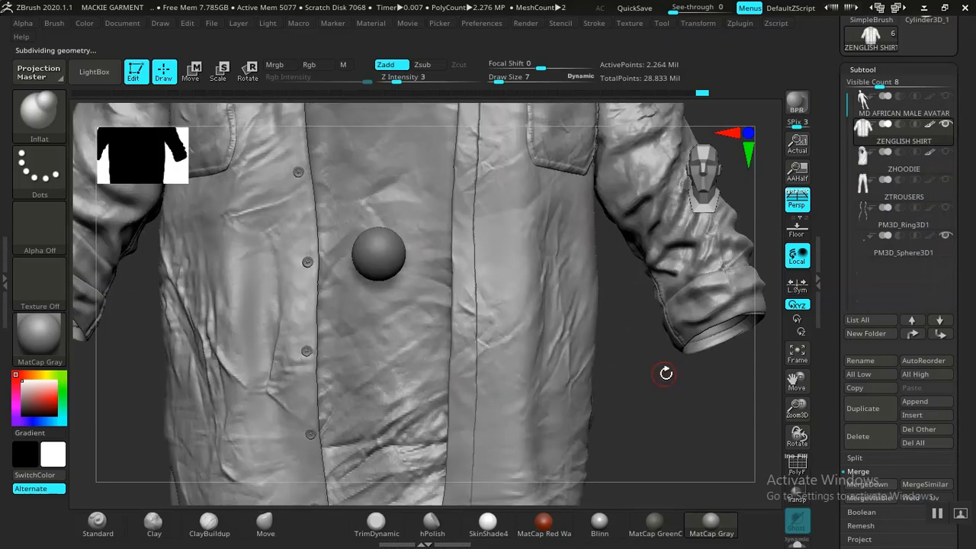
- Make the PM3D_Sphere3D1 subtool active and load the Buttons brush with a stitched Button_Hole mesh
{"action": "left_click", "coordinate": [880, 254]}
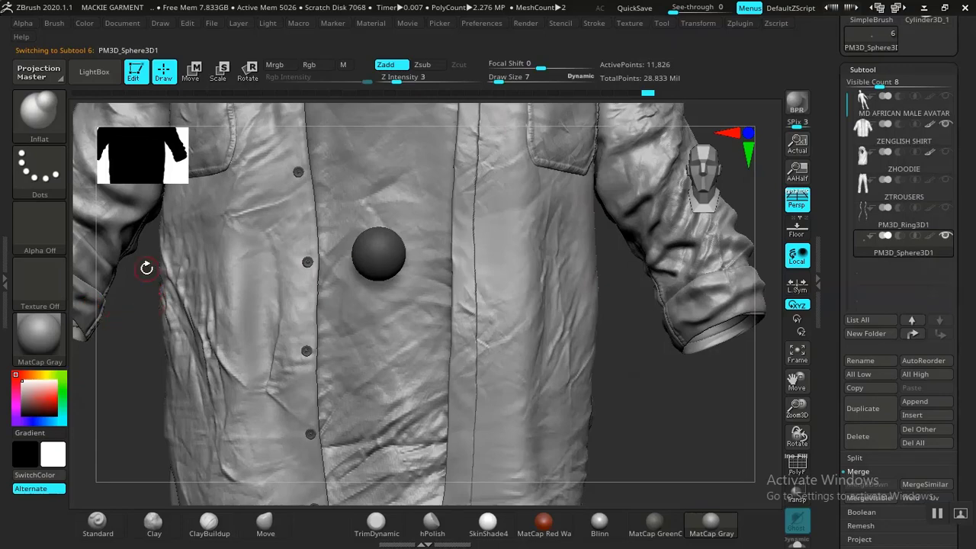
{"action": "key", "text": "b"}
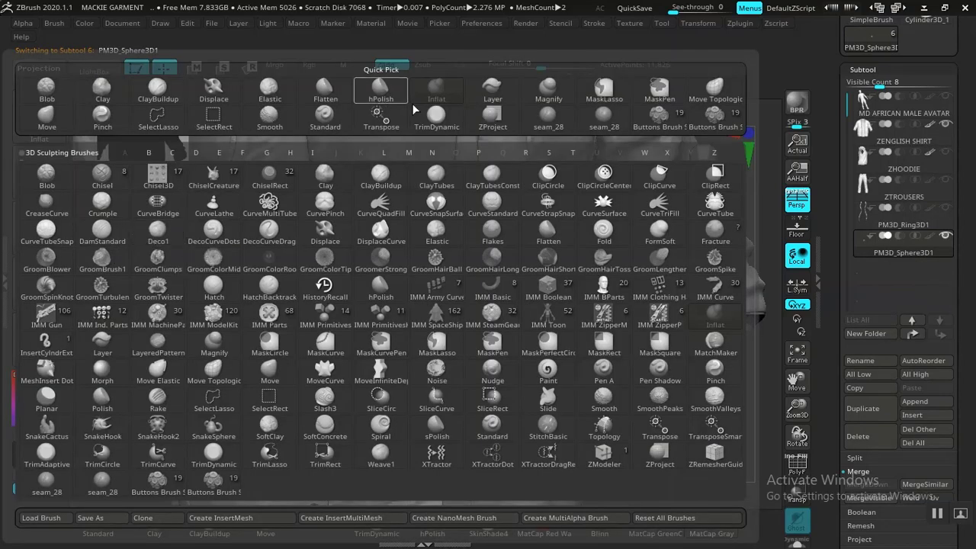
{"action": "left_click", "coordinate": [661, 116]}
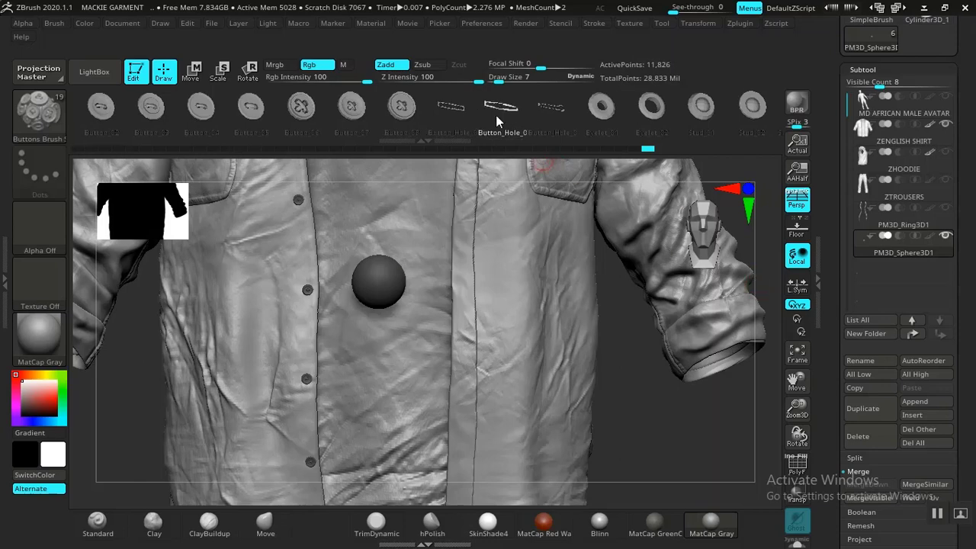
- Insert a horizontal buttonhole near the hem on the placket opposite the lowest button
{"action": "left_click_drag", "start_coordinate": [623, 337], "coordinate": [556, 160], "text": "alt"}
{"action": "left_click_drag", "start_coordinate": [604, 343], "coordinate": [579, 225], "text": "alt"}
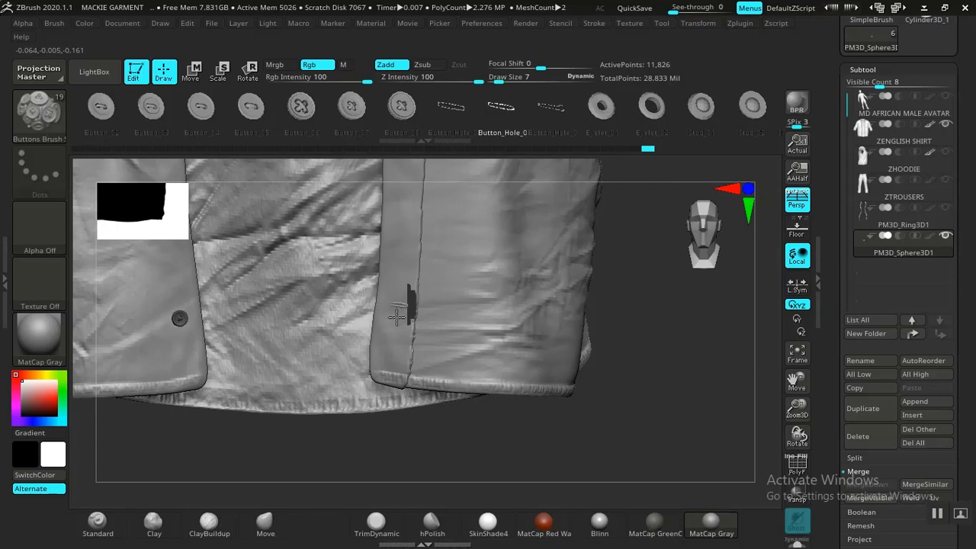
{"action": "left_click_drag", "start_coordinate": [719, 308], "coordinate": [724, 203], "text": "alt"}
{"action": "left_click_drag", "start_coordinate": [641, 361], "coordinate": [385, 396], "text": "alt"}
- Shift the buttonhole slightly along its X axis towards the placket's front edge and check it against the shirt front
{"action": "key", "text": "w"}
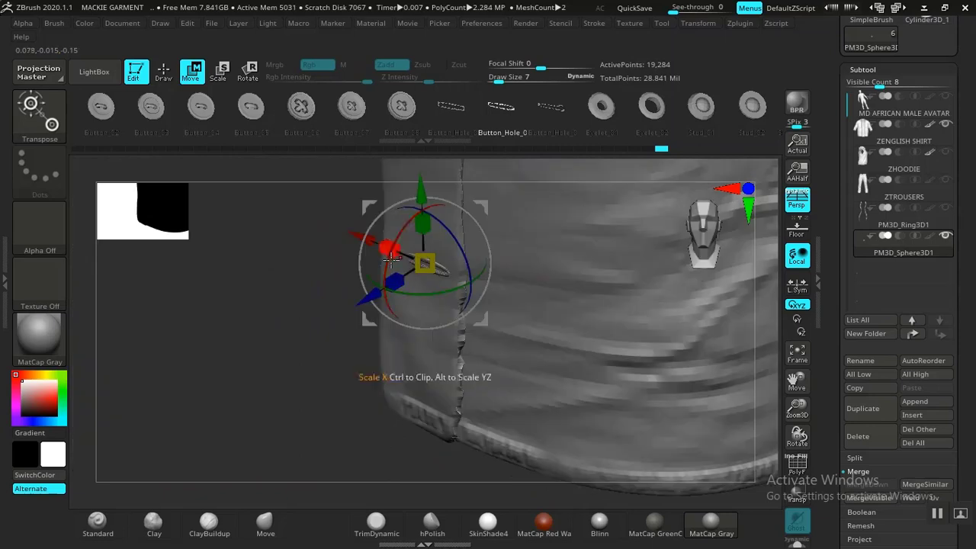
{"action": "left_click_drag", "start_coordinate": [374, 295], "coordinate": [630, 285]}
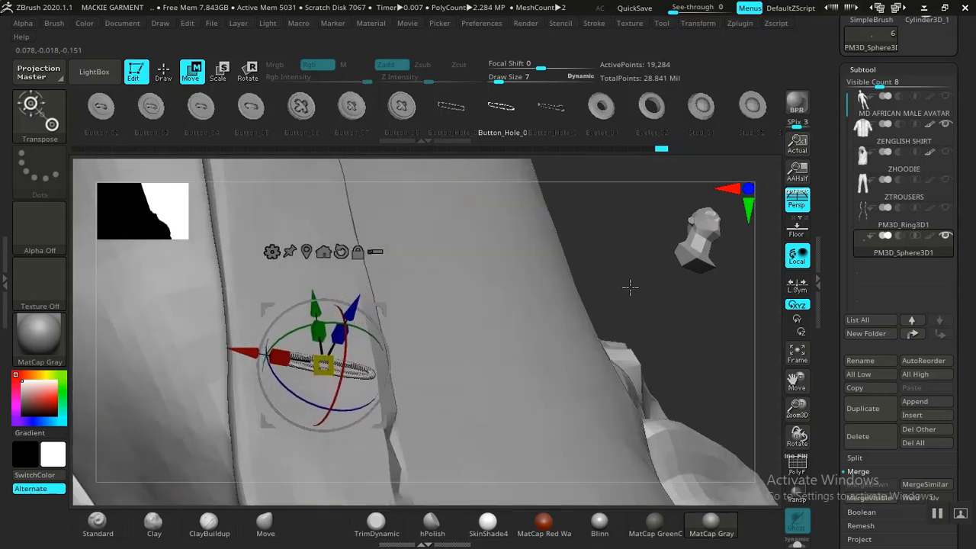
{"action": "left_click_drag", "start_coordinate": [232, 350], "coordinate": [220, 349]}
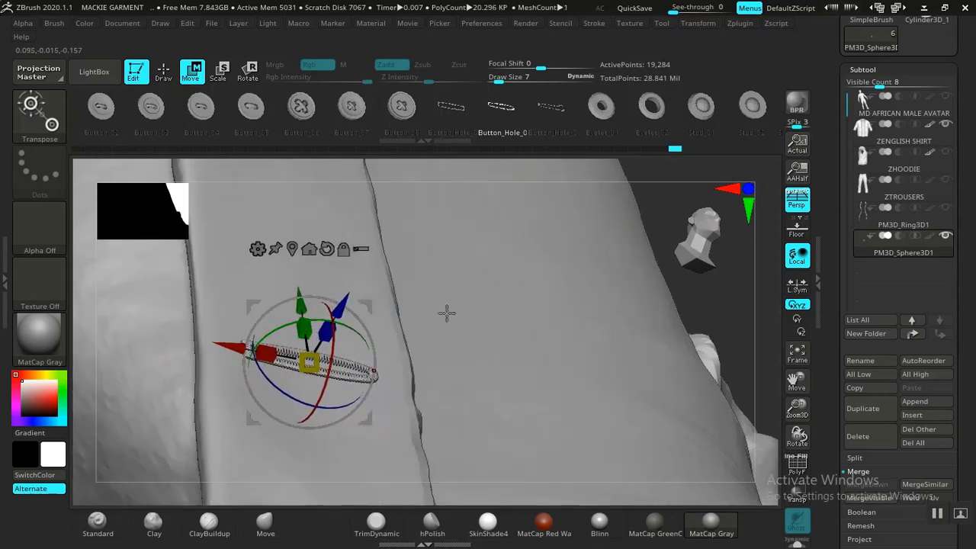
{"action": "mouse_move", "coordinate": [745, 315]}
{"action": "left_mouse_down"}
{"action": "mouse_move", "coordinate": [692, 322]}
{"action": "mouse_move", "coordinate": [669, 344]}
{"action": "mouse_move", "coordinate": [648, 394]}
{"action": "mouse_move", "coordinate": [648, 385]}
{"action": "mouse_move", "coordinate": [689, 433]}
{"action": "mouse_move", "coordinate": [634, 353]}
{"action": "mouse_move", "coordinate": [680, 435]}
{"action": "mouse_move", "coordinate": [699, 430]}
{"action": "mouse_move", "coordinate": [679, 387]}
{"action": "mouse_move", "coordinate": [656, 234]}
{"action": "left_mouse_up"}
{"action": "key", "text": "f"}
{"action": "key", "text": "f"}
{"action": "key", "text": "q"}
{"action": "left_click_drag", "start_coordinate": [531, 412], "coordinate": [603, 485], "text": "alt"}
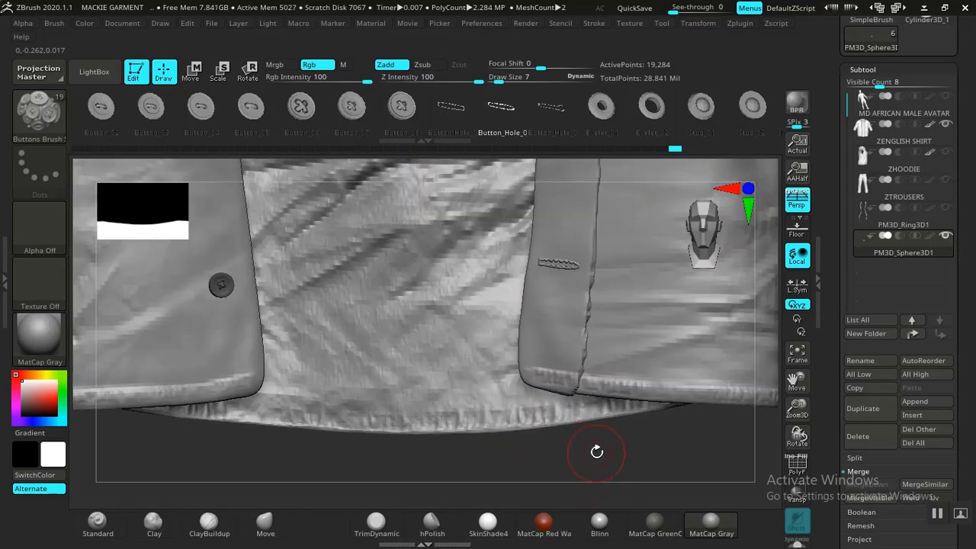
- Lower the buttonhole slightly on the placket and scale it uniformly to about 0.91
{"action": "key", "text": "w"}
{"action": "left_click_drag", "start_coordinate": [559, 167], "coordinate": [560, 175]}
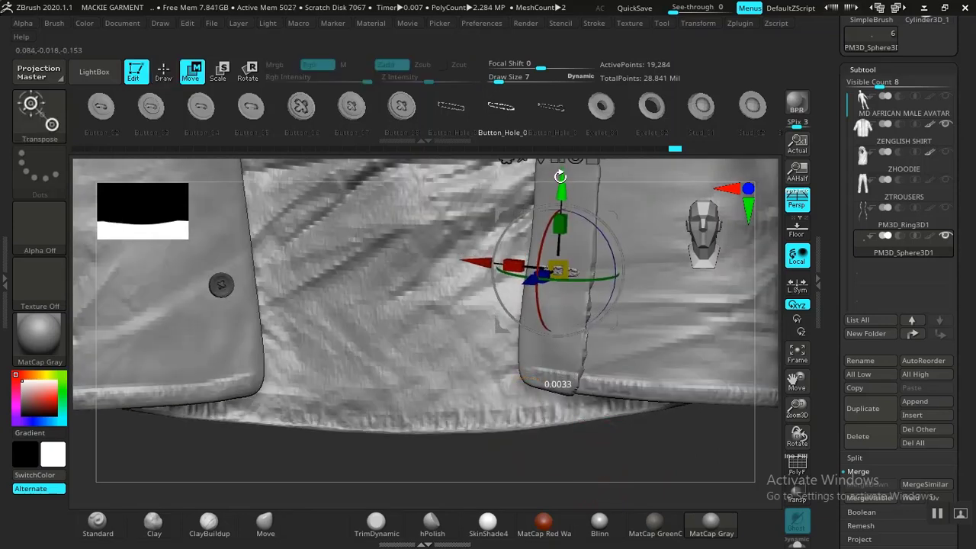
{"action": "left_click_drag", "start_coordinate": [515, 460], "coordinate": [650, 510], "text": "alt"}
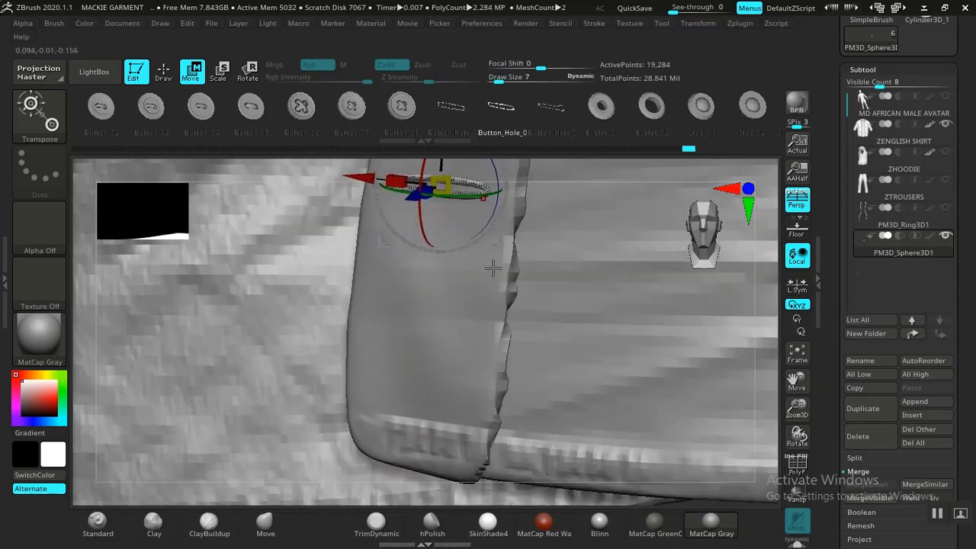
{"action": "left_click_drag", "start_coordinate": [797, 381], "coordinate": [784, 476]}
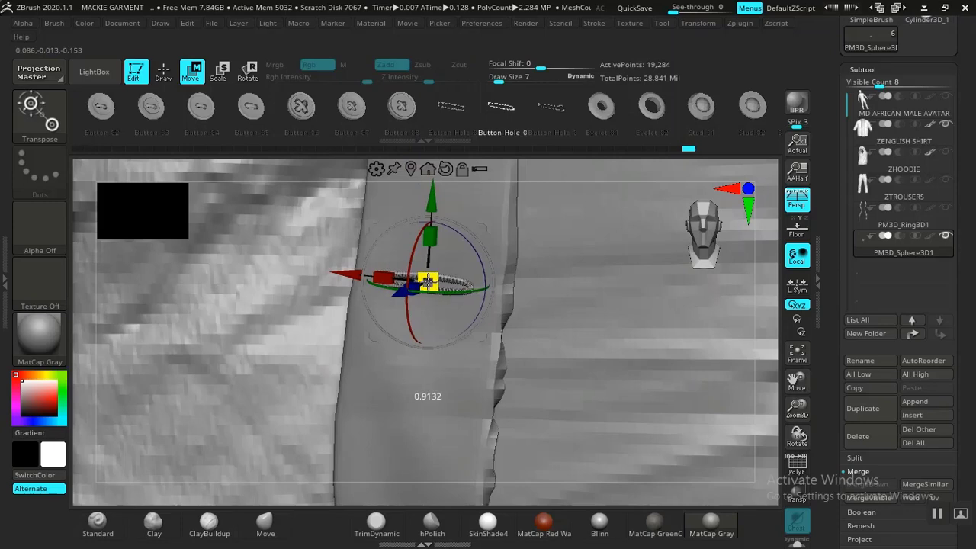
{"action": "left_click_drag", "start_coordinate": [430, 203], "coordinate": [430, 205]}
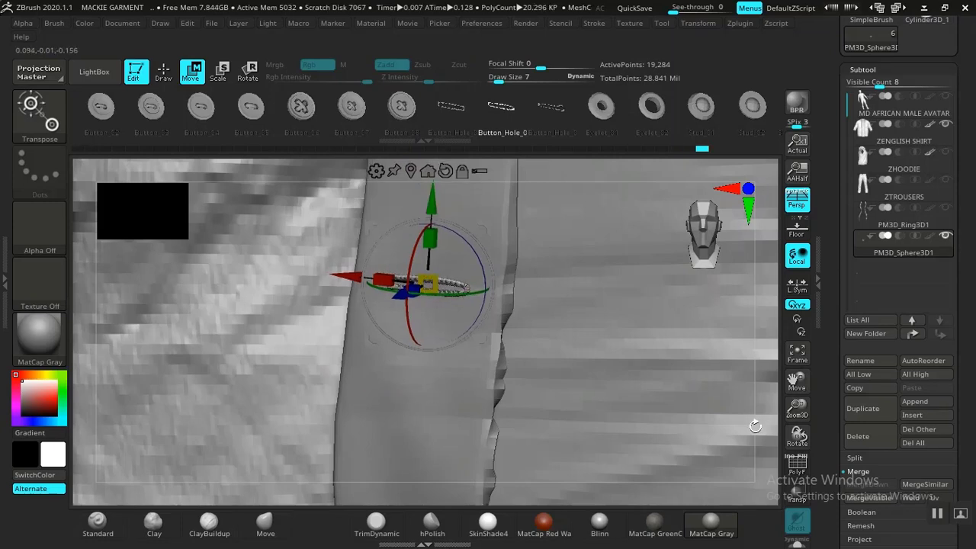
{"action": "key", "text": "f"}
{"action": "left_click_drag", "start_coordinate": [636, 439], "coordinate": [592, 291], "text": "alt"}
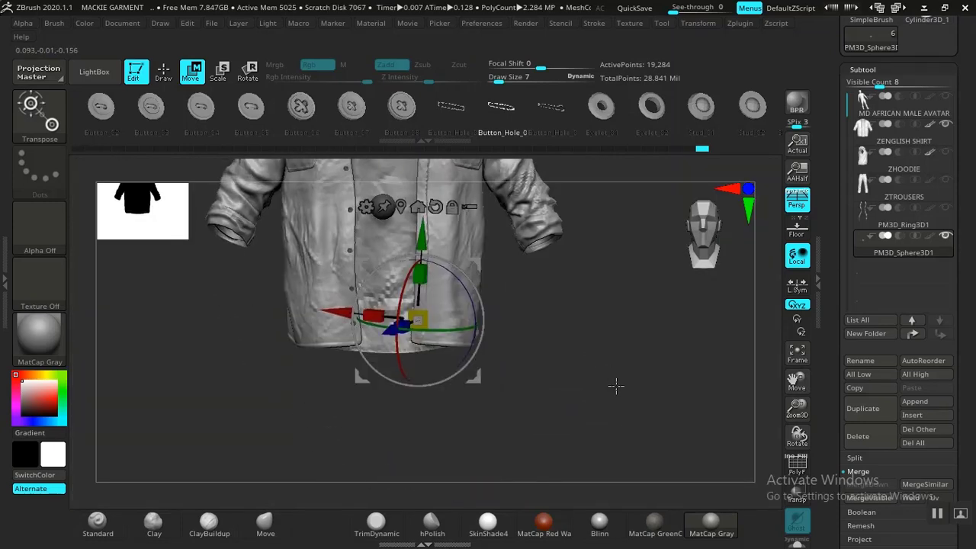
{"action": "left_click_drag", "start_coordinate": [614, 385], "coordinate": [656, 481], "text": "alt"}
- Return to draw mode close to the buttonhole's stitching and set the draw size to 5
{"action": "key", "text": "q"}
{"action": "mouse_move", "coordinate": [628, 383]}
{"action": "left_mouse_down", "text": "alt"}
{"action": "mouse_move", "coordinate": [553, 388]}
{"action": "mouse_move", "coordinate": [624, 485]}
{"action": "mouse_move", "coordinate": [630, 379]}
{"action": "mouse_move", "coordinate": [653, 312]}
{"action": "mouse_move", "coordinate": [552, 205]}
{"action": "mouse_move", "coordinate": [546, 256]}
{"action": "mouse_move", "coordinate": [602, 307]}
{"action": "mouse_move", "coordinate": [633, 394]}
{"action": "left_mouse_up", "text": "alt"}
{"action": "mouse_move", "coordinate": [562, 229]}
{"action": "left_mouse_down", "text": "alt"}
{"action": "mouse_move", "coordinate": [638, 392]}
{"action": "mouse_move", "coordinate": [469, 329]}
{"action": "left_mouse_up", "text": "alt"}
{"action": "key", "text": "space"}
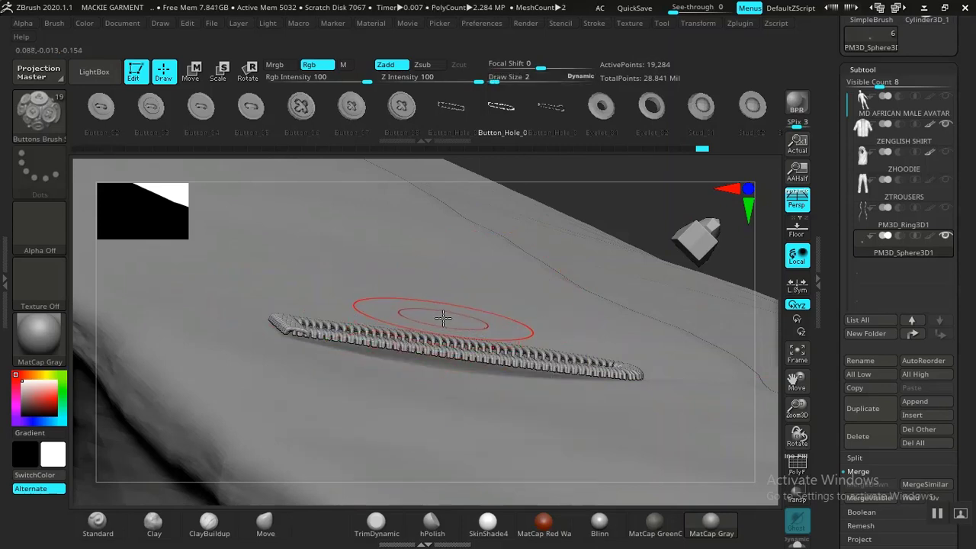
{"action": "key", "text": "space"}
{"action": "left_click_drag", "start_coordinate": [459, 310], "coordinate": [461, 313]}
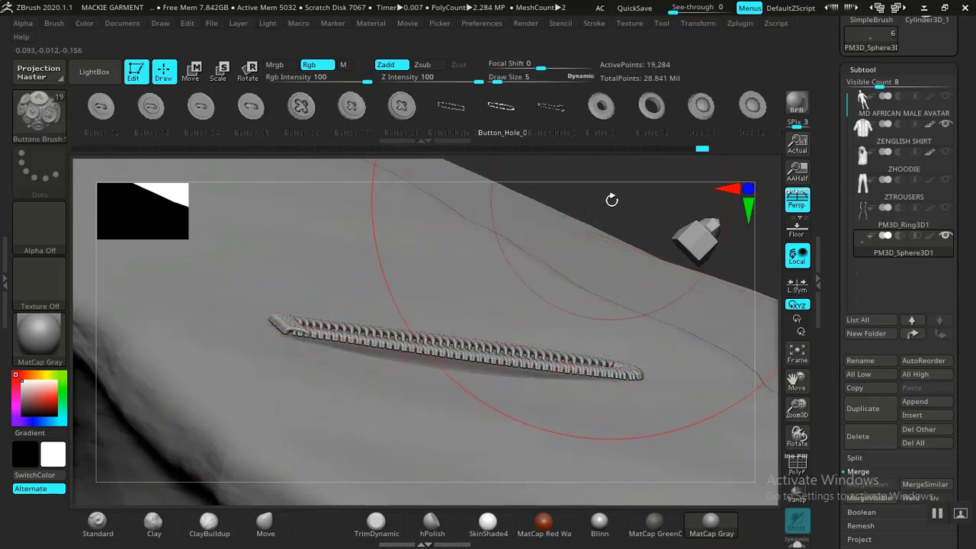
{"action": "key", "text": "shift"}
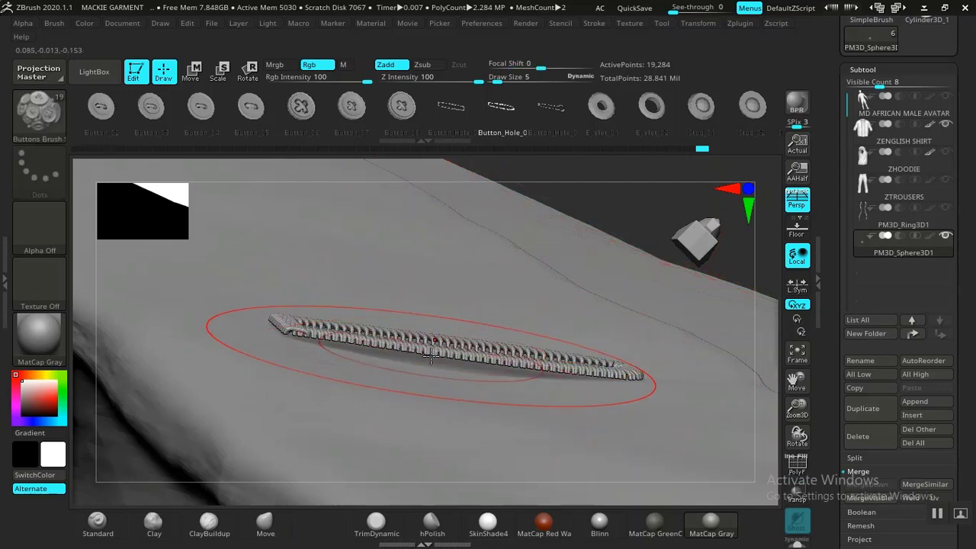
- Sink the buttonhole slightly along its Z axis into the placket fabric
{"action": "left_click_drag", "start_coordinate": [622, 196], "coordinate": [465, 152], "text": "alt"}
{"action": "left_click_drag", "start_coordinate": [662, 235], "coordinate": [460, 155], "text": "alt"}
{"action": "left_click_drag", "start_coordinate": [571, 292], "coordinate": [632, 353], "text": "alt"}
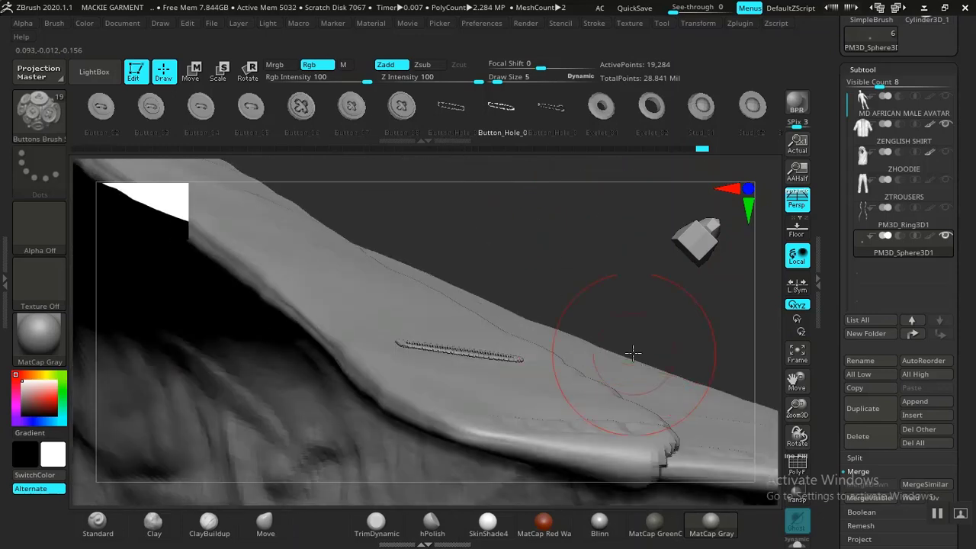
{"action": "key", "text": "w"}
{"action": "left_click_drag", "start_coordinate": [559, 249], "coordinate": [570, 329], "text": "alt"}
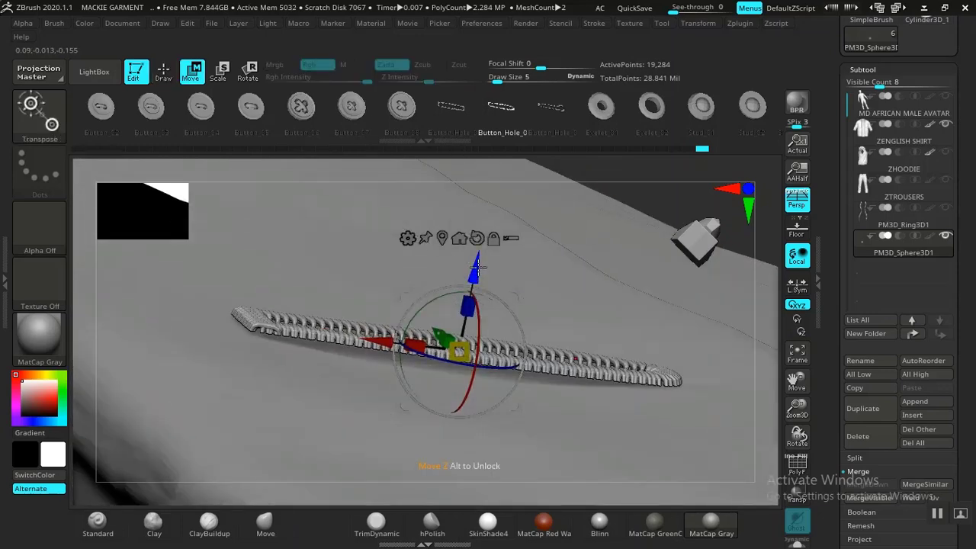
{"action": "left_click_drag", "start_coordinate": [472, 269], "coordinate": [466, 275]}
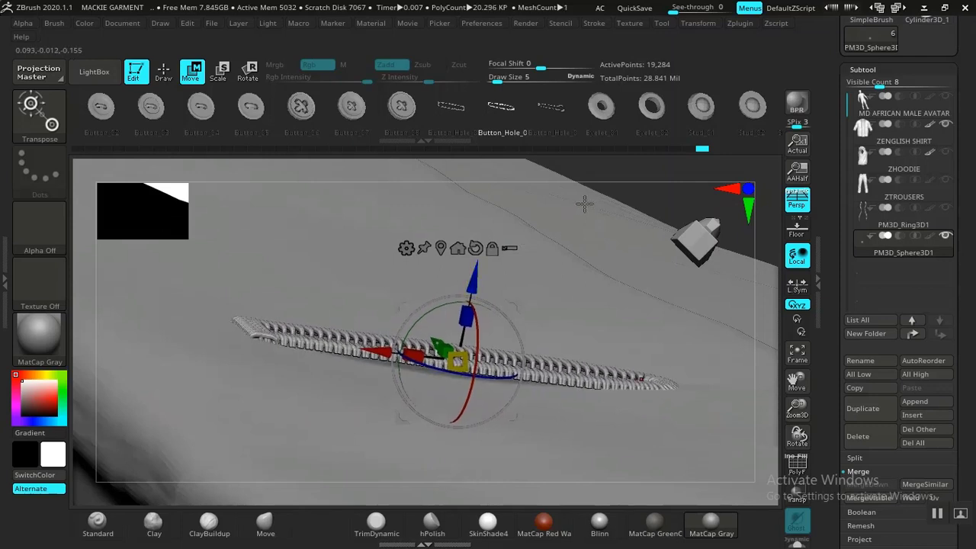
- Bend the buttonhole's stitching to follow the placket surface, using the Move brush at draw size 3
{"action": "key", "text": "q"}
{"action": "right_click", "coordinate": [442, 344]}
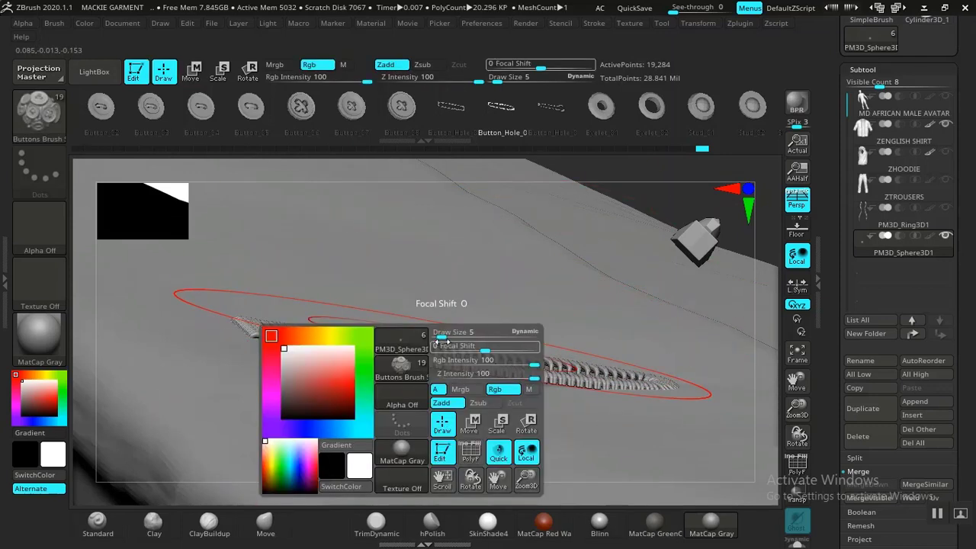
{"action": "left_click_drag", "start_coordinate": [443, 336], "coordinate": [440, 337]}
{"action": "left_click", "coordinate": [266, 524]}
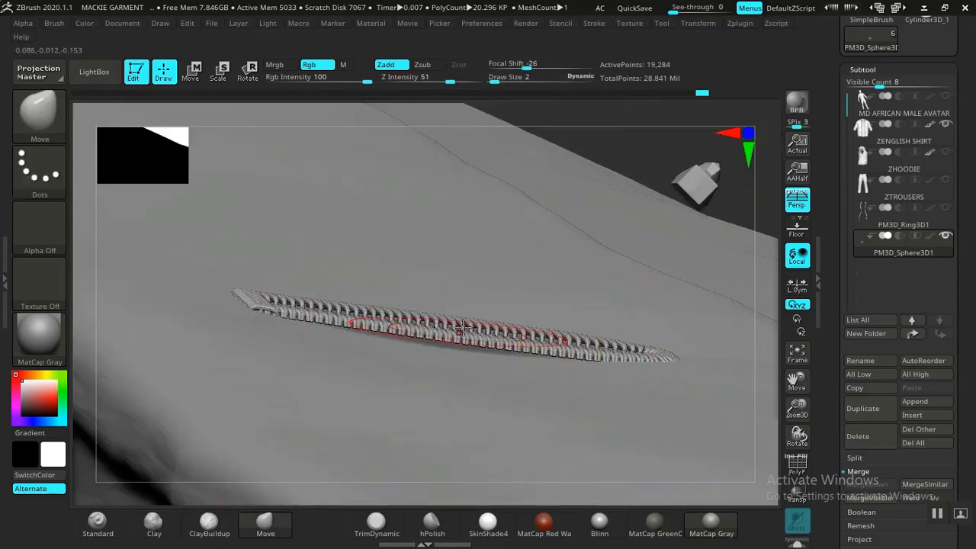
{"action": "right_click", "coordinate": [452, 328]}
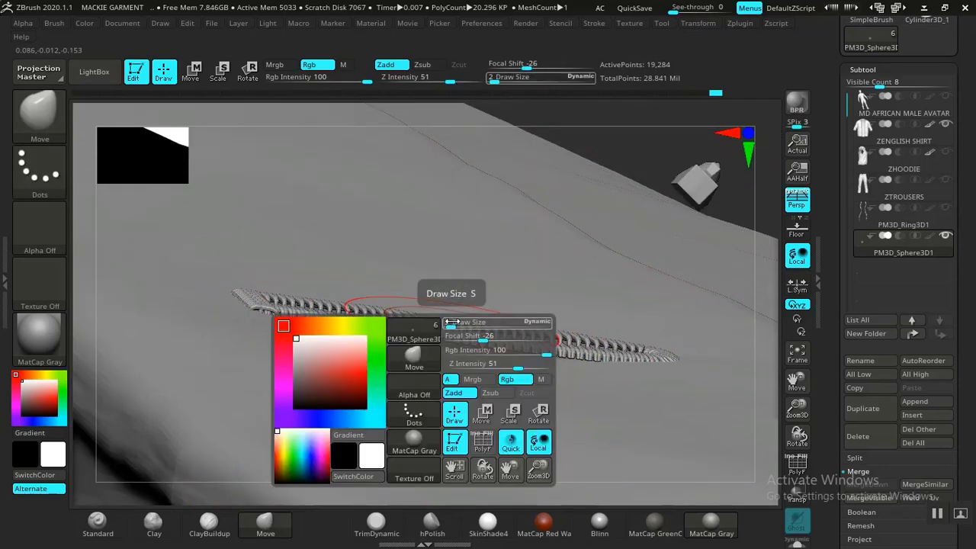
{"action": "left_click_drag", "start_coordinate": [452, 332], "coordinate": [438, 341]}
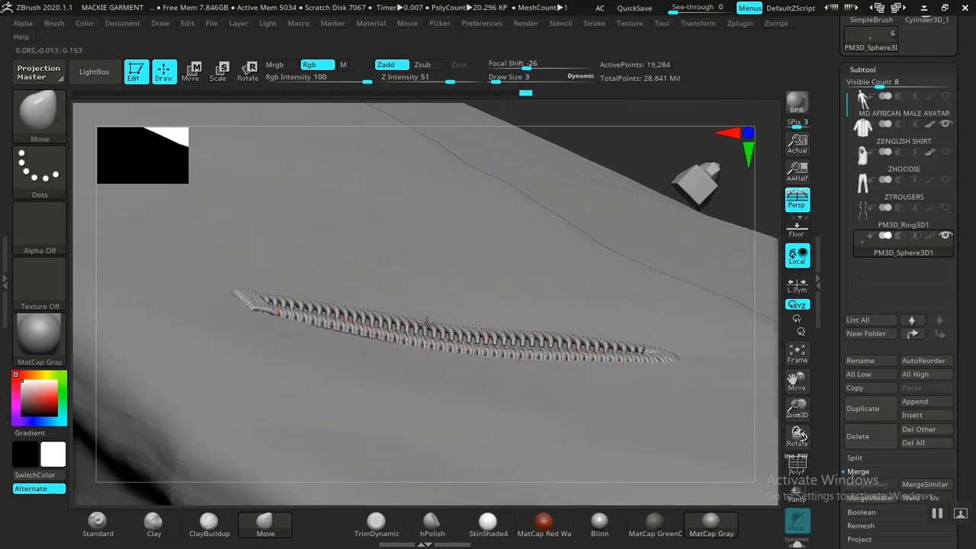
- Duplicate the buttonhole upwards along its Y axis on the placket, level with the next button above
{"action": "left_click_drag", "start_coordinate": [630, 148], "coordinate": [610, 336]}
{"action": "key", "text": "f"}
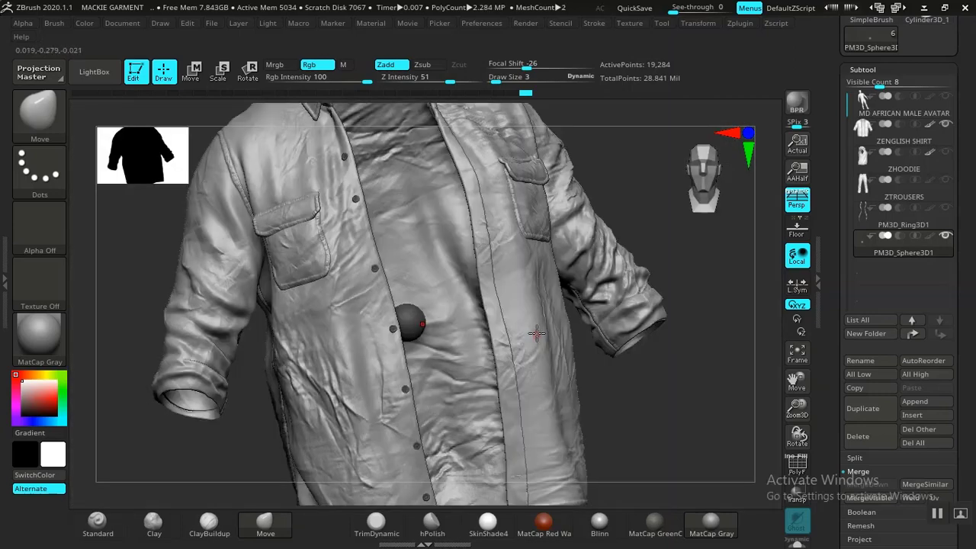
{"action": "left_click_drag", "start_coordinate": [670, 440], "coordinate": [612, 329], "text": "alt"}
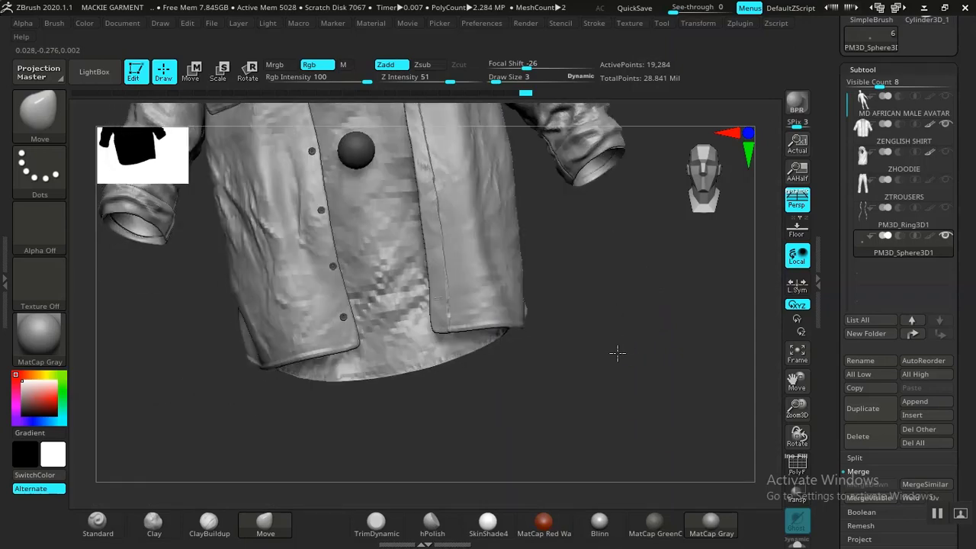
{"action": "left_click_drag", "start_coordinate": [607, 371], "coordinate": [657, 126], "text": "alt"}
{"action": "left_click_drag", "start_coordinate": [398, 425], "coordinate": [444, 456], "text": "alt"}
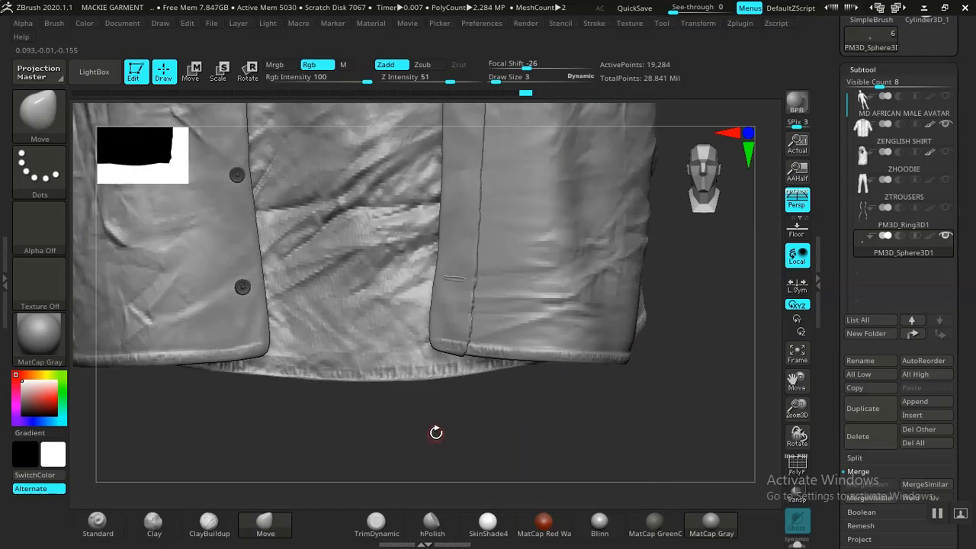
{"action": "key", "text": "w"}
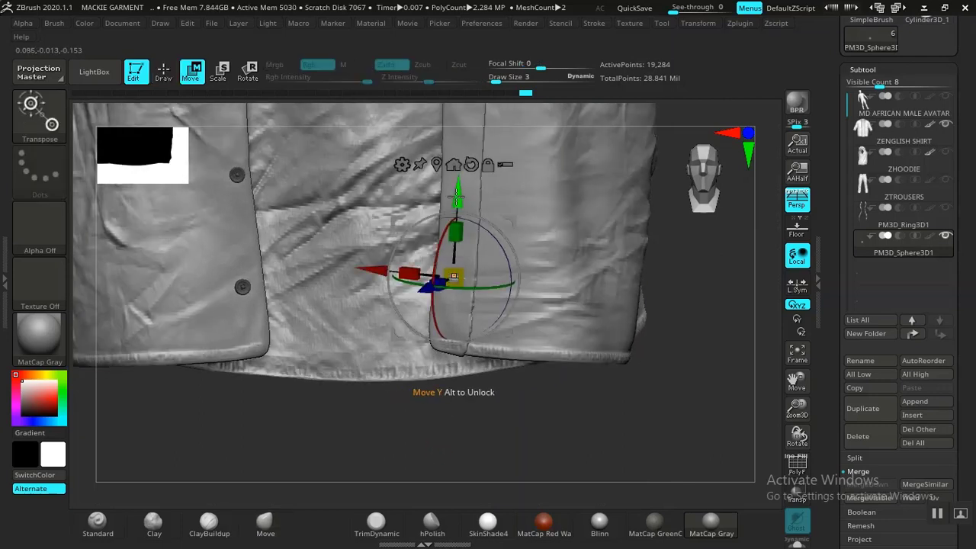
{"action": "left_click_drag", "start_coordinate": [455, 196], "coordinate": [461, 93]}
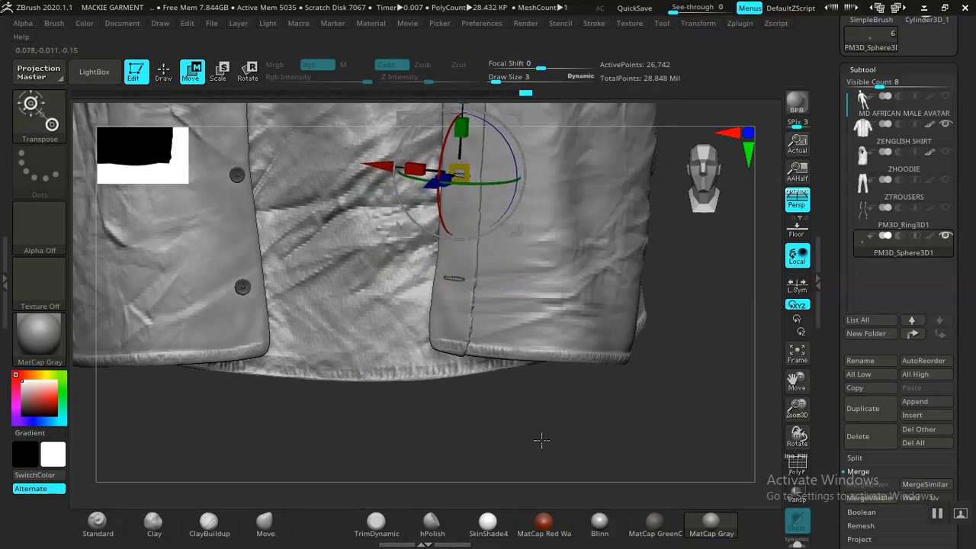
{"action": "key", "text": "q"}
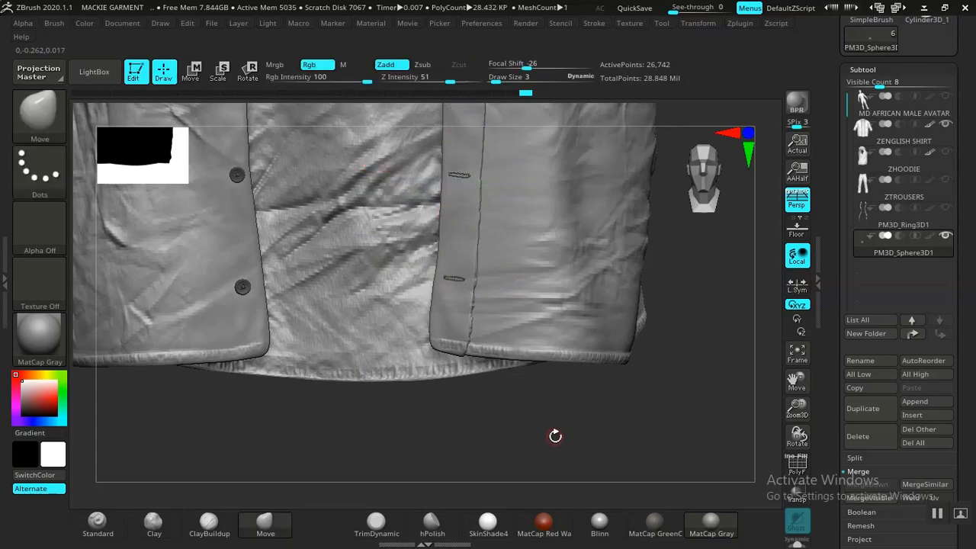
- Inspect the shirt's placket, lower hem and side around the two buttonholes
{"action": "key", "text": "f"}
{"action": "left_click_drag", "start_coordinate": [597, 422], "coordinate": [769, 431], "text": "alt"}
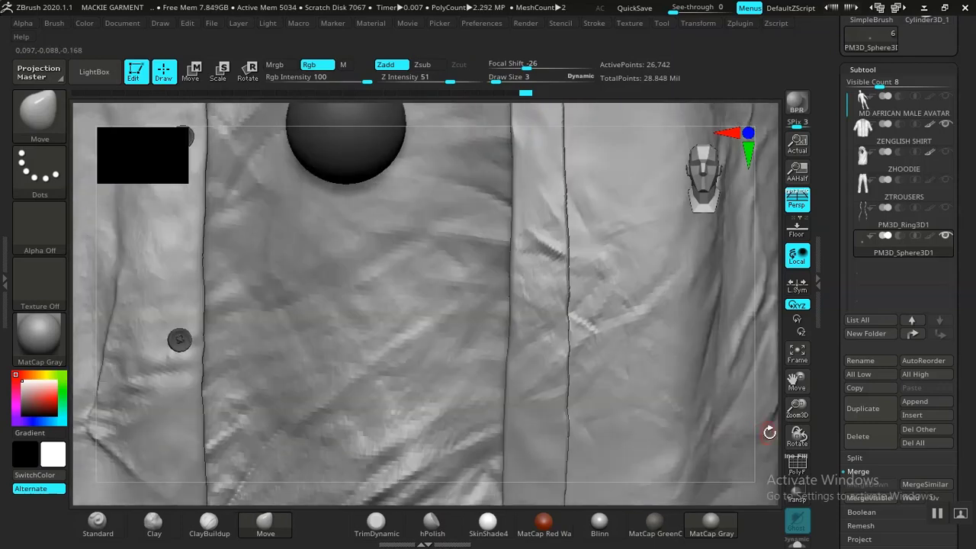
{"action": "left_click_drag", "start_coordinate": [797, 381], "coordinate": [719, 205]}
{"action": "mouse_move", "coordinate": [708, 342]}
{"action": "left_mouse_down"}
{"action": "mouse_move", "coordinate": [709, 310]}
{"action": "mouse_move", "coordinate": [688, 285]}
{"action": "mouse_move", "coordinate": [730, 333]}
{"action": "mouse_move", "coordinate": [703, 333]}
{"action": "left_mouse_up"}
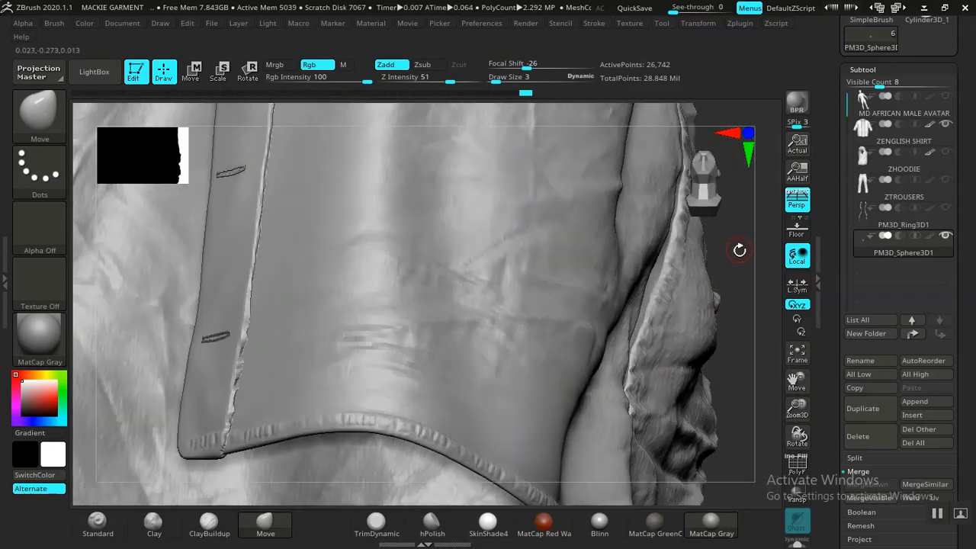
{"action": "left_click_drag", "start_coordinate": [739, 250], "coordinate": [718, 307]}
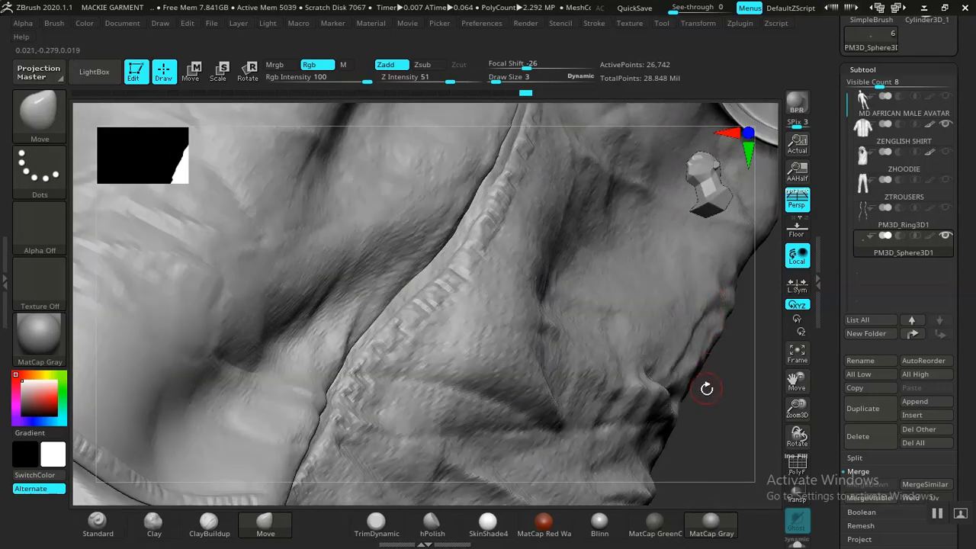
{"action": "left_click_drag", "start_coordinate": [706, 389], "coordinate": [598, 412]}
{"action": "left_click_drag", "start_coordinate": [618, 371], "coordinate": [646, 338]}
{"action": "left_click_drag", "start_coordinate": [692, 365], "coordinate": [716, 432]}
{"action": "left_click_drag", "start_coordinate": [705, 396], "coordinate": [667, 368]}
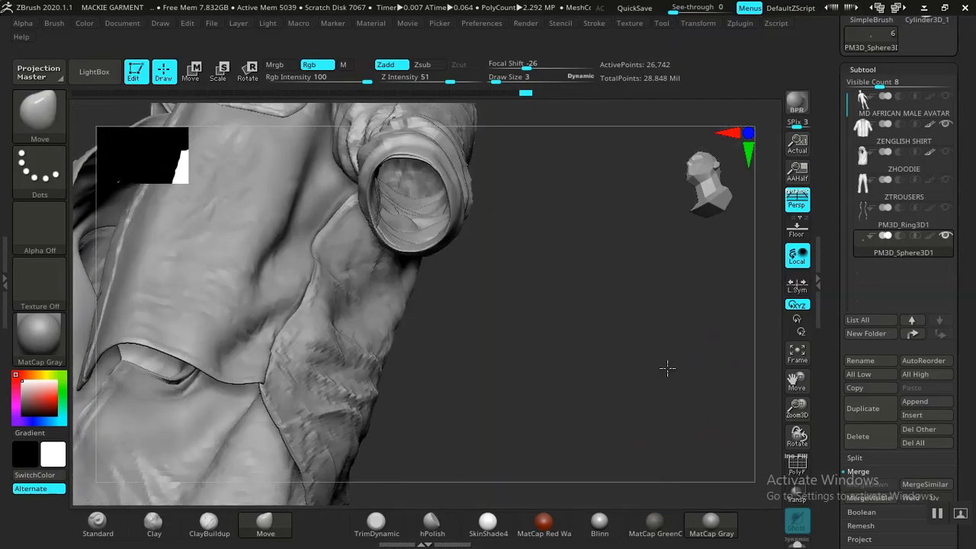
{"action": "left_click_drag", "start_coordinate": [624, 401], "coordinate": [510, 398]}
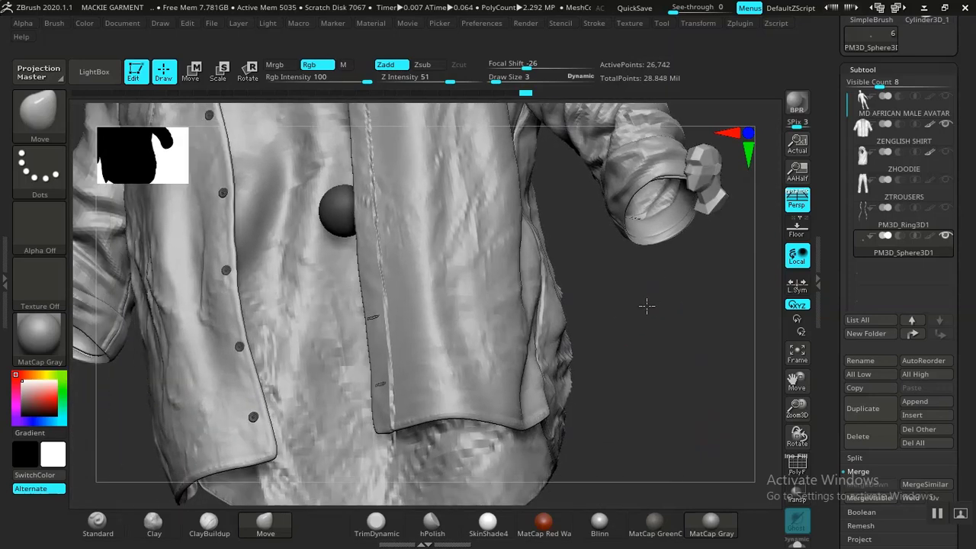
- Shift the duplicated buttonhole along its Z axis so that it sits against the placket fabric
{"action": "left_click_drag", "start_coordinate": [646, 306], "coordinate": [760, 315]}
{"action": "left_click_drag", "start_coordinate": [715, 200], "coordinate": [772, 285]}
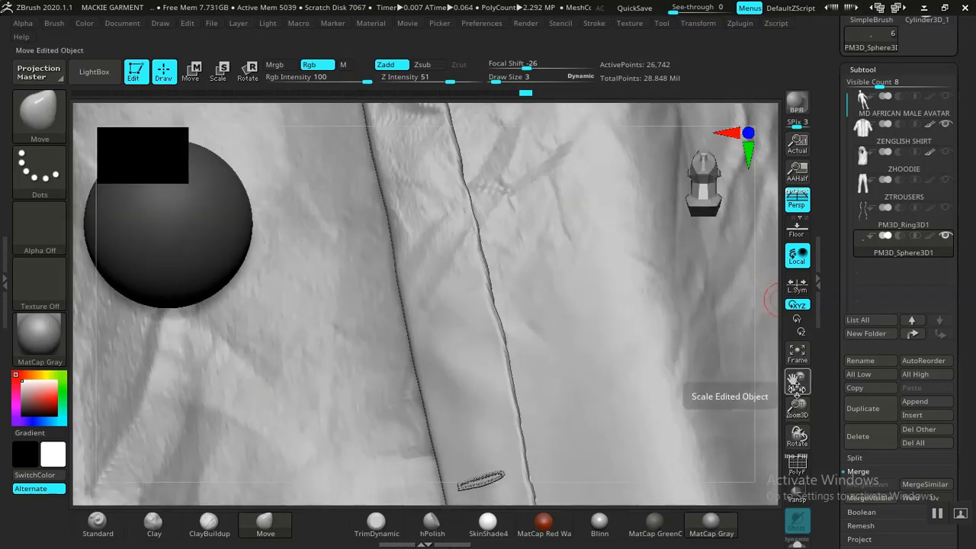
{"action": "left_click_drag", "start_coordinate": [796, 407], "coordinate": [706, 286]}
{"action": "left_click_drag", "start_coordinate": [800, 406], "coordinate": [752, 308]}
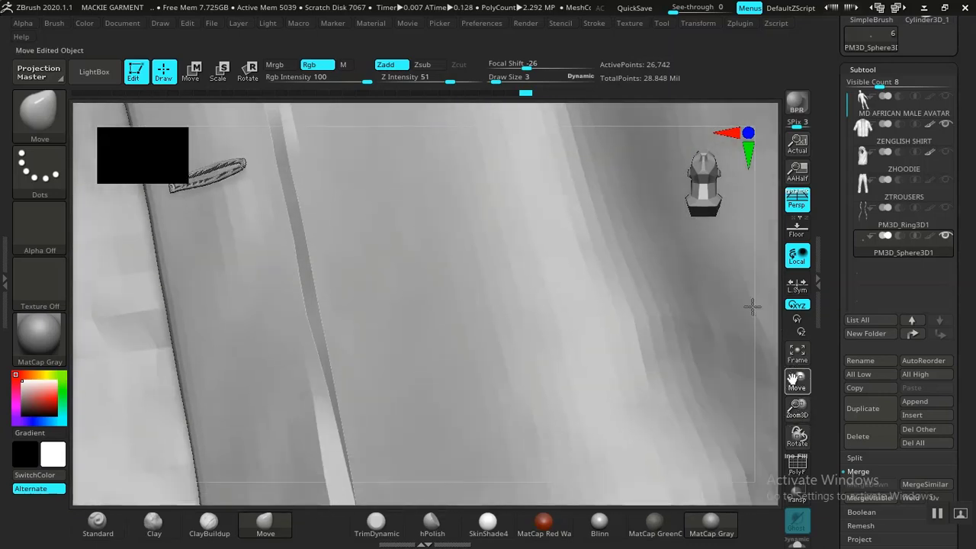
{"action": "left_click_drag", "start_coordinate": [798, 436], "coordinate": [785, 349]}
{"action": "left_click_drag", "start_coordinate": [794, 384], "coordinate": [621, 456]}
{"action": "left_click_drag", "start_coordinate": [727, 254], "coordinate": [454, 302]}
{"action": "key", "text": "w"}
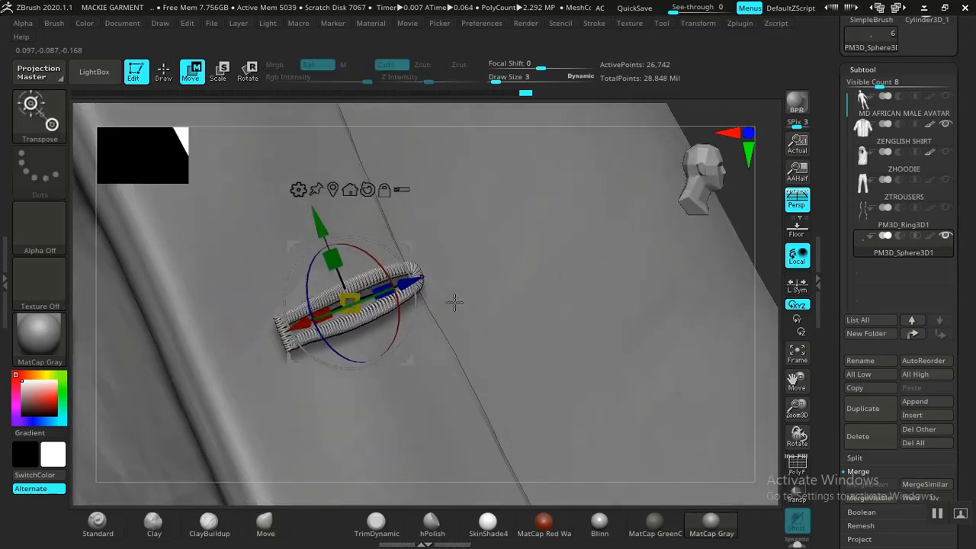
{"action": "left_click_drag", "start_coordinate": [744, 227], "coordinate": [755, 228]}
{"action": "left_click_drag", "start_coordinate": [428, 281], "coordinate": [463, 275]}
{"action": "left_click_drag", "start_coordinate": [631, 243], "coordinate": [391, 312]}
{"action": "key", "text": "q"}
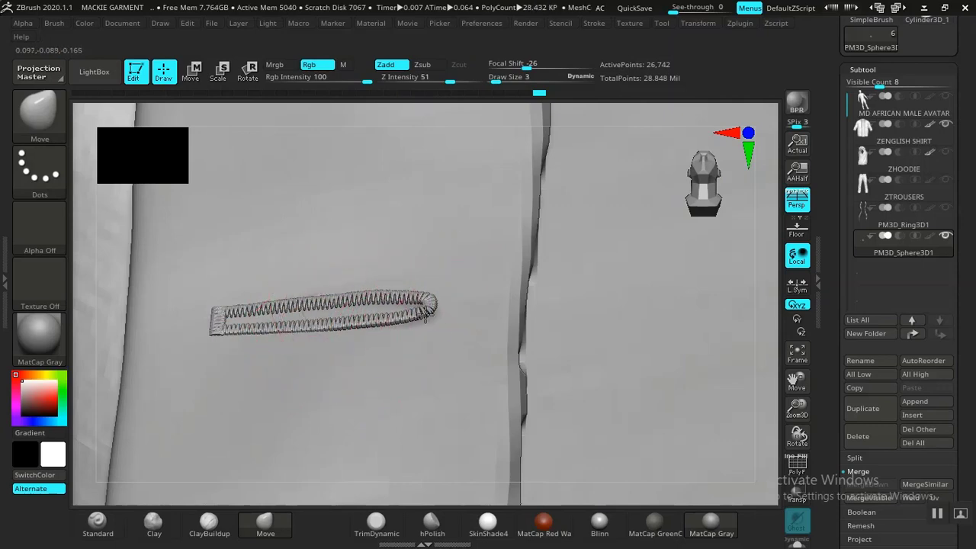
- Bend the upper buttonhole's stitching to the placket's curve with the Move brush, varying the draw size between 3 and 6
{"action": "left_click_drag", "start_coordinate": [797, 435], "coordinate": [446, 320]}
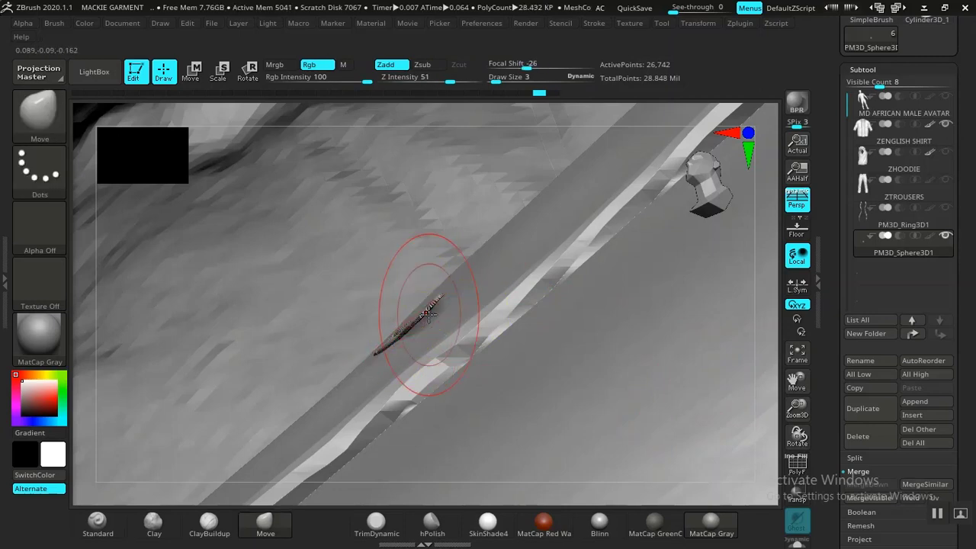
{"action": "key", "text": "bracketright"}
{"action": "key", "text": "bracketright"}
{"action": "key", "text": "bracketright"}
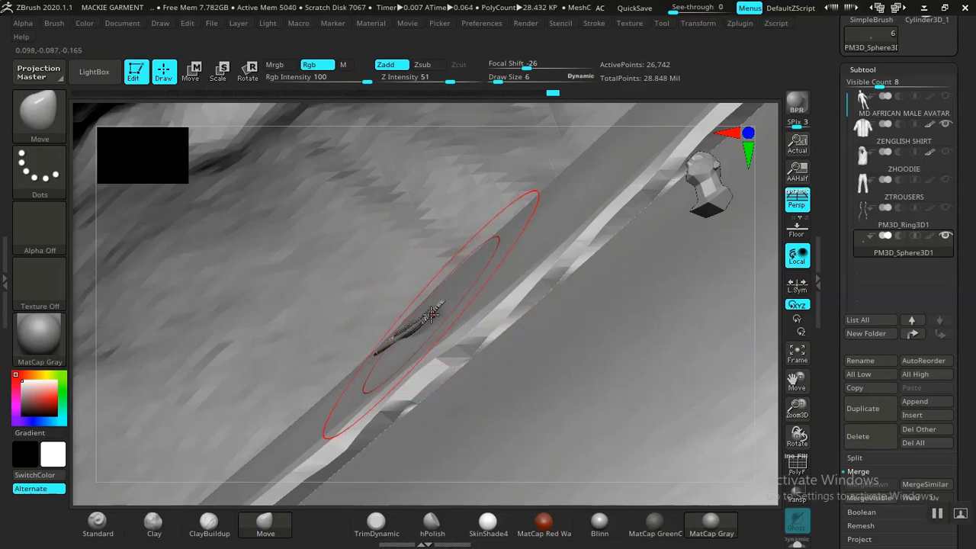
{"action": "key", "text": "space"}
{"action": "key", "text": "bracketleft"}
{"action": "key", "text": "bracketleft"}
{"action": "key", "text": "bracketleft"}
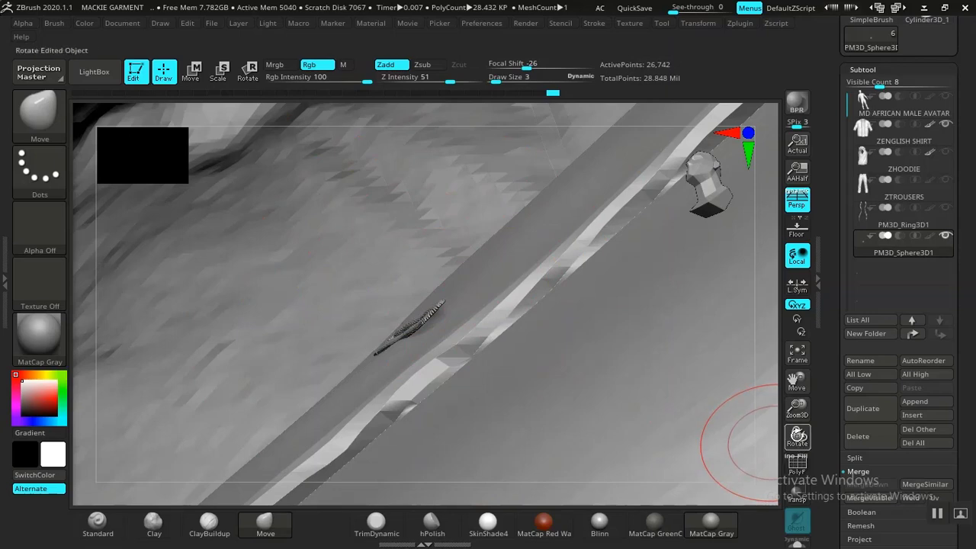
{"action": "left_click_drag", "start_coordinate": [797, 436], "coordinate": [830, 439]}
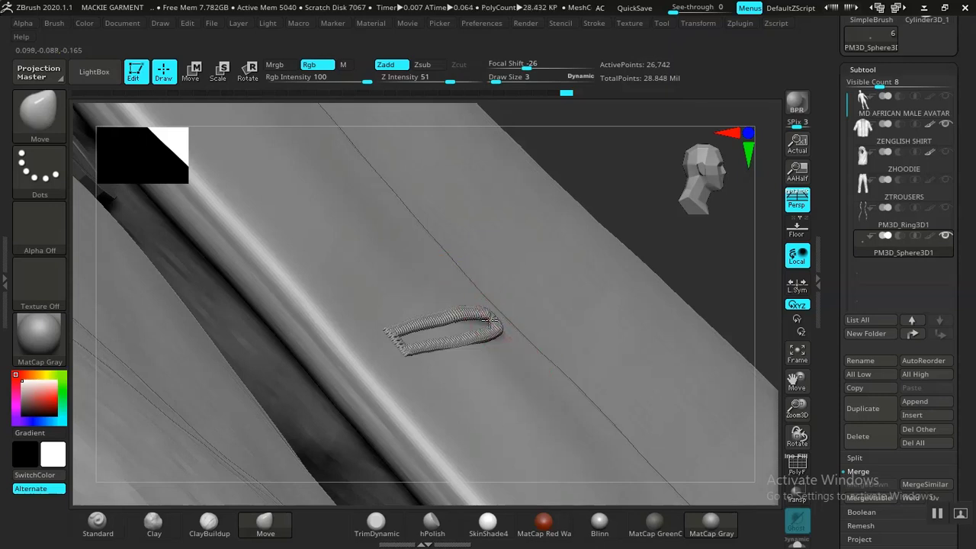
- Sink the upper buttonhole slightly further along its Z axis and return to draw mode
{"action": "key", "text": "w"}
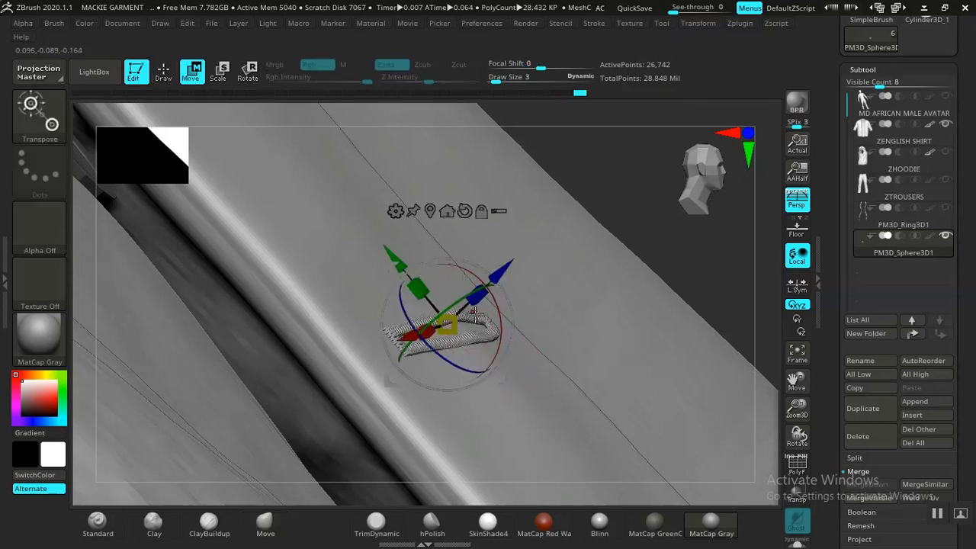
{"action": "left_click_drag", "start_coordinate": [497, 278], "coordinate": [500, 273]}
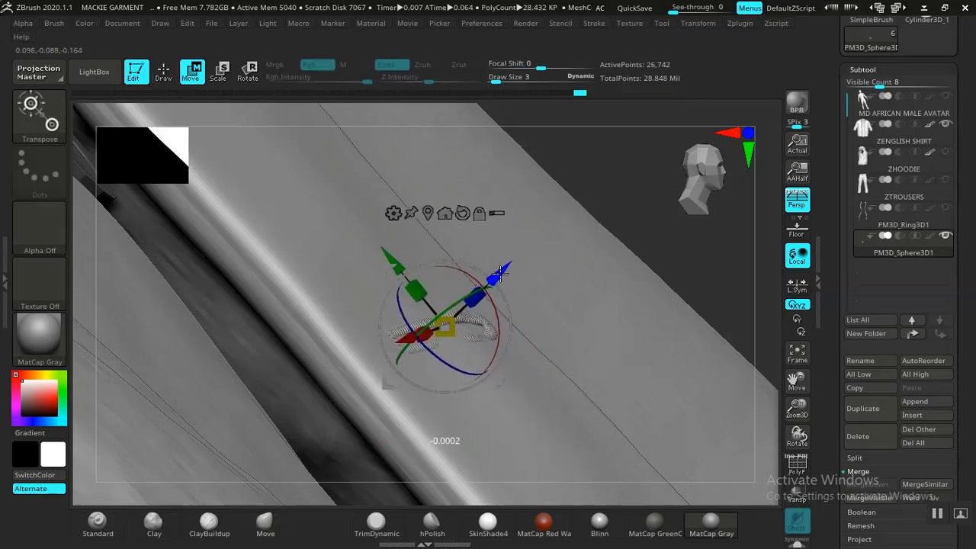
{"action": "key", "text": "q"}
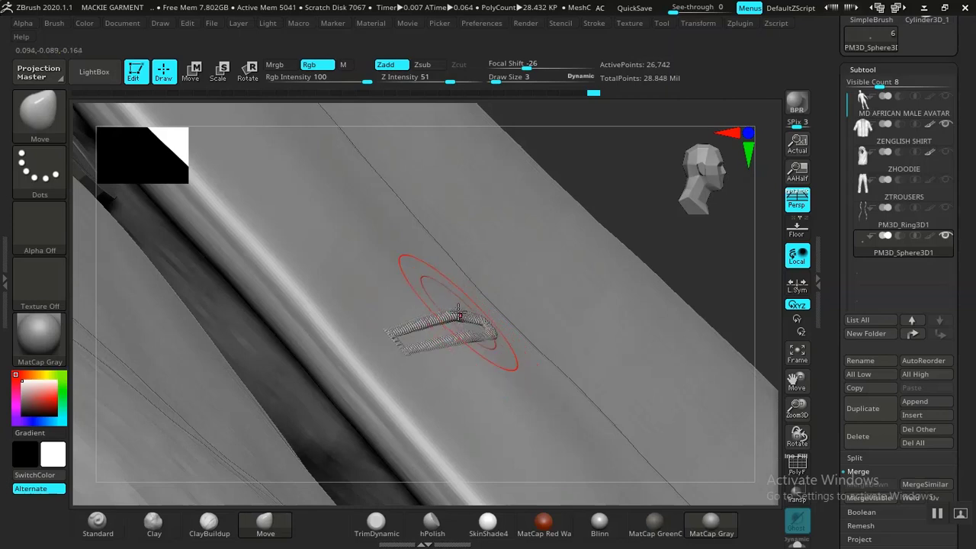
- Refine the upper buttonhole's fit to the fabric with the Move brush, raising the draw size to 5 and checking it from several angles
{"action": "mouse_move", "coordinate": [633, 232]}
{"action": "right_mouse_down"}
{"action": "mouse_move", "coordinate": [618, 205]}
{"action": "mouse_move", "coordinate": [603, 220]}
{"action": "mouse_move", "coordinate": [642, 207]}
{"action": "mouse_move", "coordinate": [479, 364]}
{"action": "right_mouse_up"}
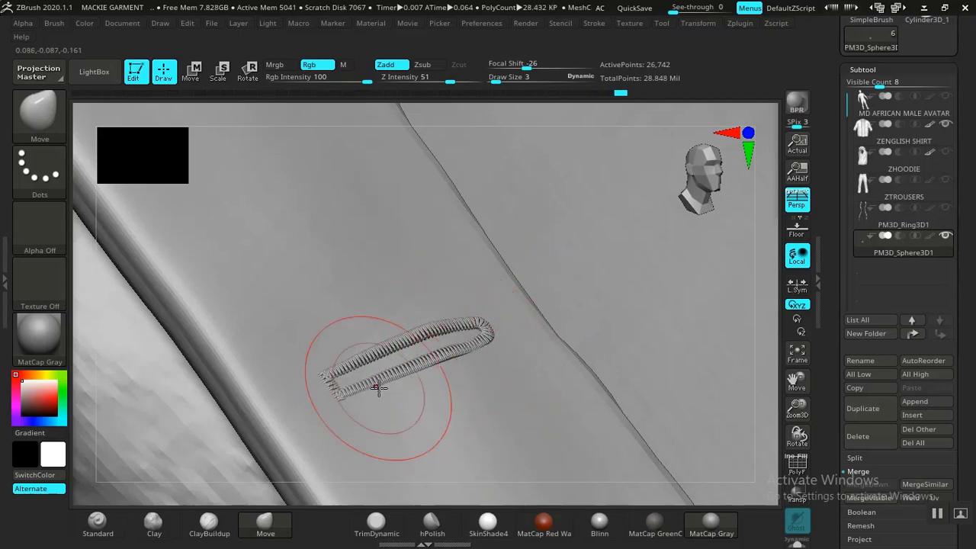
{"action": "left_click_drag", "start_coordinate": [806, 409], "coordinate": [579, 332]}
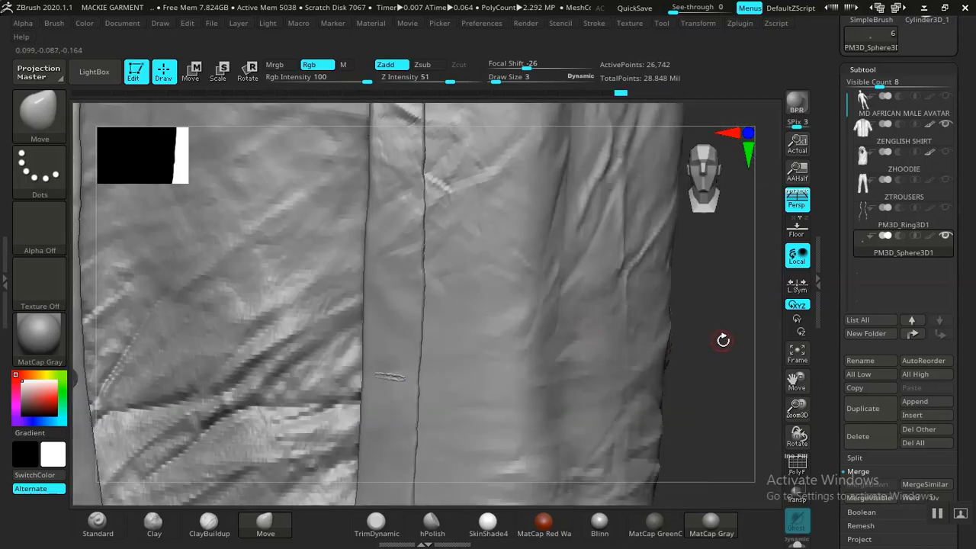
{"action": "mouse_move", "coordinate": [723, 340]}
{"action": "left_mouse_down"}
{"action": "mouse_move", "coordinate": [686, 242]}
{"action": "mouse_move", "coordinate": [700, 322]}
{"action": "mouse_move", "coordinate": [725, 370]}
{"action": "mouse_move", "coordinate": [616, 420]}
{"action": "left_mouse_up"}
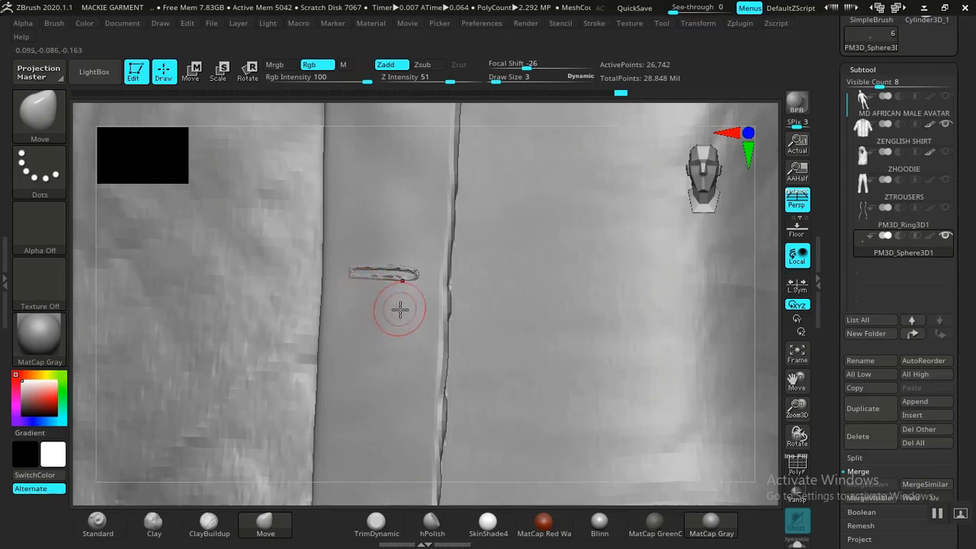
{"action": "key", "text": "]"}
{"action": "key", "text": "]"}
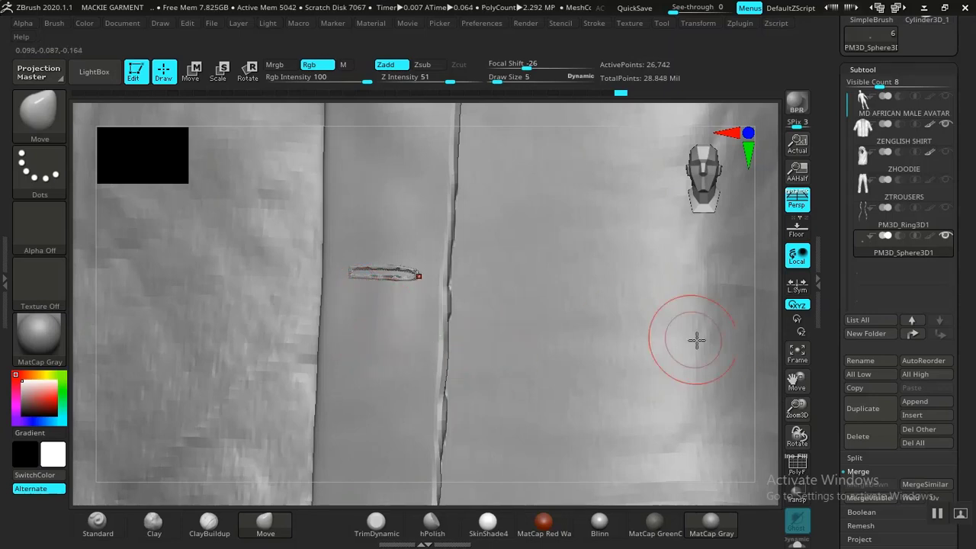
{"action": "left_click_drag", "start_coordinate": [797, 436], "coordinate": [382, 285]}
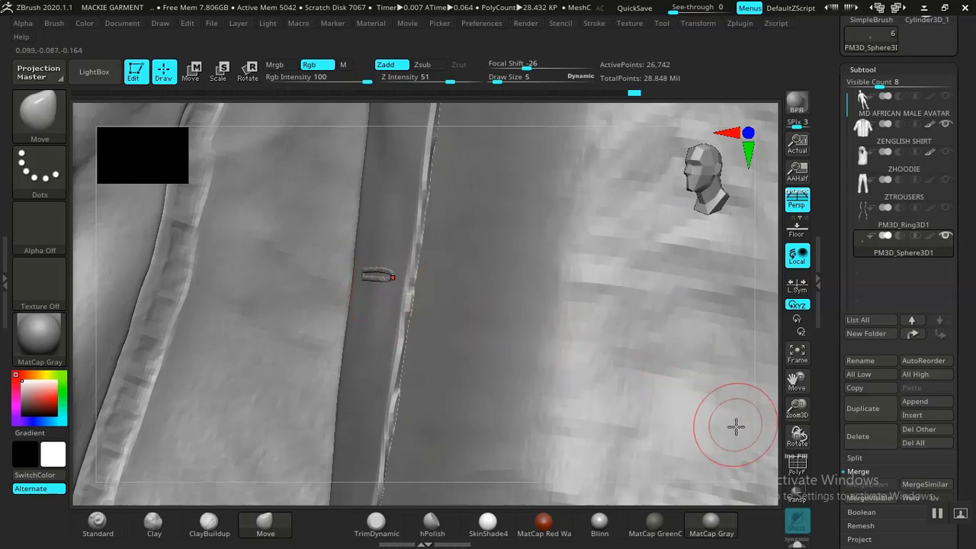
{"action": "left_click_drag", "start_coordinate": [797, 434], "coordinate": [773, 409]}
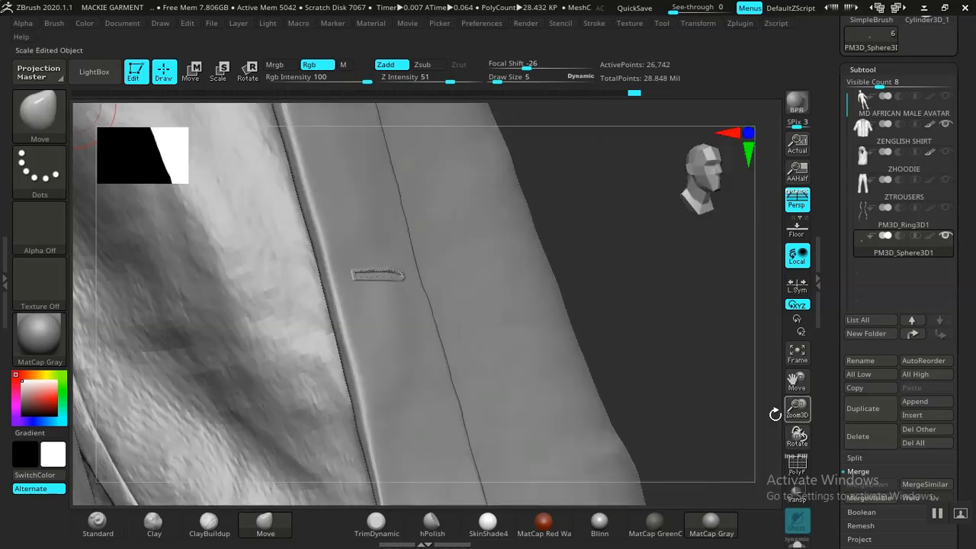
{"action": "left_click_drag", "start_coordinate": [664, 320], "coordinate": [641, 330]}
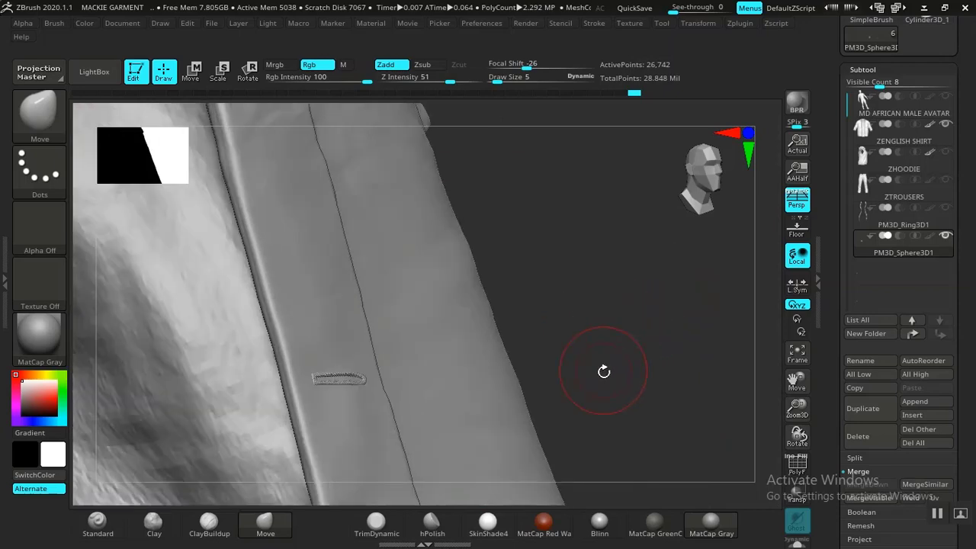
{"action": "left_click_drag", "start_coordinate": [595, 300], "coordinate": [653, 381]}
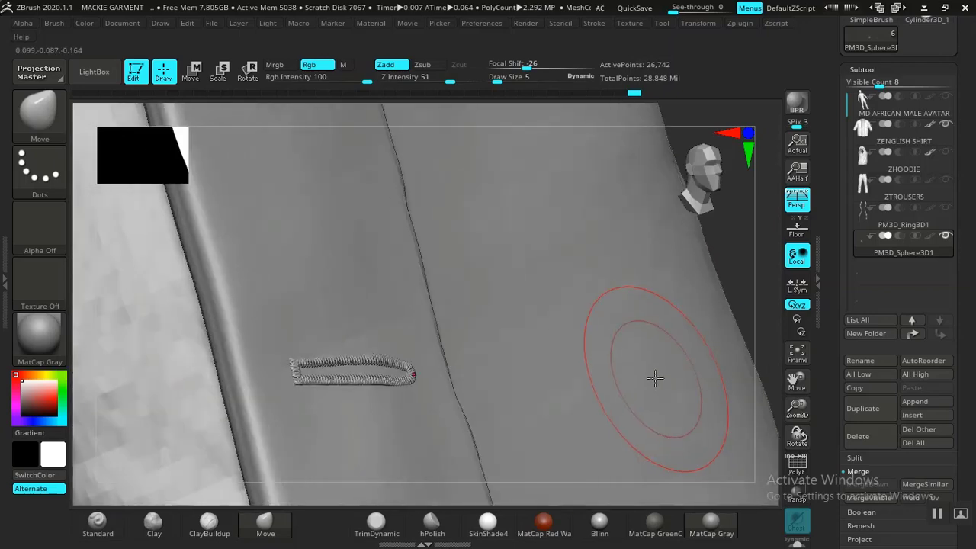
- Duplicate the finished buttonhole upward along its Y axis to the next button position on the placket
{"action": "mouse_move", "coordinate": [750, 298]}
{"action": "left_mouse_down"}
{"action": "mouse_move", "coordinate": [763, 263]}
{"action": "mouse_move", "coordinate": [637, 329]}
{"action": "mouse_move", "coordinate": [462, 274]}
{"action": "mouse_move", "coordinate": [584, 358]}
{"action": "mouse_move", "coordinate": [555, 339]}
{"action": "mouse_move", "coordinate": [507, 383]}
{"action": "mouse_move", "coordinate": [538, 388]}
{"action": "mouse_move", "coordinate": [559, 351]}
{"action": "mouse_move", "coordinate": [573, 363]}
{"action": "mouse_move", "coordinate": [555, 353]}
{"action": "mouse_move", "coordinate": [659, 359]}
{"action": "mouse_move", "coordinate": [652, 347]}
{"action": "mouse_move", "coordinate": [658, 398]}
{"action": "mouse_move", "coordinate": [534, 354]}
{"action": "left_mouse_up"}
{"action": "key", "text": "w"}
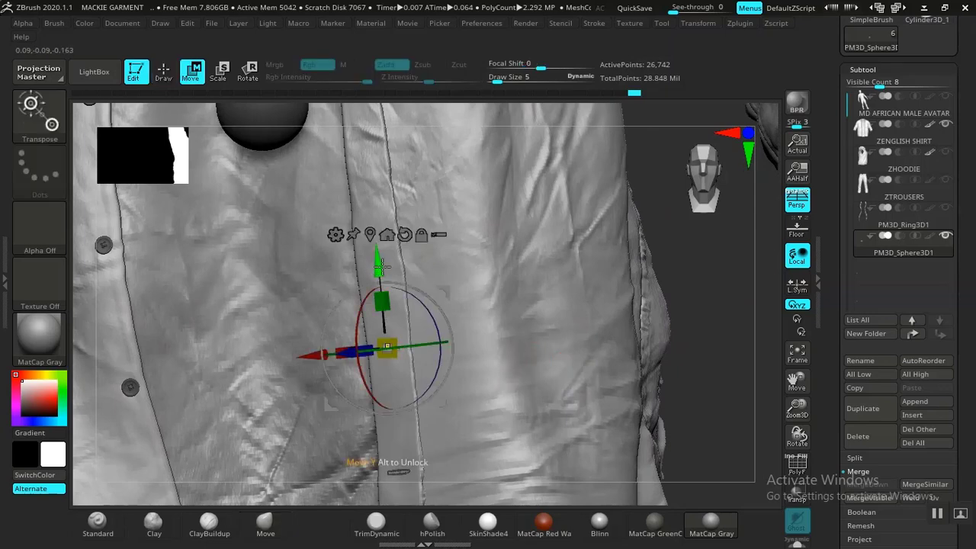
{"action": "left_click_drag", "start_coordinate": [381, 264], "coordinate": [352, 138]}
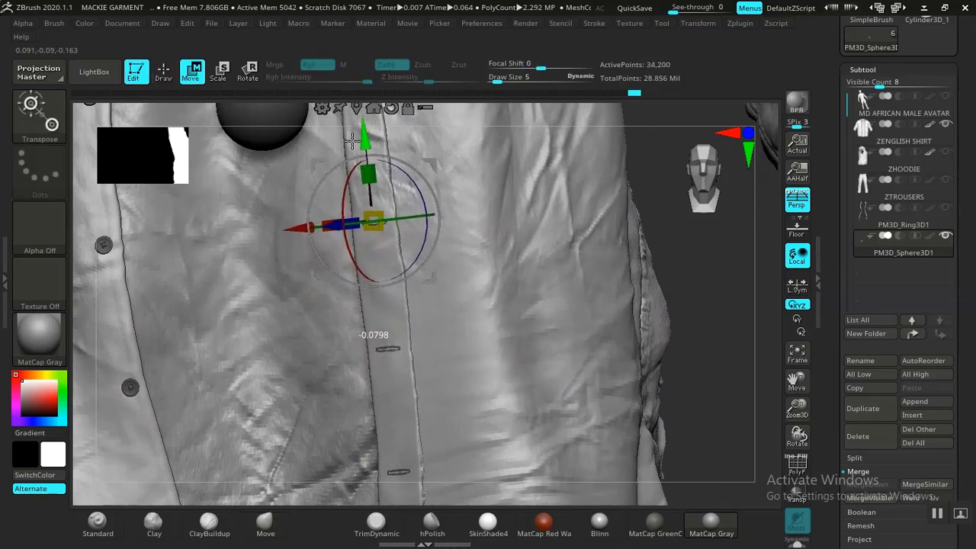
- Shift the new buttonhole copy along its Z axis until its stitching rests against the placket fabric
{"action": "left_click_drag", "start_coordinate": [692, 370], "coordinate": [573, 347]}
{"action": "left_click_drag", "start_coordinate": [615, 443], "coordinate": [664, 455], "text": "alt"}
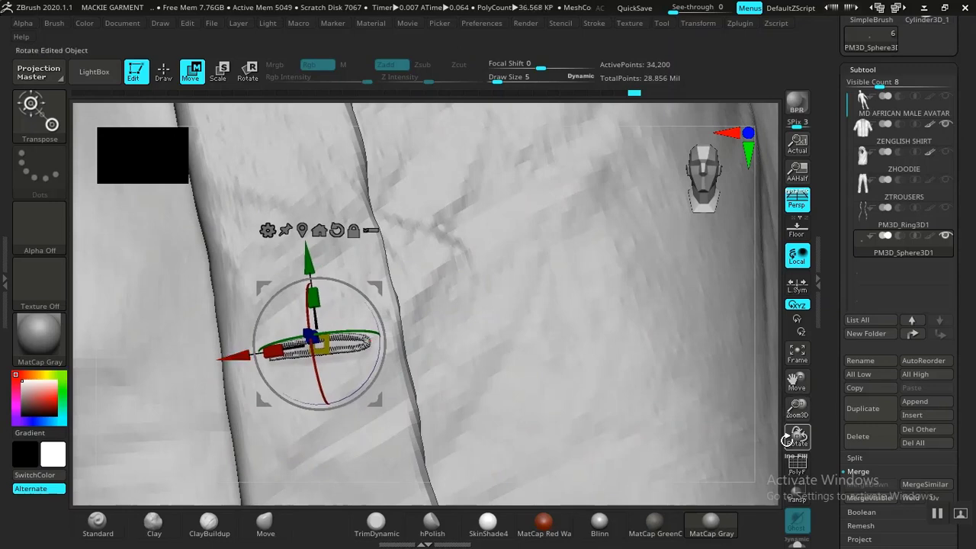
{"action": "left_click_drag", "start_coordinate": [802, 433], "coordinate": [554, 297]}
{"action": "left_click_drag", "start_coordinate": [394, 315], "coordinate": [364, 328]}
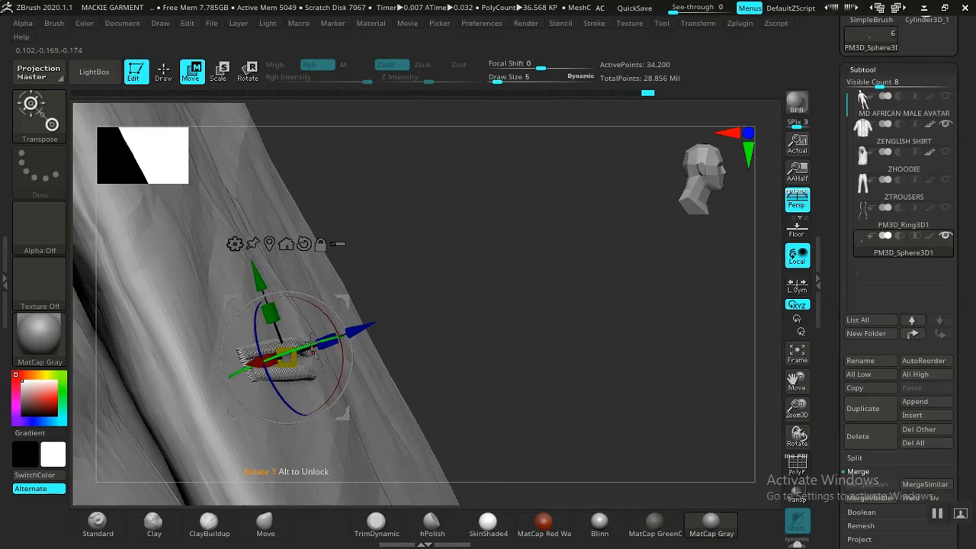
{"action": "left_click_drag", "start_coordinate": [364, 326], "coordinate": [362, 328]}
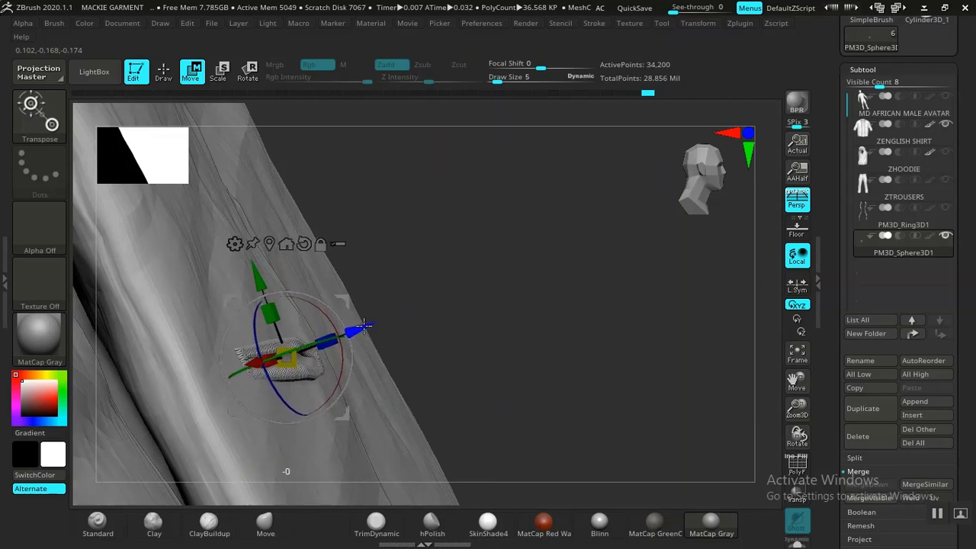
- Bend the new buttonhole's stitching to the fabric with the Move brush, reducing the draw size to 4 and then 2
{"action": "key", "text": "q"}
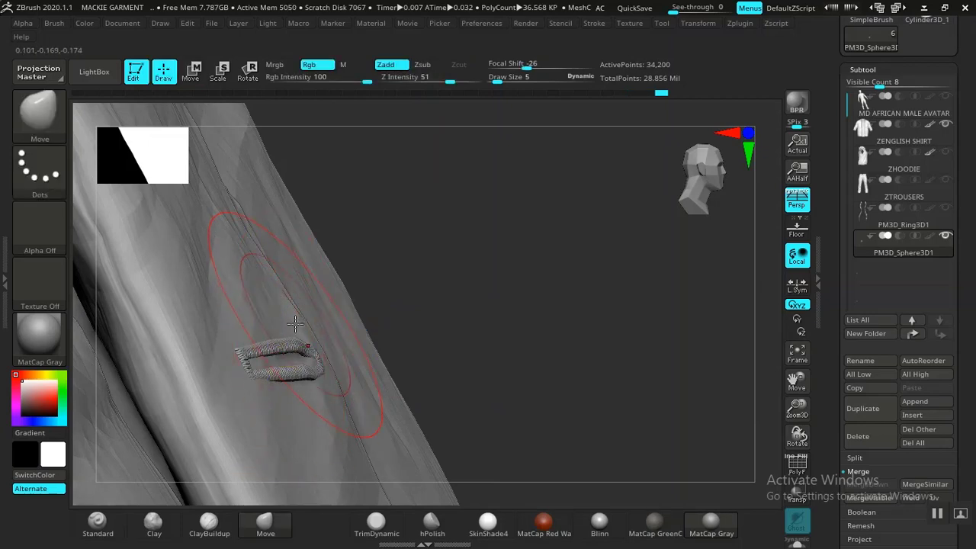
{"action": "key", "text": "space"}
{"action": "left_click_drag", "start_coordinate": [294, 326], "coordinate": [291, 336]}
{"action": "key", "text": "space"}
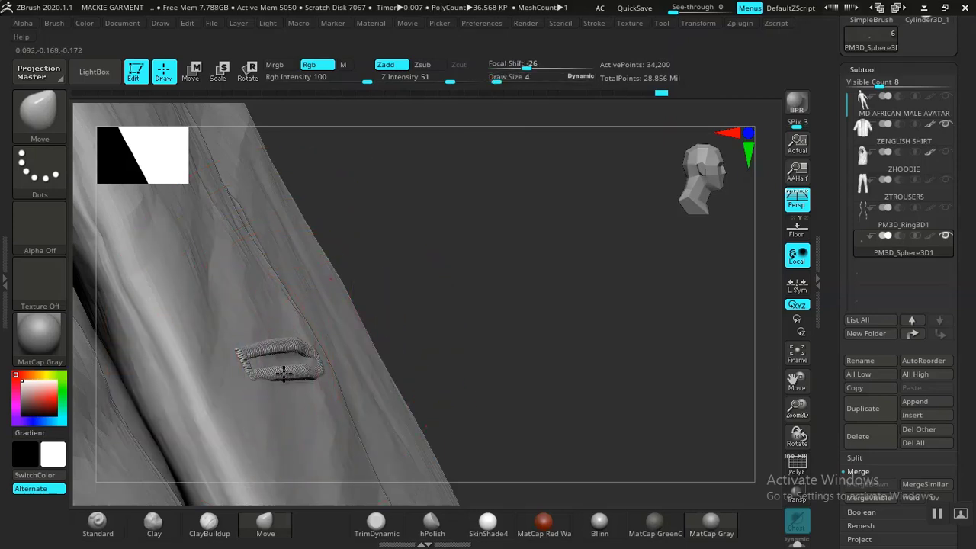
{"action": "mouse_move", "coordinate": [458, 291]}
{"action": "left_mouse_down"}
{"action": "mouse_move", "coordinate": [394, 281]}
{"action": "mouse_move", "coordinate": [372, 322]}
{"action": "mouse_move", "coordinate": [386, 389]}
{"action": "mouse_move", "coordinate": [465, 414]}
{"action": "mouse_move", "coordinate": [434, 393]}
{"action": "left_mouse_up"}
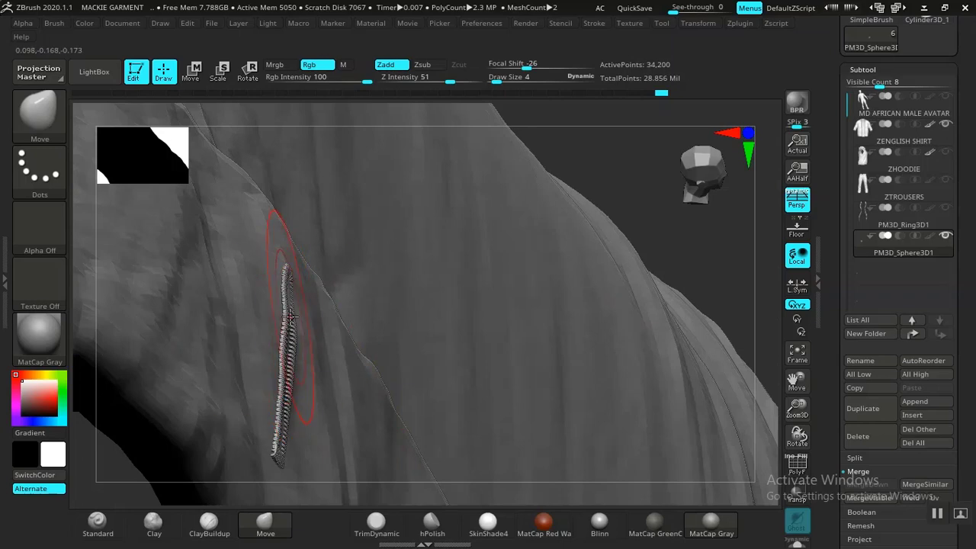
{"action": "key", "text": "space"}
{"action": "left_click_drag", "start_coordinate": [300, 309], "coordinate": [298, 310]}
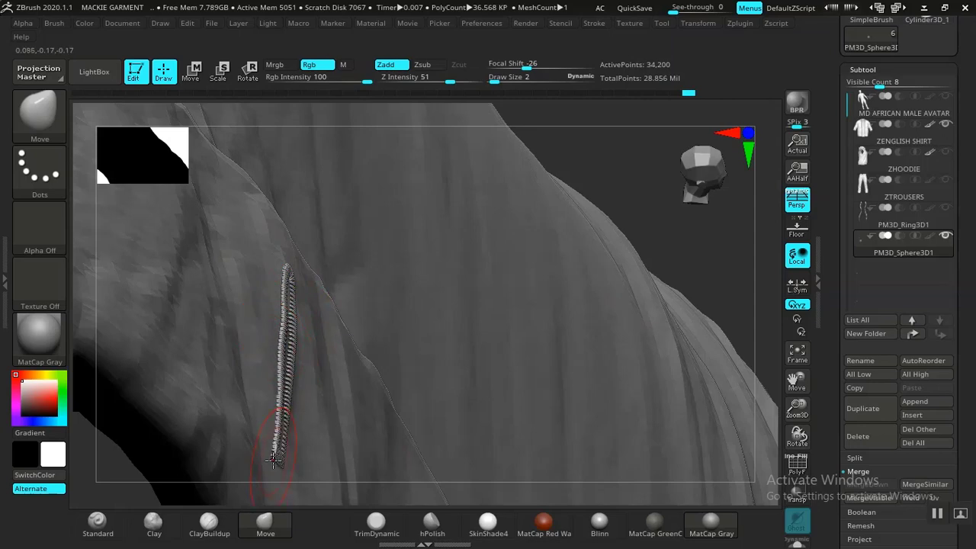
{"action": "left_click_drag", "start_coordinate": [612, 171], "coordinate": [602, 153]}
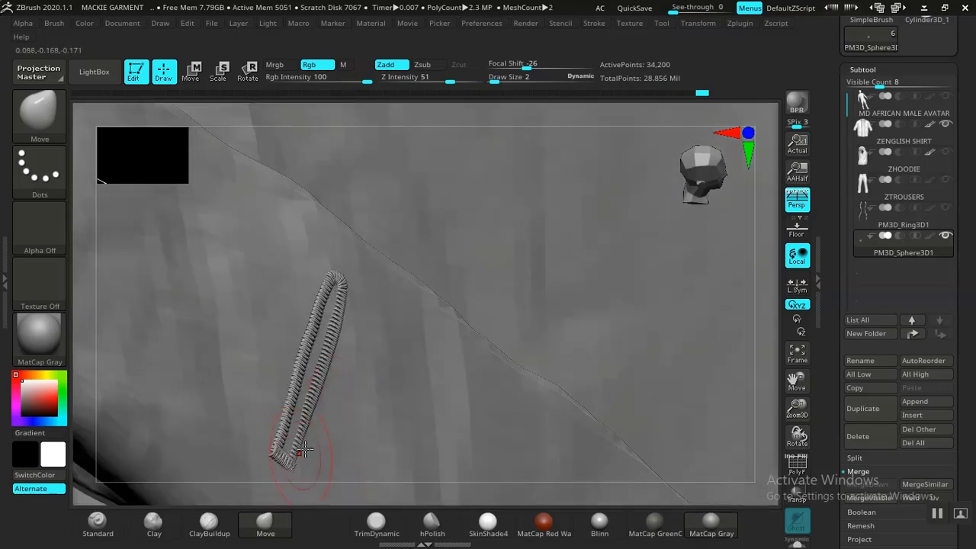
{"action": "left_click_drag", "start_coordinate": [349, 297], "coordinate": [352, 297]}
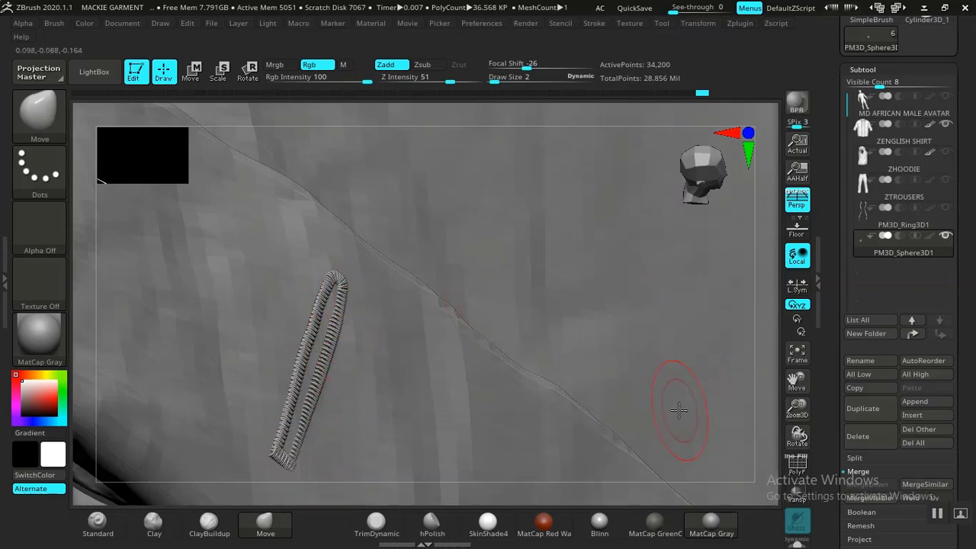
- Duplicate the fitted buttonhole upward along the Y axis to line up with the next shirt button
{"action": "key", "text": "f"}
{"action": "left_click_drag", "start_coordinate": [664, 313], "coordinate": [616, 434]}
{"action": "key", "text": "w"}
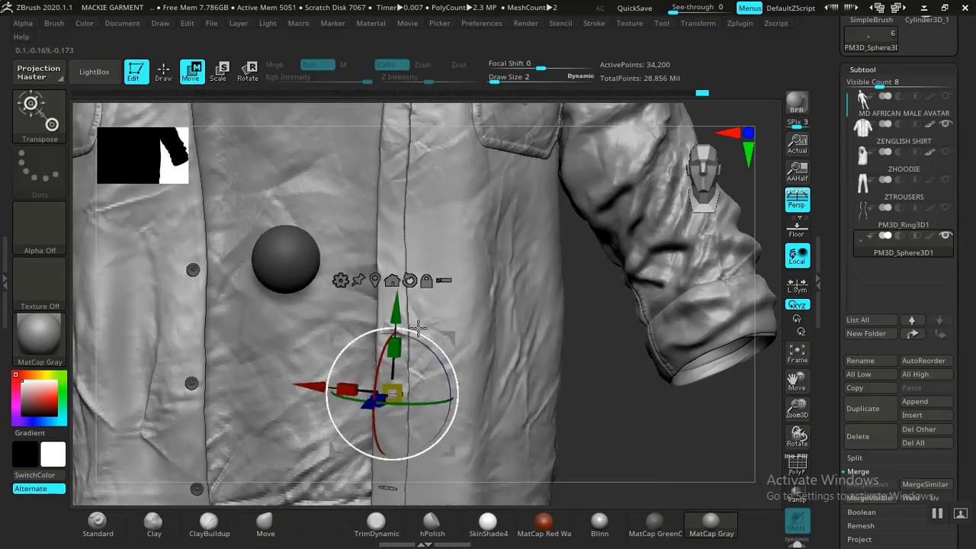
{"action": "left_click_drag", "start_coordinate": [392, 300], "coordinate": [387, 177]}
- Move the latest buttonhole copy along its Z axis toward the placket surface, checking the depth from the side
{"action": "left_click_drag", "start_coordinate": [617, 424], "coordinate": [522, 360], "text": "alt"}
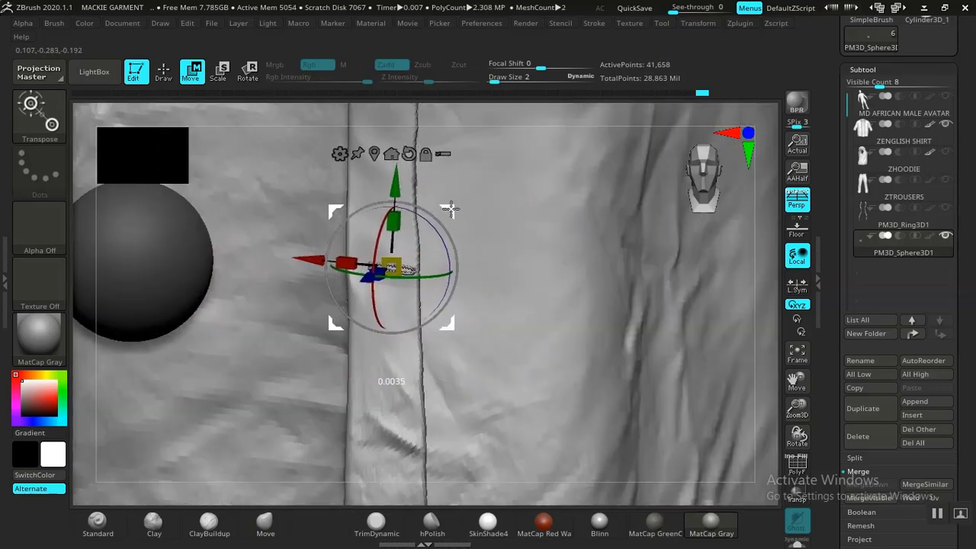
{"action": "left_click_drag", "start_coordinate": [797, 439], "coordinate": [573, 347]}
{"action": "left_click_drag", "start_coordinate": [426, 267], "coordinate": [263, 272]}
{"action": "left_click_drag", "start_coordinate": [478, 350], "coordinate": [315, 500]}
{"action": "left_click_drag", "start_coordinate": [369, 273], "coordinate": [361, 275]}
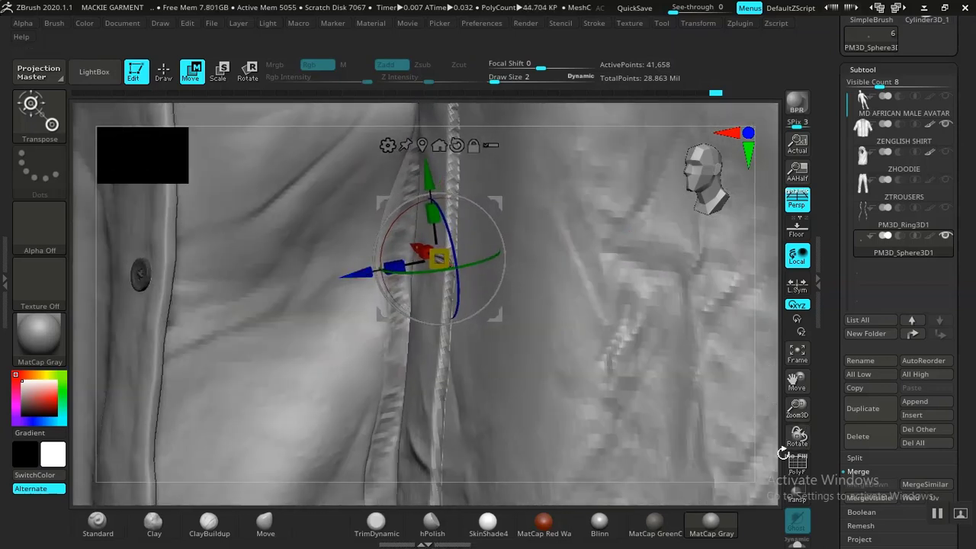
- Slide the latest buttonhole sideways onto the placket strip and nudge it along its Z axis
{"action": "left_click_drag", "start_coordinate": [796, 435], "coordinate": [758, 391]}
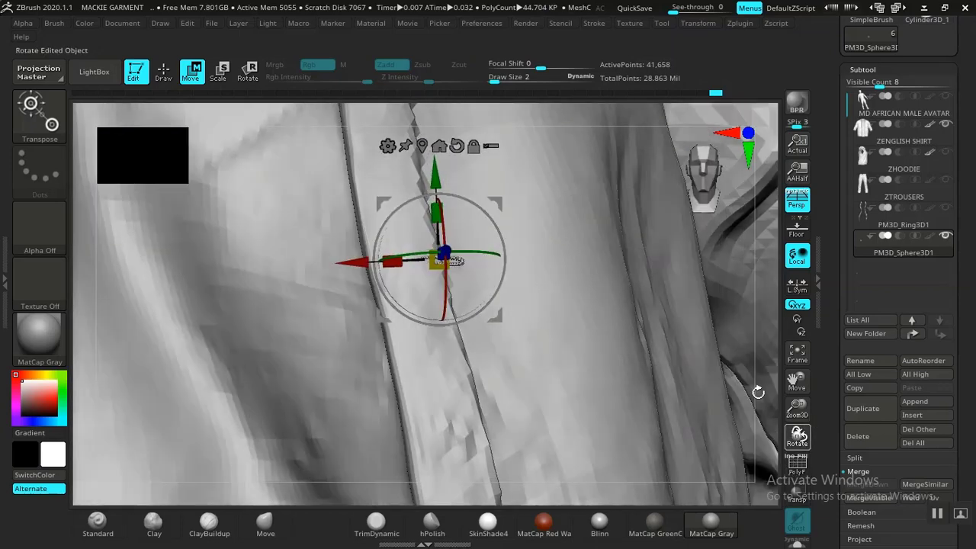
{"action": "left_click_drag", "start_coordinate": [500, 196], "coordinate": [475, 199]}
{"action": "left_click", "coordinate": [433, 149]}
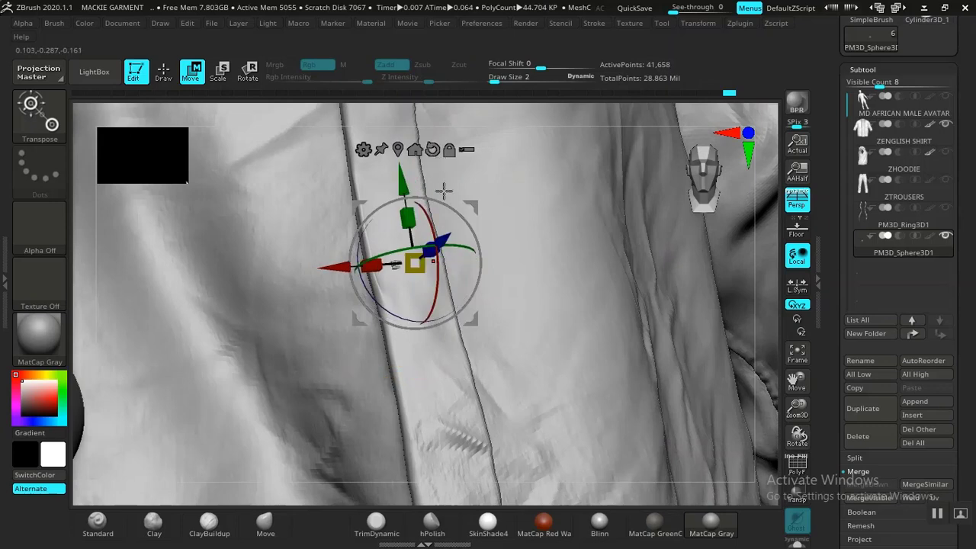
{"action": "left_click_drag", "start_coordinate": [449, 235], "coordinate": [451, 232]}
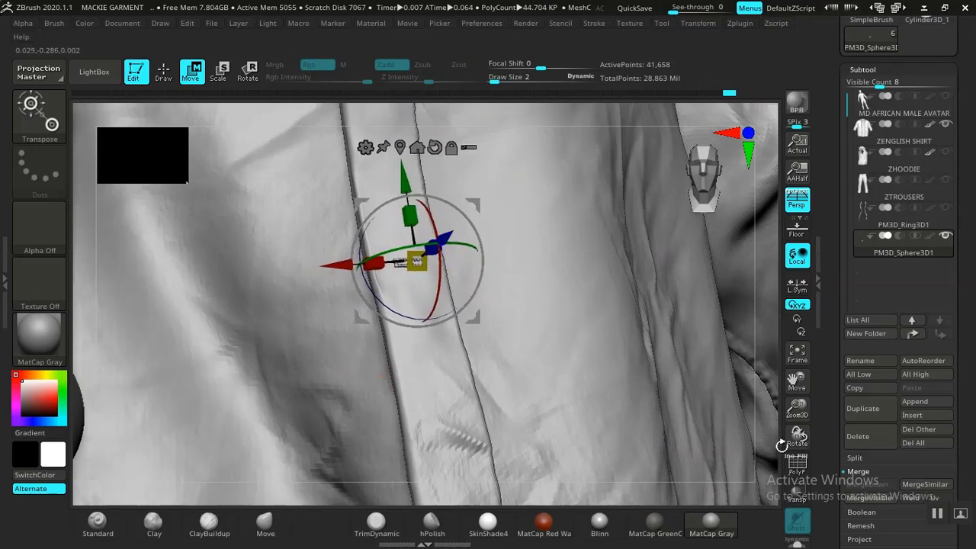
- Rotate the latest buttonhole about 2.4° around its Y axis to match the slope of the placket
{"action": "left_click_drag", "start_coordinate": [797, 436], "coordinate": [763, 362]}
{"action": "left_click_drag", "start_coordinate": [267, 246], "coordinate": [526, 261]}
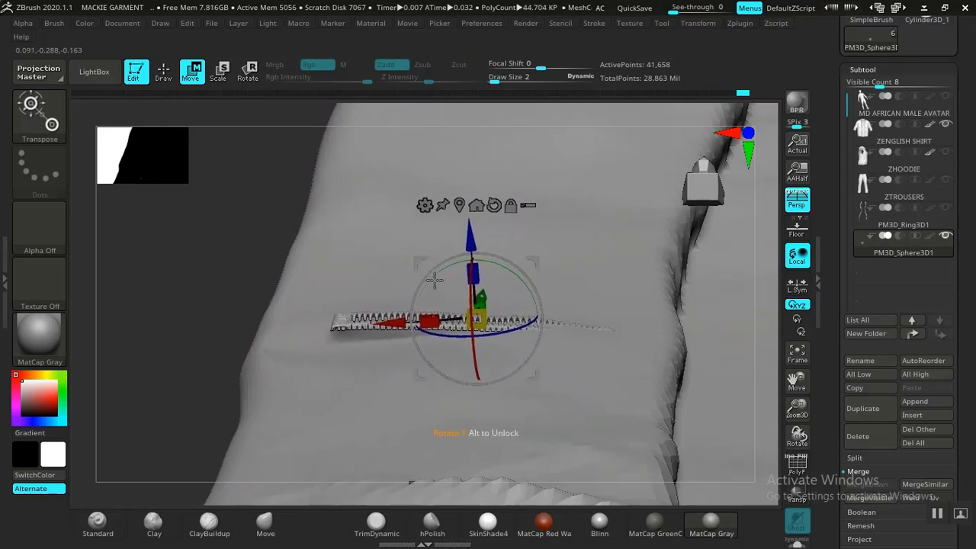
{"action": "left_click_drag", "start_coordinate": [434, 277], "coordinate": [467, 300]}
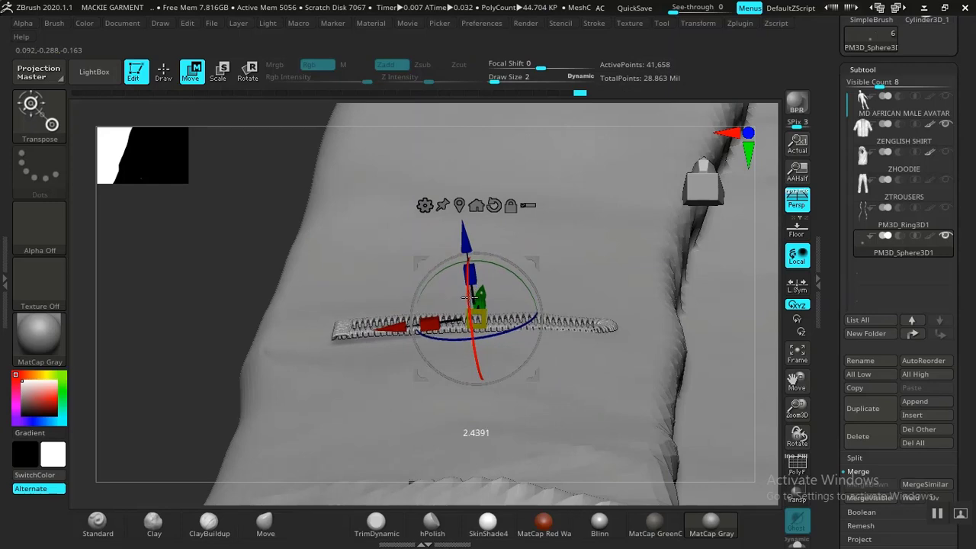
- Shape the rotated buttonhole to the placket with the Move brush at draw size 2, and sink it slightly along its Z axis
{"action": "mouse_move", "coordinate": [249, 289]}
{"action": "left_mouse_down"}
{"action": "mouse_move", "coordinate": [300, 312]}
{"action": "mouse_move", "coordinate": [313, 331]}
{"action": "mouse_move", "coordinate": [374, 332]}
{"action": "left_mouse_up"}
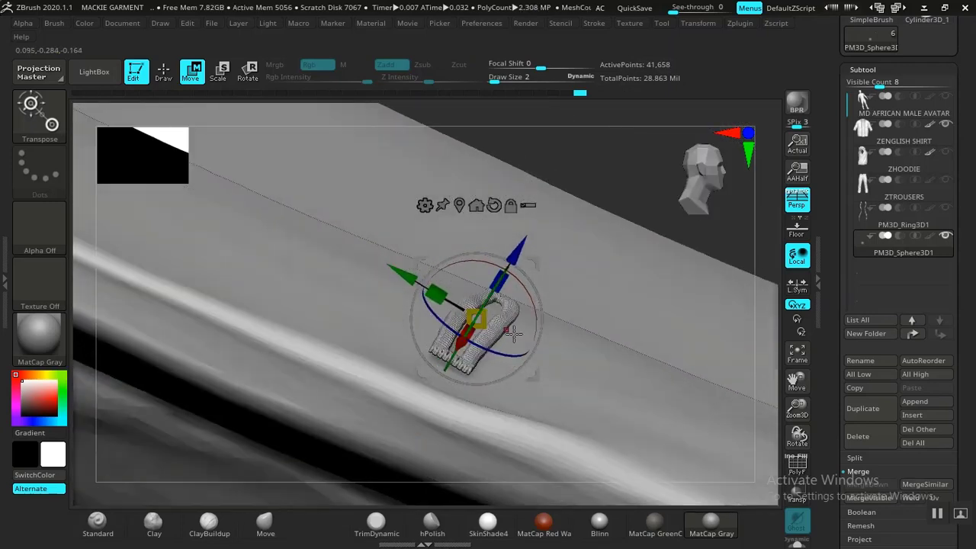
{"action": "key", "text": "q"}
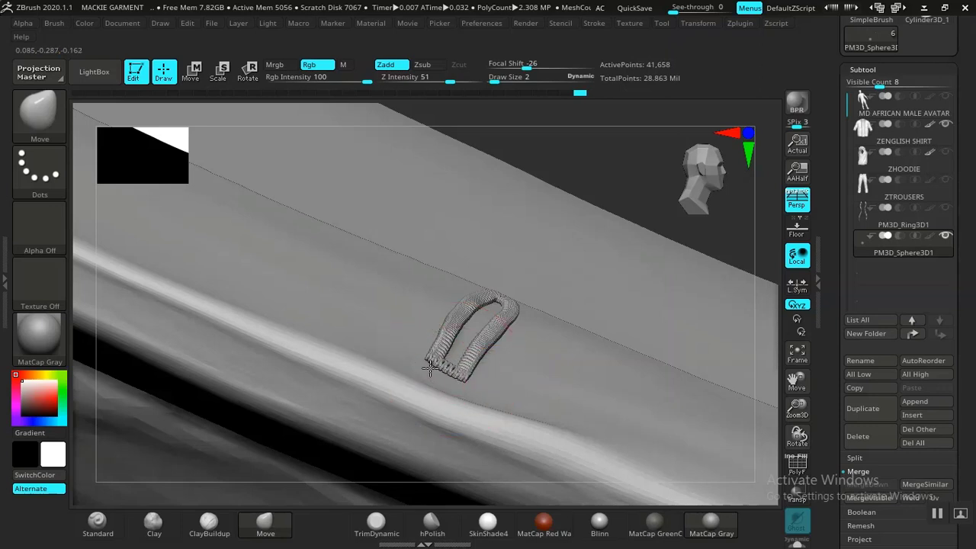
{"action": "key", "text": "w"}
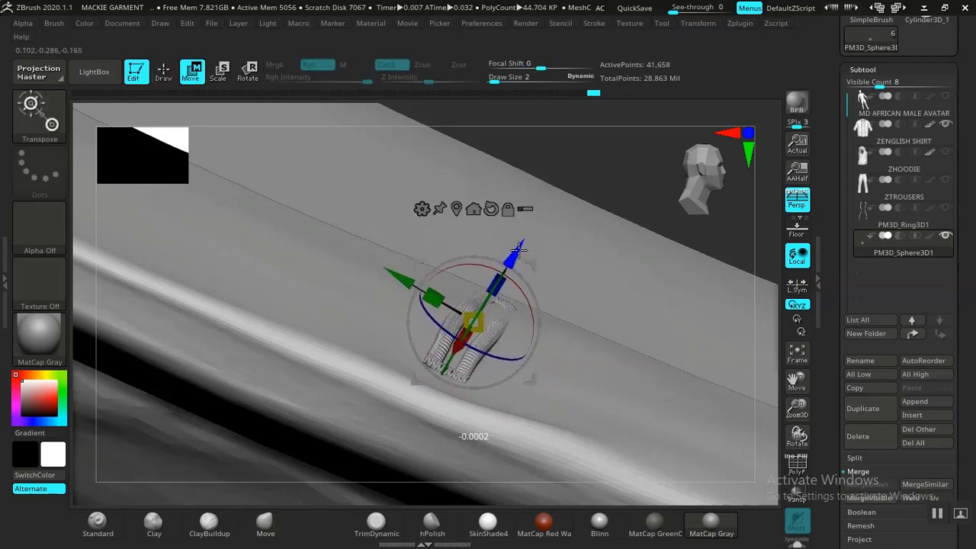
{"action": "key", "text": "q"}
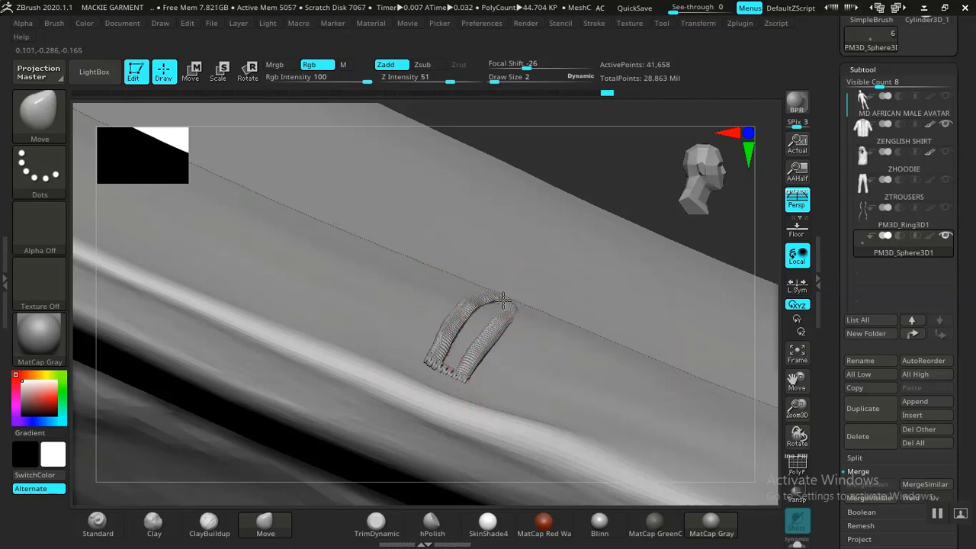
{"action": "mouse_move", "coordinate": [592, 153]}
{"action": "left_mouse_down"}
{"action": "mouse_move", "coordinate": [518, 174]}
{"action": "mouse_move", "coordinate": [527, 211]}
{"action": "mouse_move", "coordinate": [505, 311]}
{"action": "left_mouse_up"}
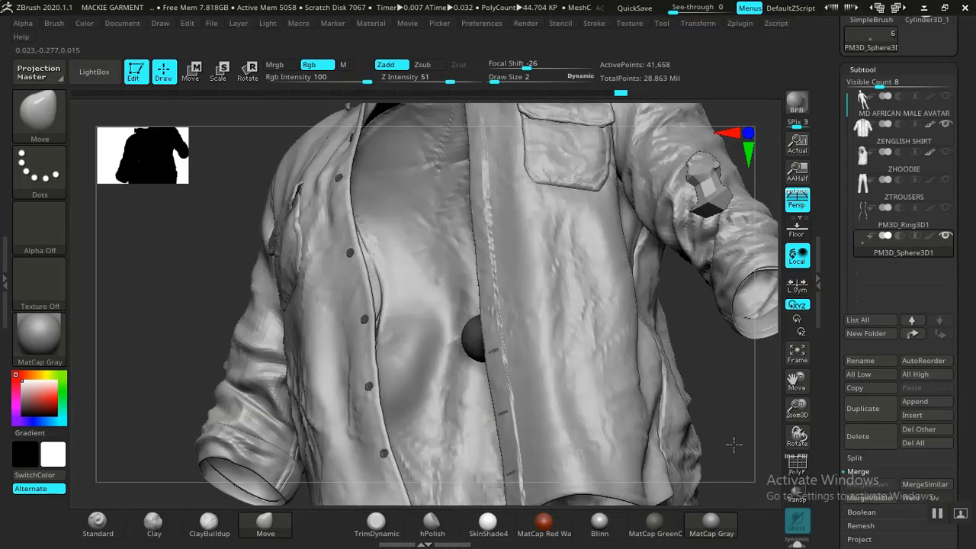
- Duplicate the buttonhole further up the placket and adjust its height to match the next button
{"action": "left_click_drag", "start_coordinate": [733, 444], "coordinate": [627, 429]}
{"action": "key", "text": "w"}
{"action": "left_click_drag", "start_coordinate": [458, 259], "coordinate": [457, 191], "text": "alt"}
{"action": "left_click_drag", "start_coordinate": [619, 454], "coordinate": [672, 429], "text": "alt"}
{"action": "left_click_drag", "start_coordinate": [456, 185], "coordinate": [456, 181], "text": "alt"}
{"action": "key", "text": "f"}
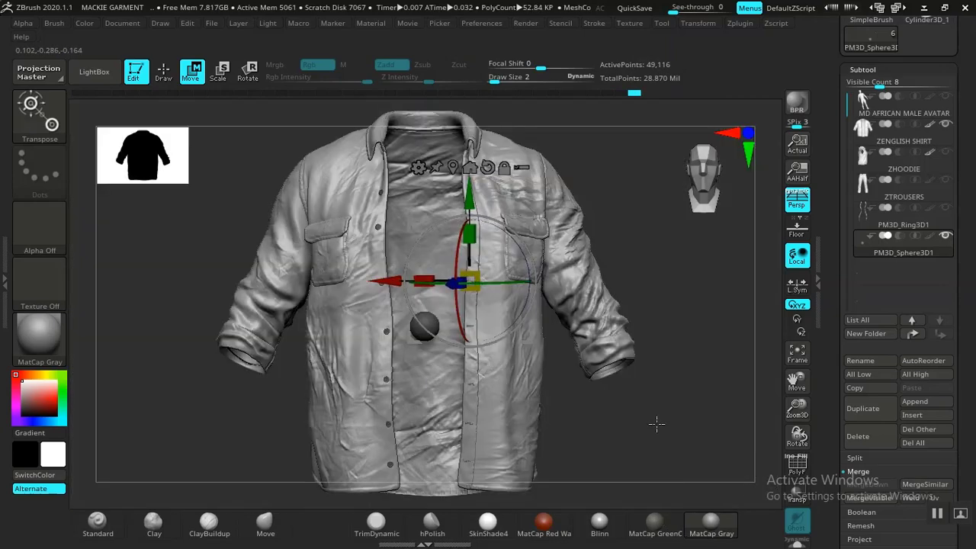
- Fit the chest-level buttonhole copy to the curved placket with the Move brush at draw size 3
{"action": "left_click_drag", "start_coordinate": [656, 424], "coordinate": [460, 333], "text": "alt"}
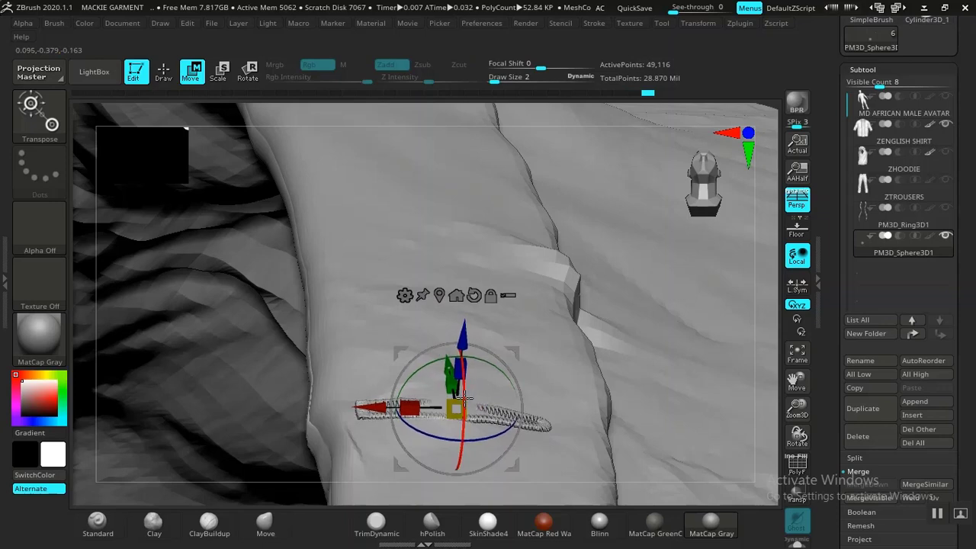
{"action": "key", "text": "q"}
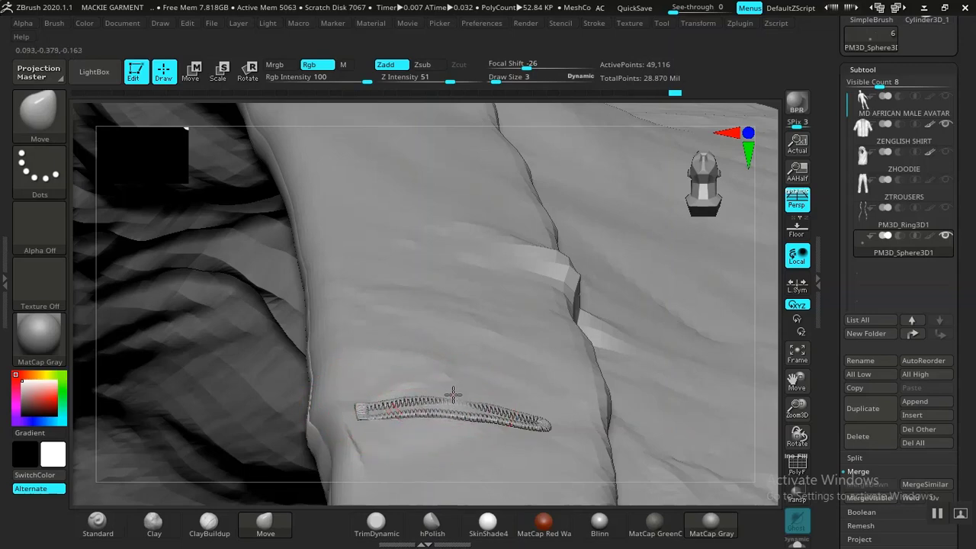
{"action": "left_click_drag", "start_coordinate": [796, 433], "coordinate": [593, 436]}
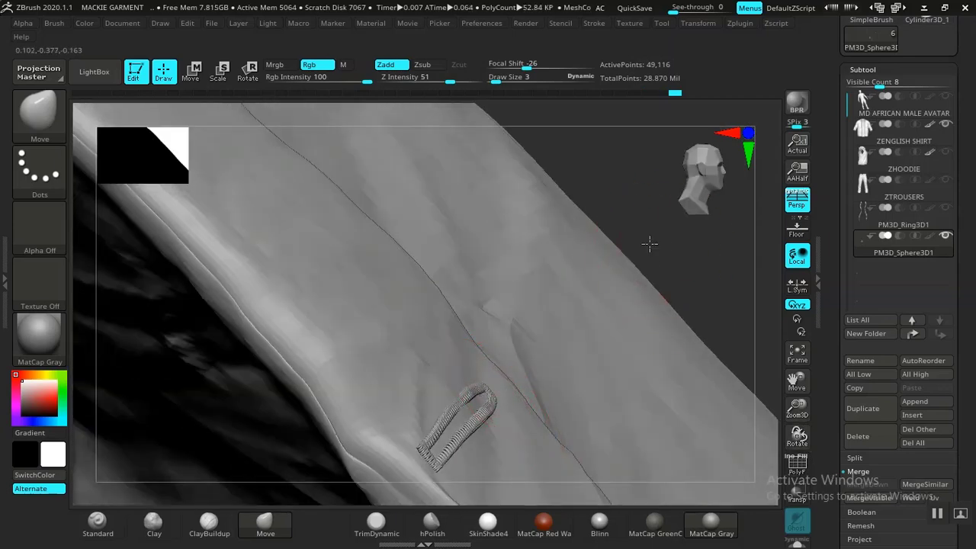
{"action": "mouse_move", "coordinate": [648, 243]}
{"action": "left_mouse_down"}
{"action": "mouse_move", "coordinate": [574, 224]}
{"action": "mouse_move", "coordinate": [526, 264]}
{"action": "left_mouse_up"}
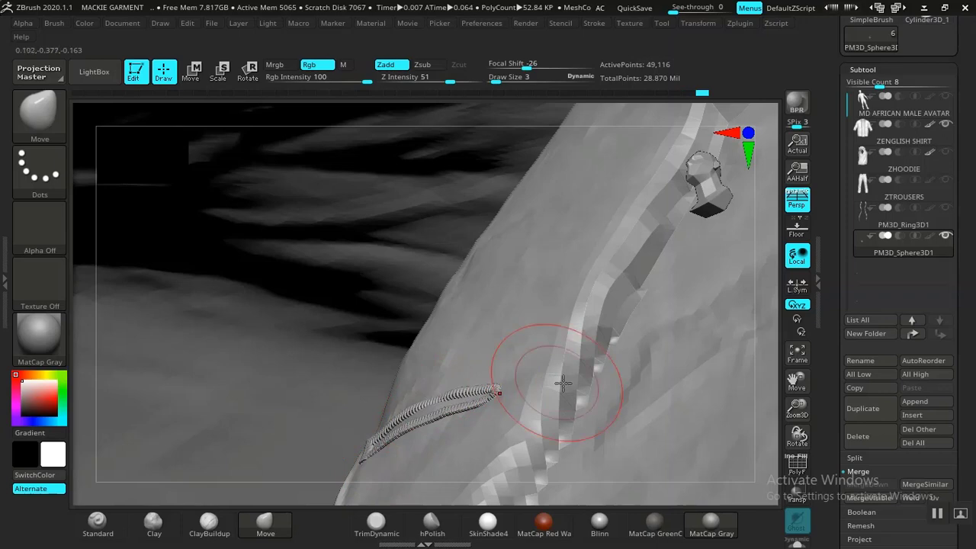
{"action": "left_click_drag", "start_coordinate": [796, 437], "coordinate": [556, 414]}
- Duplicate the chest-level buttonhole upward along the Y axis and shift the copy along the X axis onto the placket
{"action": "key", "text": "w"}
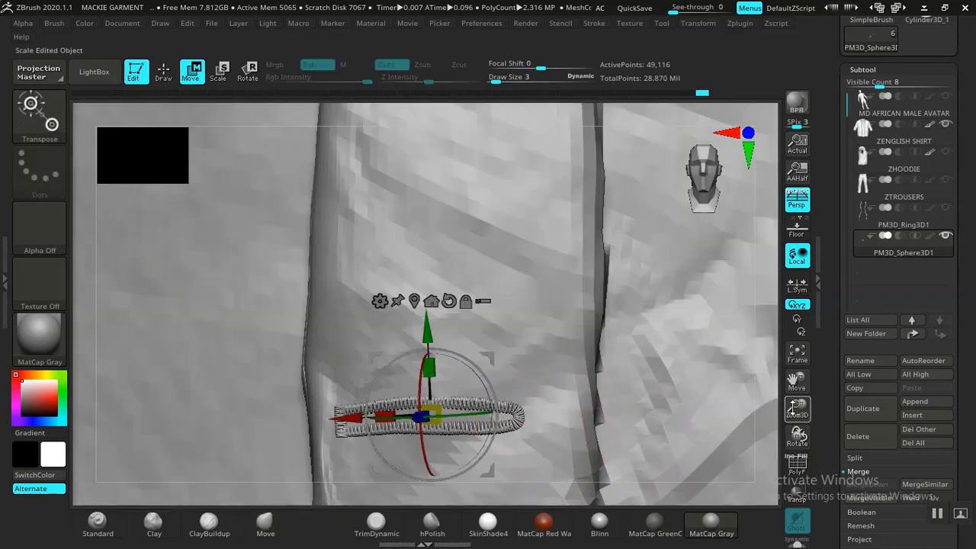
{"action": "left_click_drag", "start_coordinate": [796, 409], "coordinate": [584, 288]}
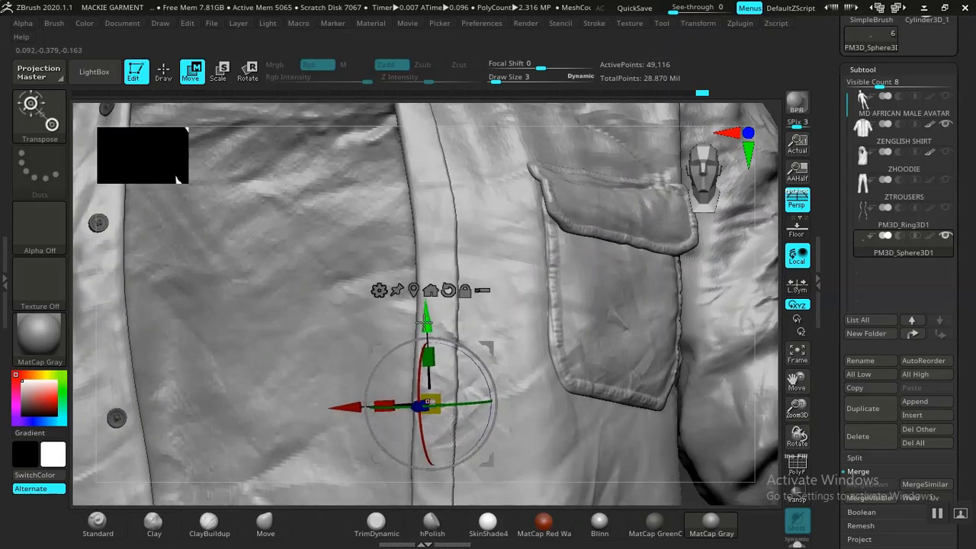
{"action": "left_click_drag", "start_coordinate": [422, 312], "coordinate": [446, 120]}
{"action": "left_click_drag", "start_coordinate": [332, 218], "coordinate": [343, 217]}
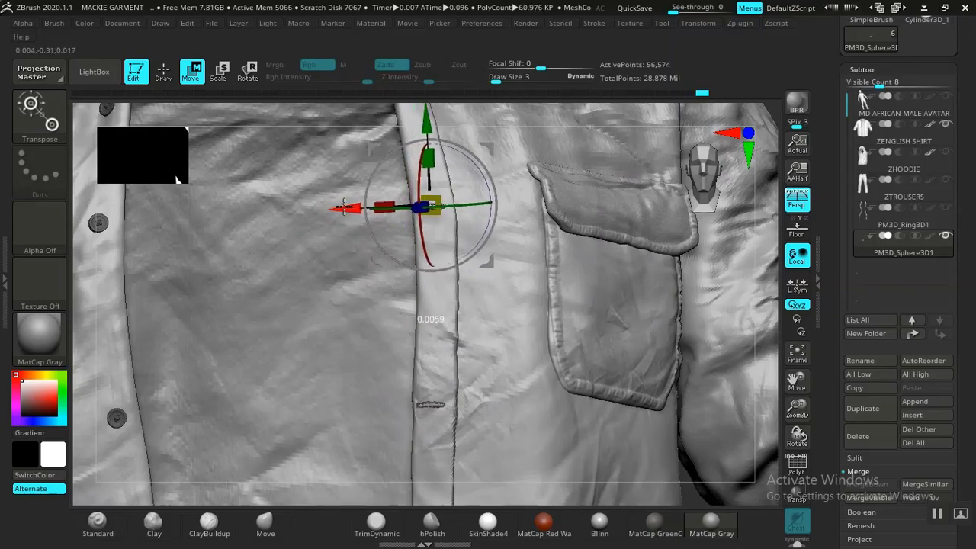
- Seat the uppermost buttonhole copy on the placket beside the chest pocket by shifting it along its Z axis
{"action": "left_click_drag", "start_coordinate": [699, 486], "coordinate": [741, 450]}
{"action": "left_click_drag", "start_coordinate": [636, 272], "coordinate": [557, 362], "text": "alt"}
{"action": "left_click_drag", "start_coordinate": [465, 320], "coordinate": [386, 350]}
{"action": "left_click_drag", "start_coordinate": [612, 263], "coordinate": [392, 323]}
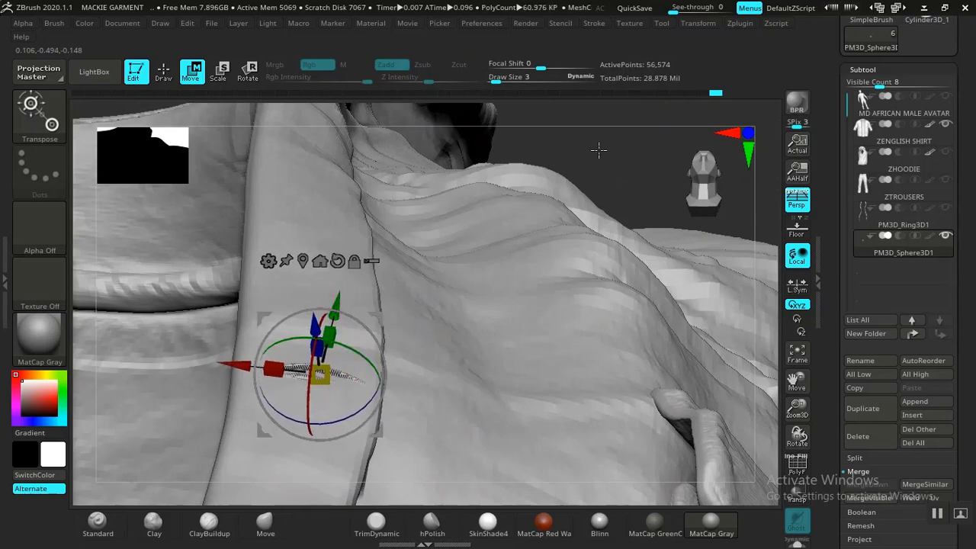
{"action": "left_click_drag", "start_coordinate": [599, 149], "coordinate": [377, 339]}
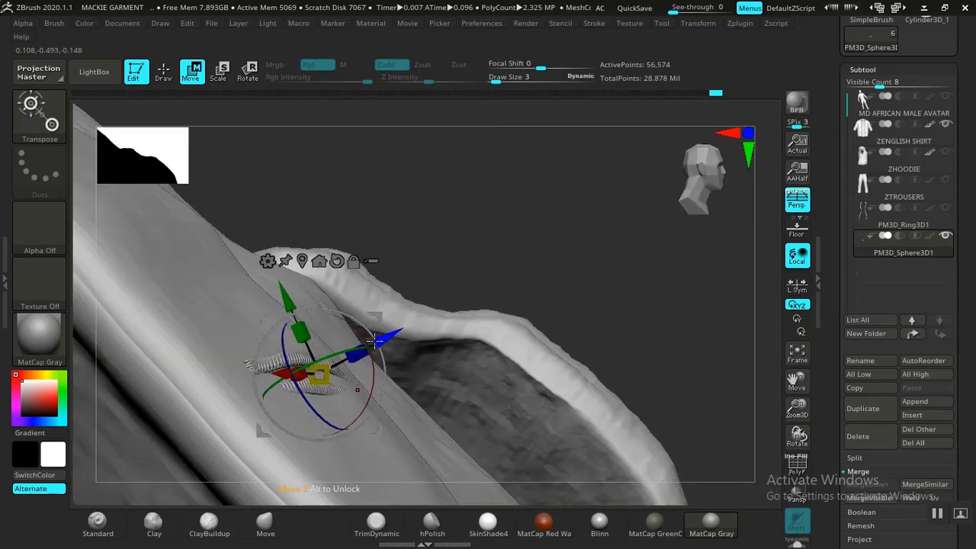
{"action": "left_click_drag", "start_coordinate": [440, 297], "coordinate": [378, 319]}
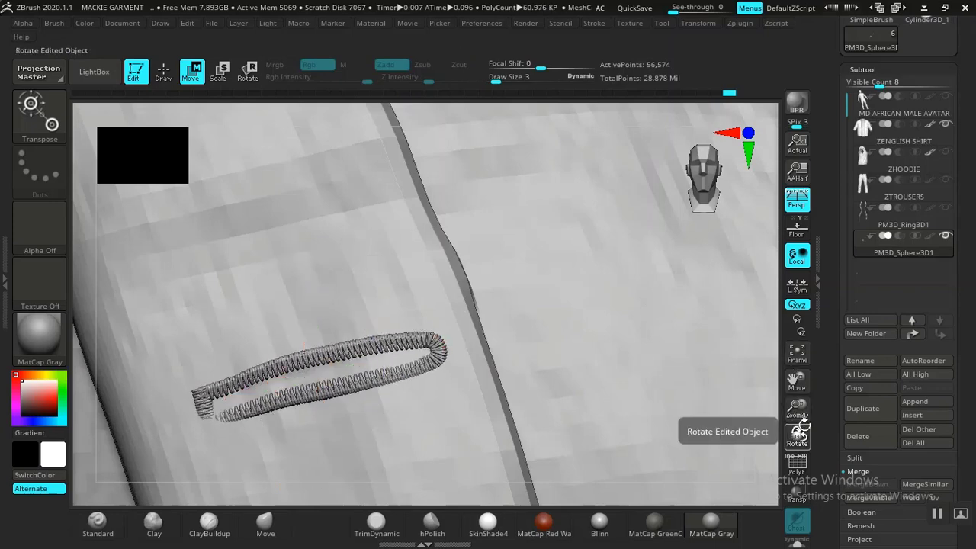
- Nudge the buttonhole copy beside the chest pocket slightly along its Z axis so it meets the placket surface
{"action": "left_click_drag", "start_coordinate": [797, 435], "coordinate": [587, 354]}
{"action": "left_click_drag", "start_coordinate": [423, 250], "coordinate": [390, 316]}
{"action": "left_click_drag", "start_coordinate": [797, 434], "coordinate": [488, 325]}
{"action": "left_click_drag", "start_coordinate": [383, 352], "coordinate": [379, 353]}
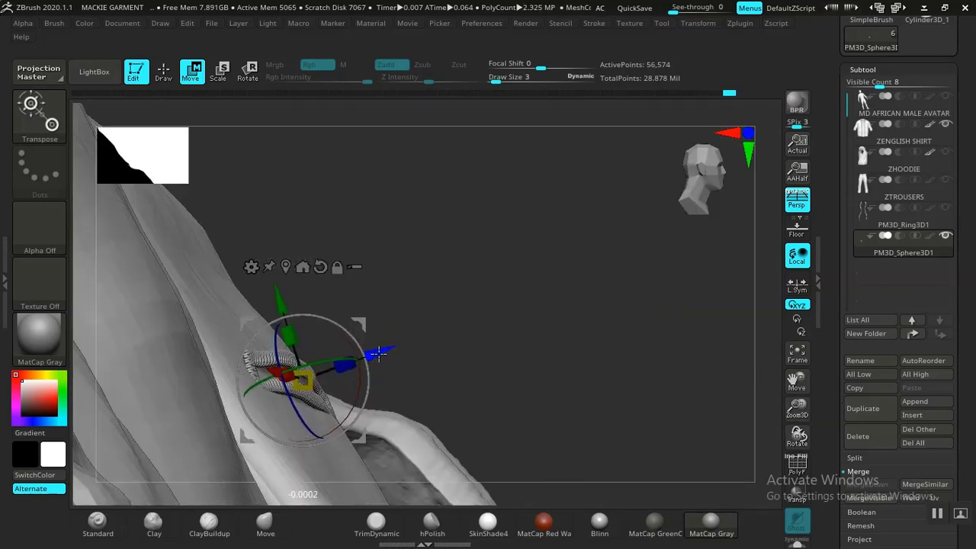
- Fit the chest-pocket buttonhole to the fabric with the Move brush, reducing the draw size to 1
{"action": "key", "text": "q"}
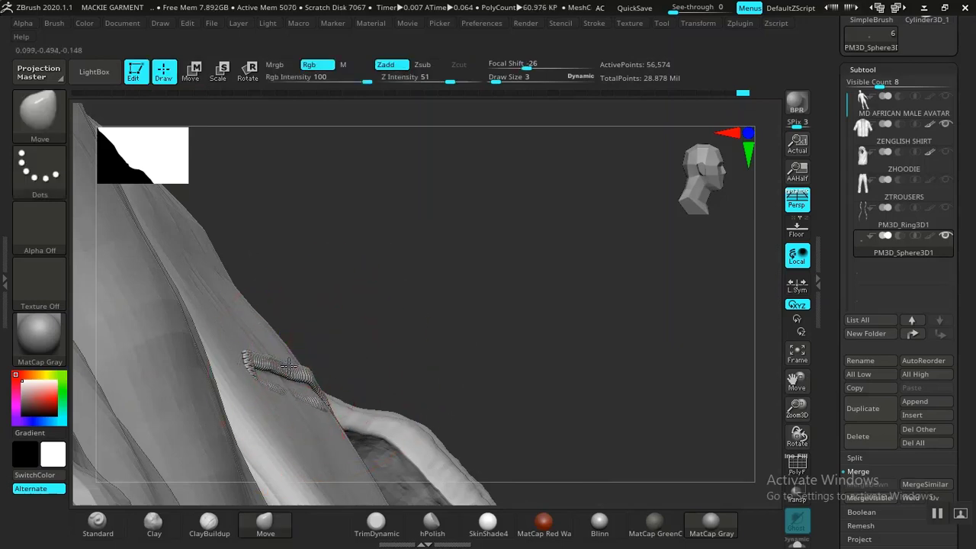
{"action": "mouse_move", "coordinate": [396, 311]}
{"action": "left_mouse_down"}
{"action": "mouse_move", "coordinate": [364, 300]}
{"action": "mouse_move", "coordinate": [316, 228]}
{"action": "mouse_move", "coordinate": [330, 221]}
{"action": "mouse_move", "coordinate": [335, 371]}
{"action": "left_mouse_up"}
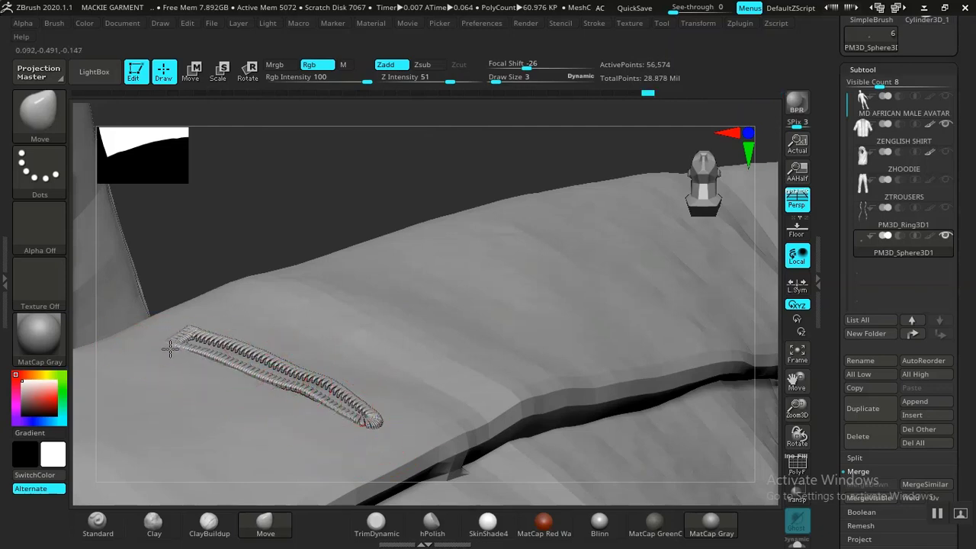
{"action": "left_click_drag", "start_coordinate": [297, 221], "coordinate": [219, 402]}
{"action": "key", "text": "space"}
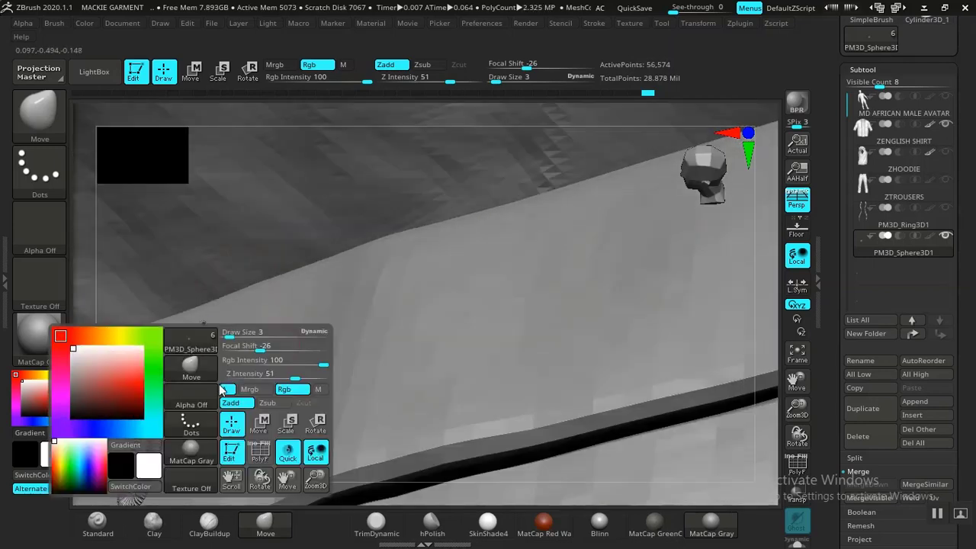
{"action": "left_click_drag", "start_coordinate": [227, 333], "coordinate": [236, 334]}
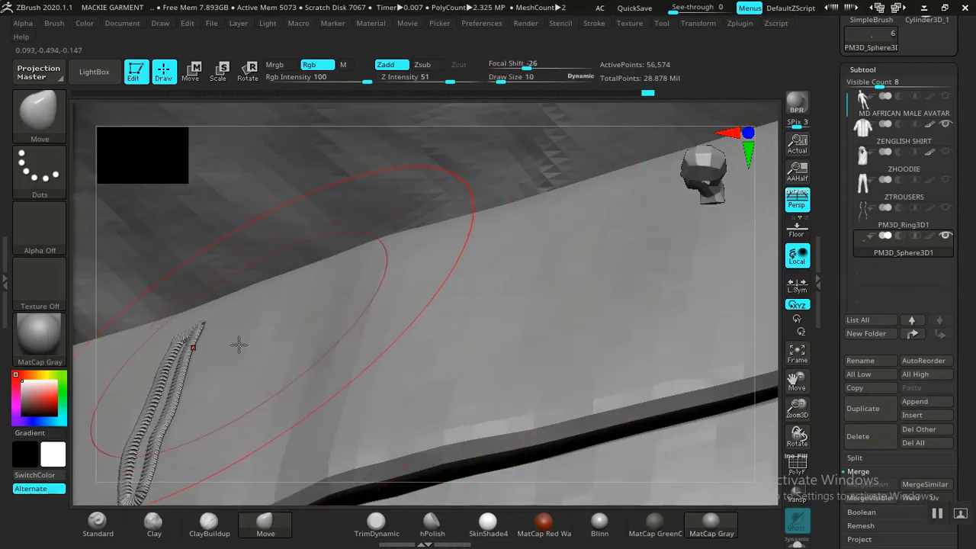
{"action": "key", "text": "bracketleft"}
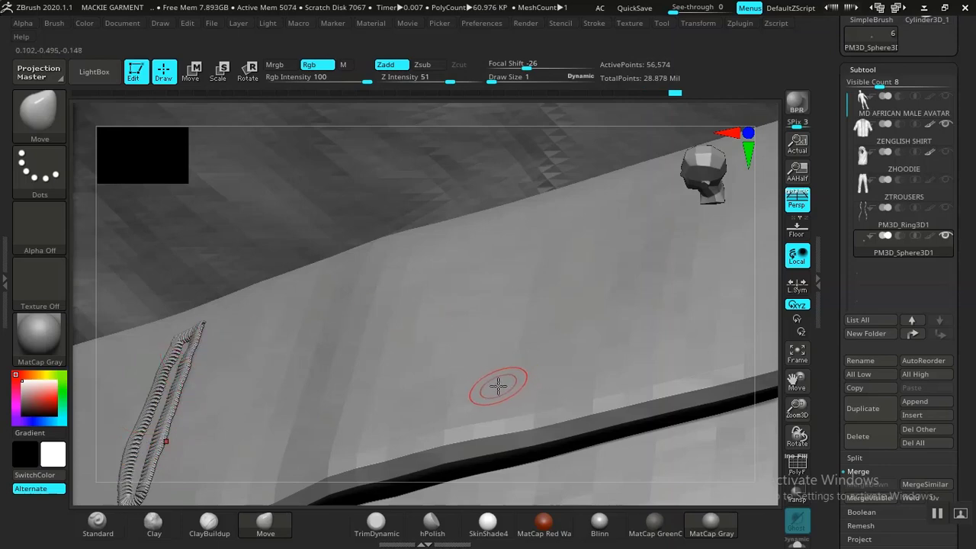
- Duplicate the uppermost buttonhole upward along the Y axis to the last position on the placket below the collar
{"action": "key", "text": "f"}
{"action": "left_click_drag", "start_coordinate": [655, 421], "coordinate": [601, 287]}
{"action": "left_click_drag", "start_coordinate": [586, 320], "coordinate": [612, 202], "text": "alt"}
{"action": "left_click_drag", "start_coordinate": [623, 298], "coordinate": [588, 285]}
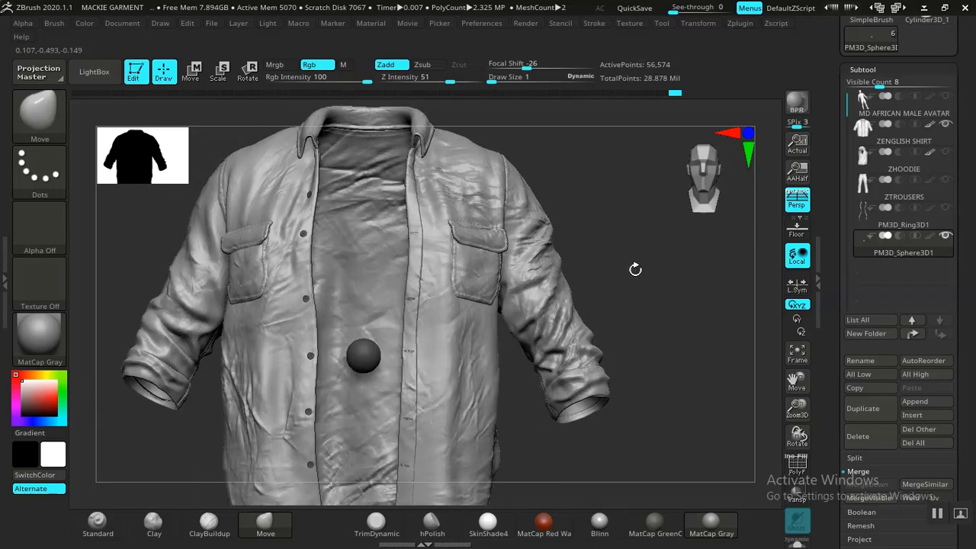
{"action": "left_click_drag", "start_coordinate": [637, 316], "coordinate": [648, 290], "text": "alt"}
{"action": "left_click_drag", "start_coordinate": [677, 120], "coordinate": [523, 247]}
{"action": "key", "text": "w"}
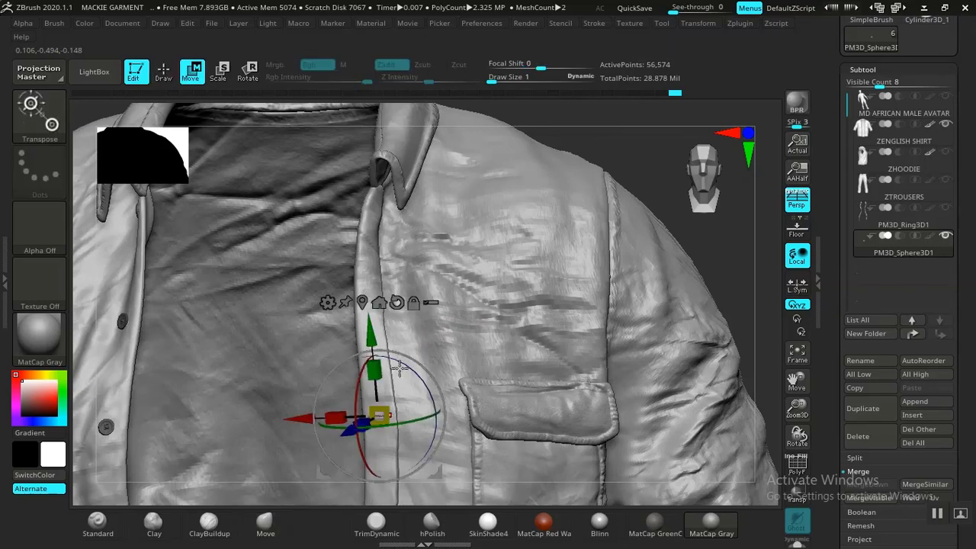
{"action": "left_click_drag", "start_coordinate": [370, 336], "coordinate": [358, 223]}
- Reset the transform gizmo's orientation and position on the new buttonhole copy below the collar
{"action": "left_click_drag", "start_coordinate": [616, 148], "coordinate": [625, 322]}
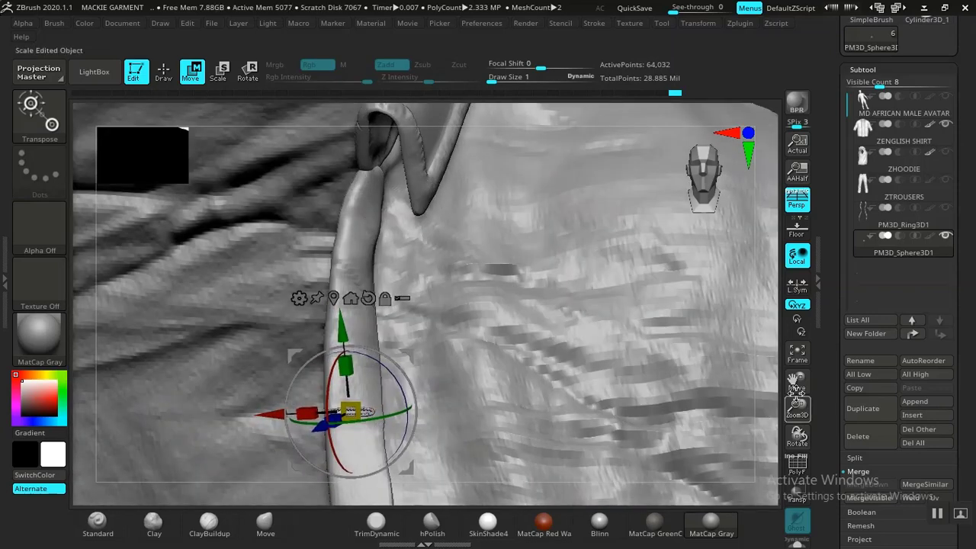
{"action": "left_click_drag", "start_coordinate": [794, 383], "coordinate": [680, 386]}
{"action": "left_click_drag", "start_coordinate": [586, 163], "coordinate": [579, 111]}
{"action": "left_click_drag", "start_coordinate": [506, 270], "coordinate": [560, 130], "text": "alt"}
{"action": "left_click_drag", "start_coordinate": [514, 170], "coordinate": [531, 223], "text": "alt"}
{"action": "mouse_move", "coordinate": [318, 355]}
{"action": "left_mouse_down"}
{"action": "mouse_move", "coordinate": [336, 343]}
{"action": "mouse_move", "coordinate": [331, 362]}
{"action": "left_mouse_up"}
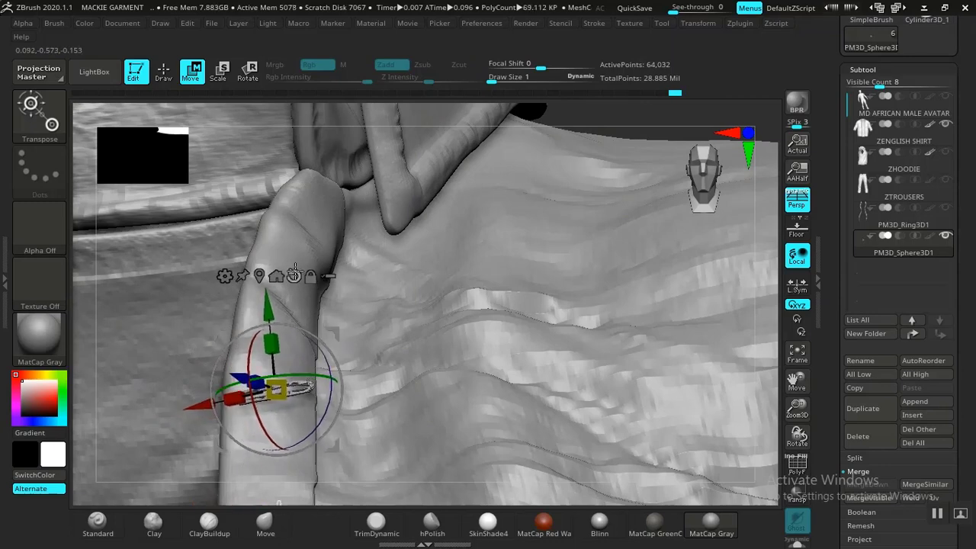
{"action": "left_click_drag", "start_coordinate": [295, 272], "coordinate": [325, 358]}
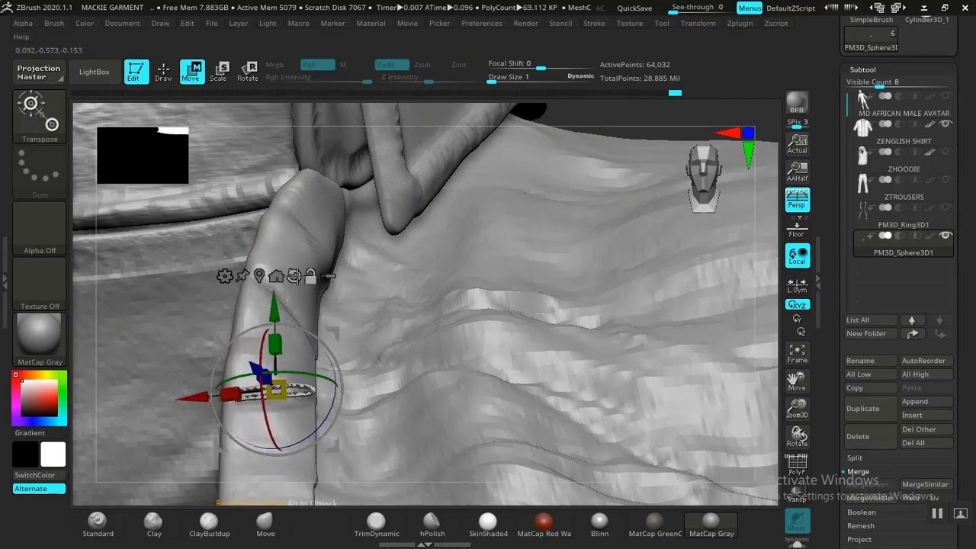
{"action": "left_click", "coordinate": [262, 278]}
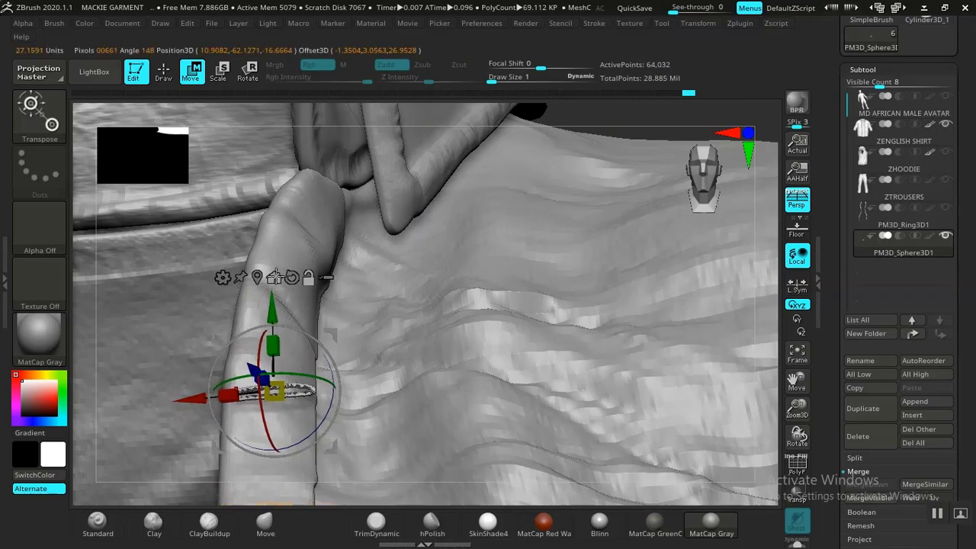
- Shift the buttonhole copy below the collar along its Z axis and fine-tune its position on the placket
{"action": "left_click_drag", "start_coordinate": [581, 134], "coordinate": [453, 333]}
{"action": "left_click_drag", "start_coordinate": [342, 375], "coordinate": [440, 346]}
{"action": "left_click_drag", "start_coordinate": [215, 440], "coordinate": [290, 278]}
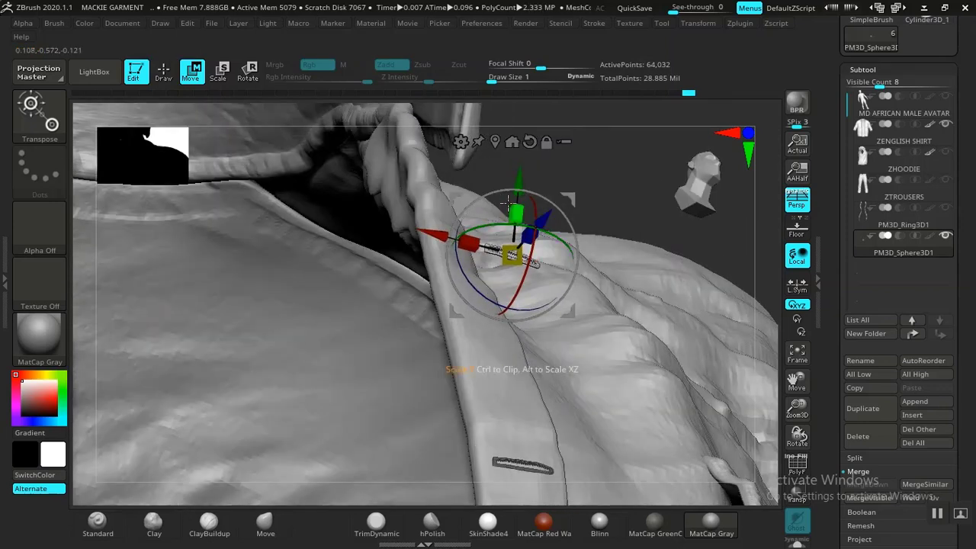
{"action": "left_click_drag", "start_coordinate": [610, 156], "coordinate": [478, 183], "text": "alt"}
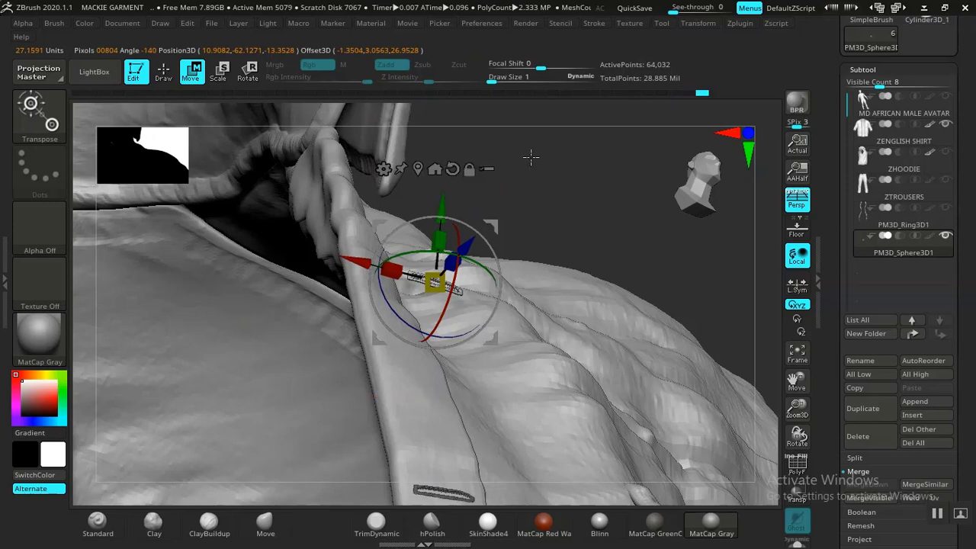
{"action": "left_click_drag", "start_coordinate": [532, 157], "coordinate": [564, 206]}
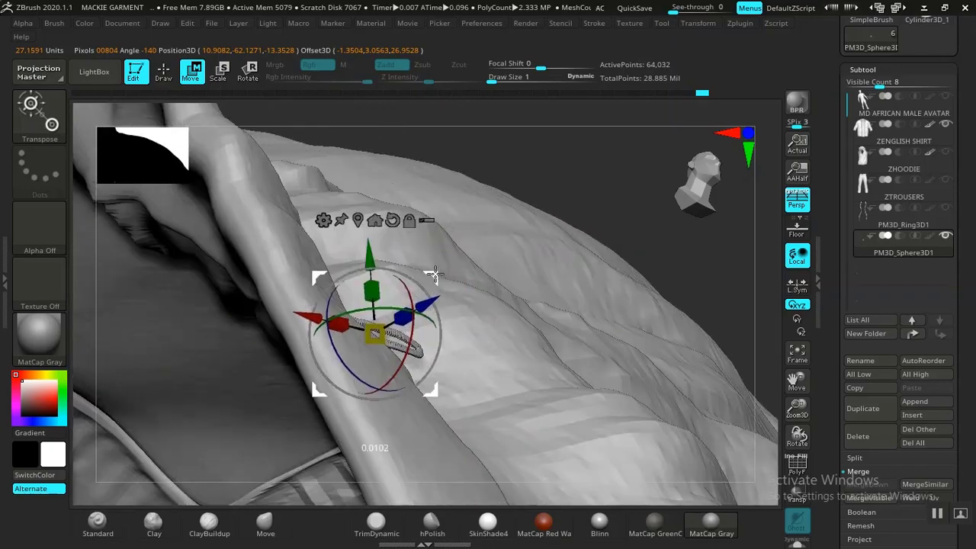
{"action": "left_click_drag", "start_coordinate": [435, 273], "coordinate": [425, 282]}
- Rotate the buttonhole copy below the collar about 8 degrees around its Y axis to follow the placket's slope
{"action": "left_click_drag", "start_coordinate": [495, 145], "coordinate": [445, 160]}
{"action": "left_click_drag", "start_coordinate": [423, 285], "coordinate": [372, 268]}
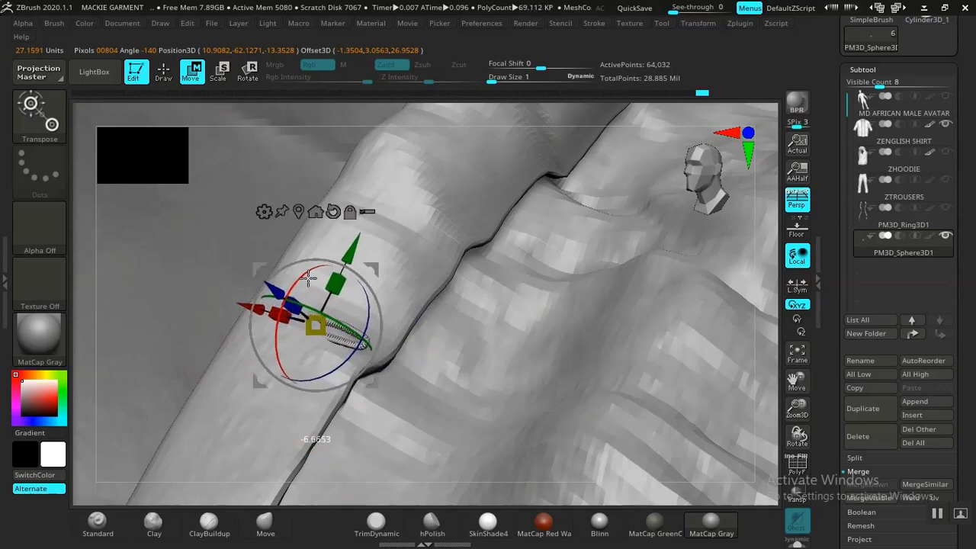
{"action": "left_click_drag", "start_coordinate": [330, 307], "coordinate": [334, 309]}
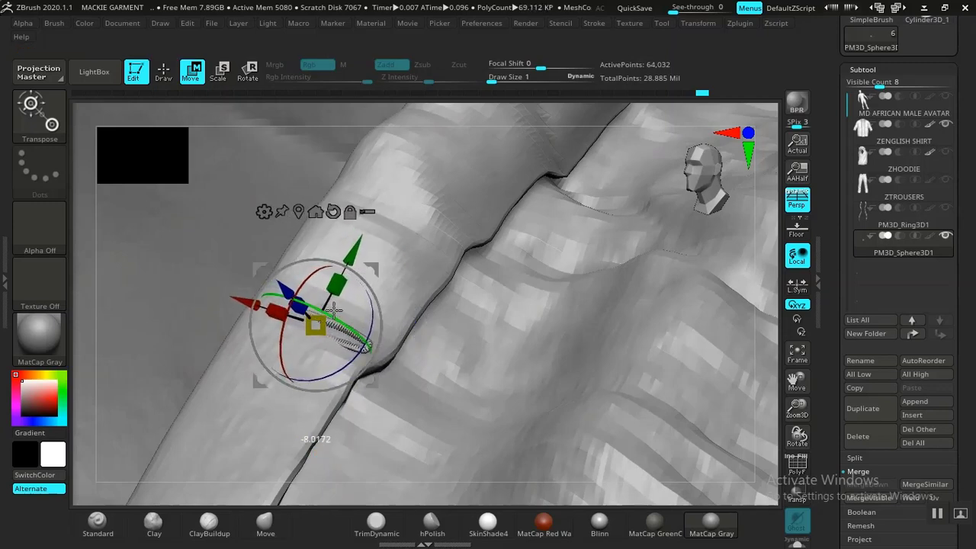
{"action": "left_click_drag", "start_coordinate": [795, 436], "coordinate": [816, 429]}
{"action": "left_click_drag", "start_coordinate": [522, 161], "coordinate": [372, 266]}
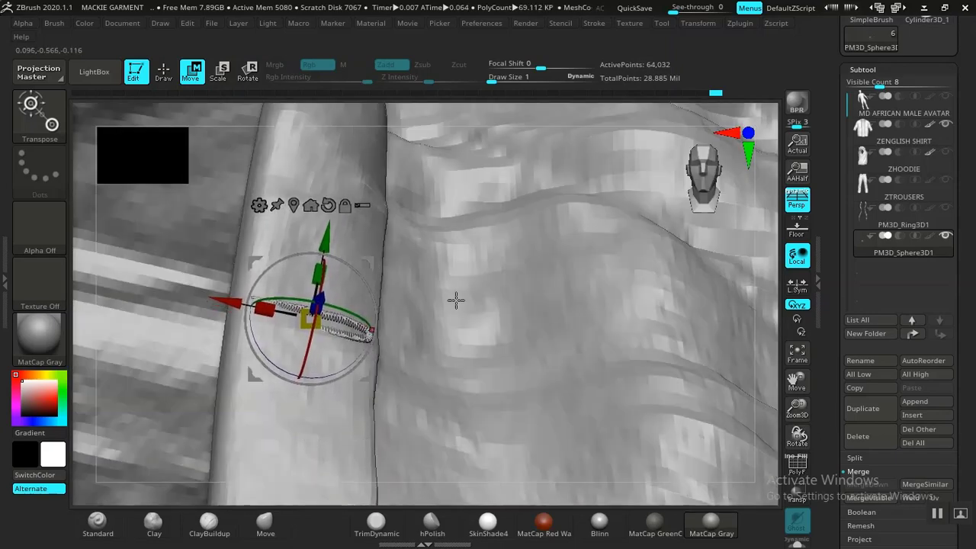
- Pull the sunken stitching of the buttonhole below the collar onto the curved placket with the Move brush at draw size 3
{"action": "key", "text": "q"}
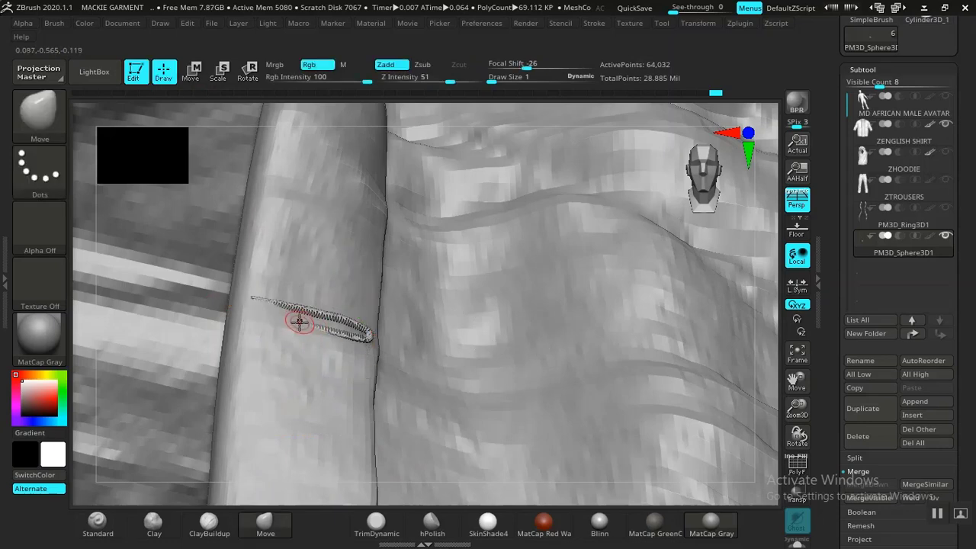
{"action": "left_click_drag", "start_coordinate": [286, 325], "coordinate": [286, 327]}
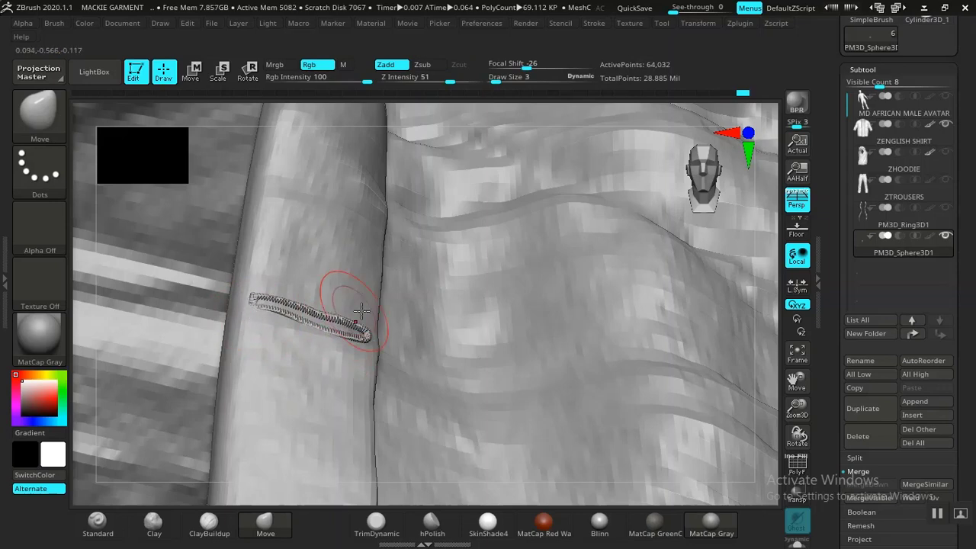
{"action": "mouse_move", "coordinate": [796, 436]}
{"action": "left_mouse_down"}
{"action": "mouse_move", "coordinate": [765, 438]}
{"action": "mouse_move", "coordinate": [751, 473]}
{"action": "left_mouse_up"}
{"action": "left_click_drag", "start_coordinate": [280, 272], "coordinate": [311, 319]}
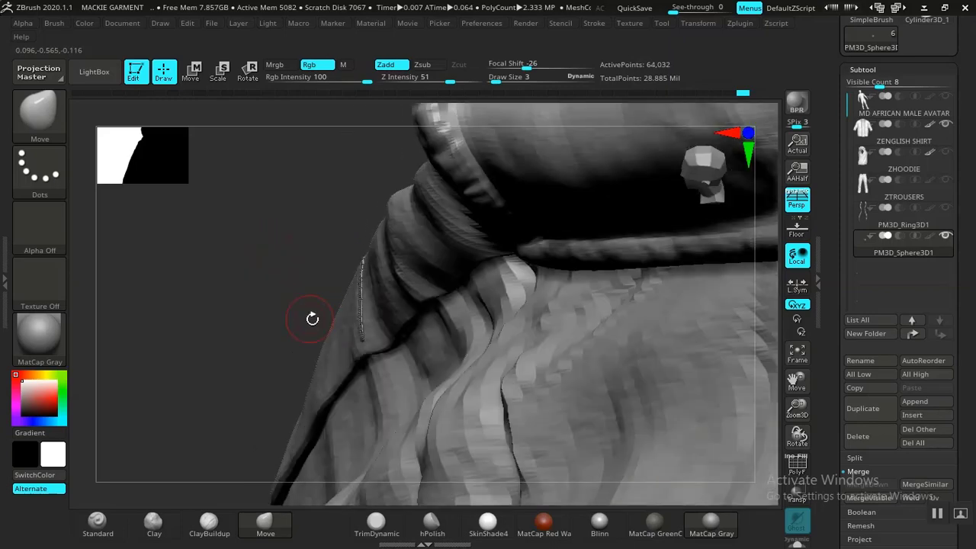
{"action": "mouse_move", "coordinate": [252, 304]}
{"action": "left_mouse_down"}
{"action": "mouse_move", "coordinate": [289, 205]}
{"action": "mouse_move", "coordinate": [270, 255]}
{"action": "mouse_move", "coordinate": [421, 217]}
{"action": "mouse_move", "coordinate": [415, 197]}
{"action": "mouse_move", "coordinate": [429, 210]}
{"action": "left_mouse_up"}
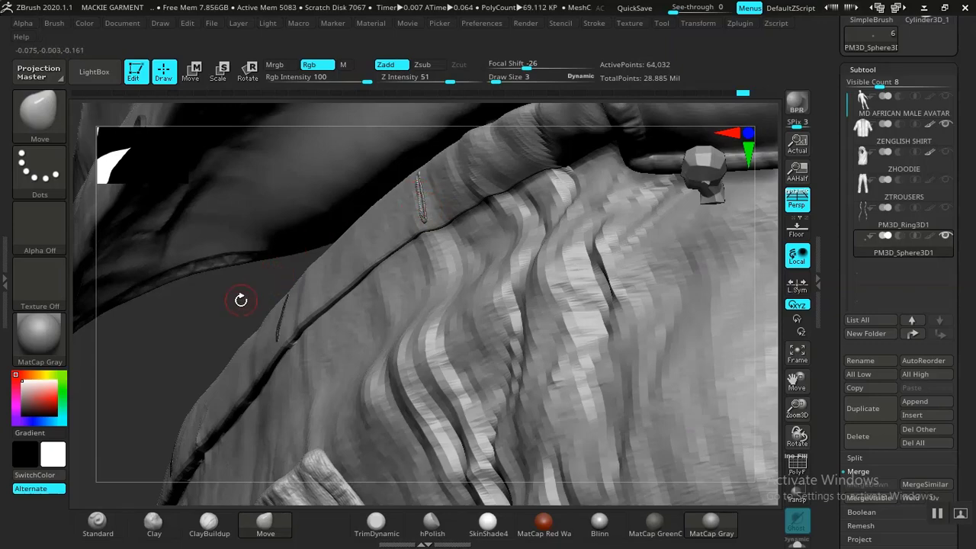
{"action": "mouse_move", "coordinate": [240, 300]}
{"action": "left_mouse_down"}
{"action": "mouse_move", "coordinate": [259, 279]}
{"action": "mouse_move", "coordinate": [306, 273]}
{"action": "mouse_move", "coordinate": [452, 203]}
{"action": "left_mouse_up"}
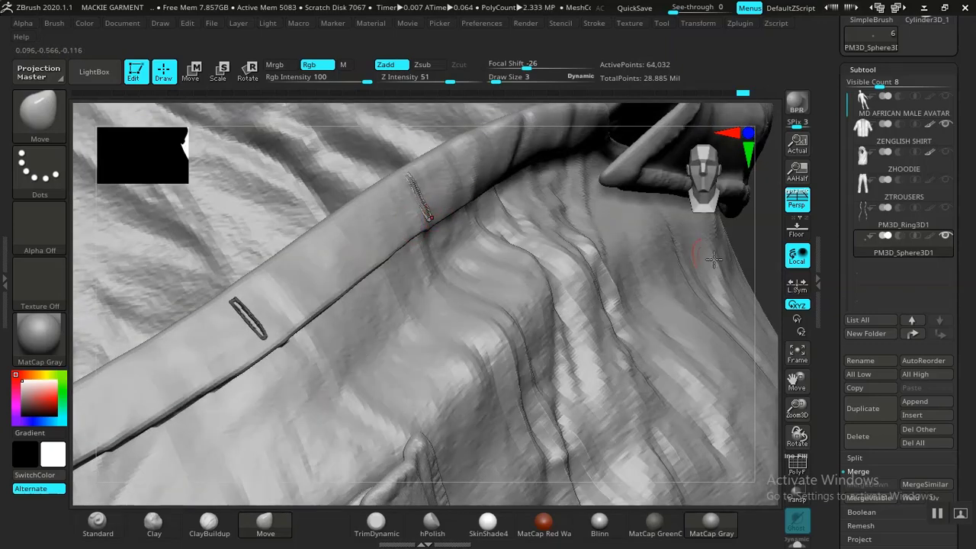
{"action": "left_click_drag", "start_coordinate": [766, 239], "coordinate": [655, 397], "text": "alt"}
{"action": "left_click_drag", "start_coordinate": [669, 333], "coordinate": [703, 391], "text": "alt"}
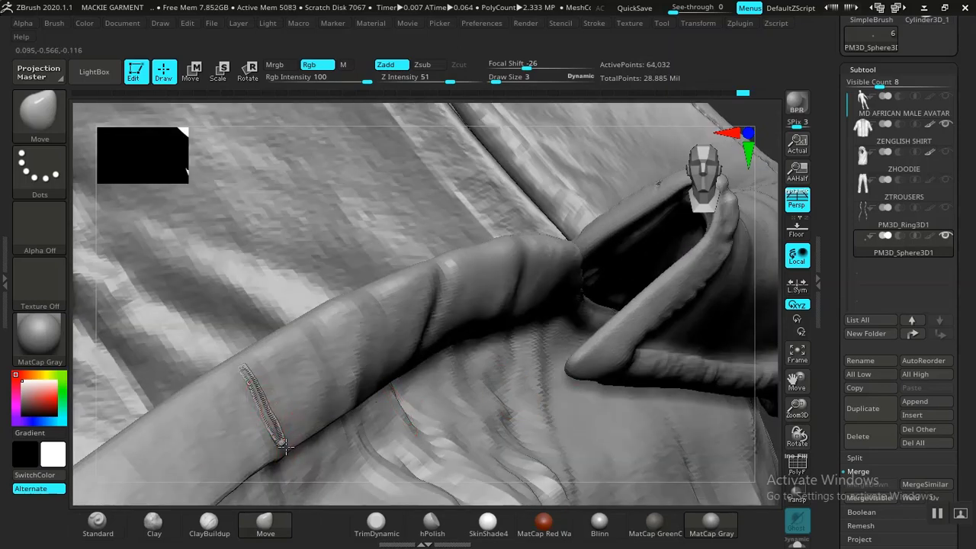
{"action": "left_click_drag", "start_coordinate": [282, 445], "coordinate": [279, 446]}
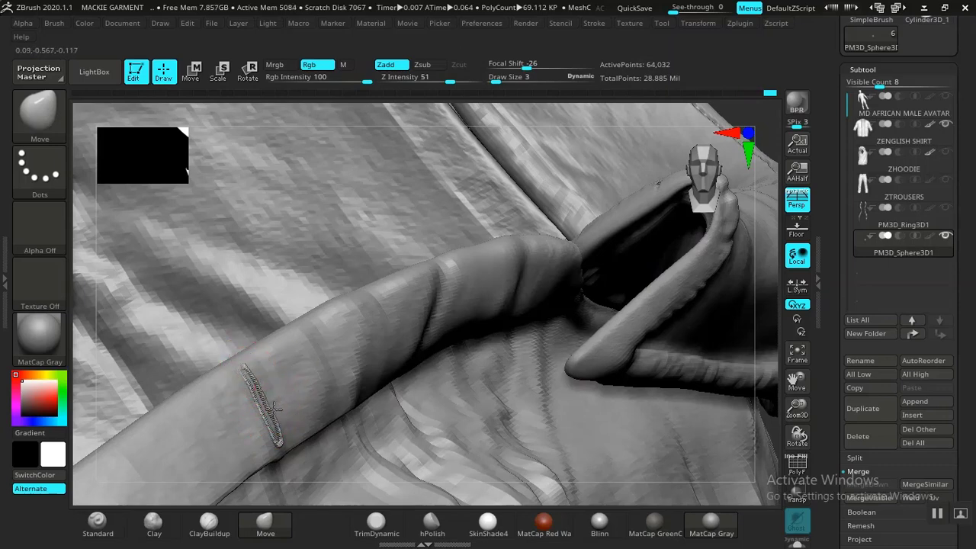
- Refine the fit of the topmost buttonhole's stitched edges against the fabric, reducing the Move brush to draw size 2
{"action": "left_click_drag", "start_coordinate": [773, 420], "coordinate": [414, 296]}
{"action": "left_click_drag", "start_coordinate": [455, 210], "coordinate": [412, 320], "text": "alt"}
{"action": "left_click_drag", "start_coordinate": [381, 379], "coordinate": [380, 377]}
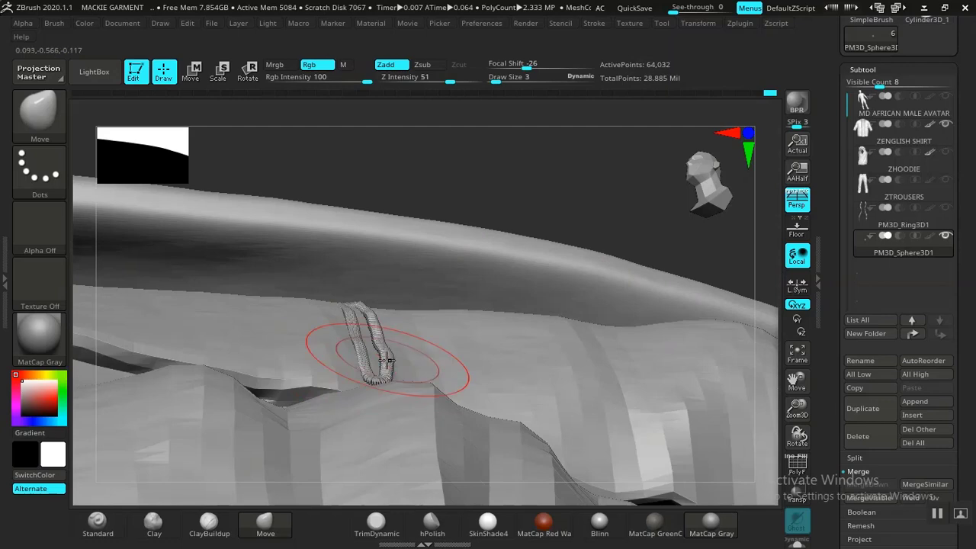
{"action": "mouse_move", "coordinate": [462, 180]}
{"action": "left_mouse_down"}
{"action": "mouse_move", "coordinate": [427, 183]}
{"action": "mouse_move", "coordinate": [464, 340]}
{"action": "left_mouse_up"}
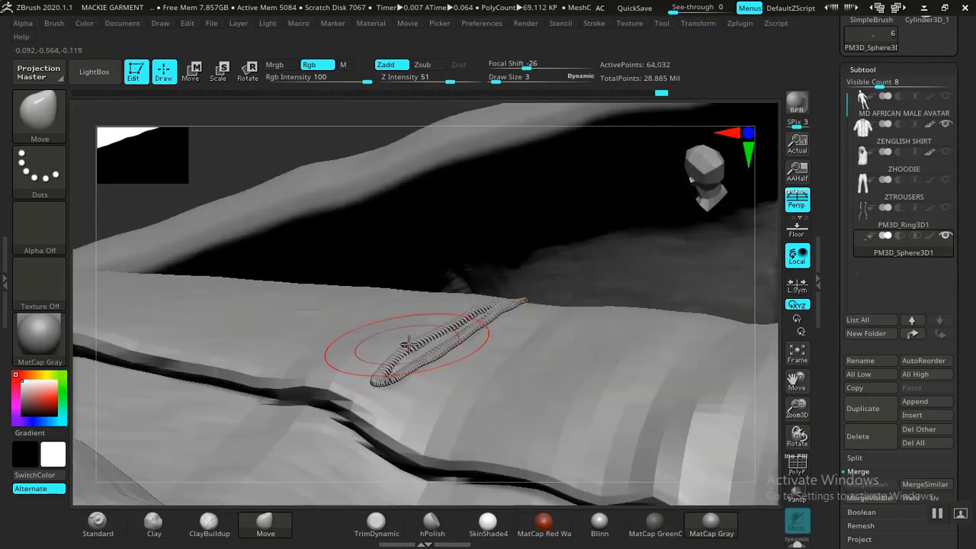
{"action": "key", "text": "space"}
{"action": "left_click_drag", "start_coordinate": [466, 321], "coordinate": [463, 321]}
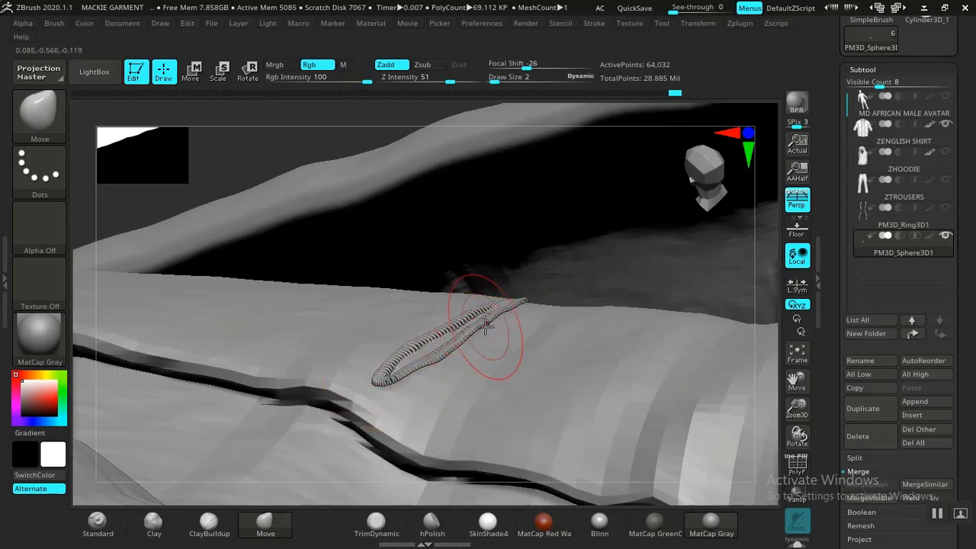
- Frame the whole shirt to review the buttonholes, and isolate the subtool containing the buttons and buttonholes
{"action": "left_click_drag", "start_coordinate": [336, 141], "coordinate": [350, 199]}
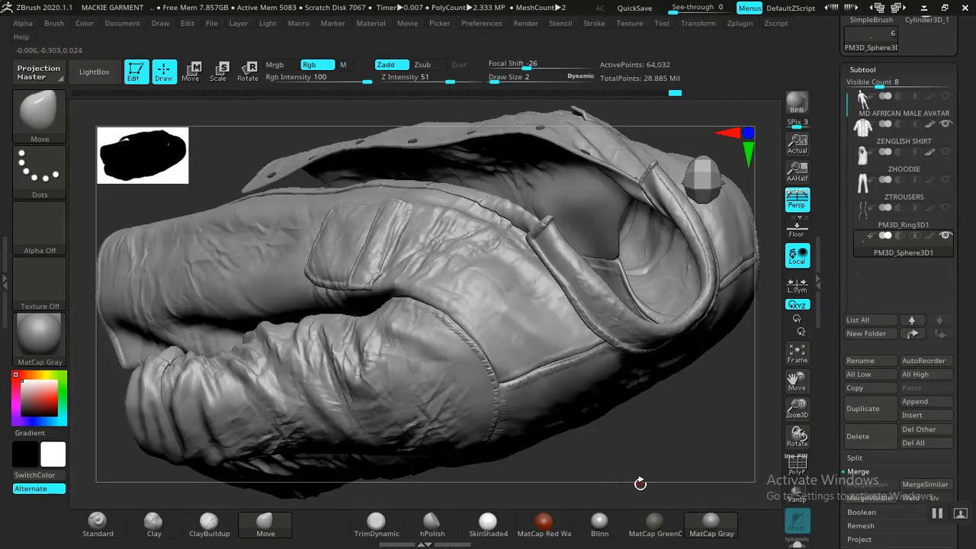
{"action": "left_click_drag", "start_coordinate": [640, 484], "coordinate": [608, 465]}
{"action": "mouse_move", "coordinate": [537, 143]}
{"action": "left_mouse_down"}
{"action": "mouse_move", "coordinate": [557, 333]}
{"action": "mouse_move", "coordinate": [626, 348]}
{"action": "left_mouse_up"}
{"action": "key", "text": "f"}
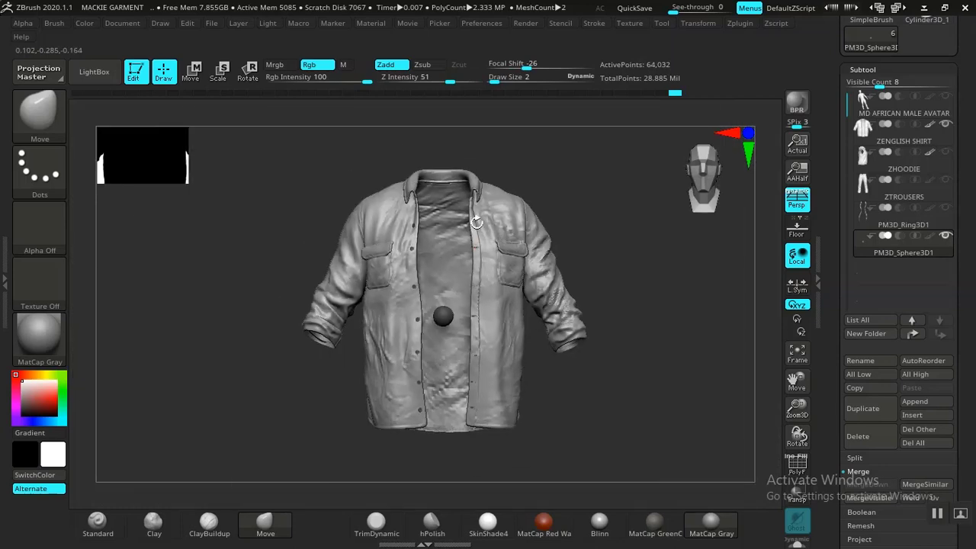
{"action": "left_click_drag", "start_coordinate": [633, 280], "coordinate": [586, 347], "text": "alt"}
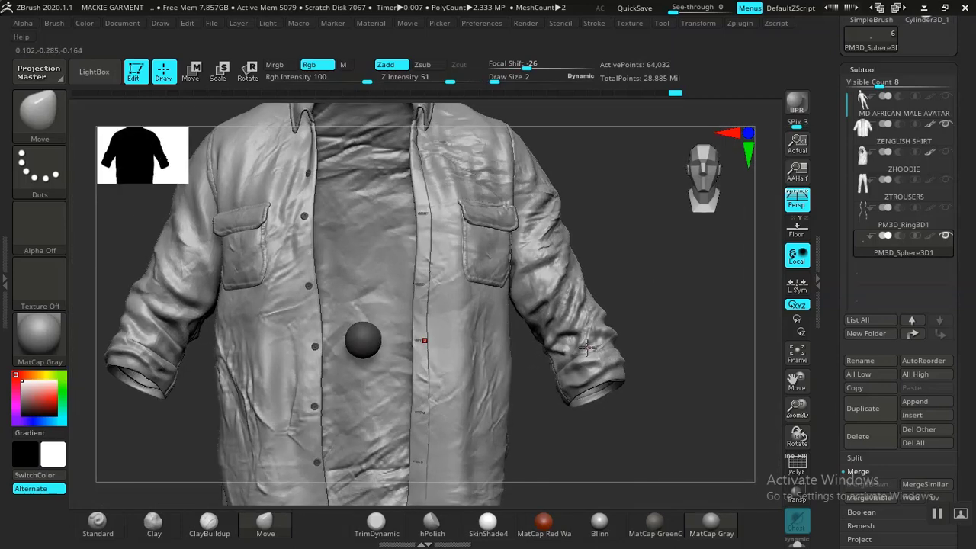
{"action": "left_click_drag", "start_coordinate": [628, 279], "coordinate": [561, 327], "text": "alt"}
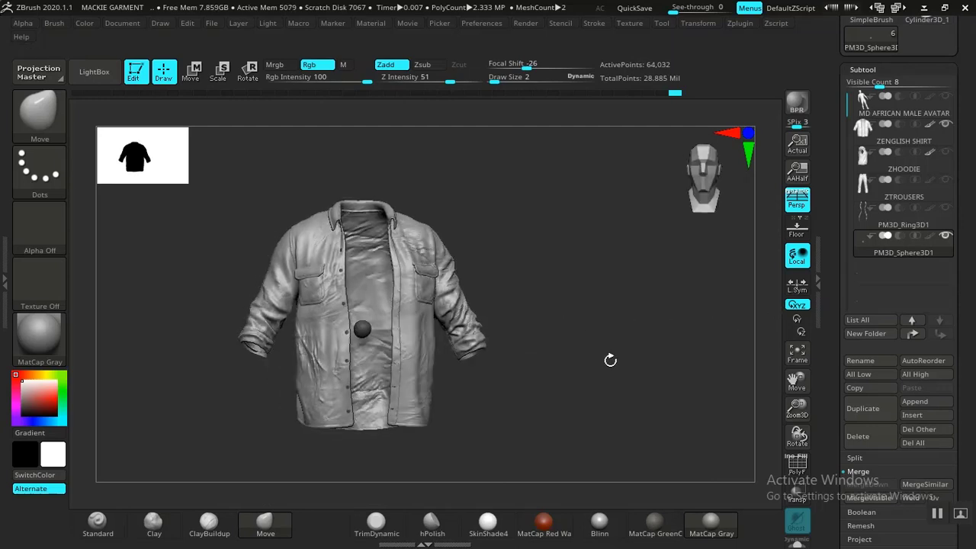
{"action": "left_click", "coordinate": [795, 542]}
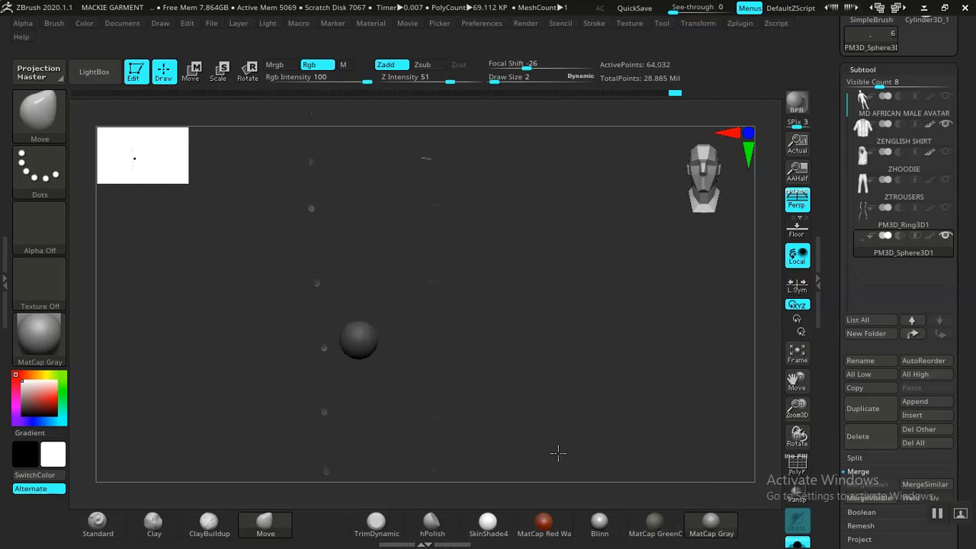
- Display the polygroup wireframe and hide the leftover sphere between the buttons and buttonholes
{"action": "left_click_drag", "start_coordinate": [537, 379], "coordinate": [539, 379]}
{"action": "left_click_drag", "start_coordinate": [611, 345], "coordinate": [560, 310]}
{"action": "key", "text": "shift+f"}
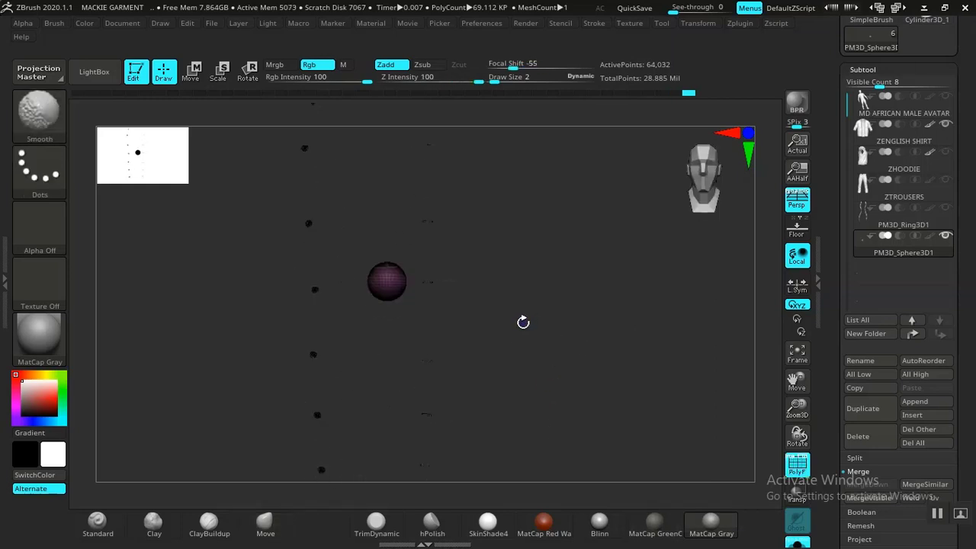
{"action": "left_click", "coordinate": [388, 295], "text": "ctrl+shift"}
{"action": "left_click_drag", "start_coordinate": [389, 290], "coordinate": [414, 316], "text": "ctrl+shift"}
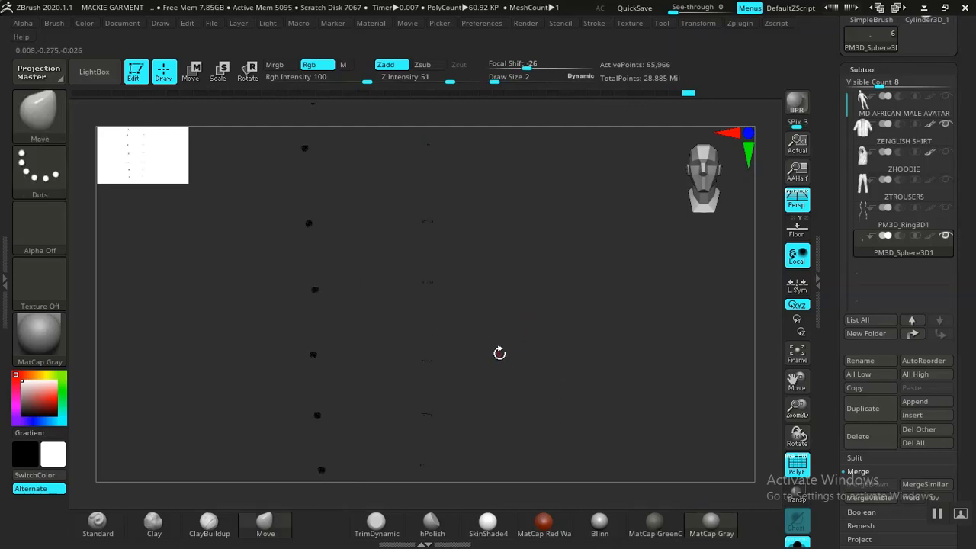
- Turn off the polygroup wireframe and delete the hidden sphere geometry from the button subtool with Del Hidden
{"action": "key", "text": "shift+f"}
{"action": "left_click_drag", "start_coordinate": [538, 366], "coordinate": [551, 362]}
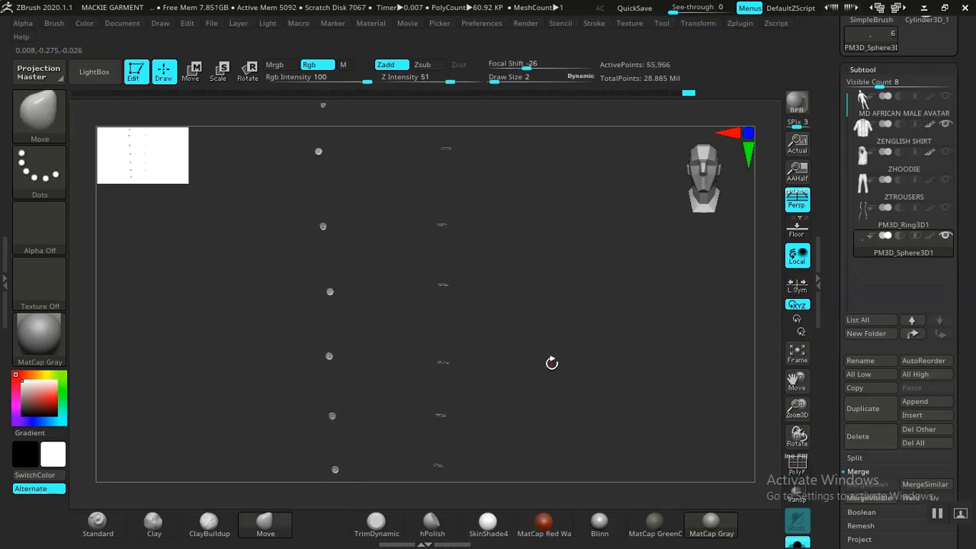
{"action": "scroll", "coordinate": [823, 320], "scroll_direction": "down", "scroll_amount": 3}
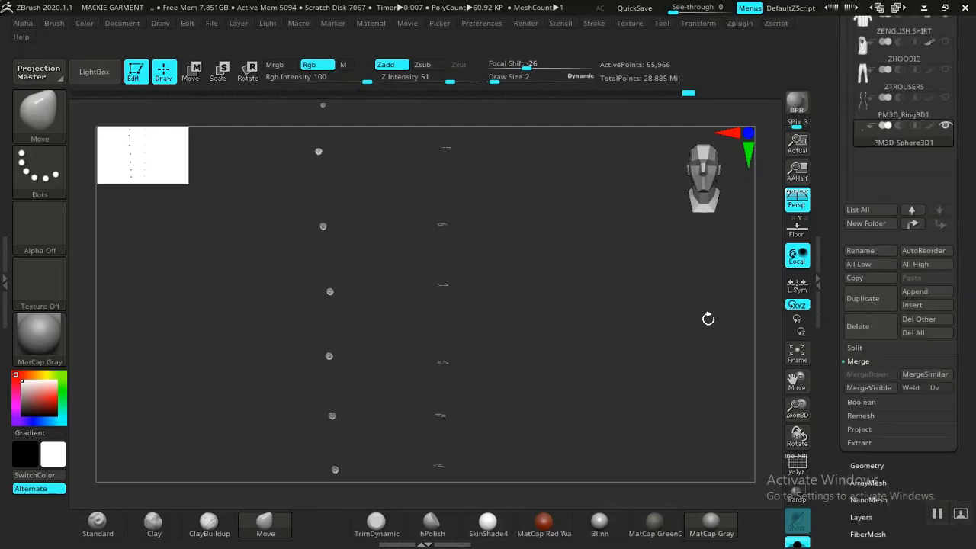
{"action": "left_click_drag", "start_coordinate": [621, 352], "coordinate": [597, 316]}
{"action": "scroll", "coordinate": [815, 365], "scroll_direction": "down", "scroll_amount": 6}
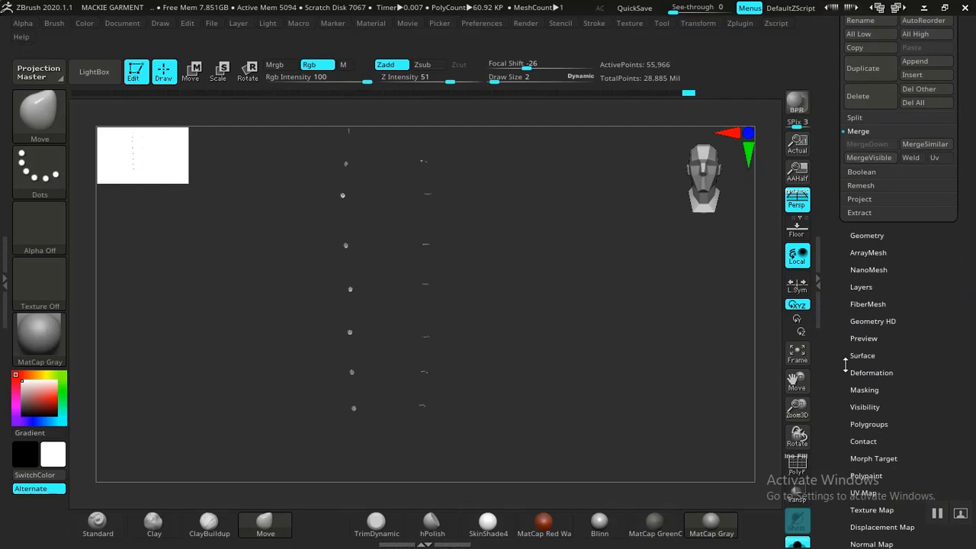
{"action": "scroll", "coordinate": [839, 351], "scroll_direction": "down", "scroll_amount": 1}
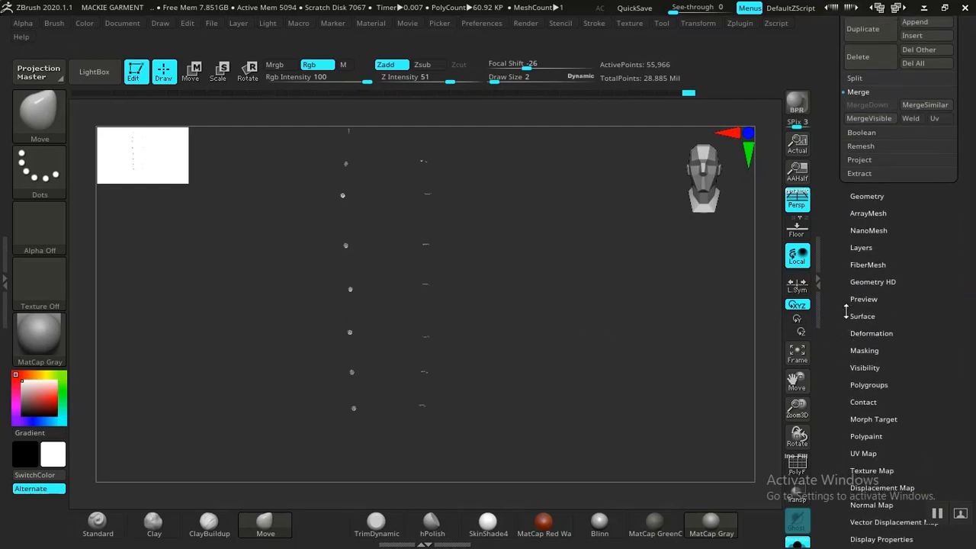
{"action": "left_click", "coordinate": [861, 197]}
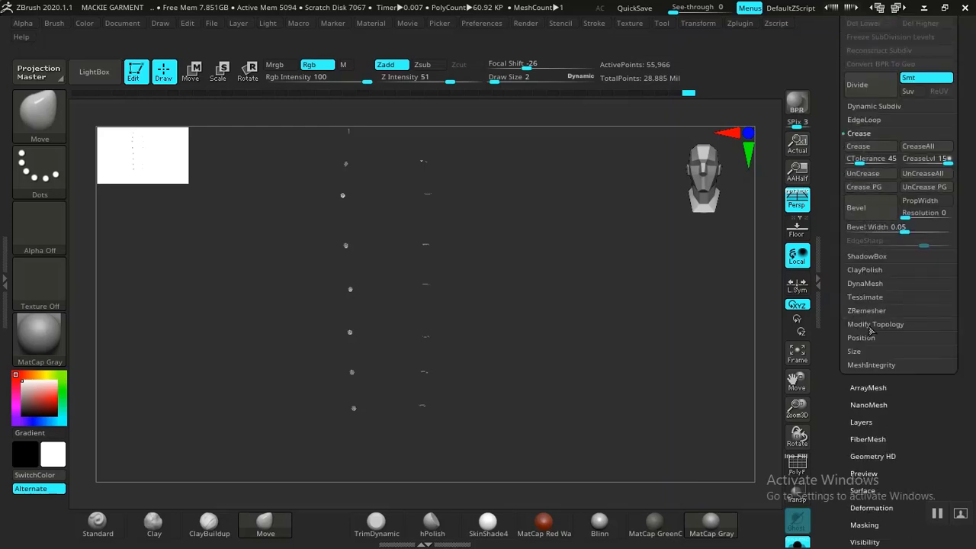
{"action": "left_click", "coordinate": [873, 325]}
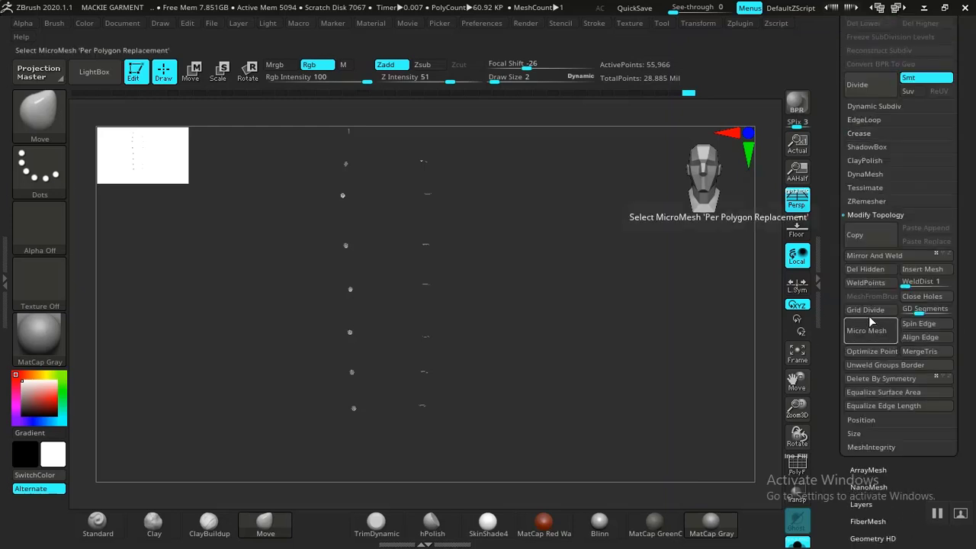
{"action": "left_click", "coordinate": [866, 270]}
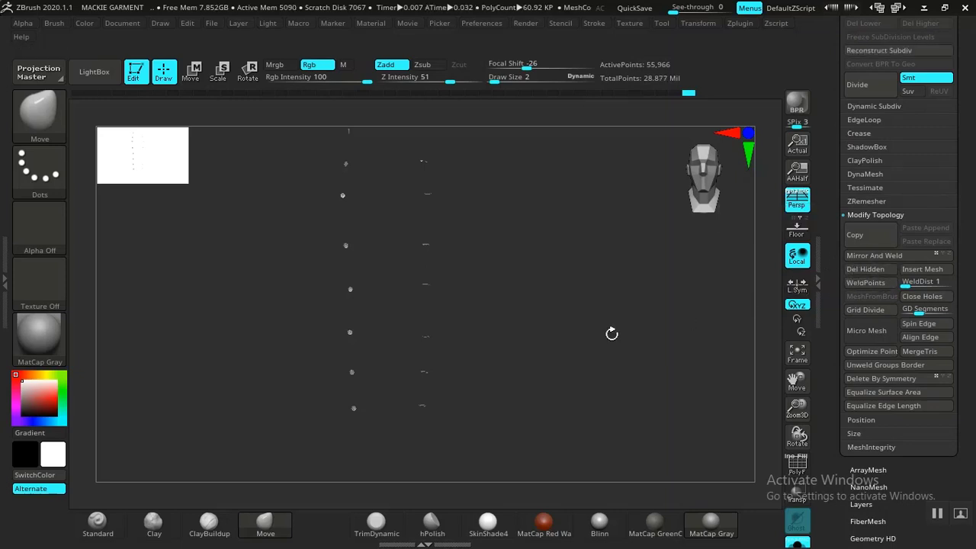
- Examine the remaining buttons and buttonholes up close, checking a single button with and without the wireframe
{"action": "left_click_drag", "start_coordinate": [831, 202], "coordinate": [825, 250]}
{"action": "left_click_drag", "start_coordinate": [553, 292], "coordinate": [625, 446], "text": "alt"}
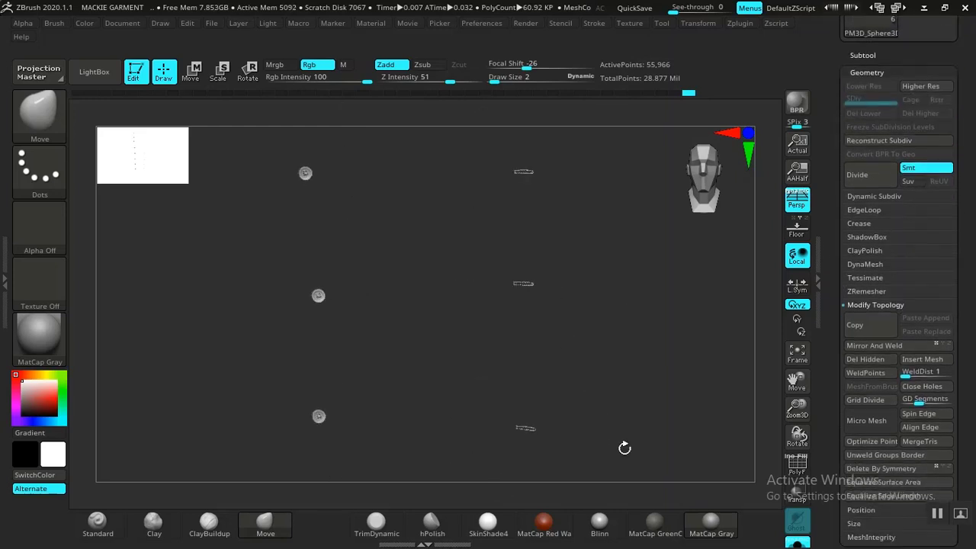
{"action": "left_click_drag", "start_coordinate": [628, 369], "coordinate": [472, 357], "text": "alt"}
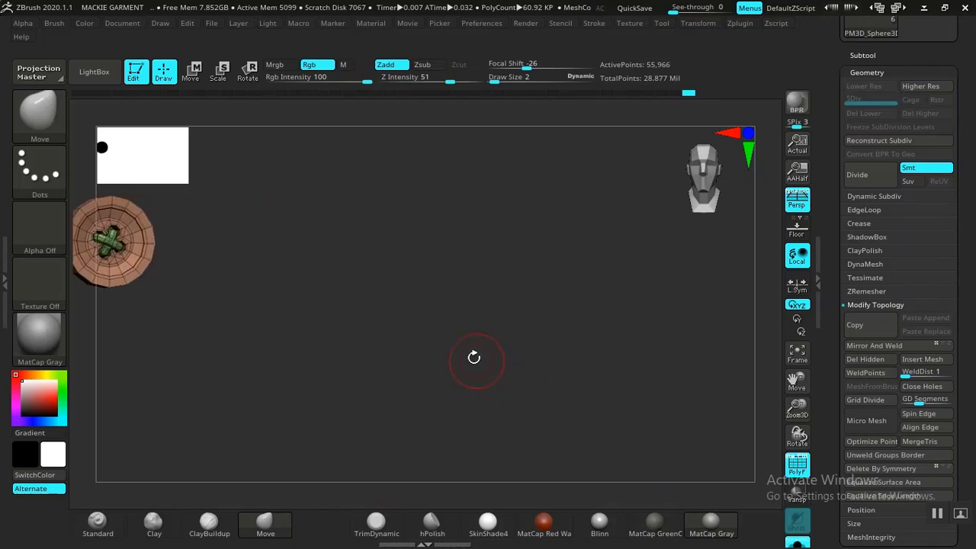
{"action": "left_click_drag", "start_coordinate": [416, 311], "coordinate": [658, 359], "text": "alt"}
{"action": "left_click_drag", "start_coordinate": [522, 359], "coordinate": [484, 356]}
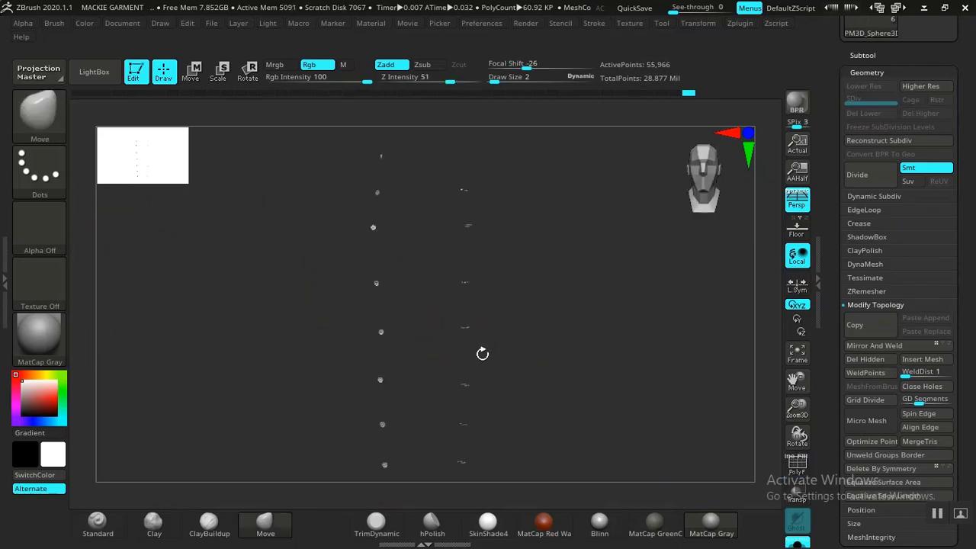
{"action": "left_click_drag", "start_coordinate": [602, 398], "coordinate": [514, 321]}
{"action": "left_click_drag", "start_coordinate": [433, 311], "coordinate": [491, 369]}
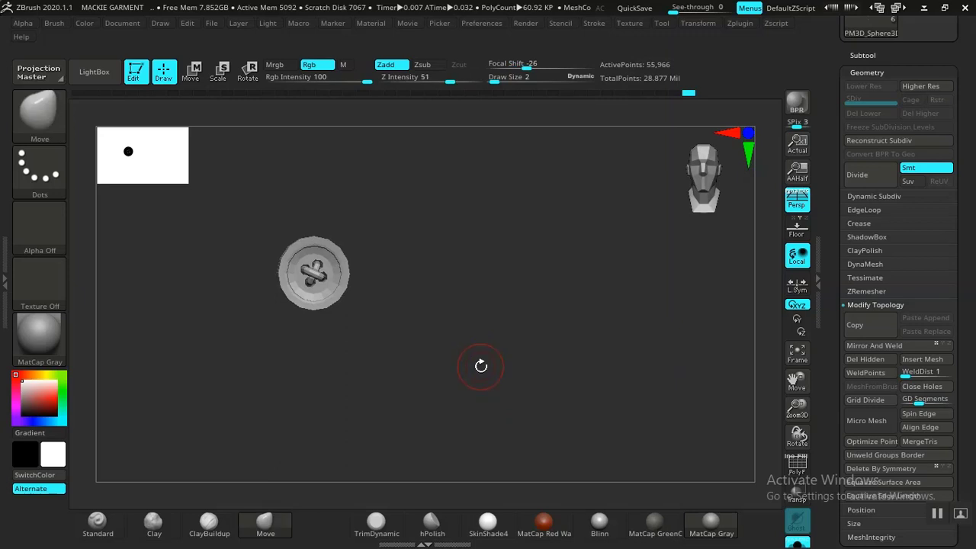
- Try subdividing the button subtool once, return to subdivision level 1 and delete the higher level
{"action": "key", "text": "ctrl+d"}
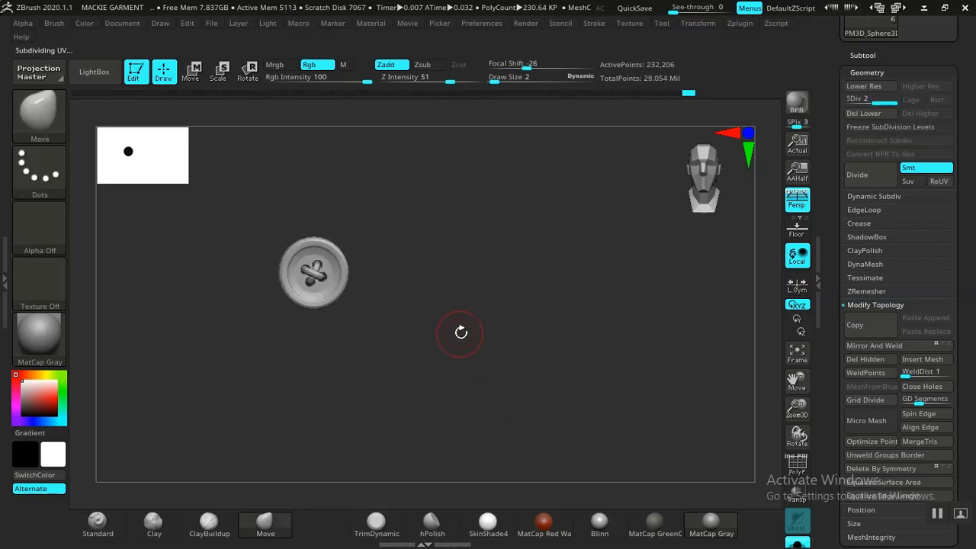
{"action": "left_click_drag", "start_coordinate": [457, 324], "coordinate": [434, 326], "text": "alt"}
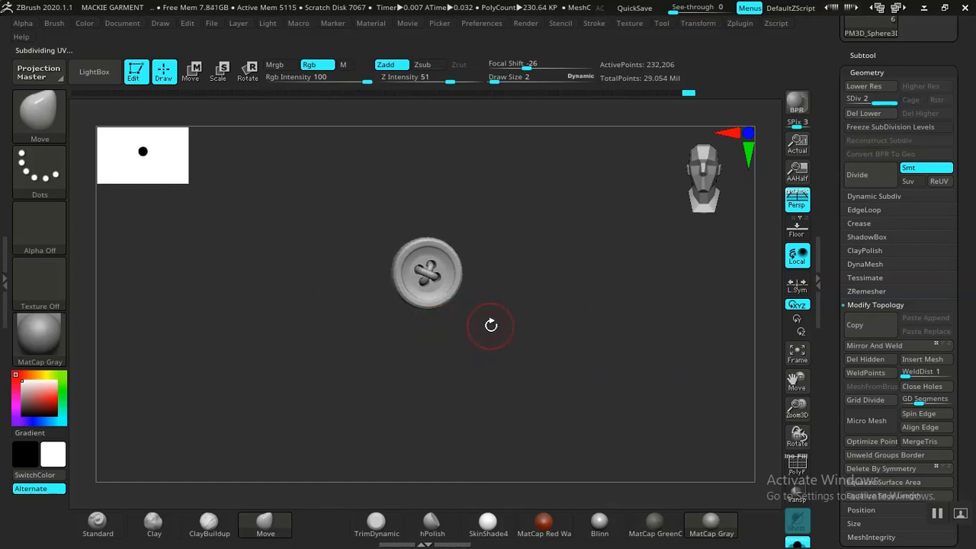
{"action": "key", "text": "shift+d"}
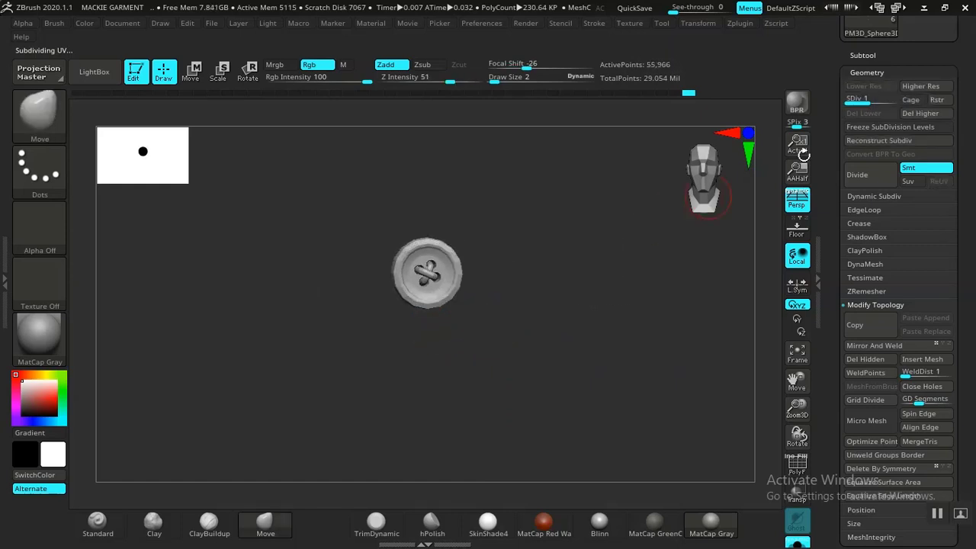
{"action": "left_click", "coordinate": [926, 113]}
- Examine the button's wireframe and polygroups, and check the full rows of buttons and buttonholes from several angles
{"action": "key", "text": "shift"}
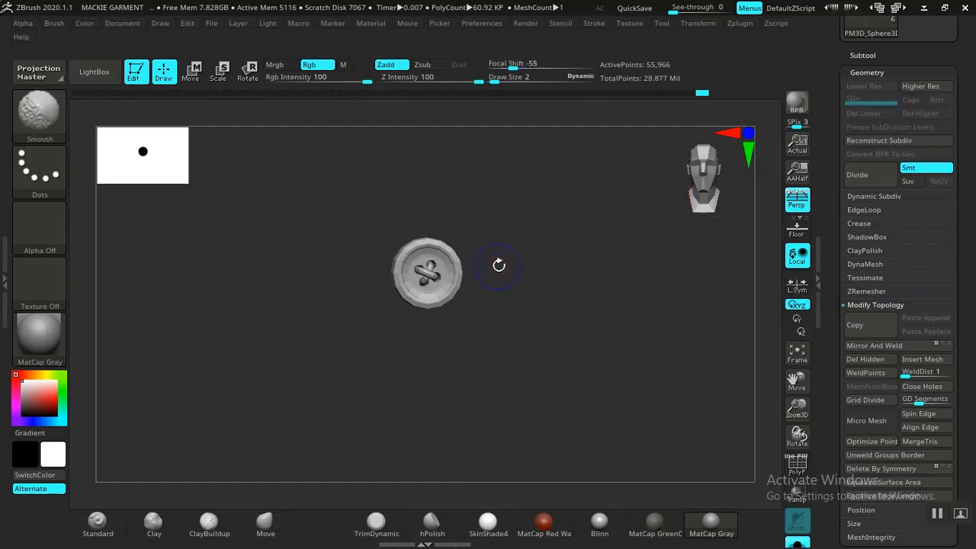
{"action": "key", "text": "shift+f"}
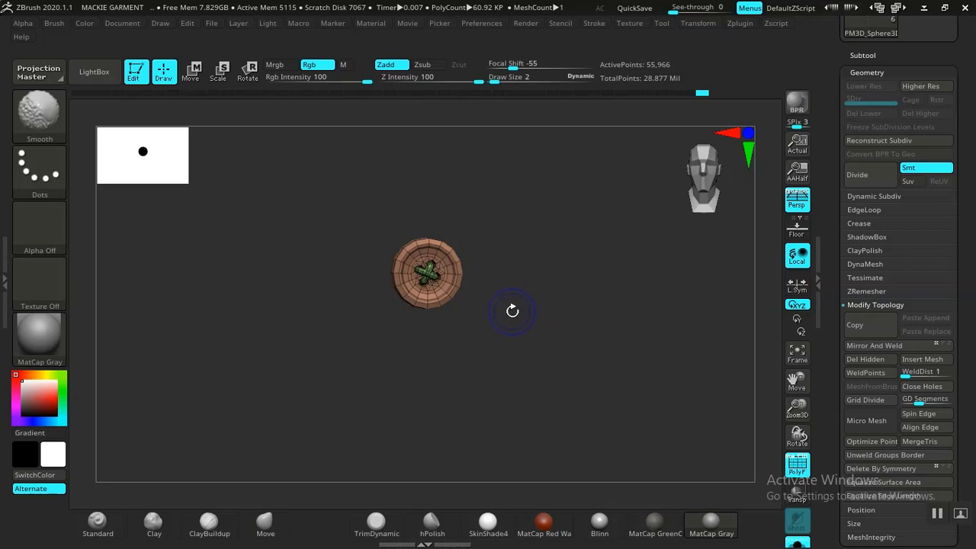
{"action": "key", "text": "shift+f"}
{"action": "key", "text": "shift+f"}
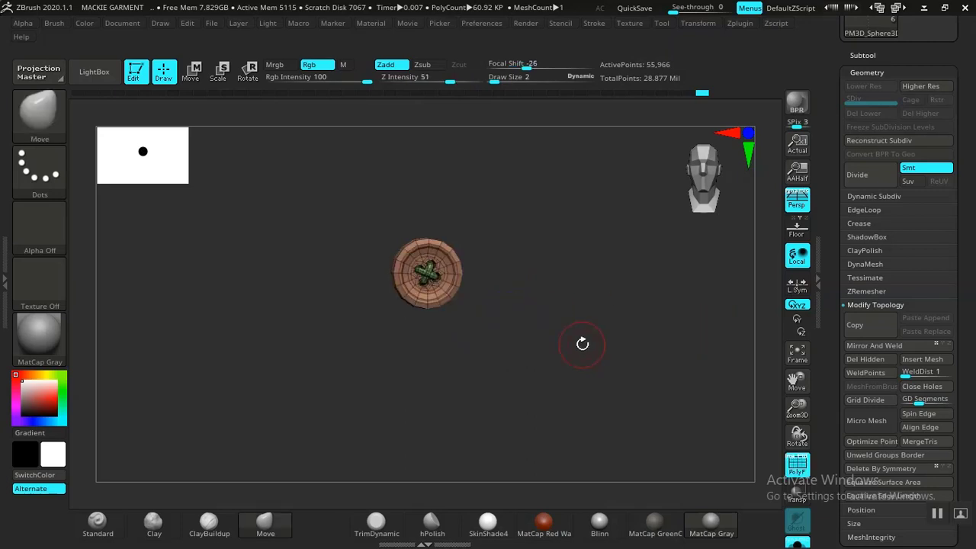
{"action": "left_click_drag", "start_coordinate": [582, 344], "coordinate": [429, 352], "text": "alt"}
{"action": "scroll", "coordinate": [826, 408], "scroll_direction": "down", "scroll_amount": 1}
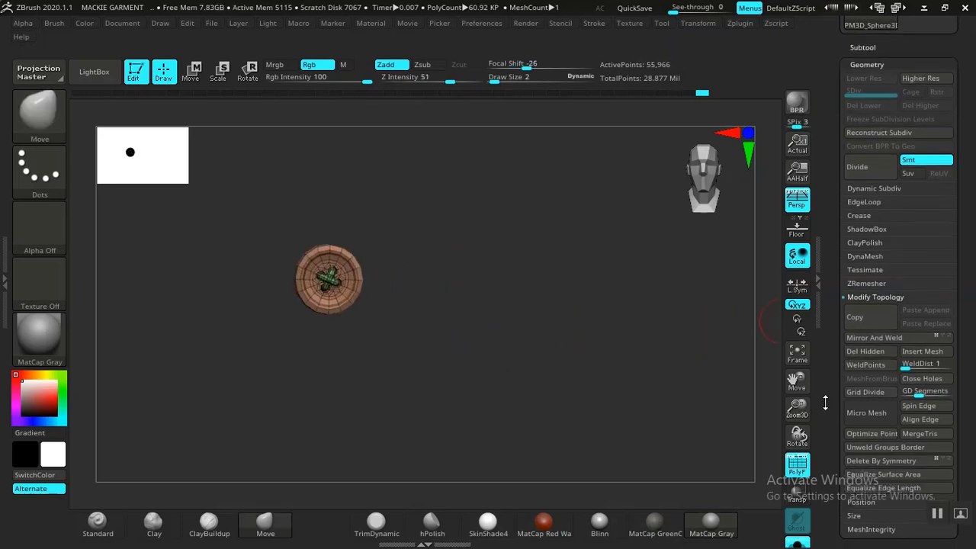
{"action": "left_click_drag", "start_coordinate": [827, 409], "coordinate": [824, 242]}
{"action": "left_click_drag", "start_coordinate": [556, 359], "coordinate": [532, 331], "text": "alt"}
{"action": "left_click_drag", "start_coordinate": [362, 301], "coordinate": [503, 315]}
{"action": "left_click_drag", "start_coordinate": [510, 260], "coordinate": [562, 278]}
{"action": "left_click_drag", "start_coordinate": [548, 224], "coordinate": [542, 283]}
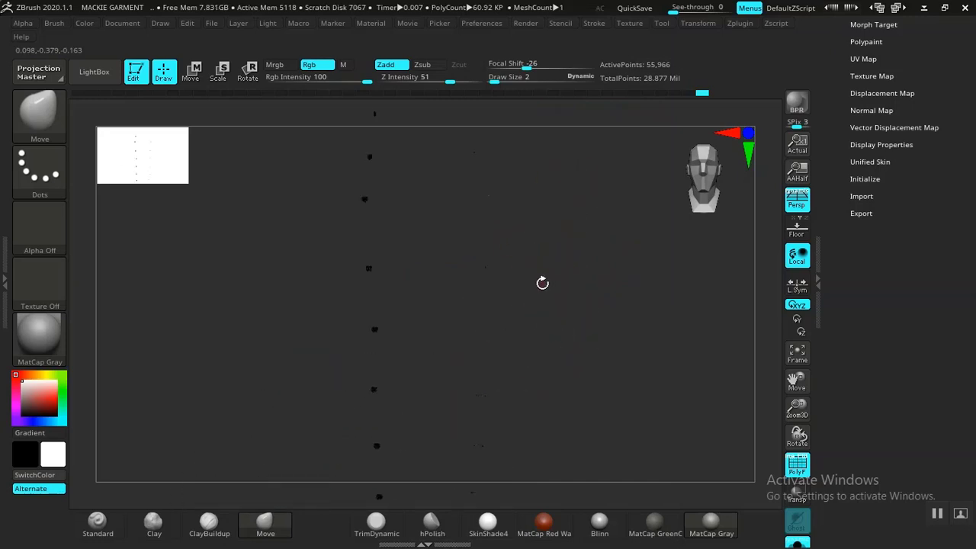
- Review the buttons on the full shirt without the wireframe, and isolate the button subtool again for a closer view
{"action": "left_click", "coordinate": [796, 543]}
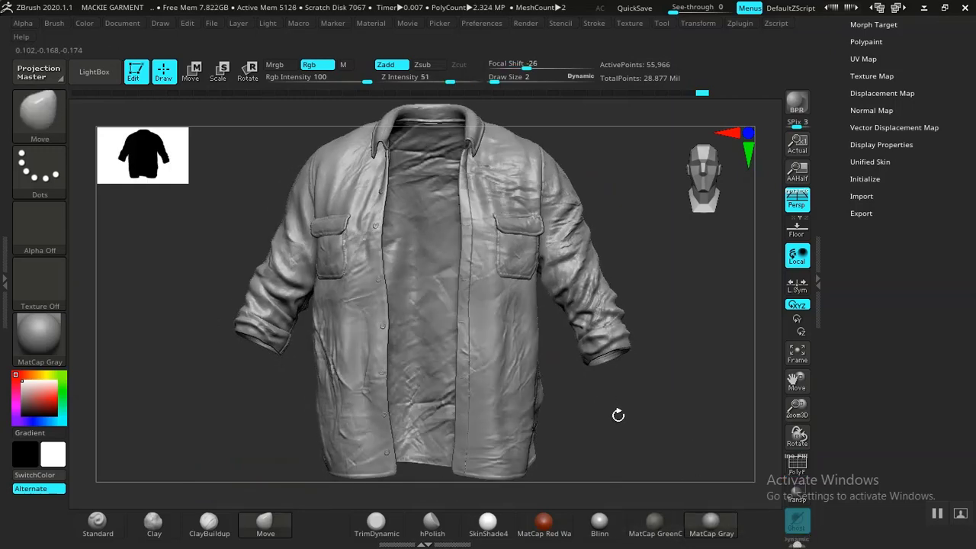
{"action": "left_click_drag", "start_coordinate": [618, 414], "coordinate": [585, 293]}
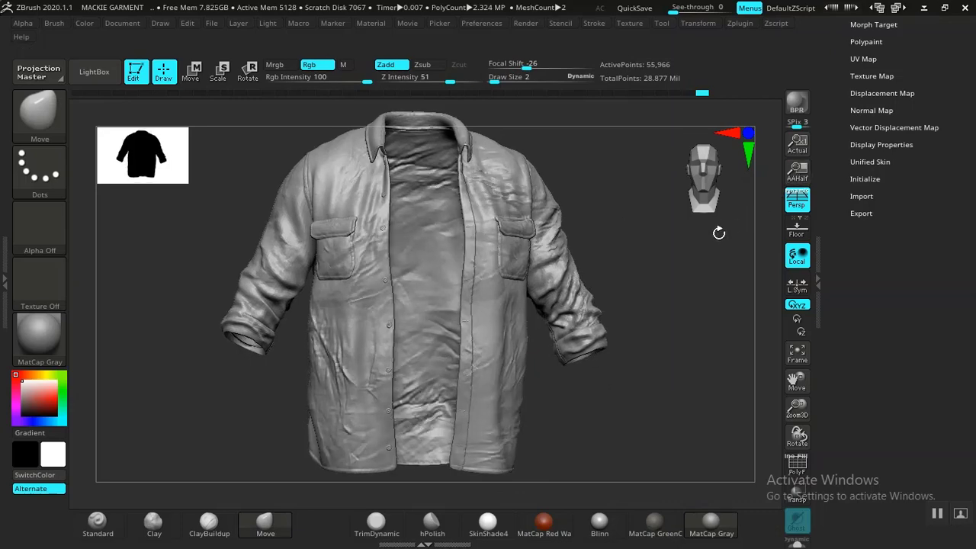
{"action": "left_click", "coordinate": [796, 543]}
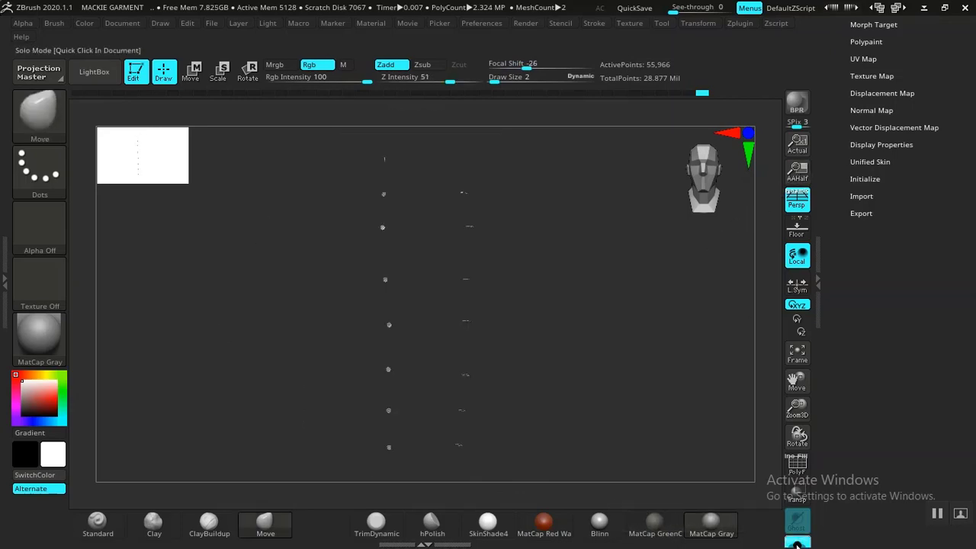
{"action": "right_click_drag", "start_coordinate": [572, 315], "coordinate": [624, 428], "text": "ctrl"}
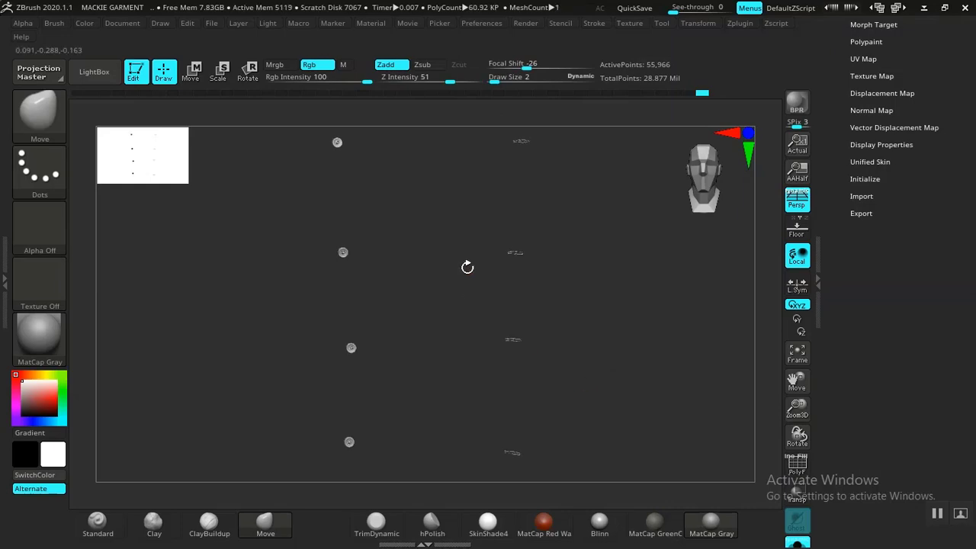